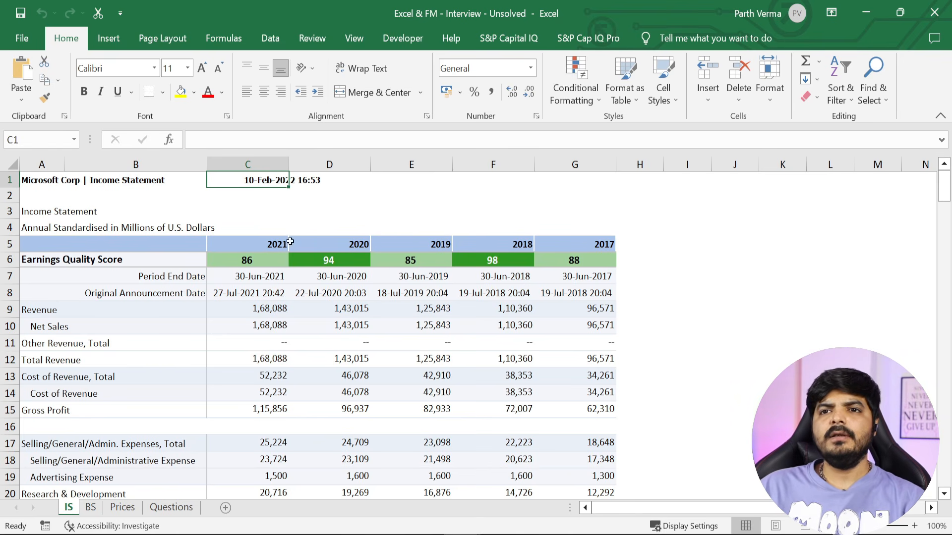
Review the period end dates on the IS sheet, the BS sheet, and the price, volume and return columns on the Prices sheet
{"action": "left_click", "coordinate": [256, 245]}
{"action": "left_click", "coordinate": [139, 283]}
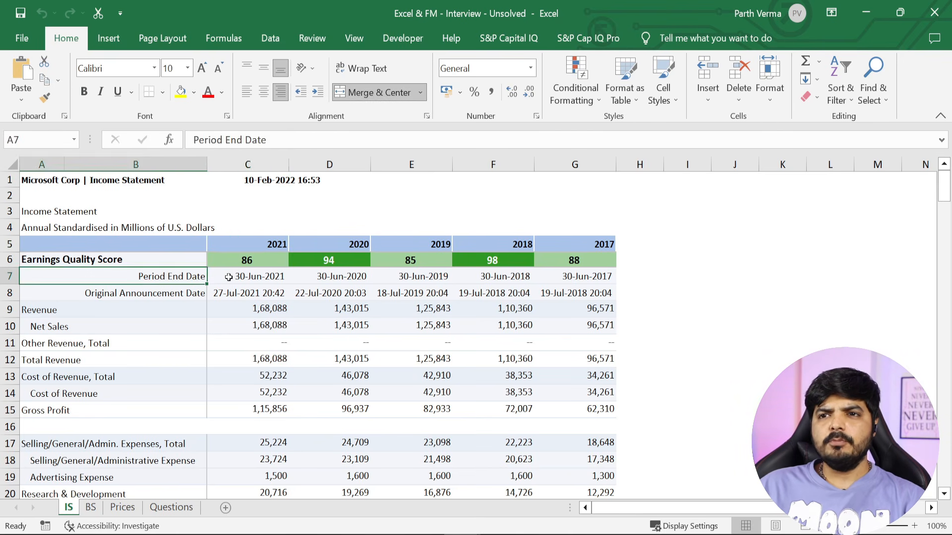
{"action": "left_click", "coordinate": [229, 279]}
{"action": "left_click", "coordinate": [9, 276]}
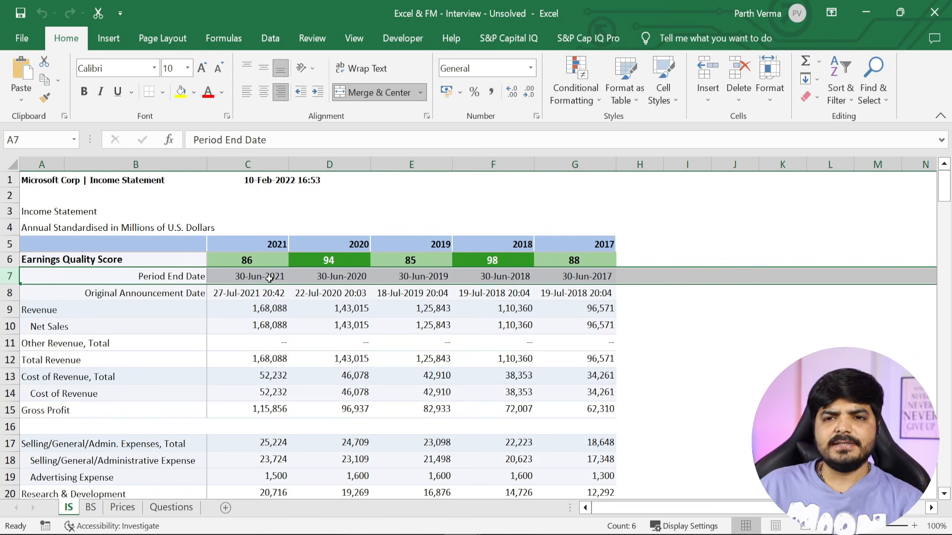
{"action": "left_click", "coordinate": [86, 513]}
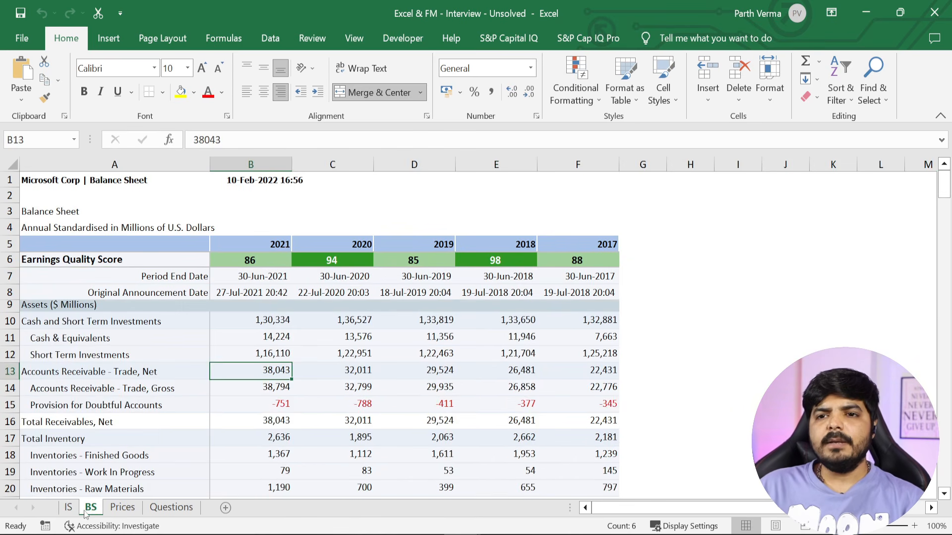
{"action": "left_click", "coordinate": [119, 505]}
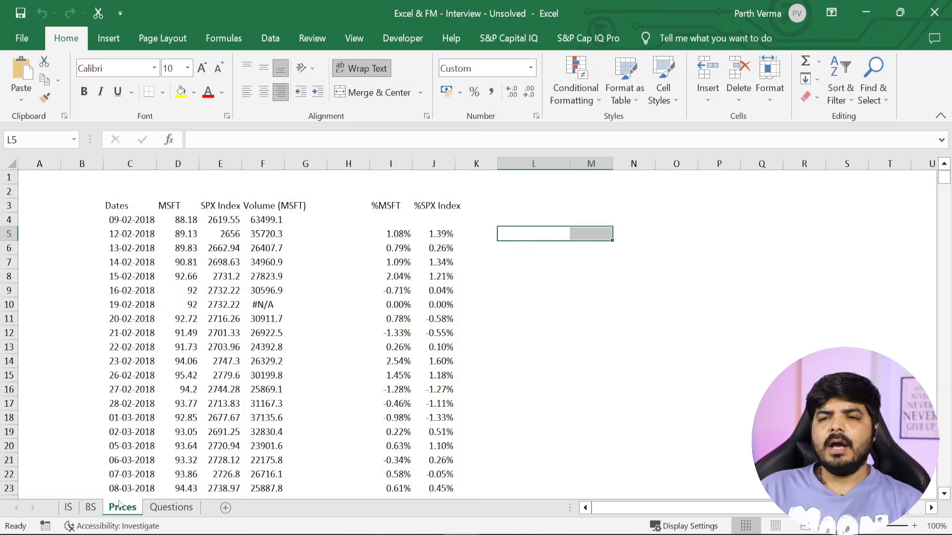
{"action": "left_click", "coordinate": [180, 164]}
{"action": "left_click", "coordinate": [221, 164]}
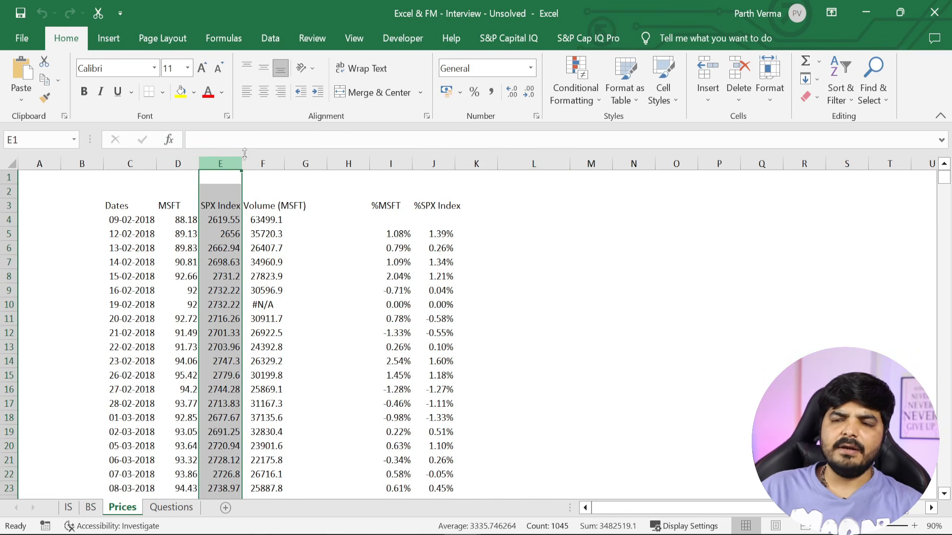
{"action": "left_click", "coordinate": [264, 162]}
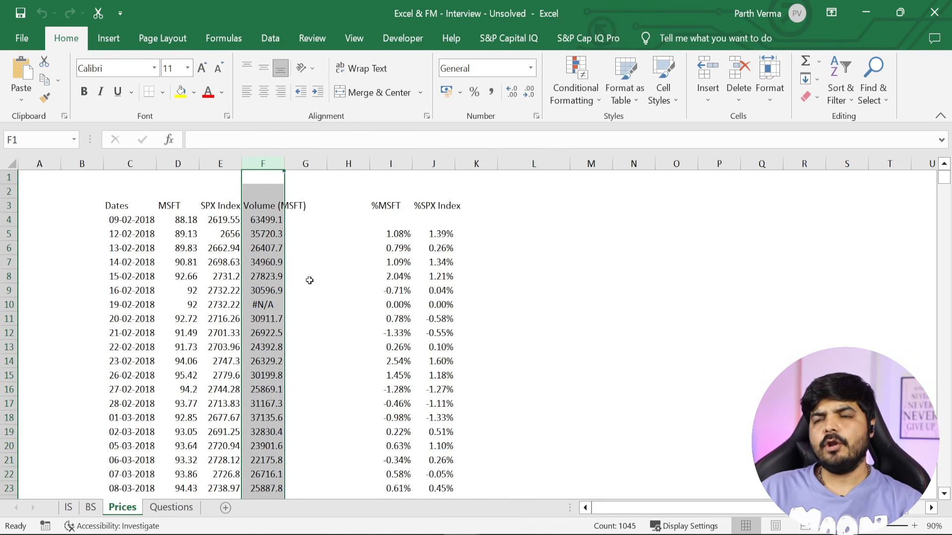
{"action": "left_click", "coordinate": [400, 235]}
{"action": "left_click", "coordinate": [399, 219]}
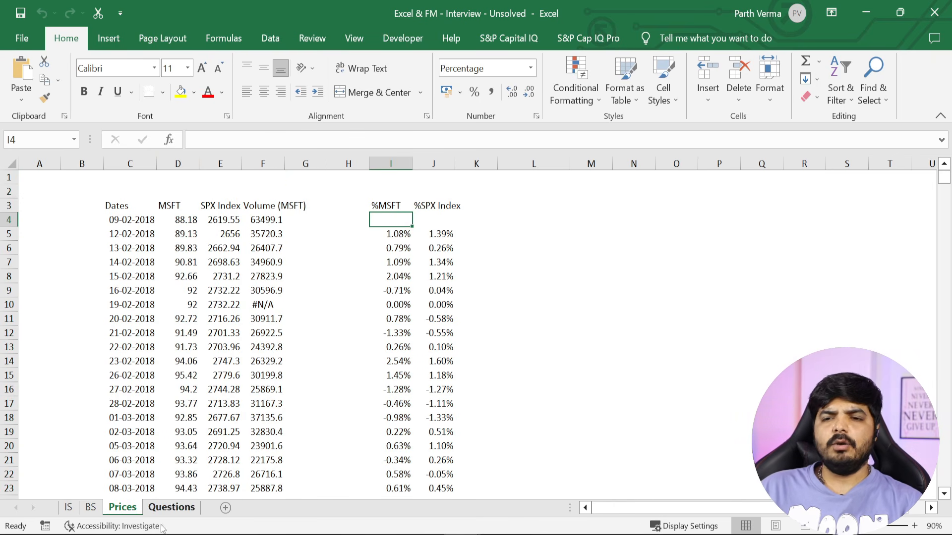
Read question 1 on the Questions sheet, including its instructions, the requested ratios and the fiscal year columns FY2021 to FY2018
{"action": "left_click", "coordinate": [171, 507]}
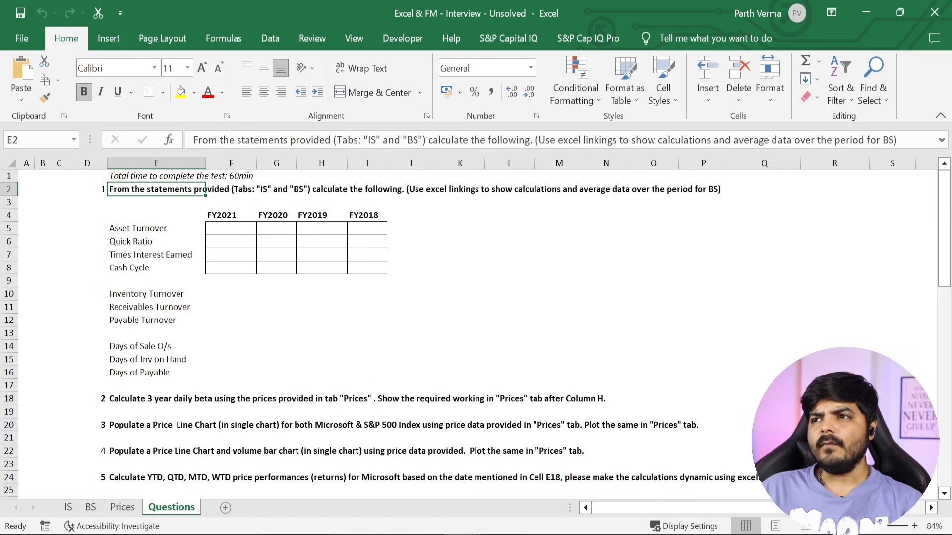
{"action": "left_click", "coordinate": [179, 267]}
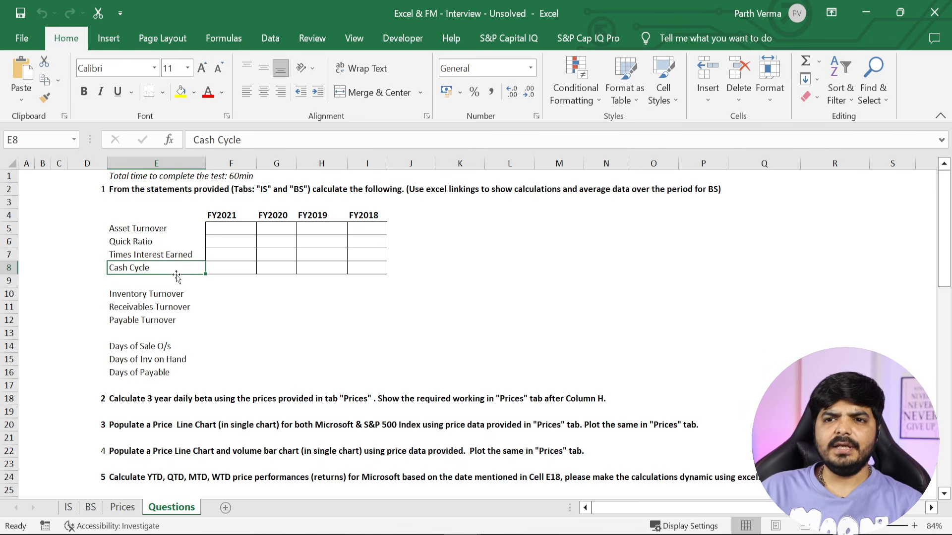
{"action": "left_click", "coordinate": [122, 174]}
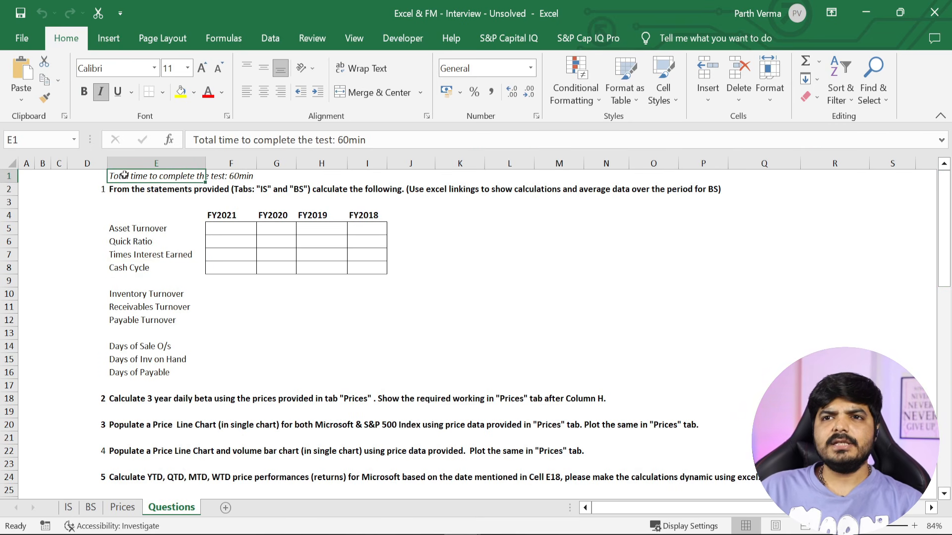
{"action": "left_click", "coordinate": [363, 140]}
{"action": "left_click", "coordinate": [122, 232]}
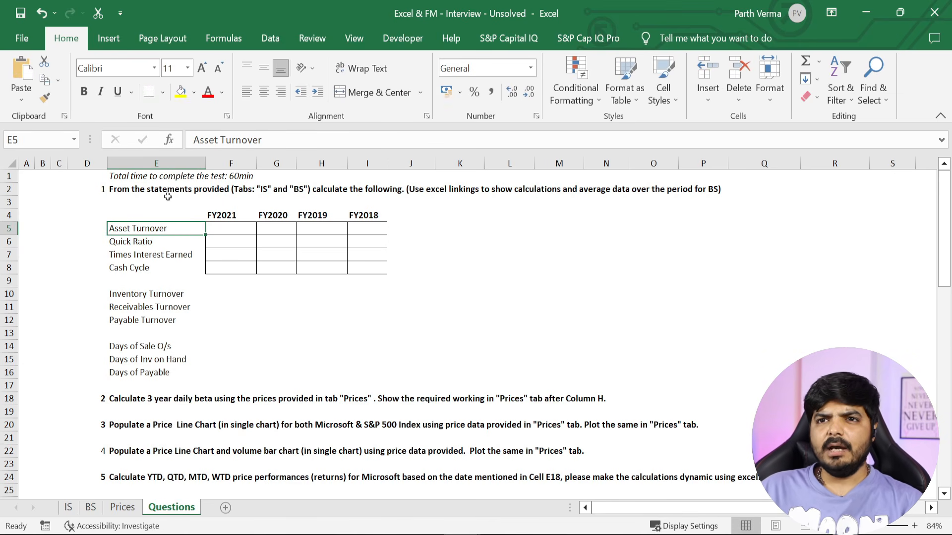
{"action": "left_click", "coordinate": [130, 189]}
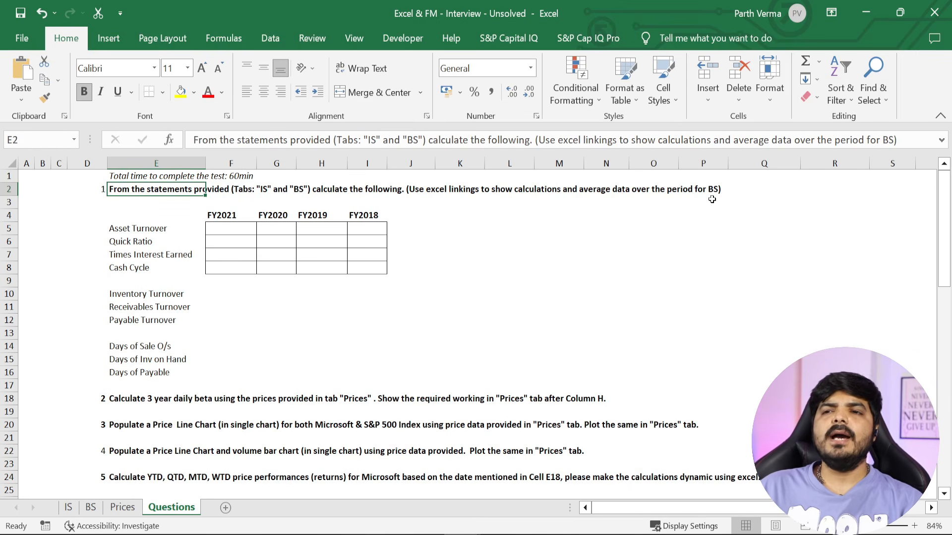
{"action": "left_click", "coordinate": [141, 230]}
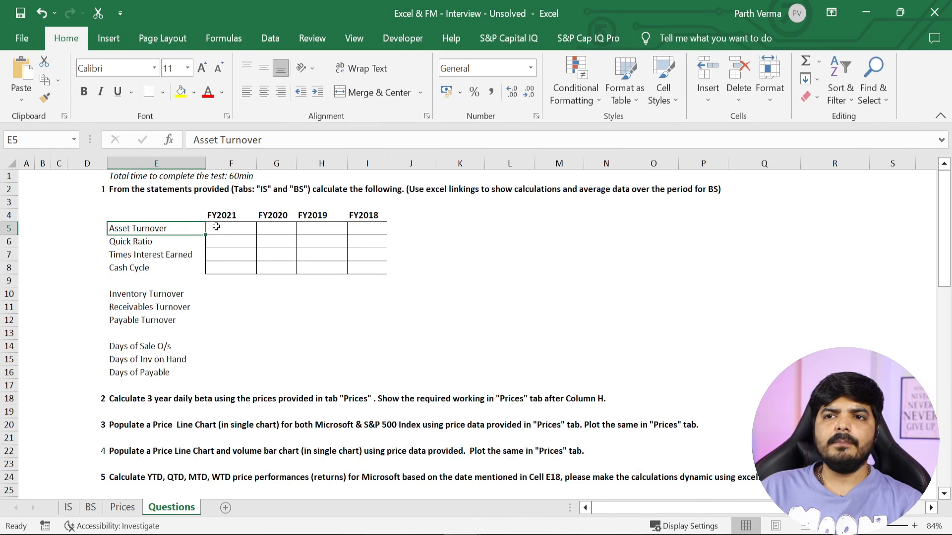
{"action": "left_click", "coordinate": [217, 219]}
{"action": "left_click", "coordinate": [228, 229]}
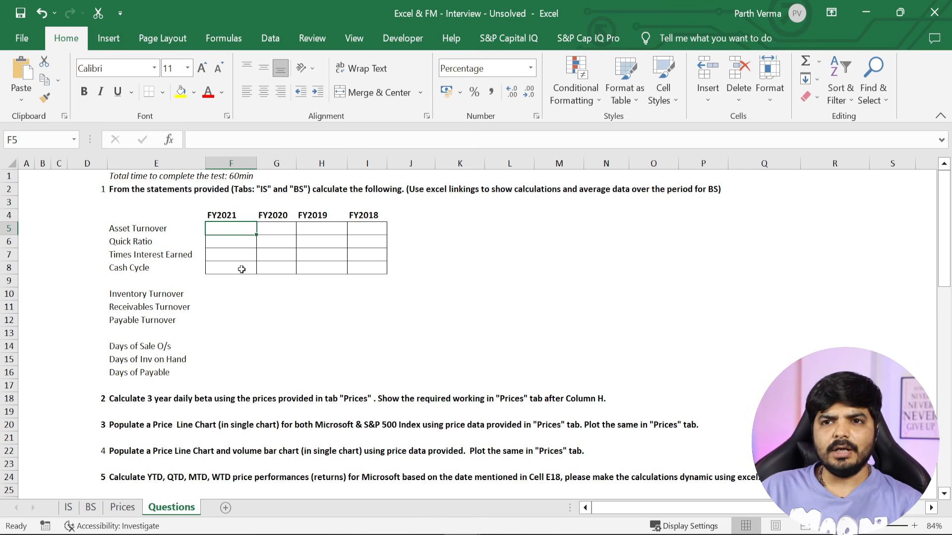
{"action": "left_click", "coordinate": [227, 254]}
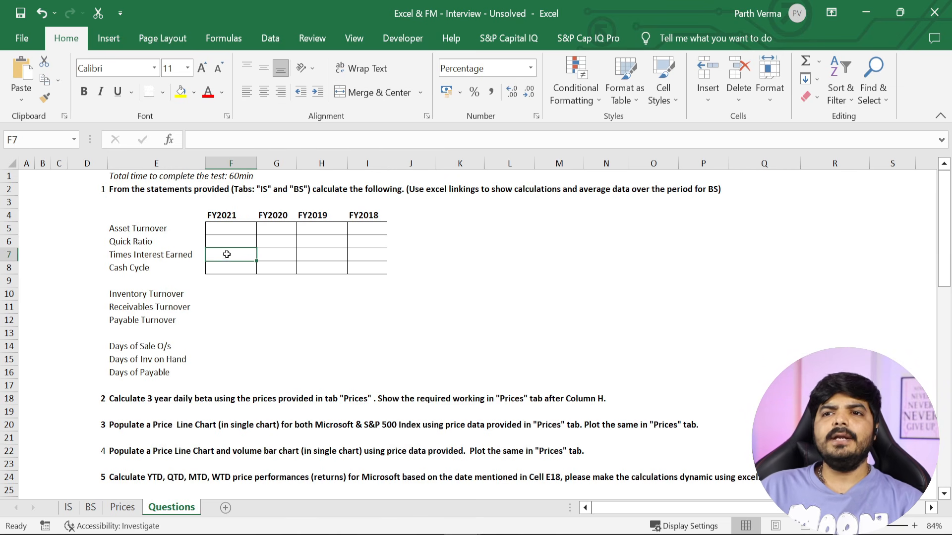
{"action": "left_click", "coordinate": [229, 265]}
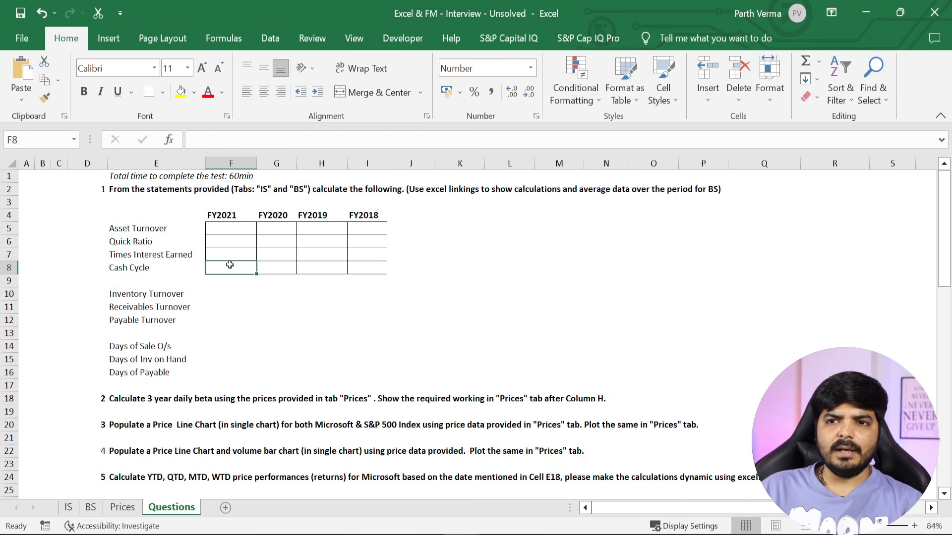
{"action": "left_click", "coordinate": [439, 191]}
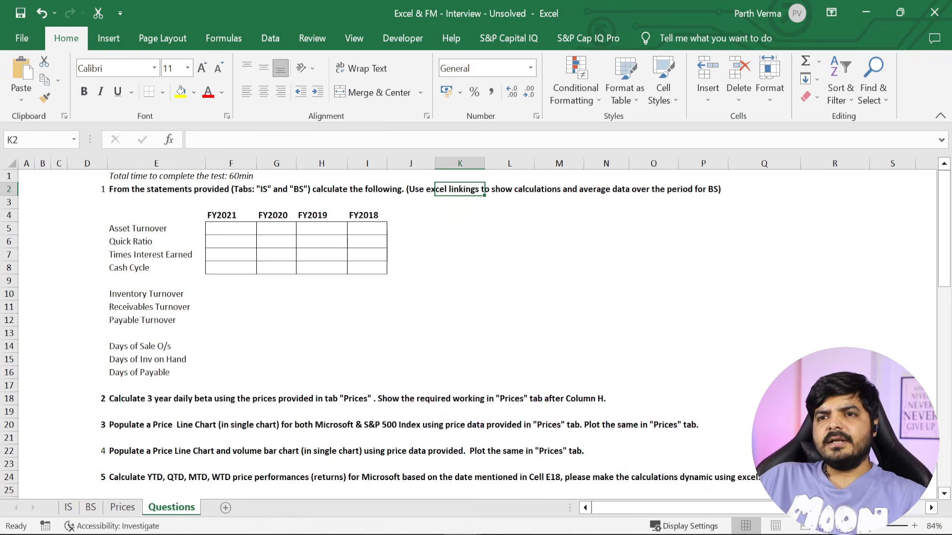
{"action": "left_click", "coordinate": [118, 232]}
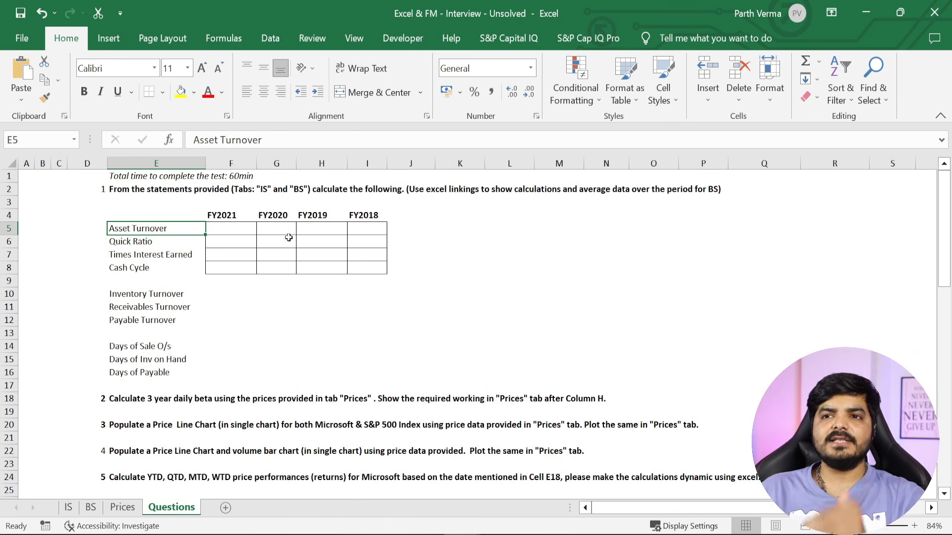
{"action": "left_click", "coordinate": [235, 219]}
{"action": "left_click", "coordinate": [350, 219]}
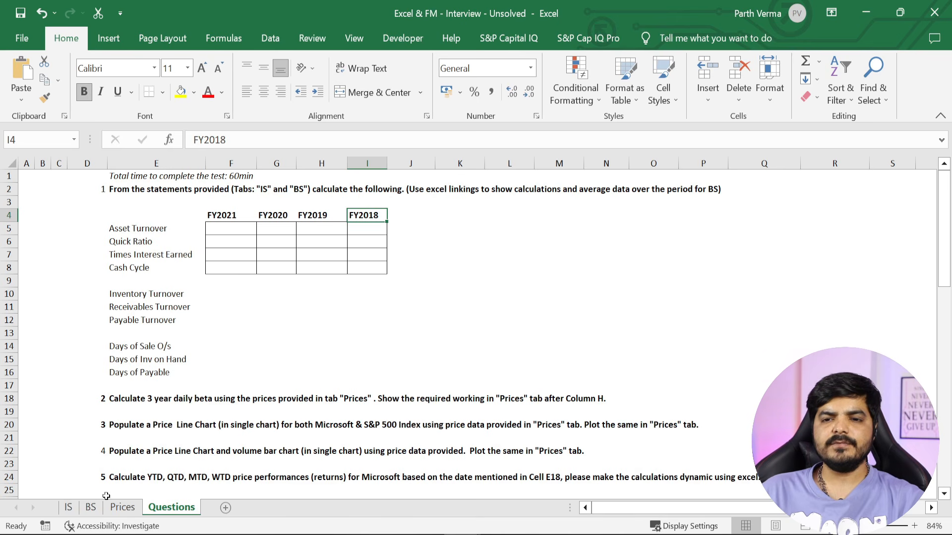
Examine the 2017 and 2018 year columns and the 2018 revenue on the IS sheet
{"action": "left_click", "coordinate": [69, 507]}
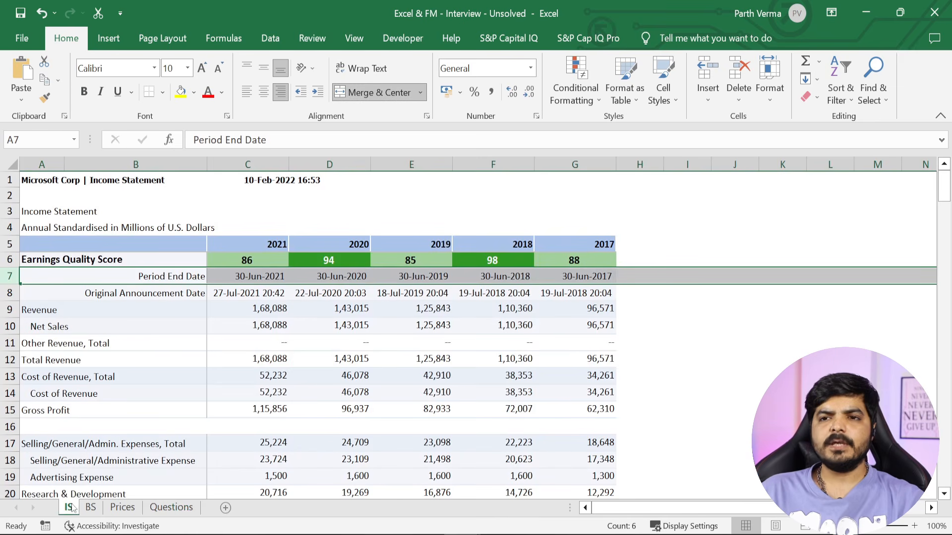
{"action": "left_click", "coordinate": [590, 234]}
{"action": "left_click", "coordinate": [530, 250]}
{"action": "left_click", "coordinate": [579, 246]}
{"action": "left_click_drag", "start_coordinate": [579, 246], "coordinate": [497, 246]}
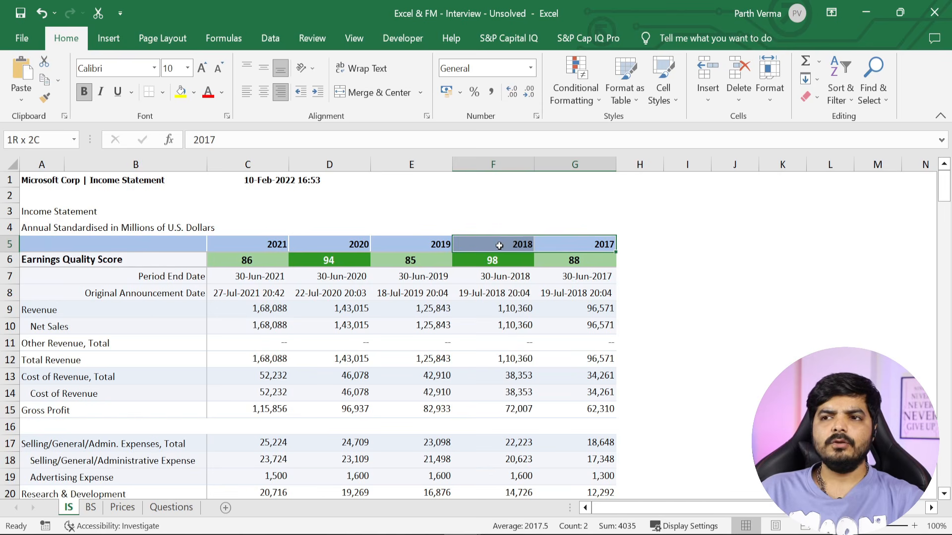
{"action": "mouse_move", "coordinate": [943, 187]}
{"action": "left_mouse_down"}
{"action": "mouse_move", "coordinate": [944, 465]}
{"action": "mouse_move", "coordinate": [942, 184]}
{"action": "left_mouse_up"}
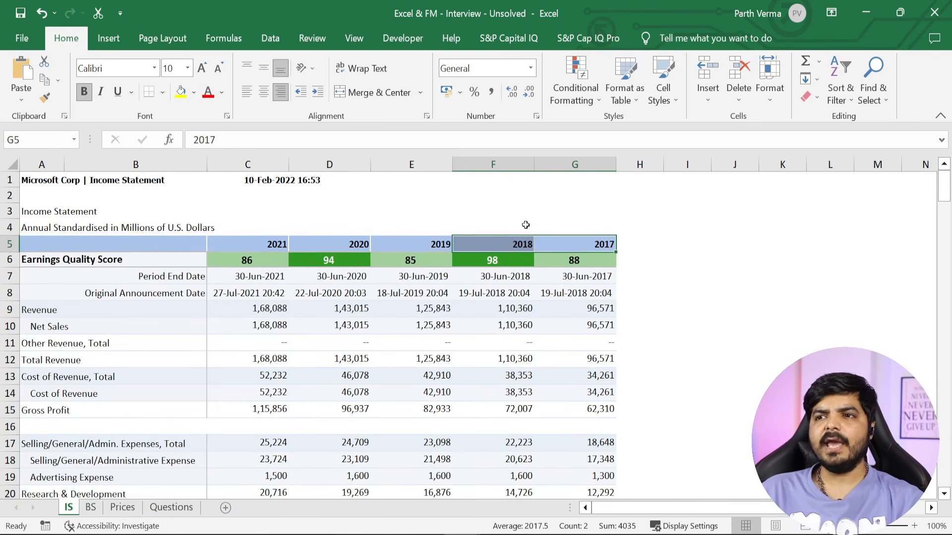
{"action": "left_click", "coordinate": [524, 309]}
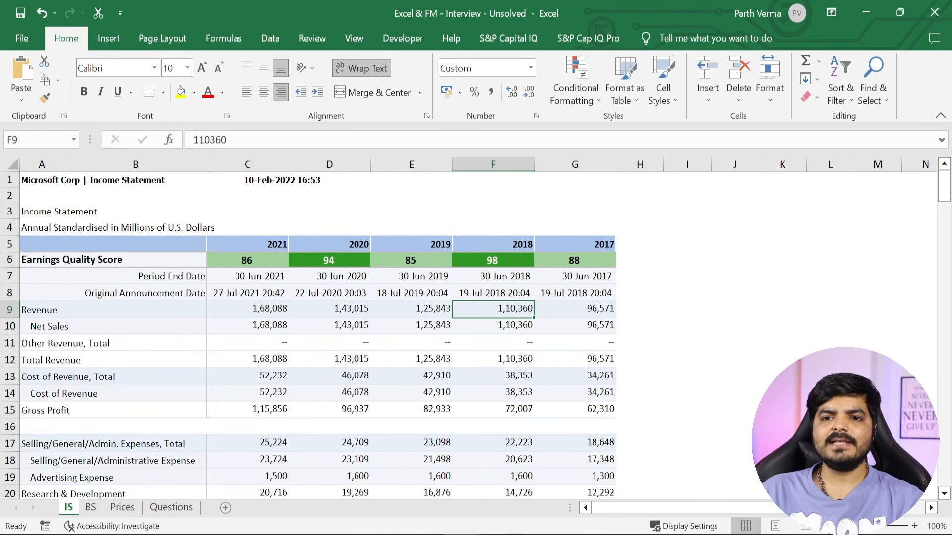
Move the Questions sheet directly in front of the Prices sheet
{"action": "left_click", "coordinate": [122, 507]}
{"action": "left_click", "coordinate": [164, 507]}
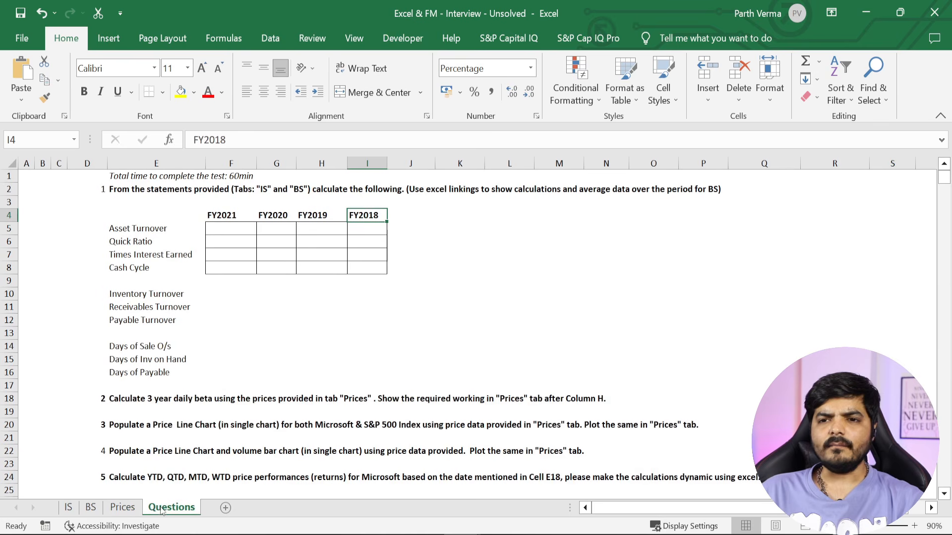
{"action": "left_click_drag", "start_coordinate": [119, 513], "coordinate": [114, 513]}
Calculate FY2018 Asset Turnover in I5 as 2018 revenue over average 2017–2018 total assets, using =IS!F9/((BS!F43+BS!E43)/2)
{"action": "left_click", "coordinate": [232, 234]}
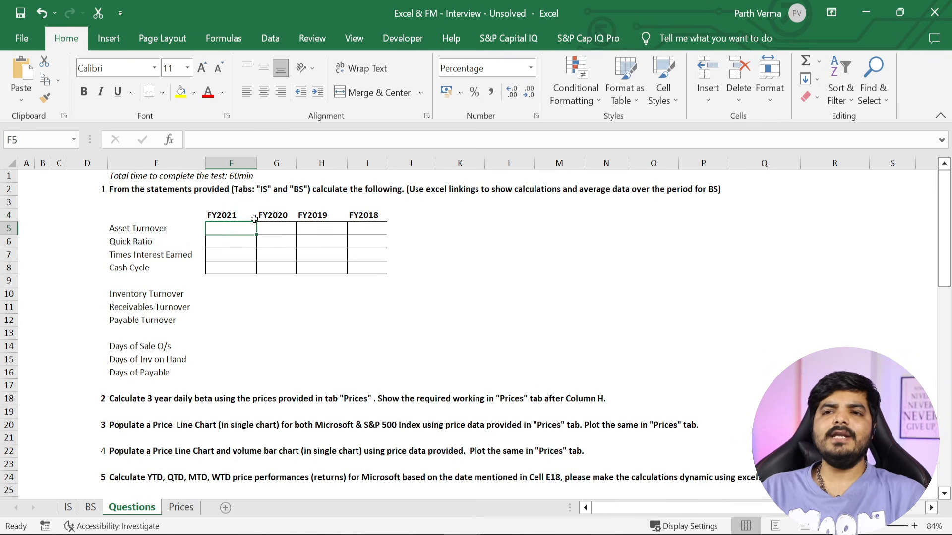
{"action": "left_click", "coordinate": [373, 228]}
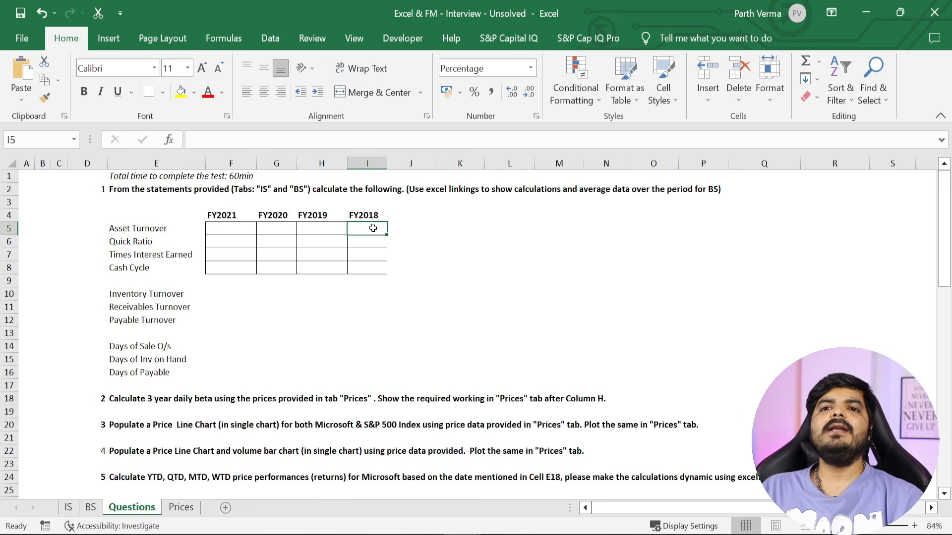
{"action": "type", "text": "="}
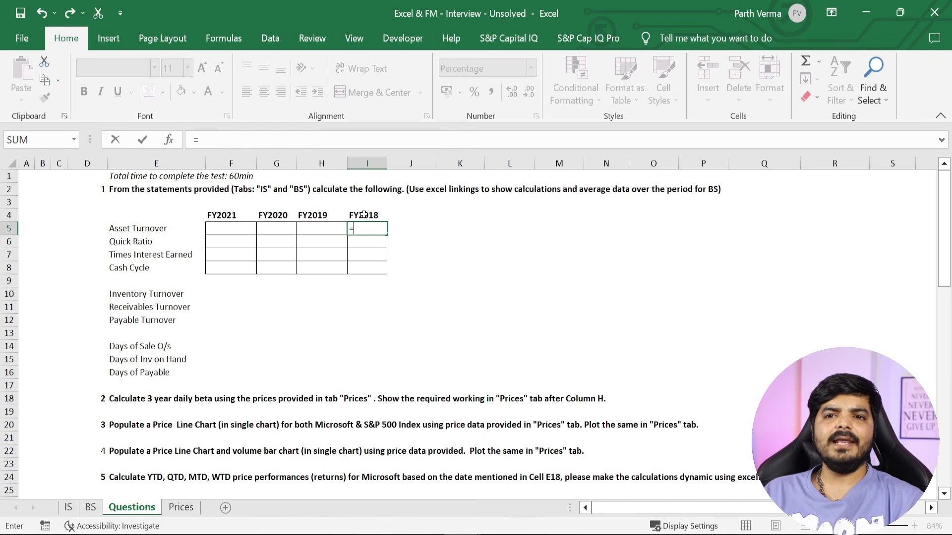
{"action": "left_click", "coordinate": [69, 508]}
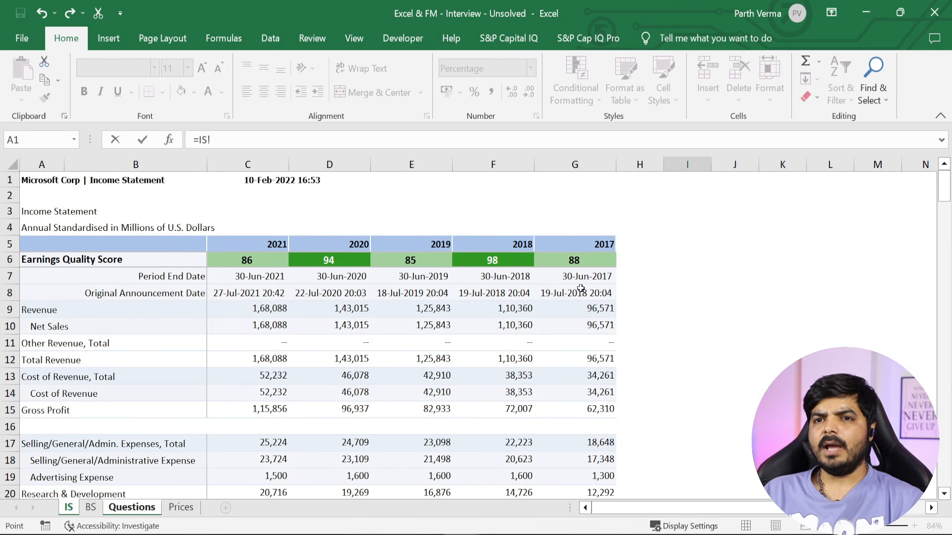
{"action": "left_click", "coordinate": [523, 310]}
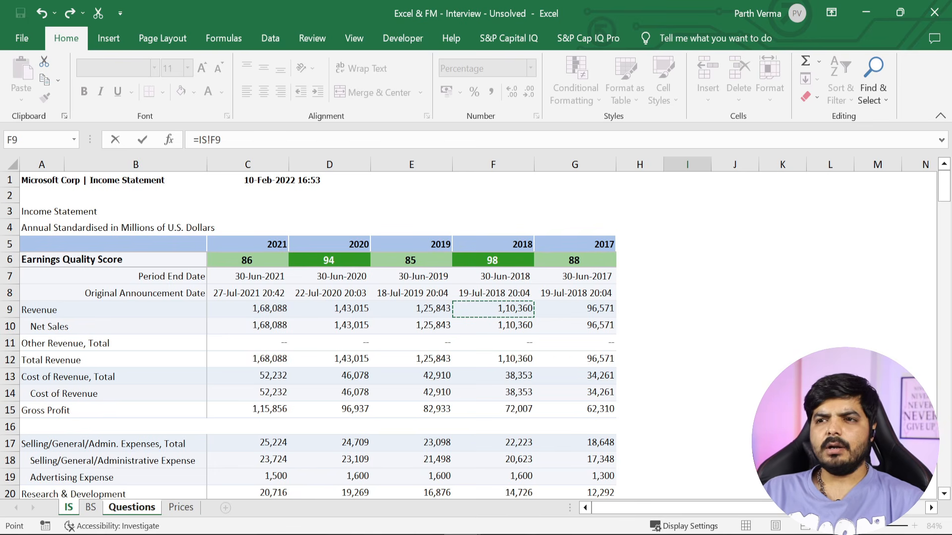
{"action": "type", "text": "/(("}
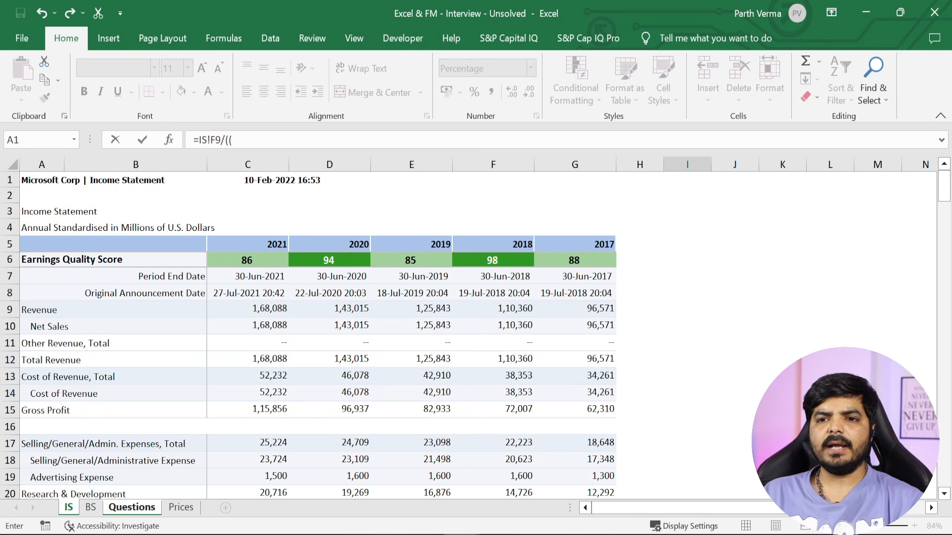
{"action": "left_click", "coordinate": [91, 507]}
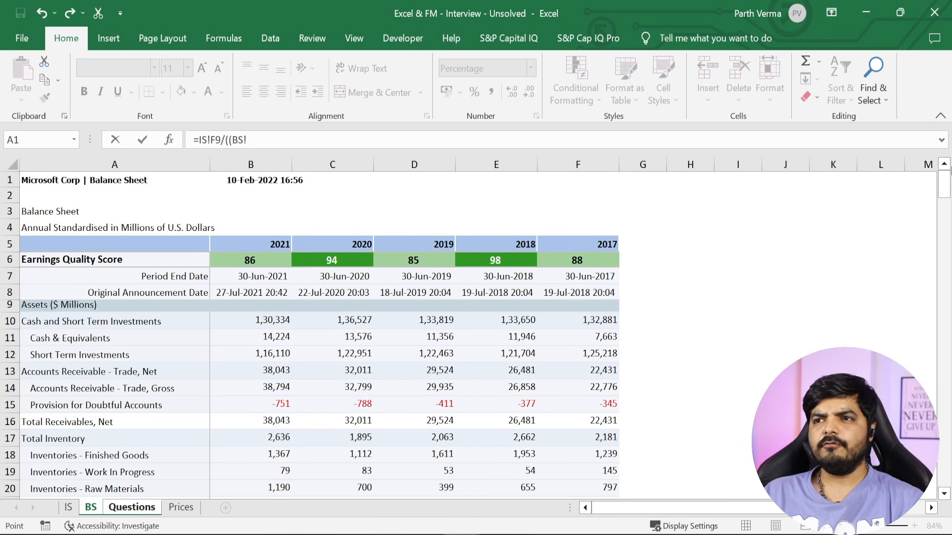
{"action": "left_click_drag", "start_coordinate": [944, 194], "coordinate": [948, 245]}
{"action": "left_click", "coordinate": [591, 281]}
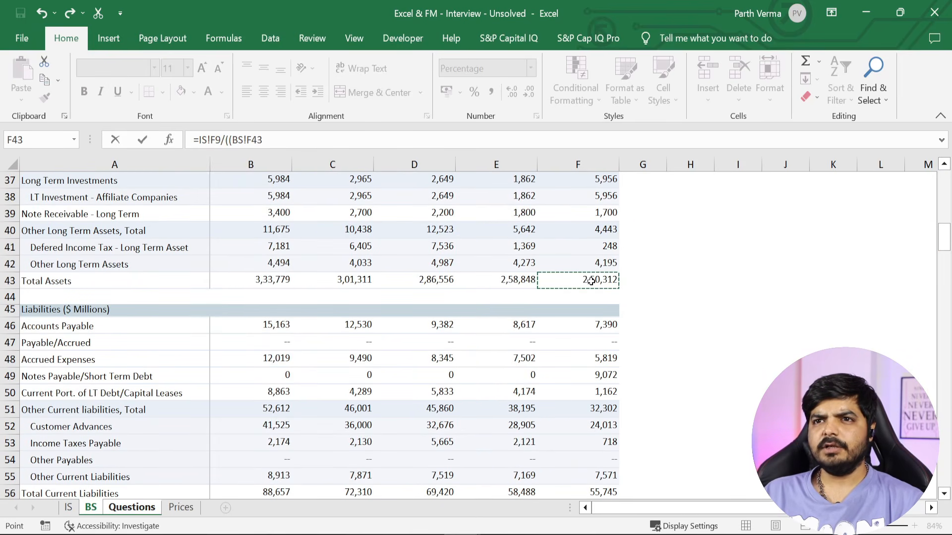
{"action": "type", "text": "+"}
{"action": "left_click", "coordinate": [517, 282]}
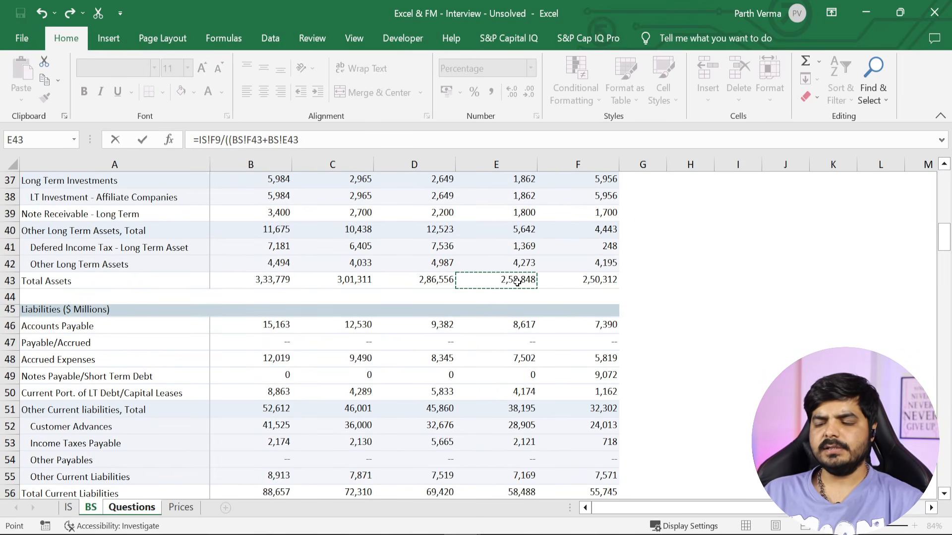
{"action": "type", "text": ")/2"}
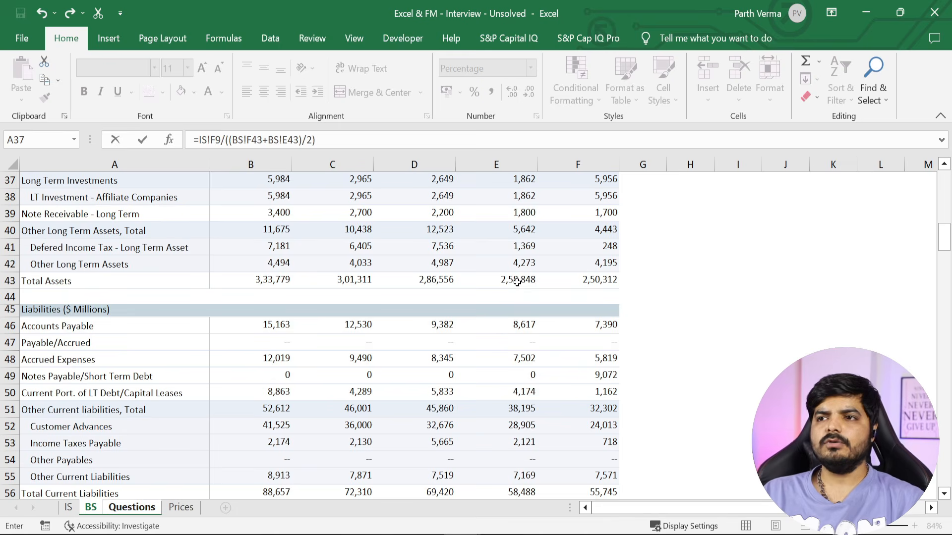
{"action": "key", "text": "Return"}
{"action": "left_click", "coordinate": [353, 229]}
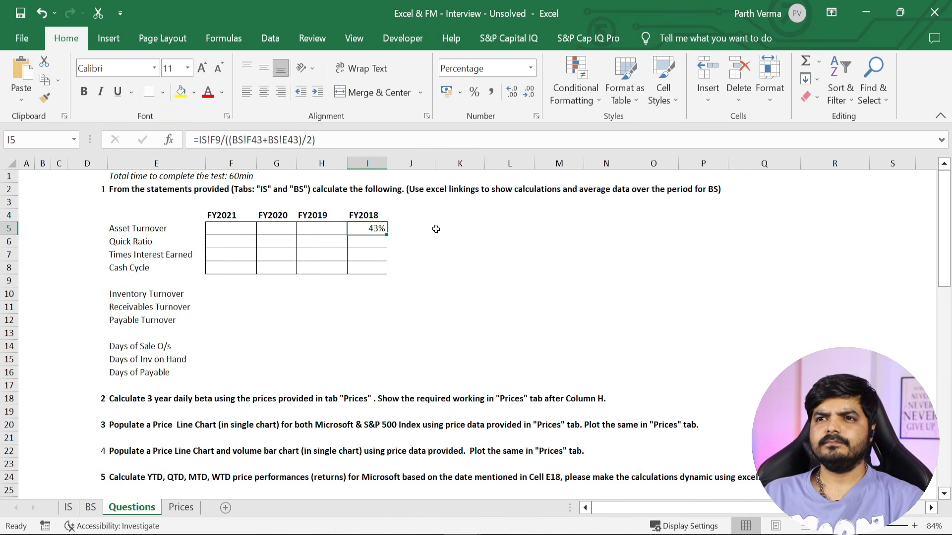
Format the FY2018 Asset Turnover in I5 as Number and fill its formula across to FY2021 in F5
{"action": "key", "text": "alt"}
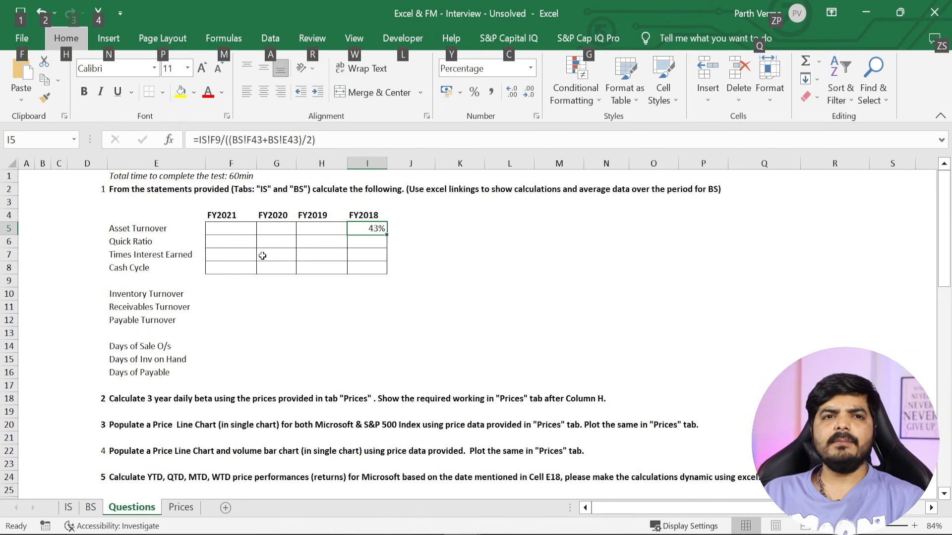
{"action": "key", "text": "Escape"}
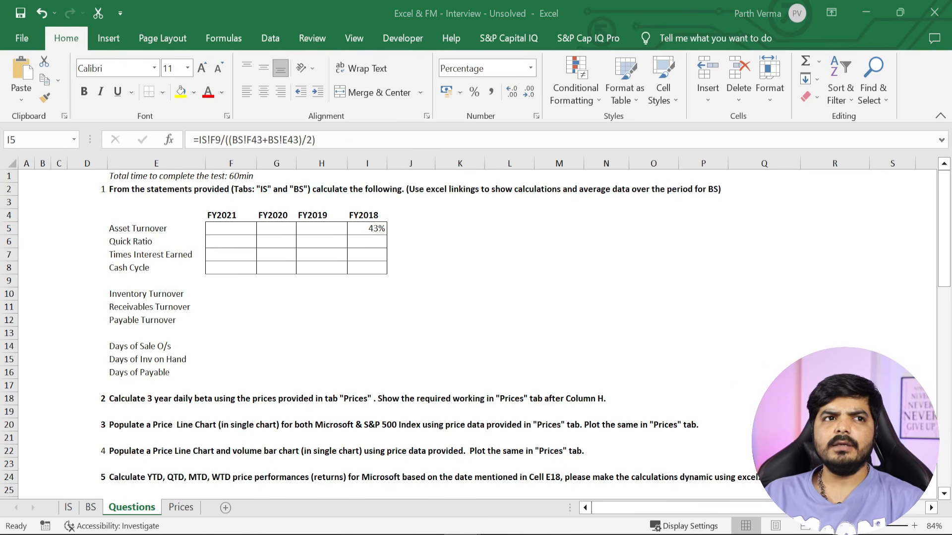
{"action": "left_click", "coordinate": [370, 232]}
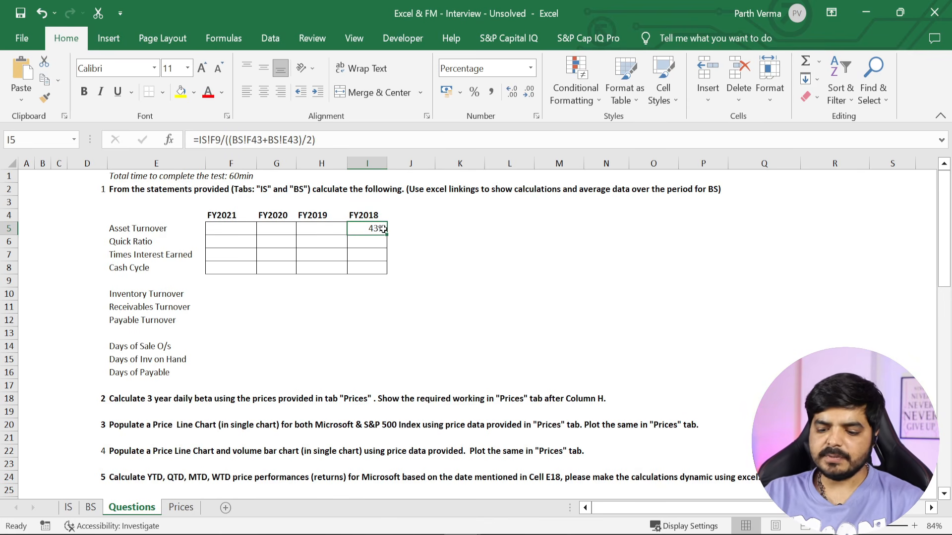
{"action": "key", "text": "alt"}
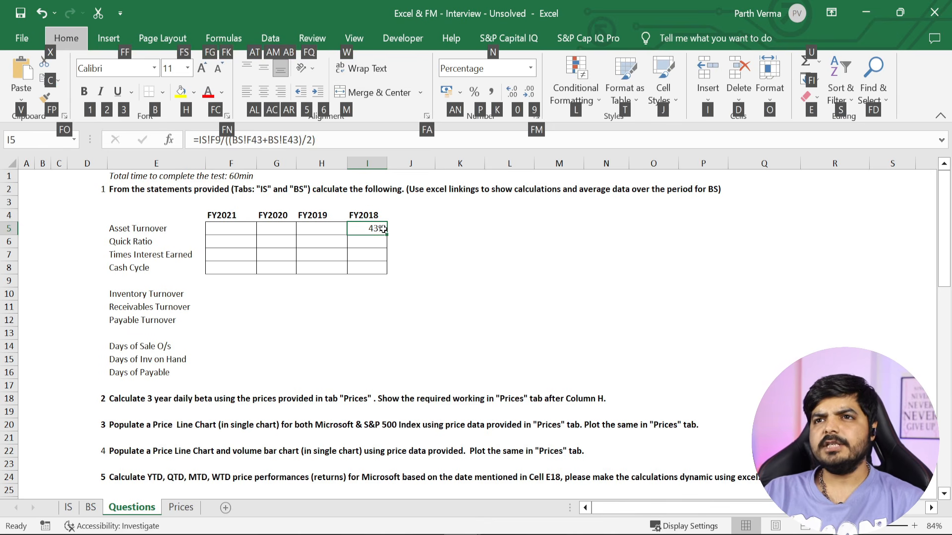
{"action": "type", "text": "nnumber"}
{"action": "key", "text": "Return"}
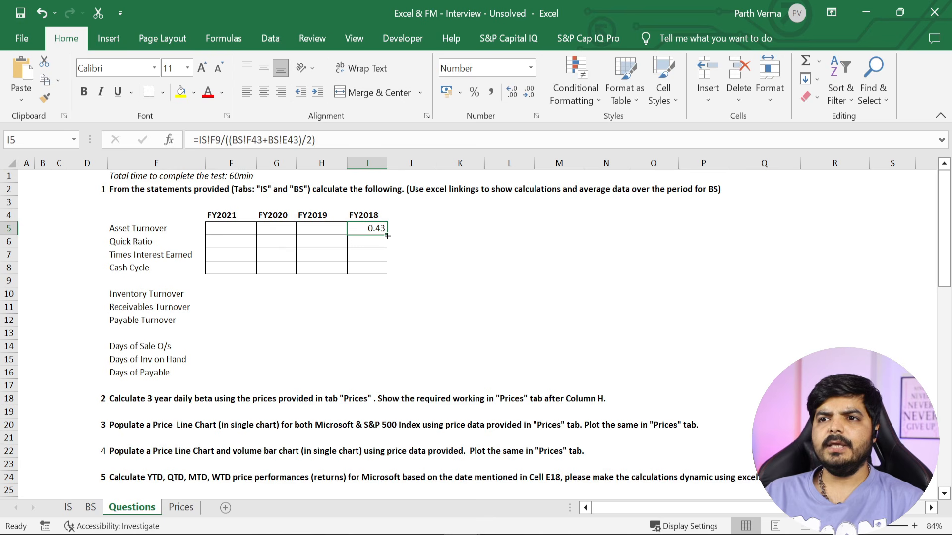
{"action": "left_click_drag", "start_coordinate": [387, 236], "coordinate": [206, 236]}
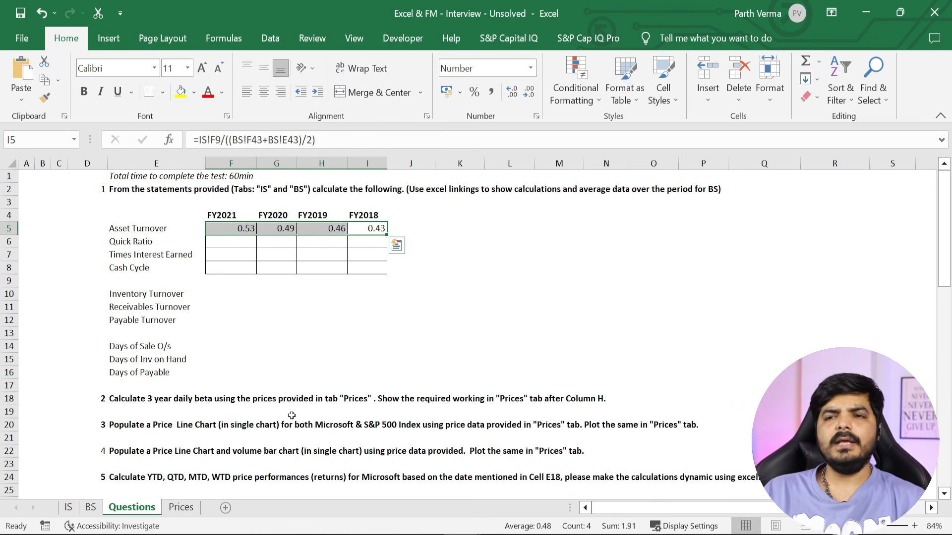
Check the FY2019 Asset Turnover formula in H5 against the IS revenue and the 2019 to 2017 total assets on the BS sheet
{"action": "left_click", "coordinate": [332, 229]}
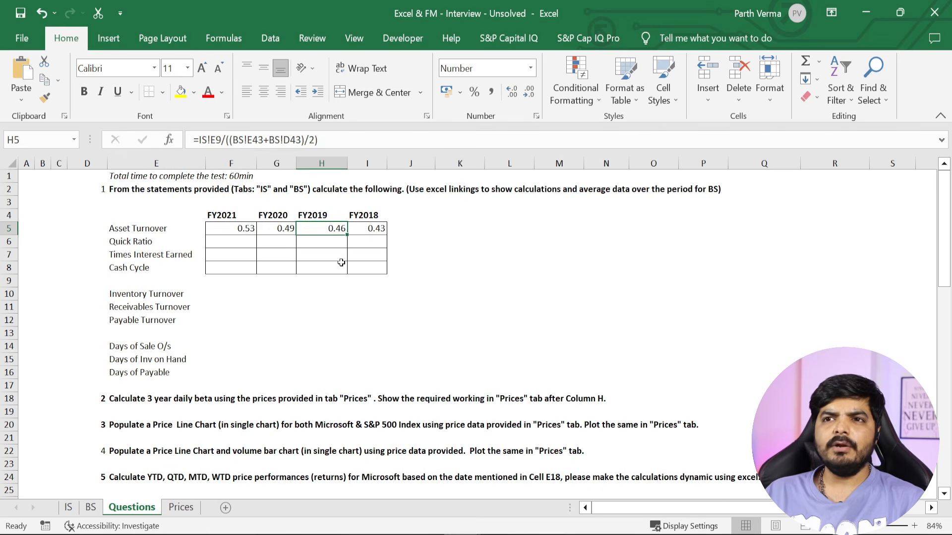
{"action": "left_click", "coordinate": [69, 507]}
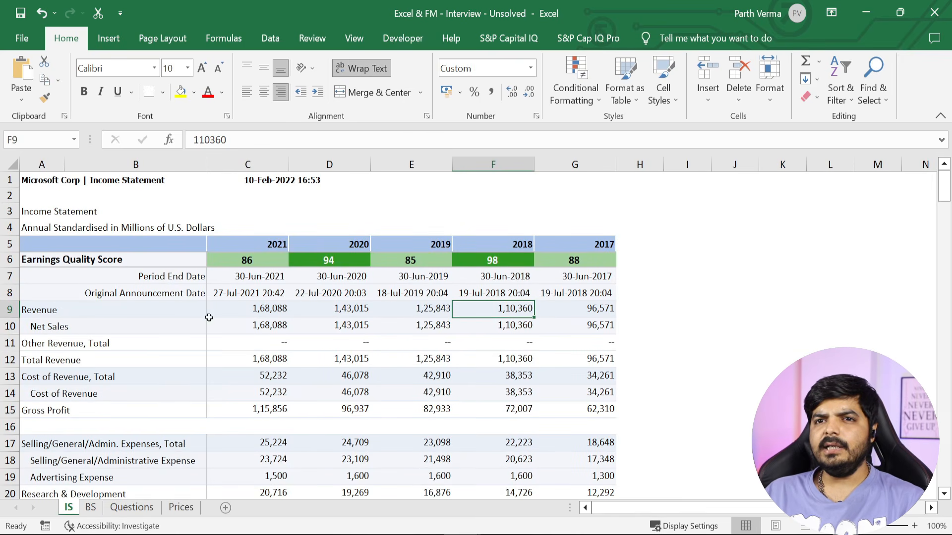
{"action": "left_click", "coordinate": [180, 508]}
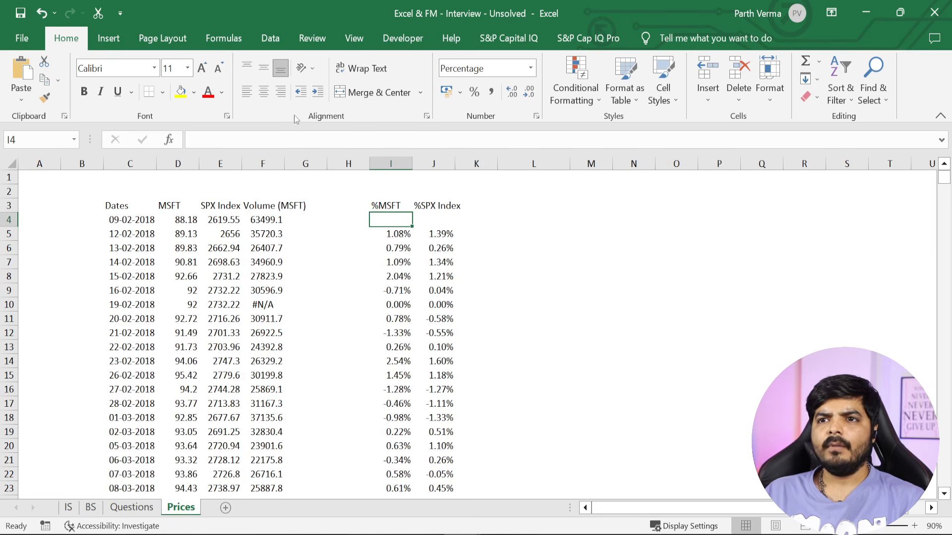
{"action": "left_click", "coordinate": [132, 507]}
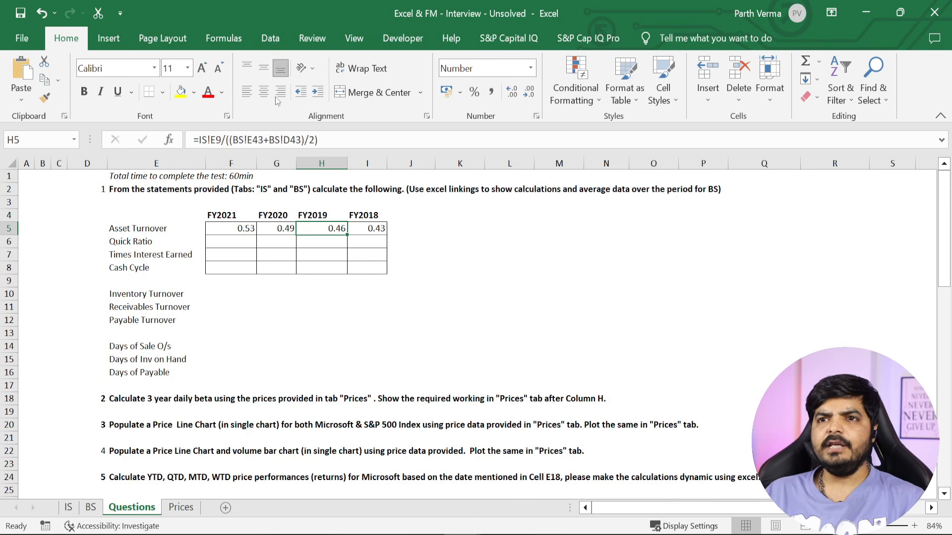
{"action": "left_click", "coordinate": [90, 508]}
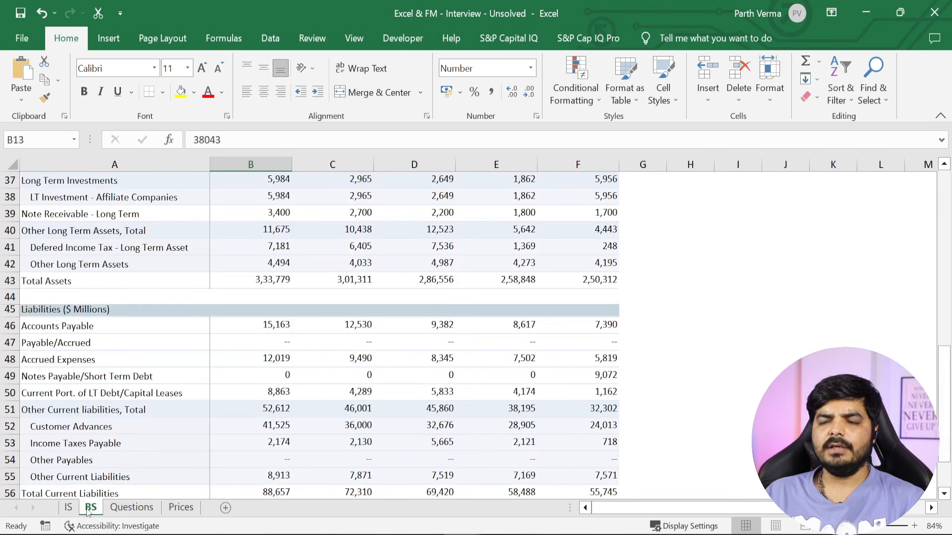
{"action": "left_click_drag", "start_coordinate": [431, 198], "coordinate": [464, 344]}
{"action": "left_click_drag", "start_coordinate": [444, 279], "coordinate": [595, 281]}
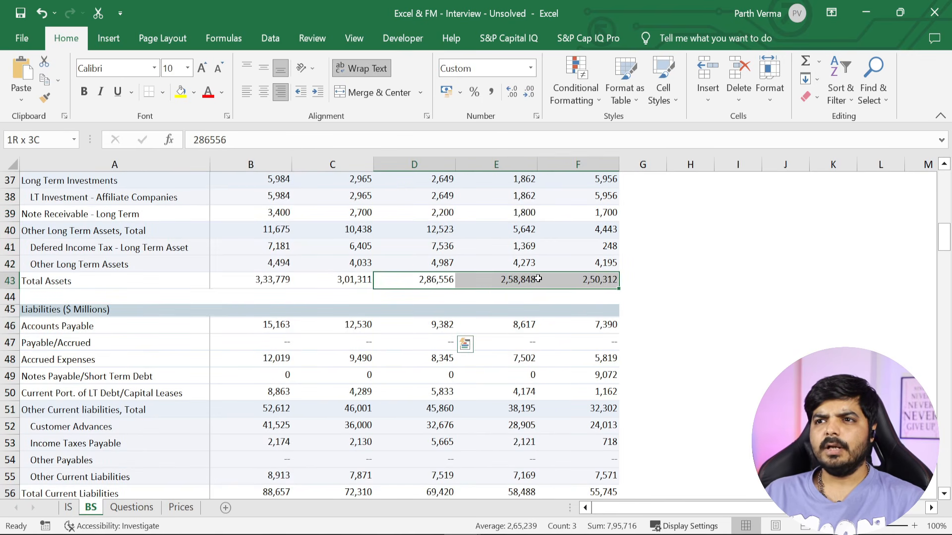
{"action": "left_click", "coordinate": [181, 507]}
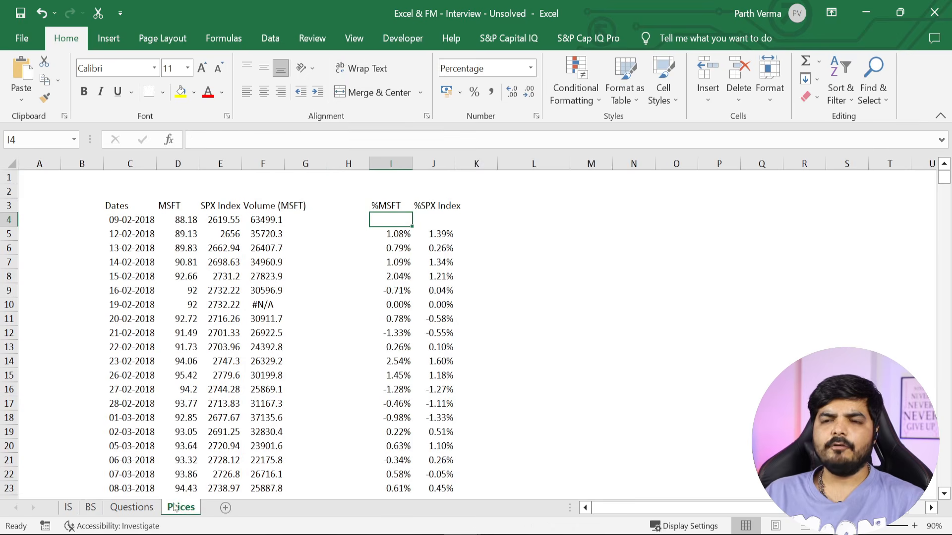
{"action": "left_click", "coordinate": [153, 508]}
Check the FY2021 Asset Turnover formula in F5 against 2021 revenue on IS and 2021 and 2020 total assets on BS
{"action": "left_click", "coordinate": [250, 229]}
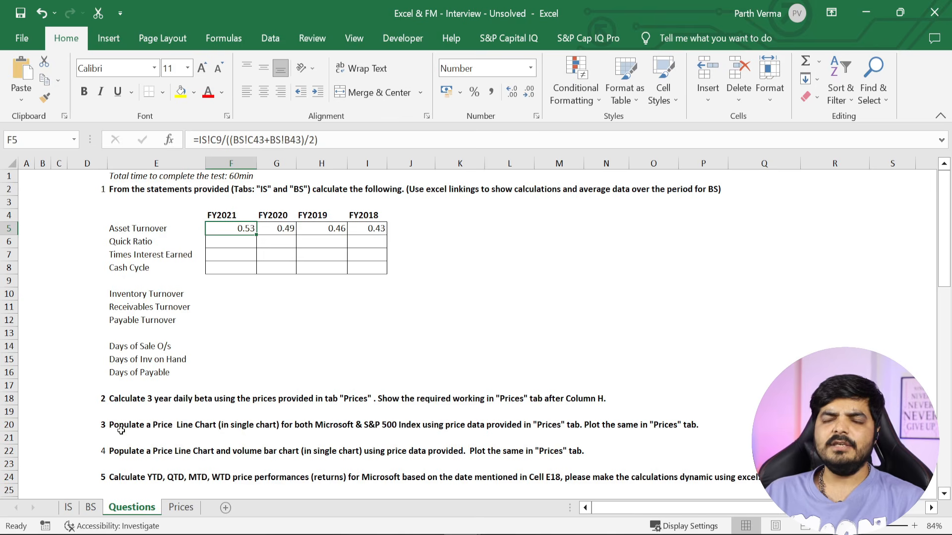
{"action": "left_click", "coordinate": [68, 507]}
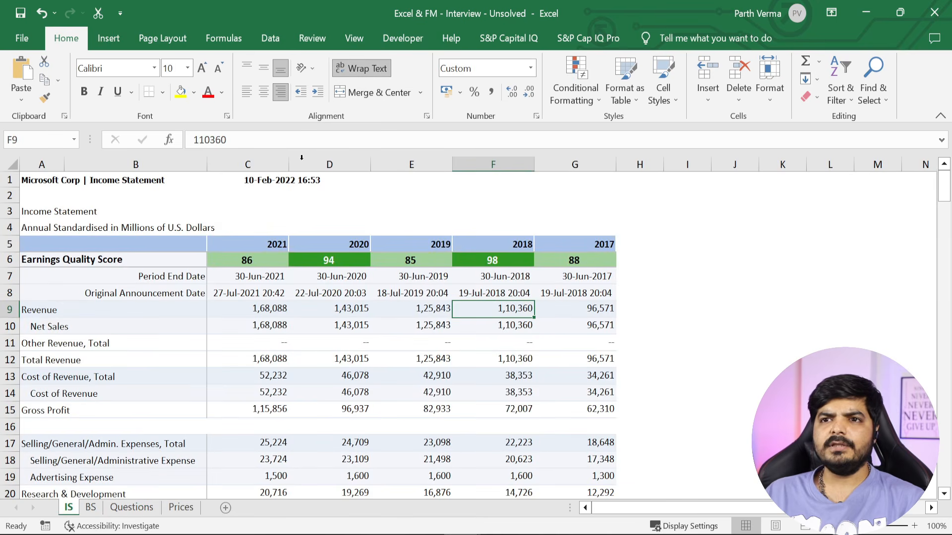
{"action": "left_click", "coordinate": [268, 307]}
{"action": "left_click", "coordinate": [131, 507]}
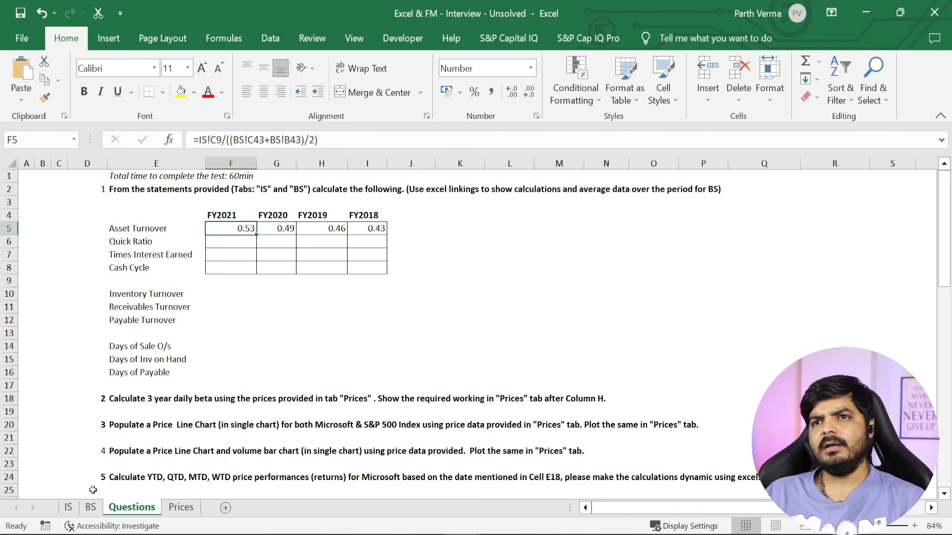
{"action": "left_click", "coordinate": [91, 507]}
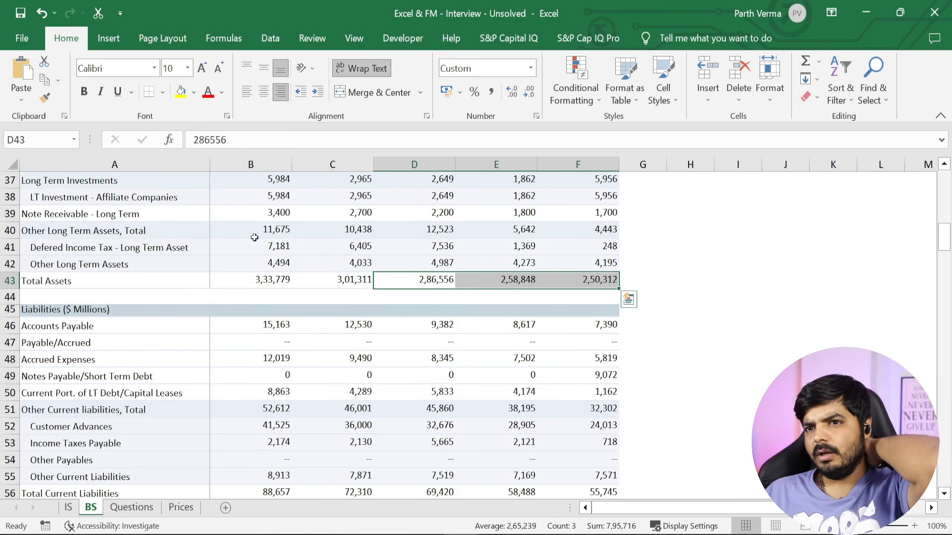
{"action": "left_click", "coordinate": [265, 280]}
{"action": "left_click", "coordinate": [339, 282]}
{"action": "left_click_drag", "start_coordinate": [340, 282], "coordinate": [335, 131]}
{"action": "type", "text": "z"}
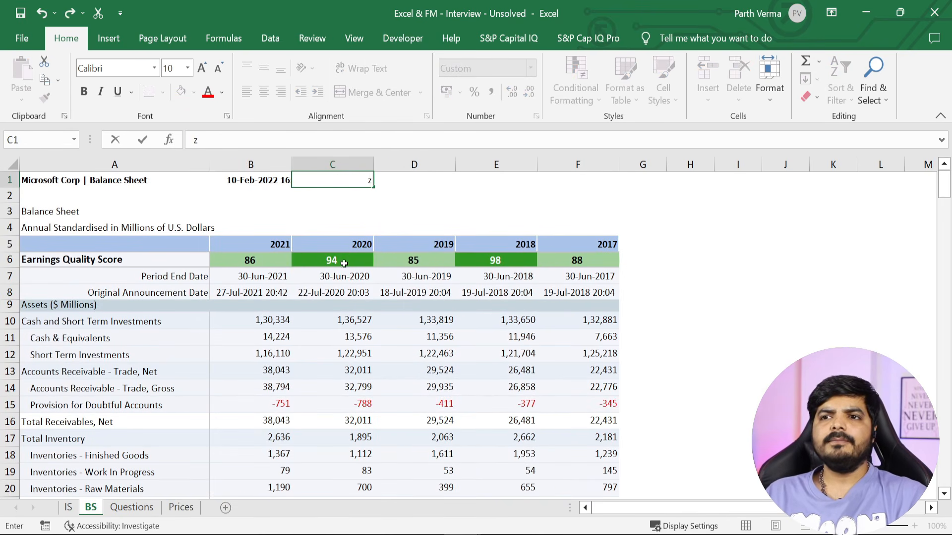
{"action": "key", "text": "Escape"}
{"action": "key", "text": "ctrl+z"}
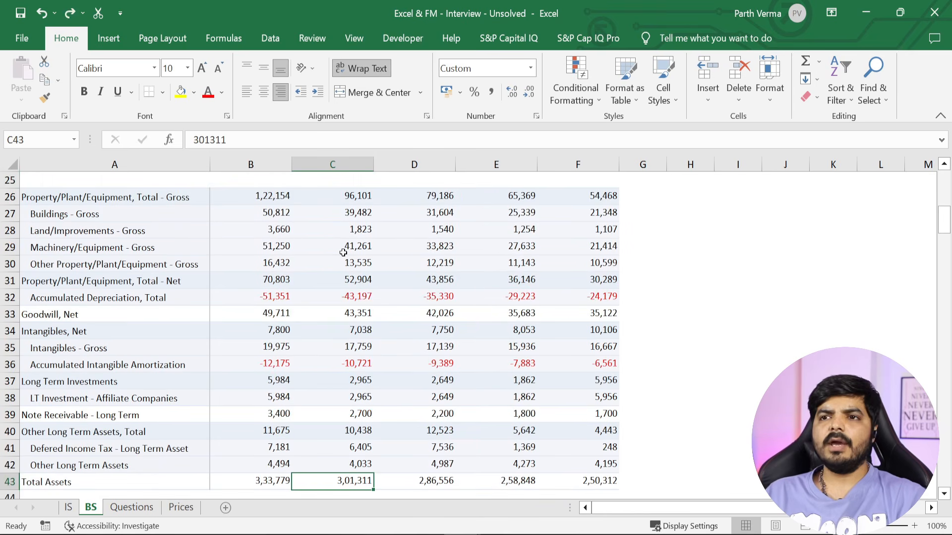
Examine the 2021 and 2020 year headers on the BS sheet and return to the Questions sheet
{"action": "left_click_drag", "start_coordinate": [944, 223], "coordinate": [943, 170]}
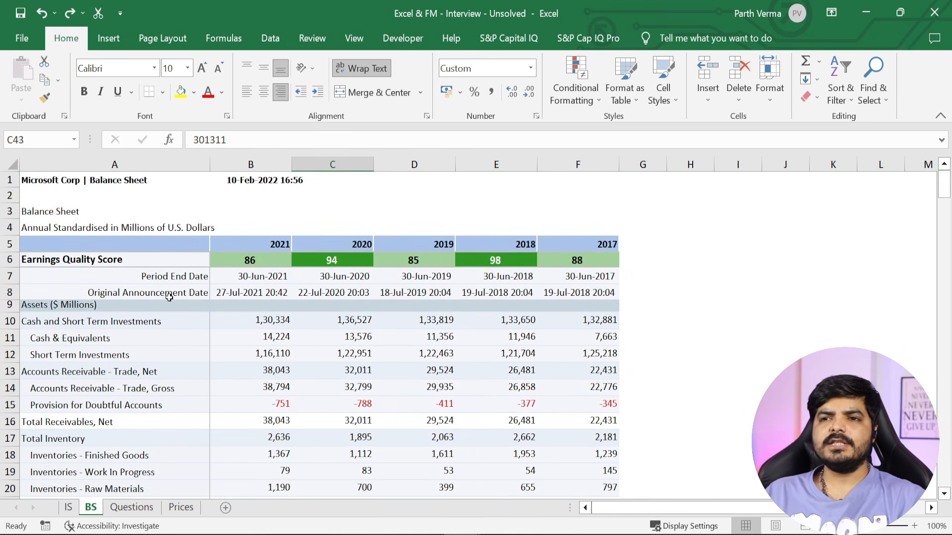
{"action": "left_click_drag", "start_coordinate": [330, 250], "coordinate": [269, 245]}
{"action": "left_click", "coordinate": [269, 245]}
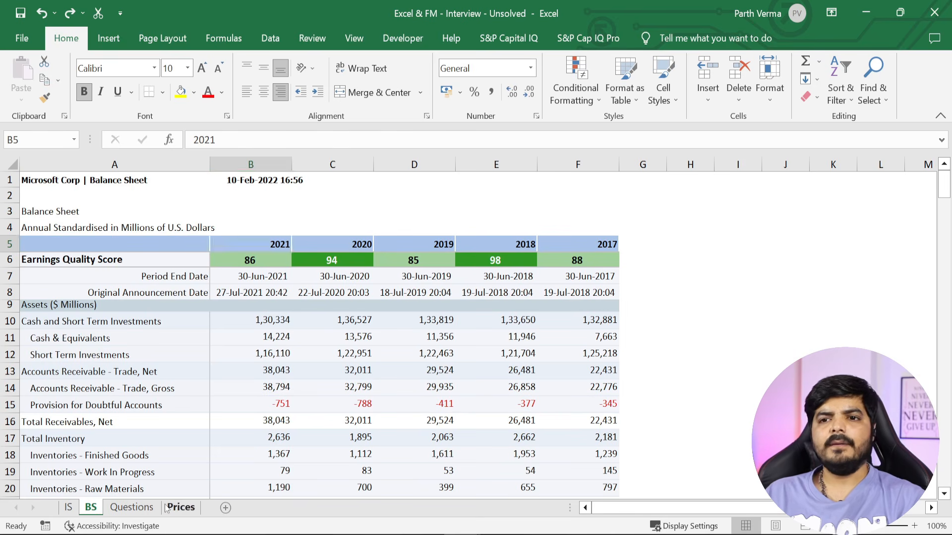
{"action": "left_click", "coordinate": [140, 507]}
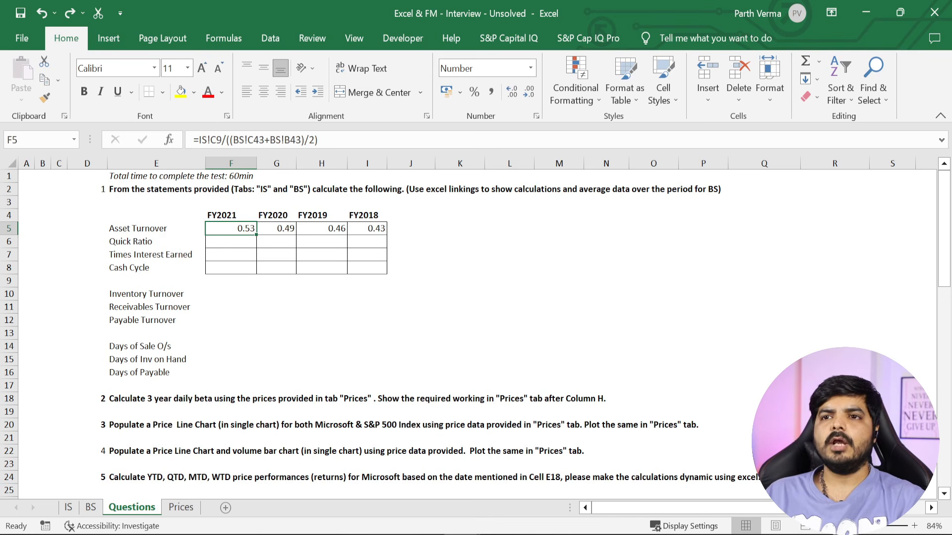
{"action": "key", "text": "alt+Tab"}
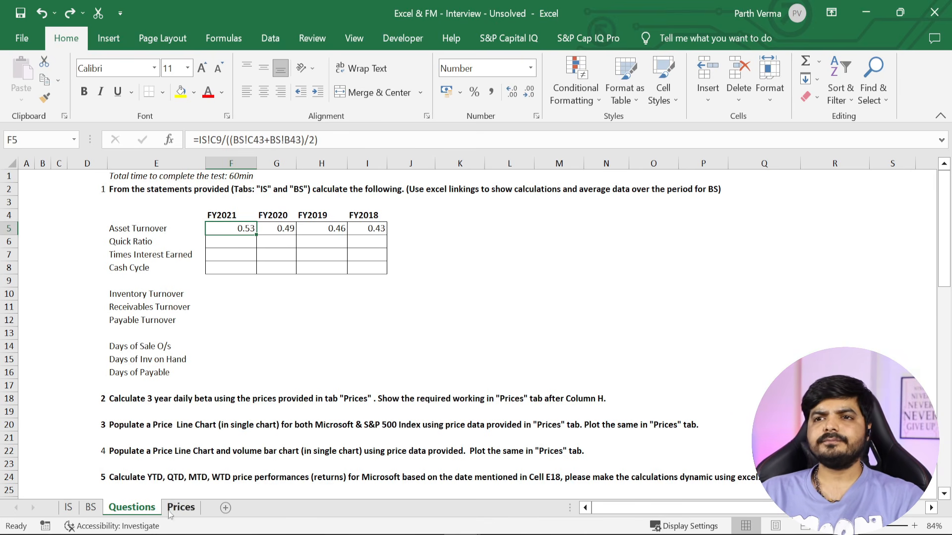
Start the FY2018 Quick Ratio formula in I6 with the sum of 2018 cash and short-term investments (E10) and net trade receivables (E13) from BS
{"action": "left_click", "coordinate": [244, 243]}
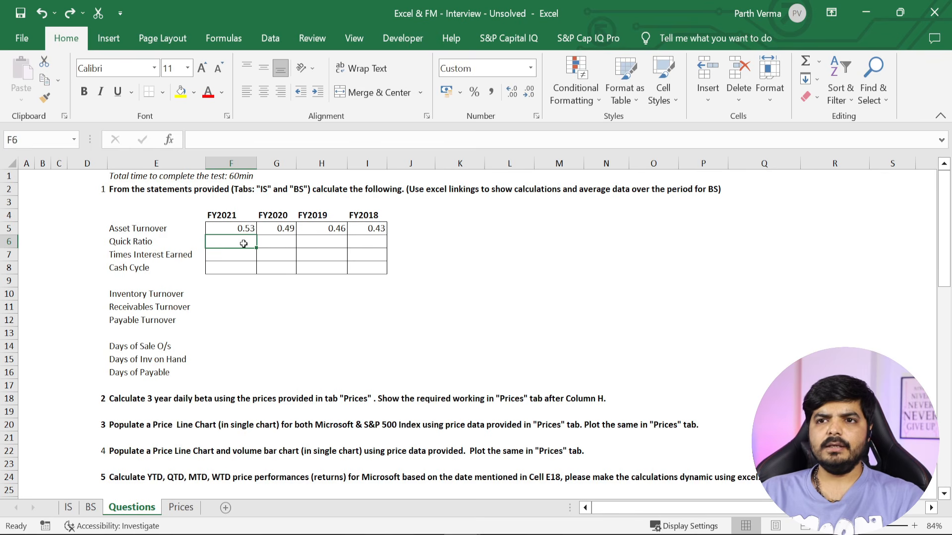
{"action": "left_click", "coordinate": [387, 244]}
{"action": "left_click", "coordinate": [376, 243]}
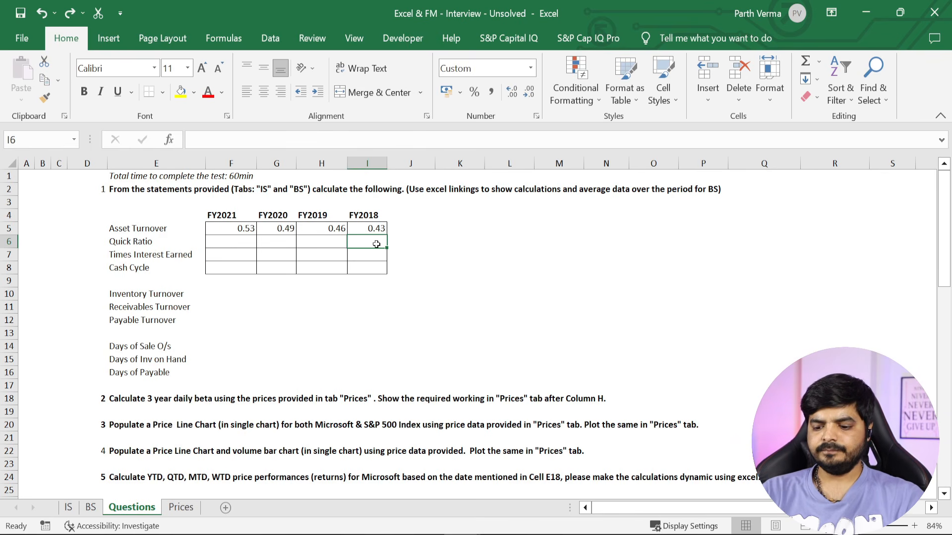
{"action": "type", "text": "="}
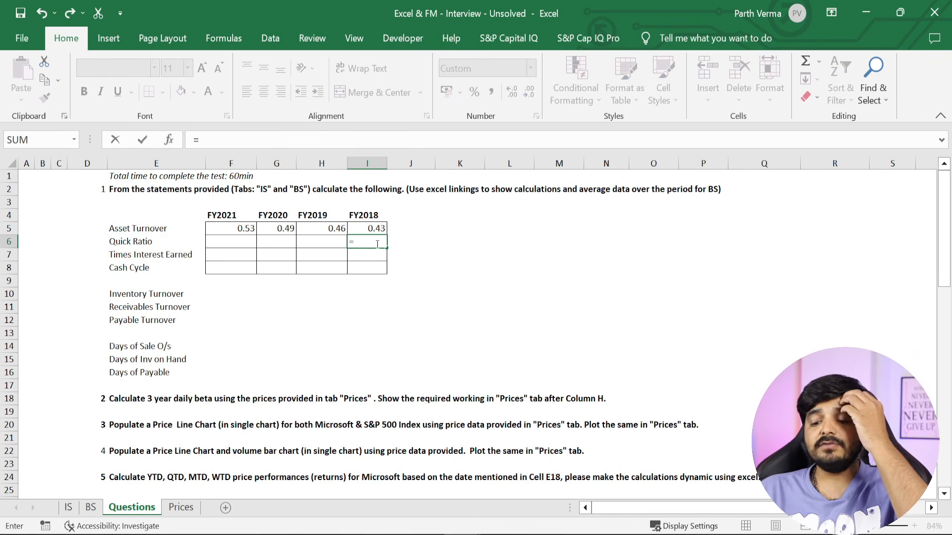
{"action": "type", "text": "("}
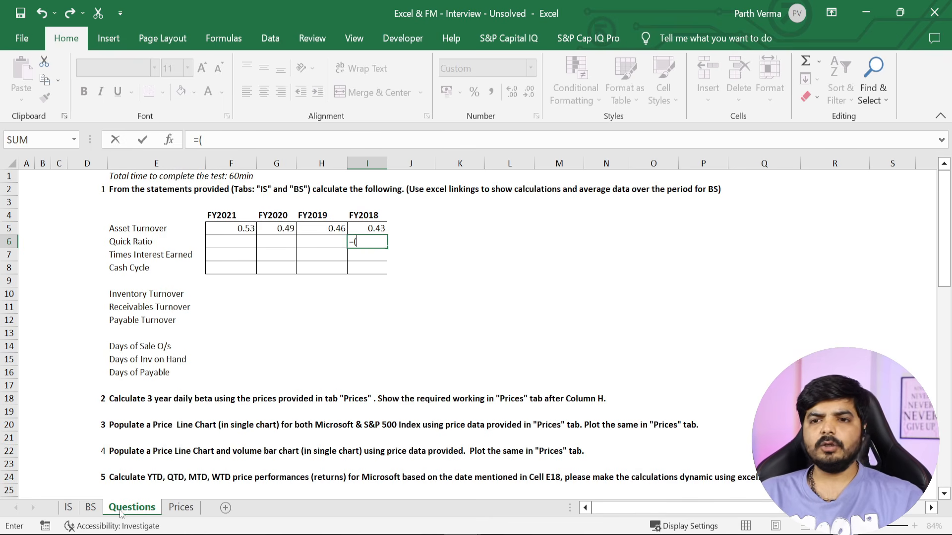
{"action": "left_click", "coordinate": [89, 509]}
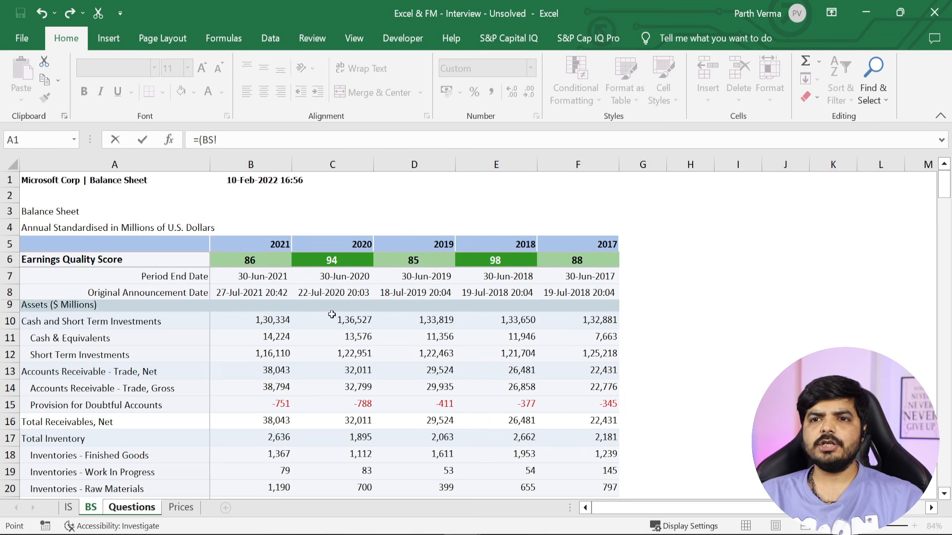
{"action": "left_click", "coordinate": [511, 317]}
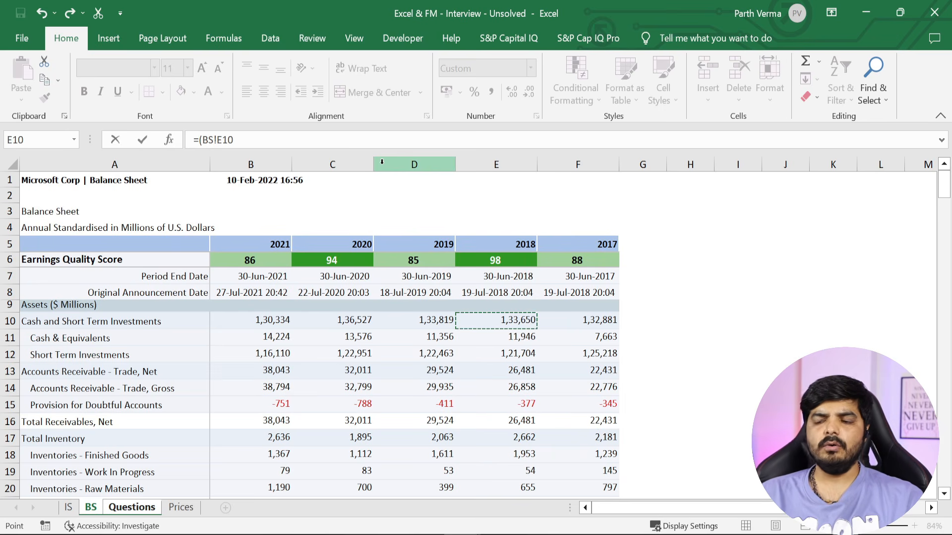
{"action": "type", "text": "+"}
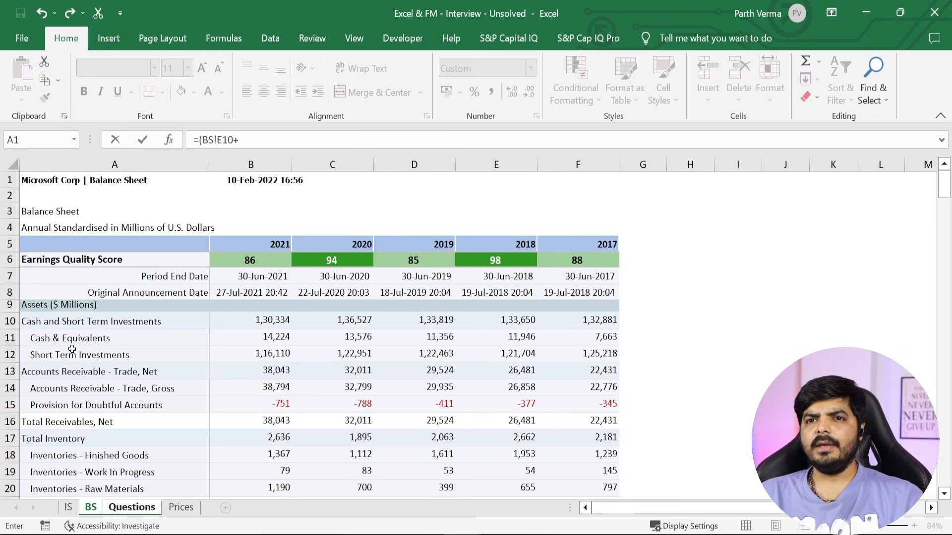
{"action": "left_click", "coordinate": [529, 370]}
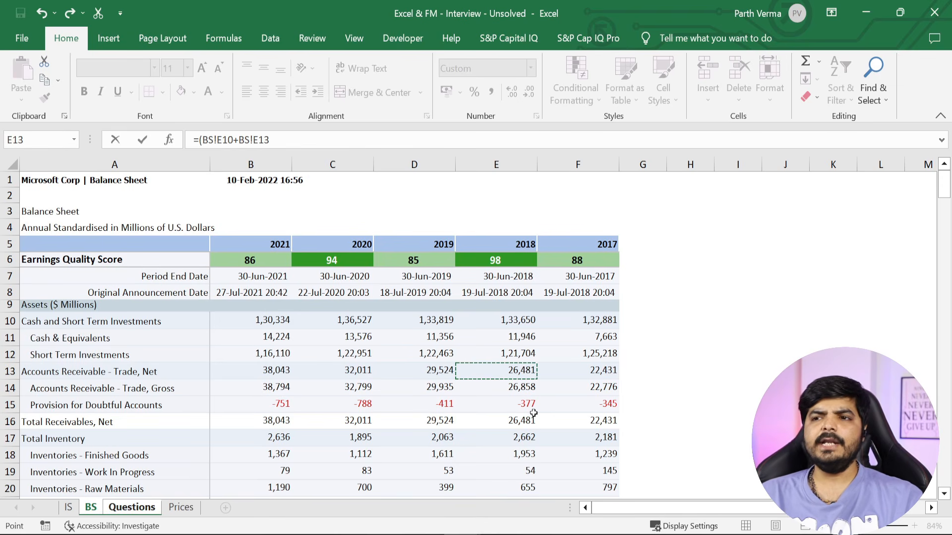
{"action": "type", "text": "+"}
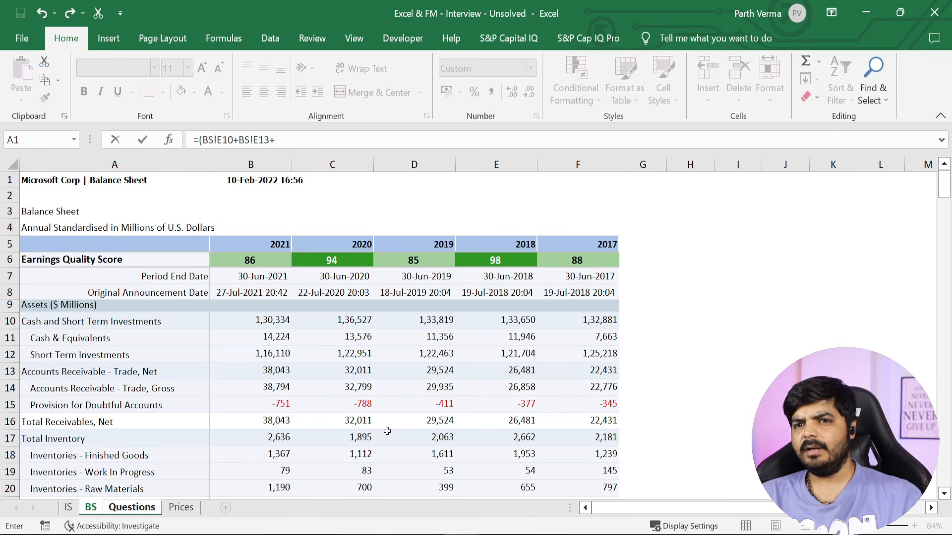
{"action": "left_click_drag", "start_coordinate": [950, 185], "coordinate": [950, 191]}
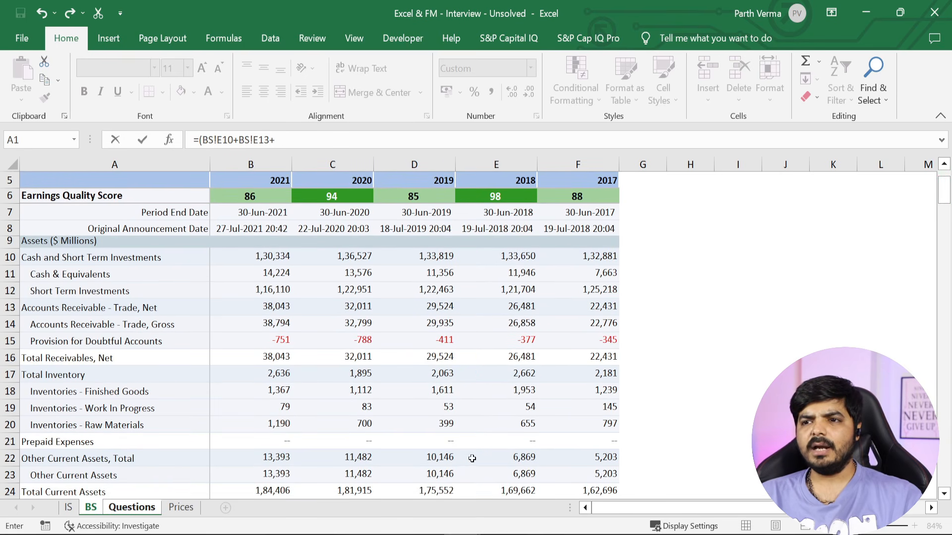
{"action": "left_click", "coordinate": [278, 140]}
{"action": "key", "text": "BackSpace"}
{"action": "type", "text": ")"}
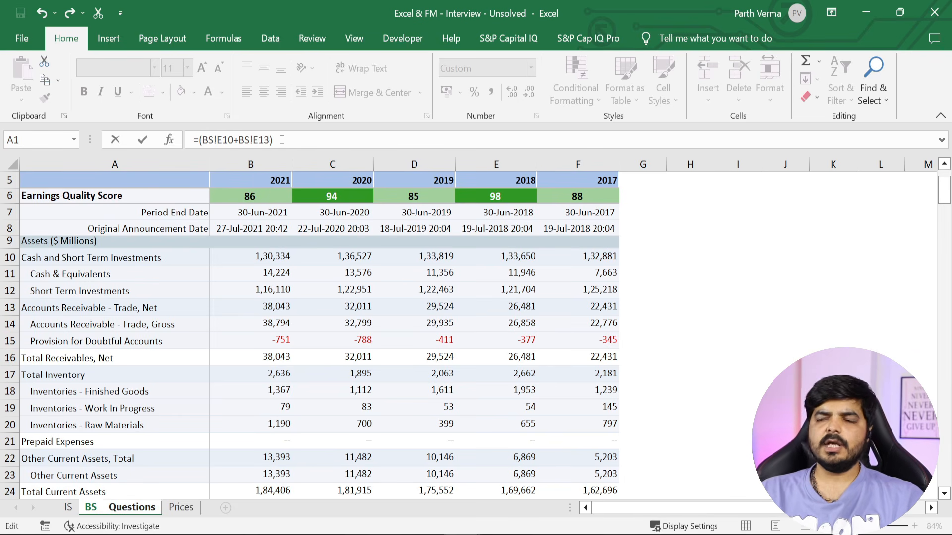
Divide the Quick Ratio numerator by 2018 Total Current Liabilities (E56) on the BS sheet and enter the formula
{"action": "scroll", "coordinate": [949, 206], "scroll_direction": "down", "scroll_amount": 2}
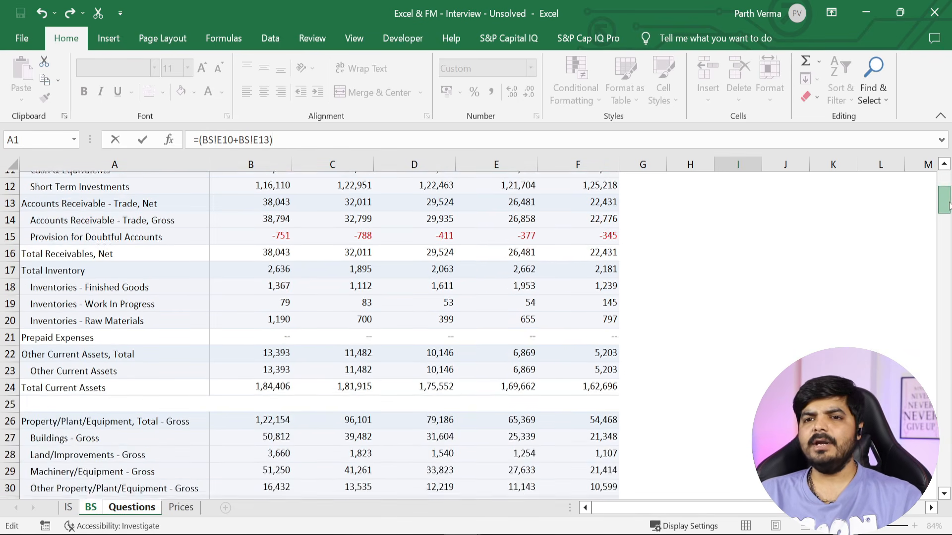
{"action": "left_click_drag", "start_coordinate": [948, 206], "coordinate": [948, 250]}
{"action": "type", "text": "/"}
{"action": "left_click", "coordinate": [522, 361]}
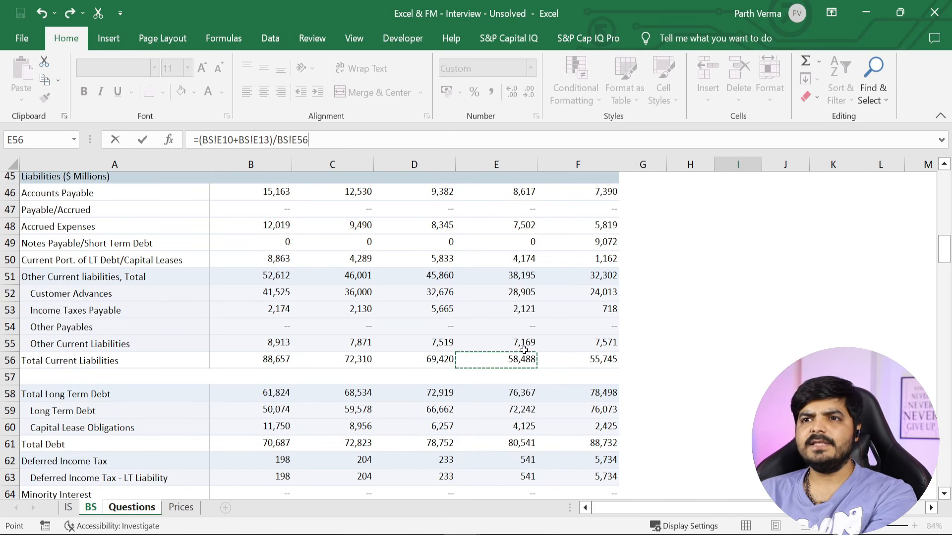
{"action": "key", "text": "Return"}
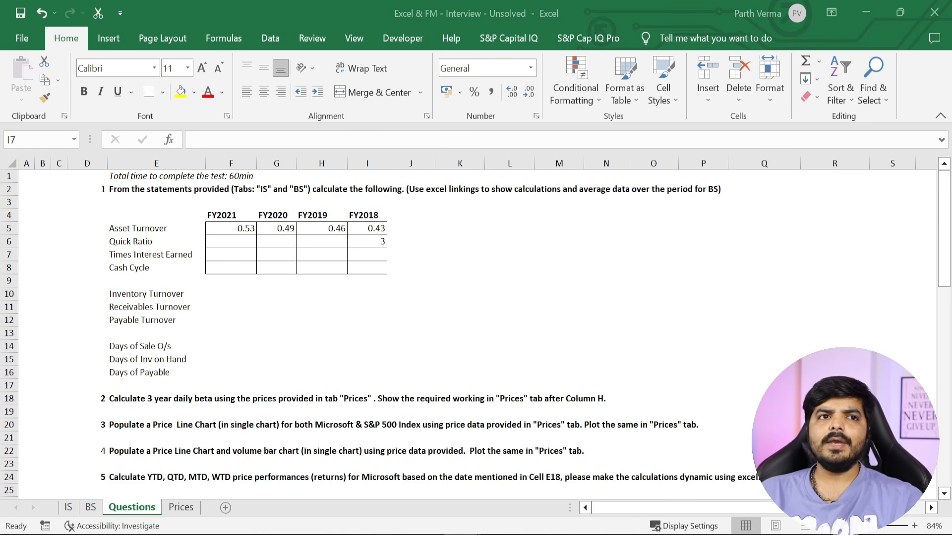
Show the FY2018 Quick Ratio in I6 with two decimal places
{"action": "left_click", "coordinate": [368, 243]}
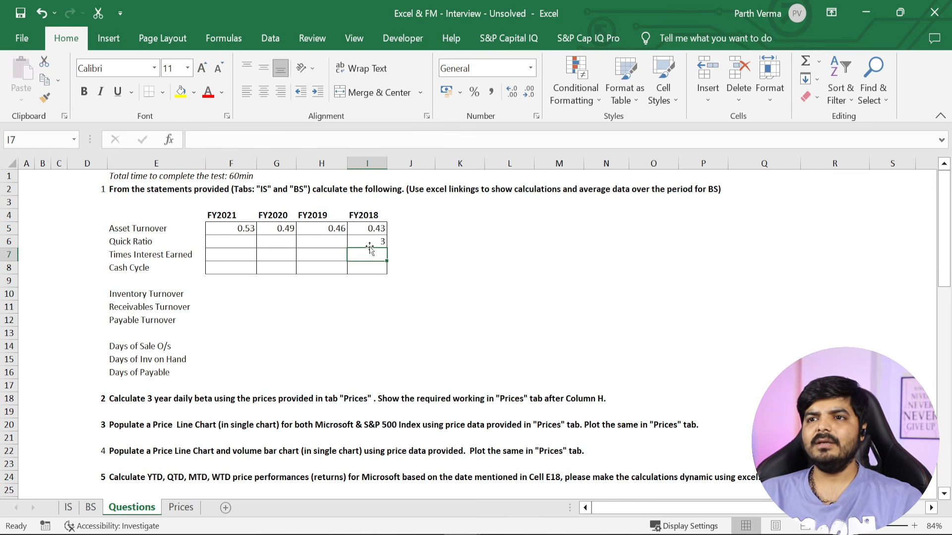
{"action": "key", "text": "alt+h"}
{"action": "key", "text": "0"}
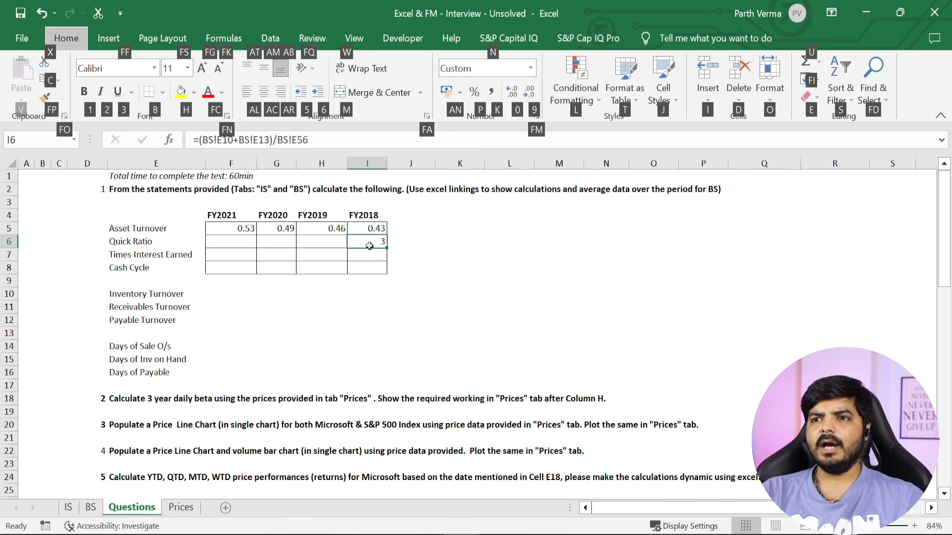
{"action": "key", "text": "alt+h"}
{"action": "key", "text": "0"}
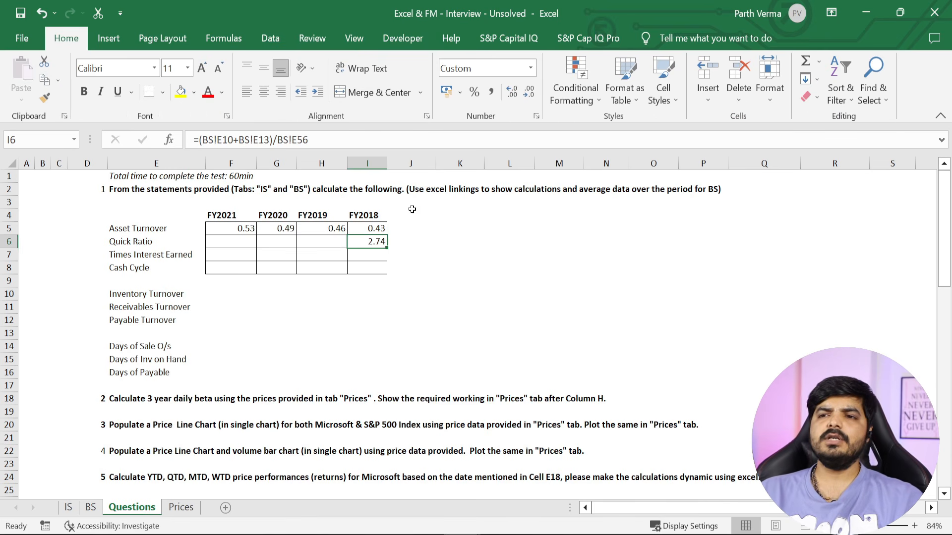
Fill the Quick Ratio formula from I6 across to FY2021 in F6
{"action": "left_click", "coordinate": [442, 255]}
{"action": "left_click", "coordinate": [353, 240]}
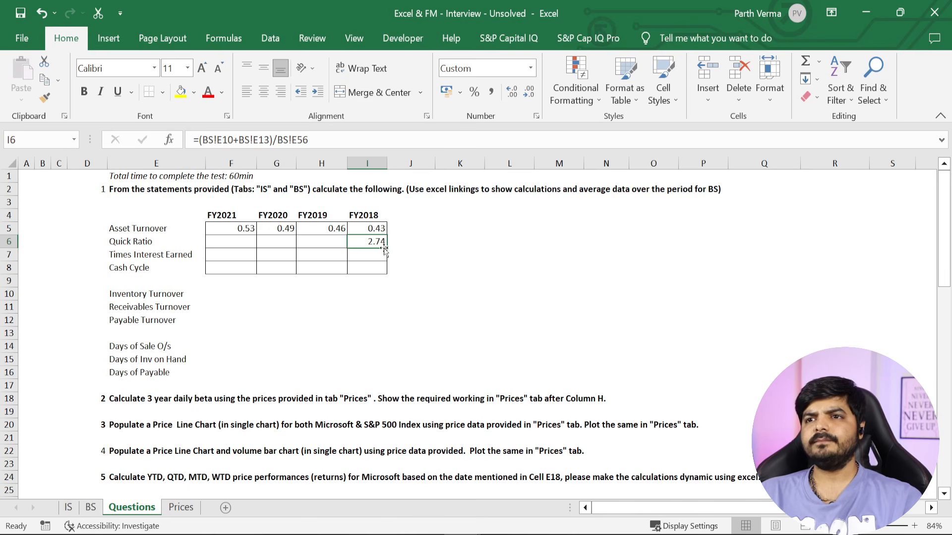
{"action": "left_click_drag", "start_coordinate": [386, 247], "coordinate": [223, 247]}
{"action": "left_click", "coordinate": [321, 281]}
{"action": "left_click", "coordinate": [366, 332]}
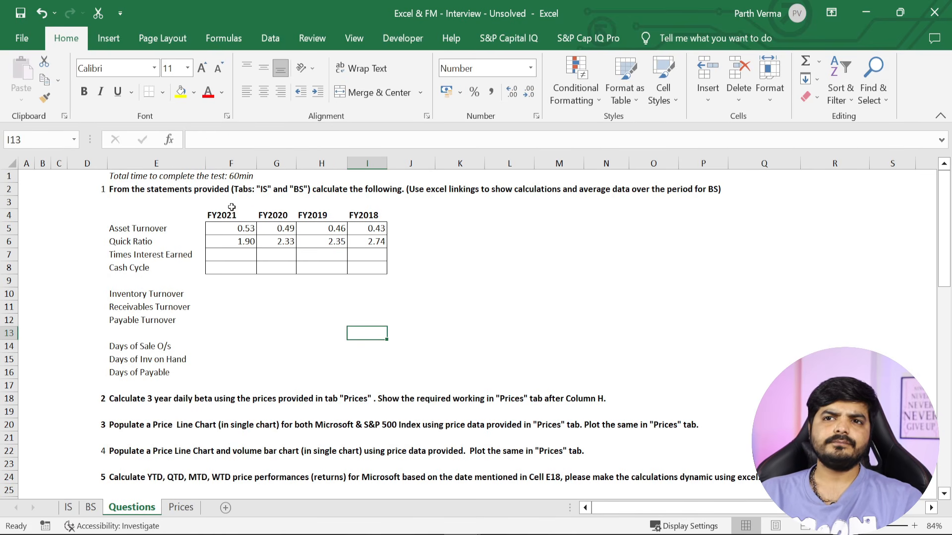
{"action": "left_click_drag", "start_coordinate": [116, 190], "coordinate": [730, 2]}
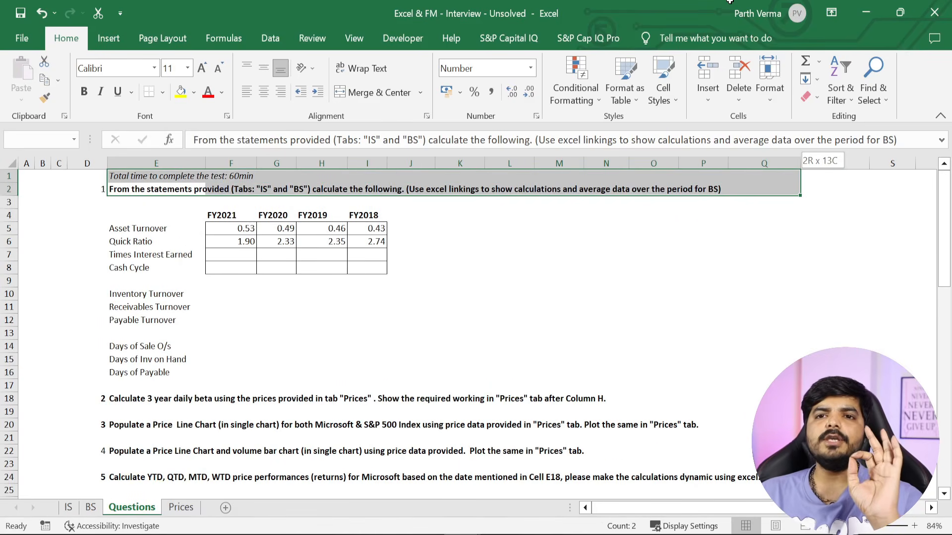
{"action": "left_click_drag", "start_coordinate": [729, 2], "coordinate": [729, 2]}
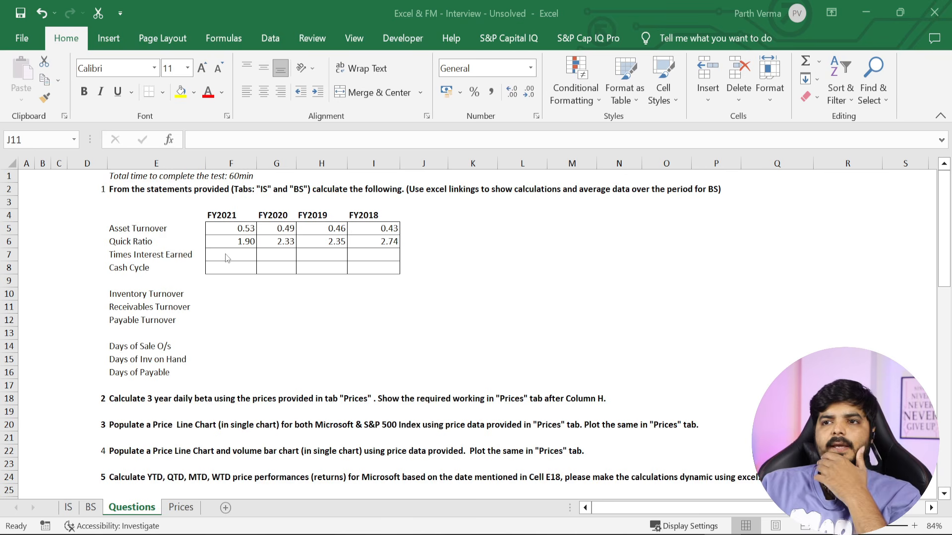
Start the FY2018 Times Interest Earned formula in I7 with 2018 Operating Income (F32) from the IS sheet as the numerator of a division
{"action": "left_click", "coordinate": [358, 252]}
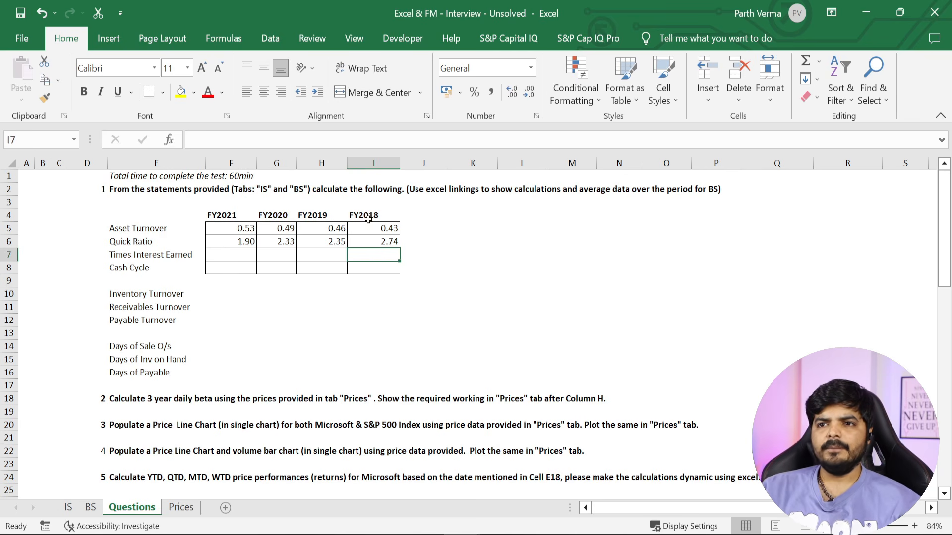
{"action": "type", "text": "="}
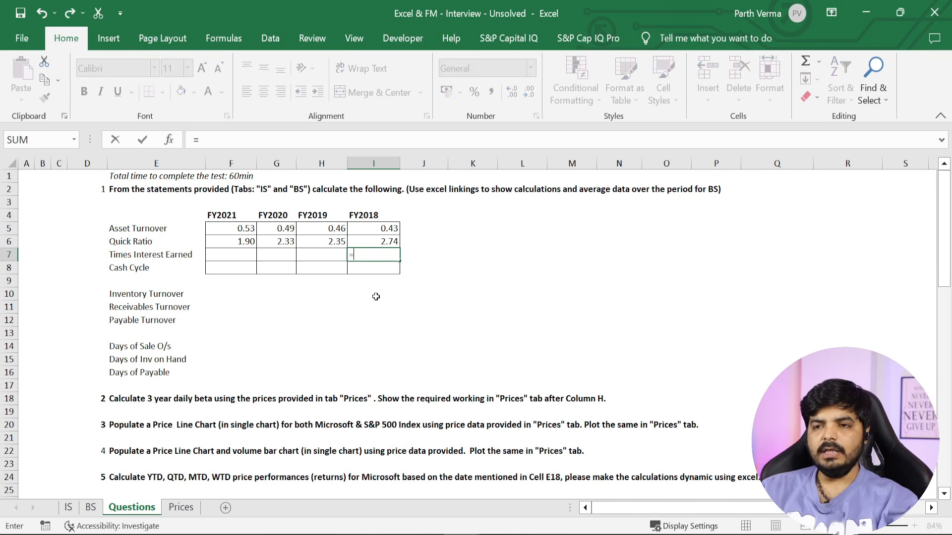
{"action": "left_click", "coordinate": [75, 506]}
{"action": "mouse_move", "coordinate": [946, 238]}
{"action": "left_mouse_down"}
{"action": "mouse_move", "coordinate": [946, 194]}
{"action": "mouse_move", "coordinate": [947, 239]}
{"action": "left_mouse_up"}
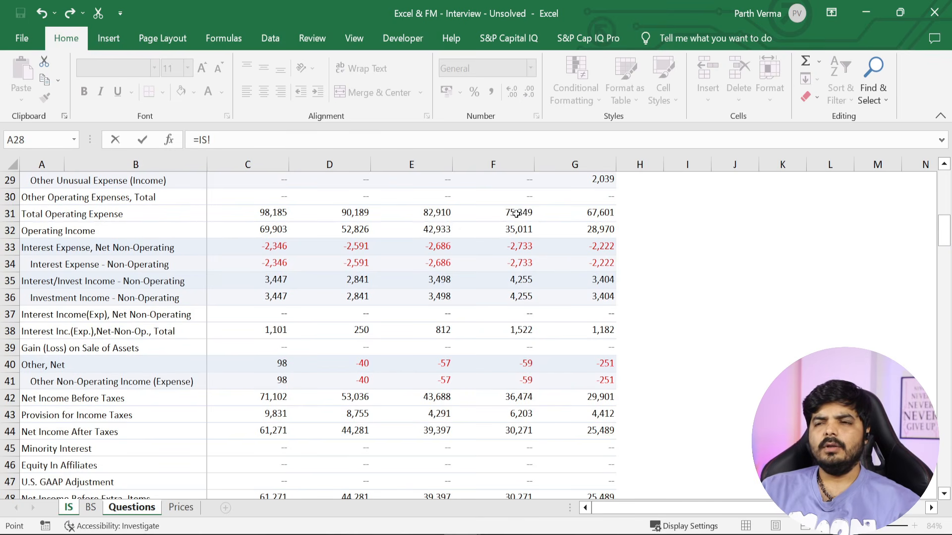
{"action": "left_click", "coordinate": [522, 229]}
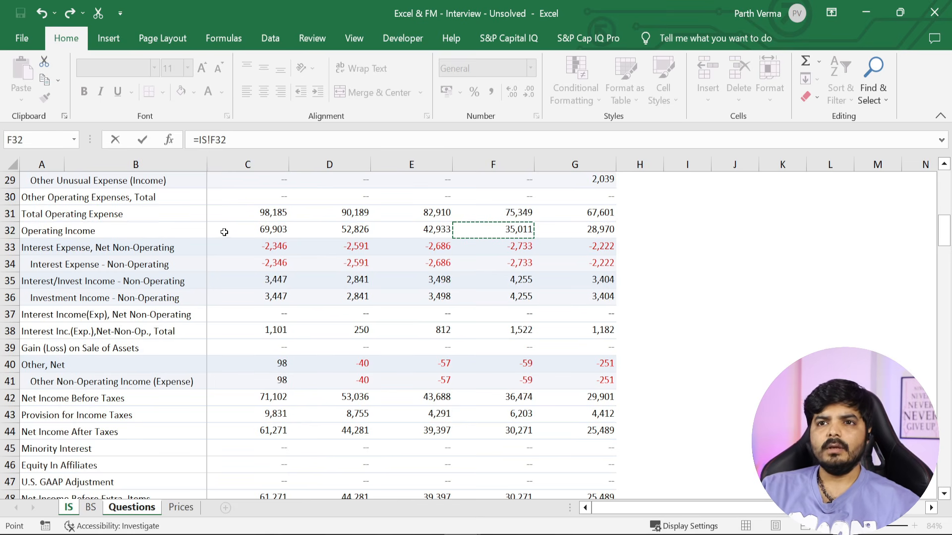
{"action": "left_click", "coordinate": [260, 143]}
{"action": "type", "text": "/"}
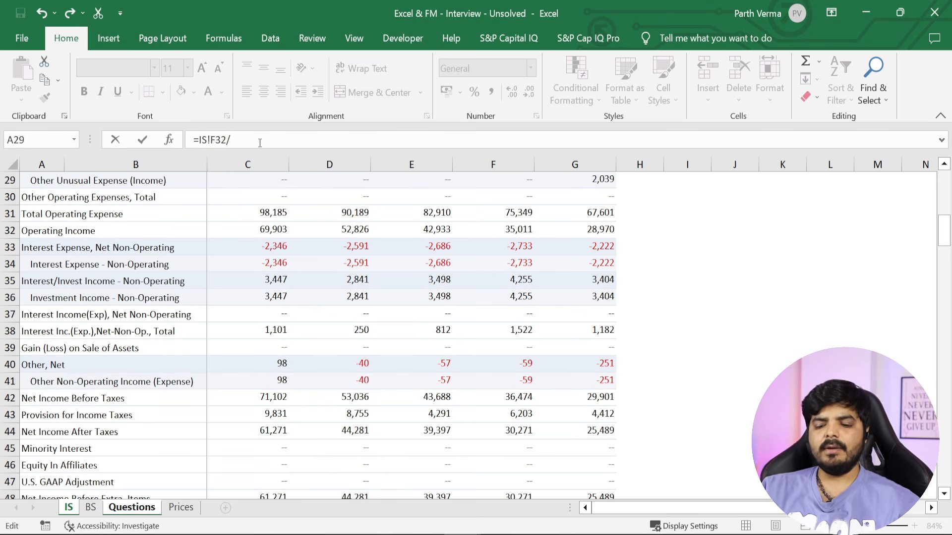
{"action": "type", "text": "abs"}
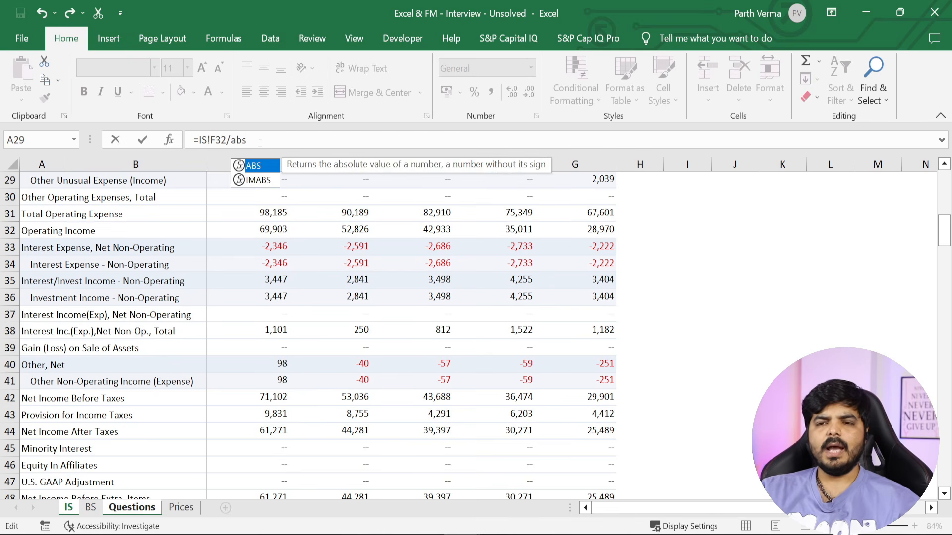
{"action": "key", "text": "BackSpace"}
{"action": "key", "text": "BackSpace"}
{"action": "key", "text": "BackSpace"}
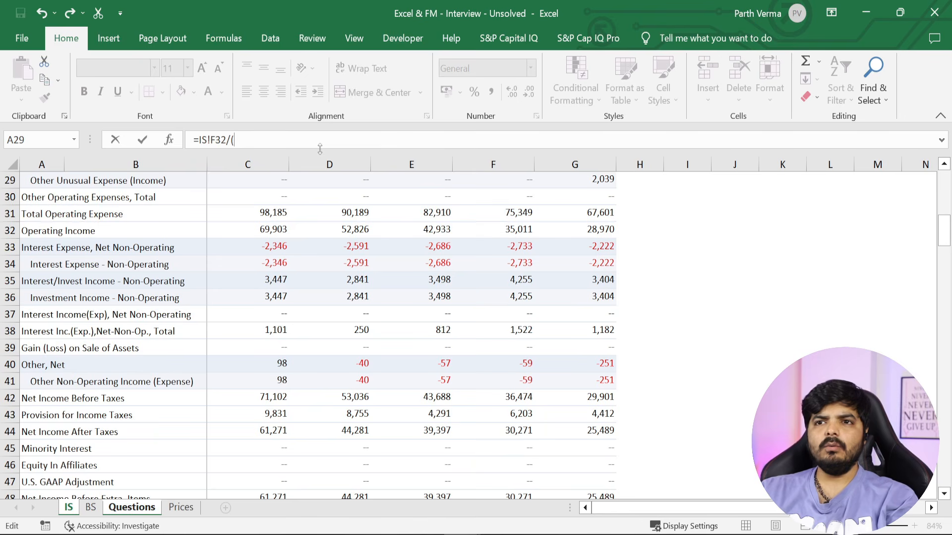
{"action": "left_click", "coordinate": [537, 248]}
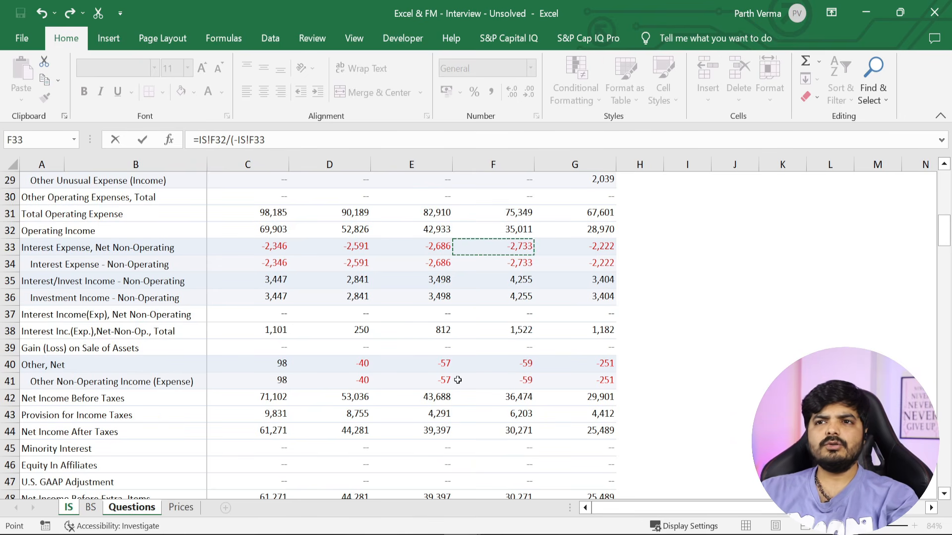
{"action": "key", "text": "BackSpace"}
{"action": "key", "text": "BackSpace"}
{"action": "key", "text": "BackSpace"}
{"action": "key", "text": "BackSpace"}
{"action": "key", "text": "BackSpace"}
{"action": "key", "text": "BackSpace"}
{"action": "key", "text": "BackSpace"}
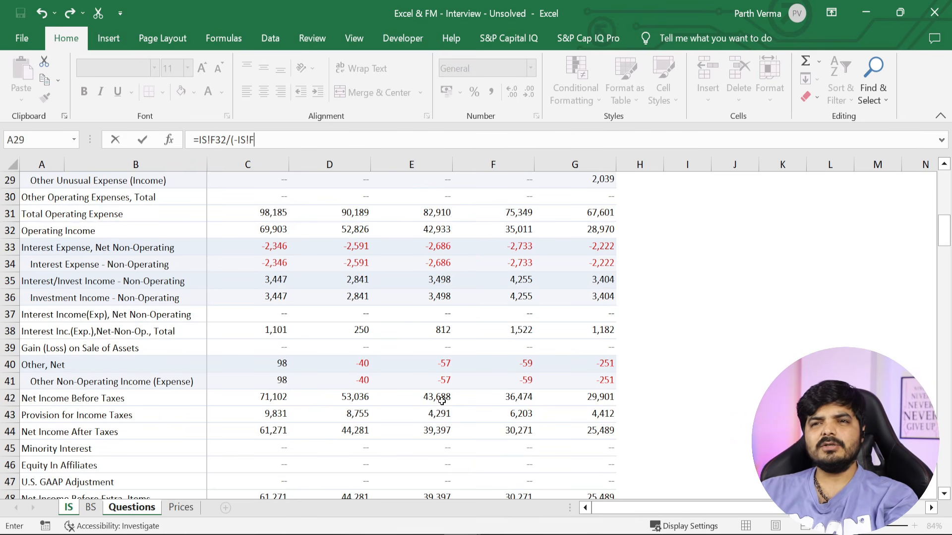
Divide by the absolute sum of 2018 Interest Expense (F33) and Interest Expense on Lease Liabs. (F112) from the IS sheet and enter the formula
{"action": "type", "text": "abs("}
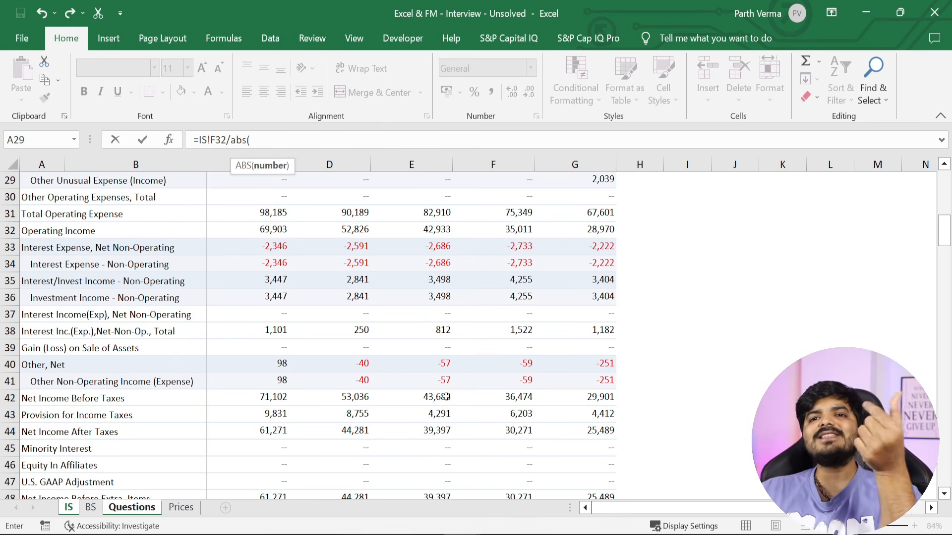
{"action": "left_click", "coordinate": [524, 247]}
{"action": "type", "text": "+"}
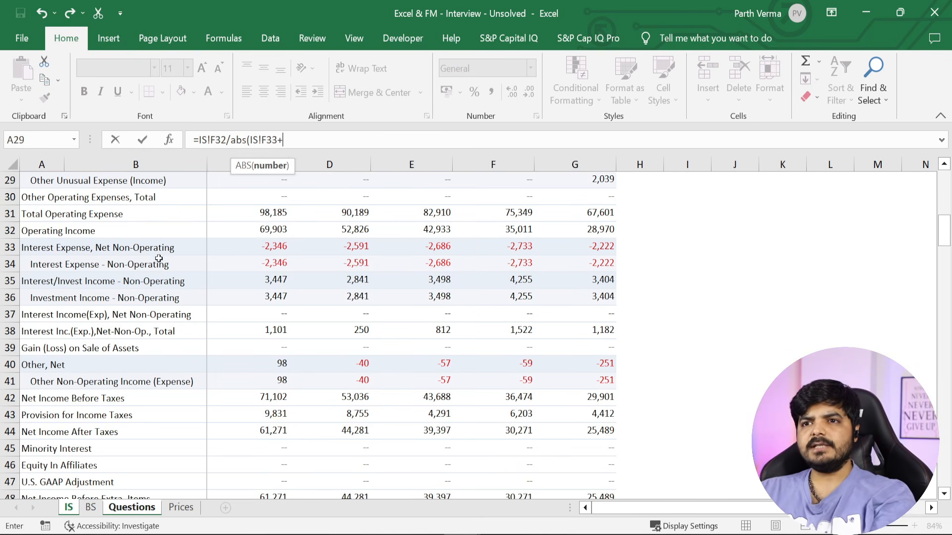
{"action": "left_click_drag", "start_coordinate": [944, 228], "coordinate": [947, 235]}
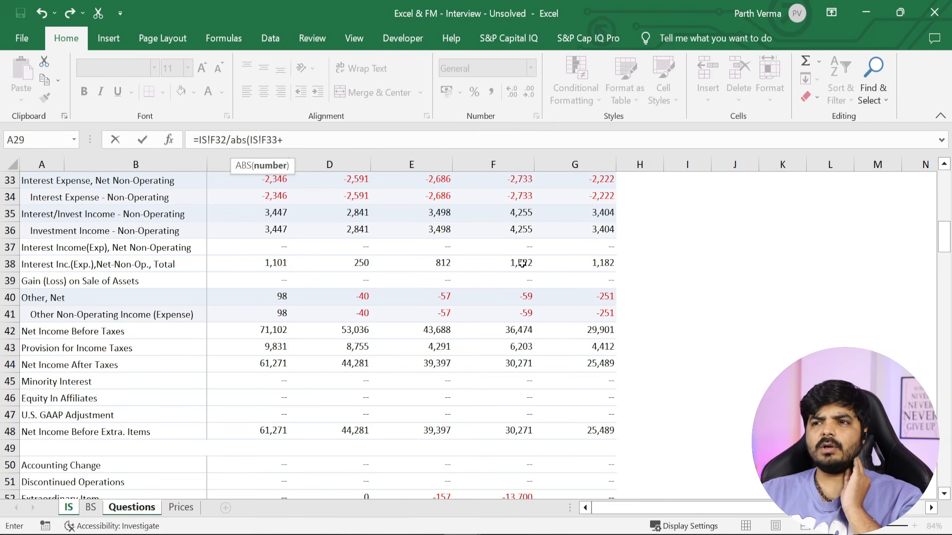
{"action": "left_click_drag", "start_coordinate": [945, 244], "coordinate": [947, 338]}
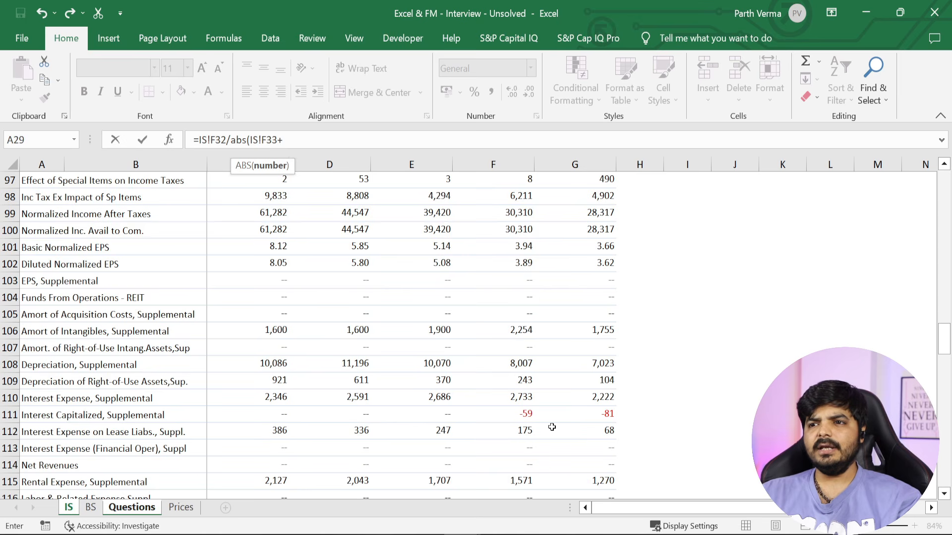
{"action": "left_click", "coordinate": [530, 429]}
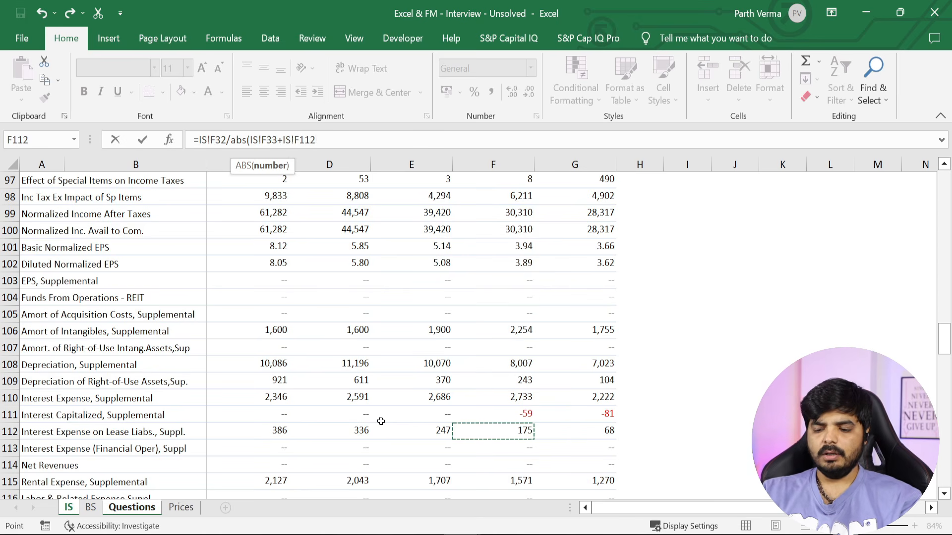
{"action": "type", "text": ")"}
{"action": "key", "text": "Return"}
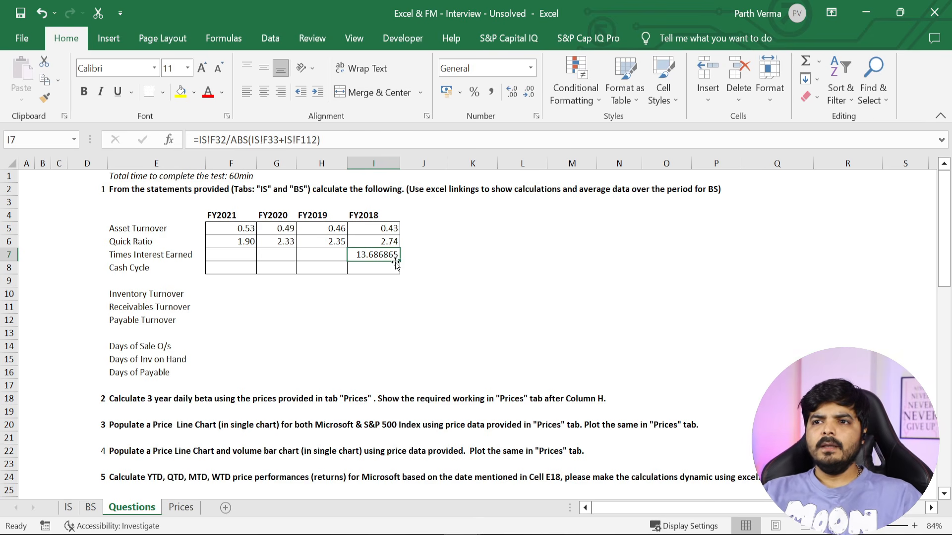
Fill the Times Interest Earned formula from I7 across to FY2021 in F7 and show the row with two decimal places
{"action": "left_click_drag", "start_coordinate": [400, 261], "coordinate": [218, 262]}
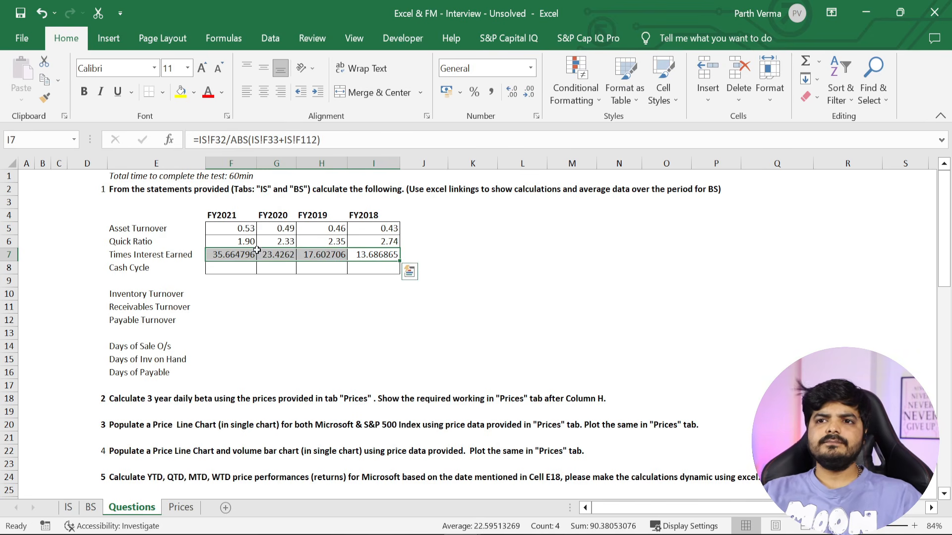
{"action": "key", "text": "alt+h"}
{"action": "key", "text": "9"}
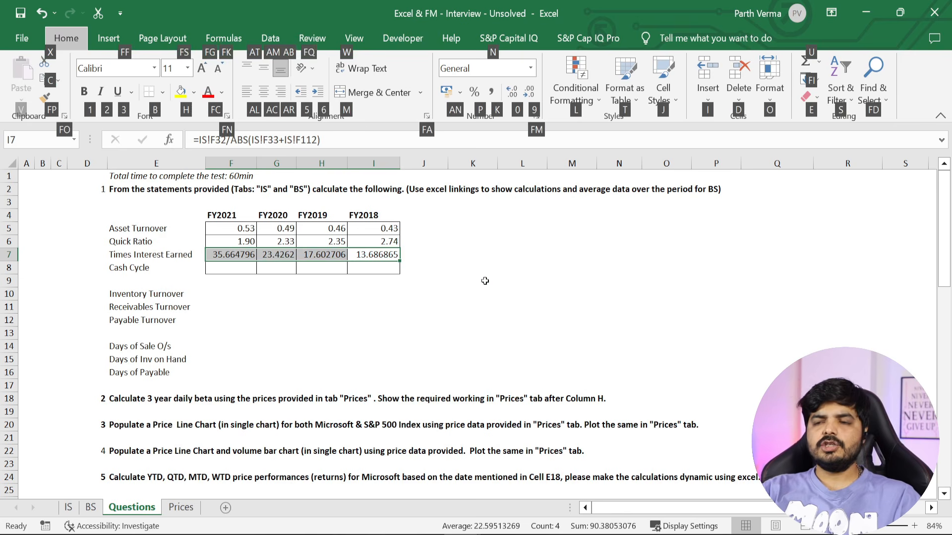
{"action": "key", "text": "alt+h"}
{"action": "key", "text": "9"}
{"action": "key", "text": "alt+h"}
{"action": "key", "text": "9"}
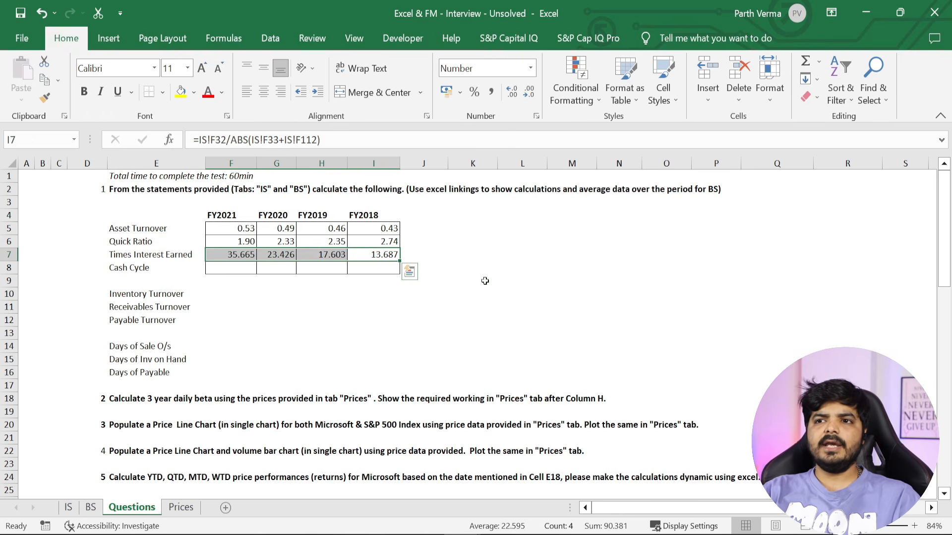
{"action": "key", "text": "alt+h"}
{"action": "key", "text": "9"}
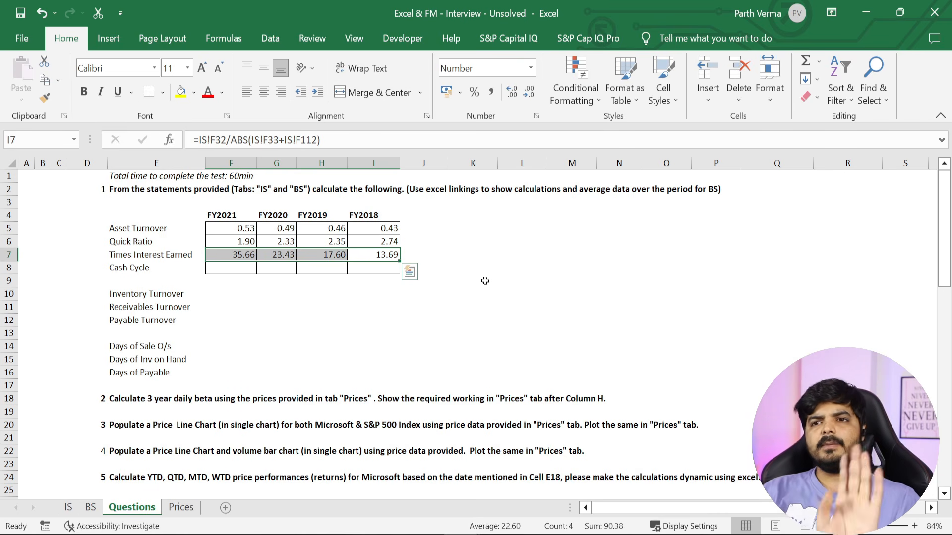
Start the FY2018 Inventory Turnover formula in I10 with 2018 Cost of Revenue, Total (F13) from the IS sheet as the numerator of a division
{"action": "key", "text": "Down"}
{"action": "key", "text": "alt+Tab"}
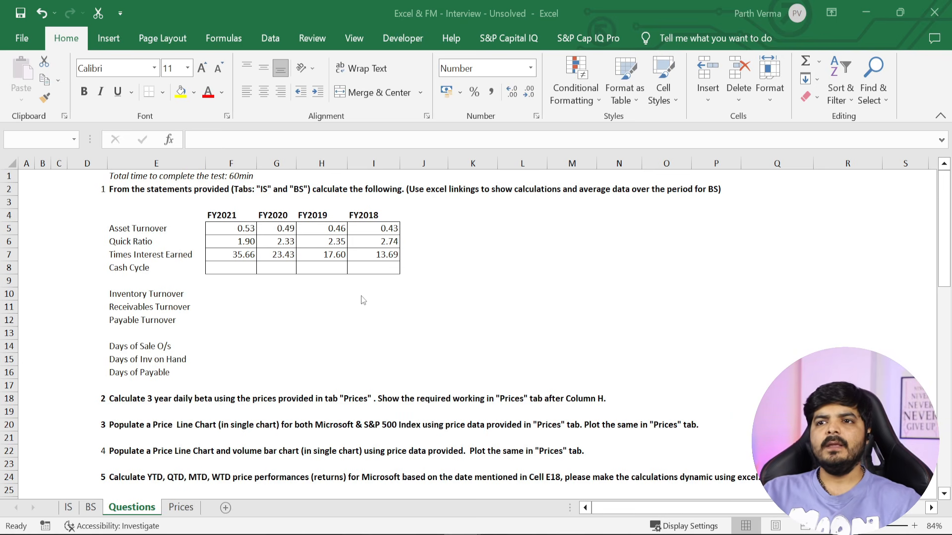
{"action": "left_click", "coordinate": [374, 268]}
{"action": "left_click", "coordinate": [378, 295]}
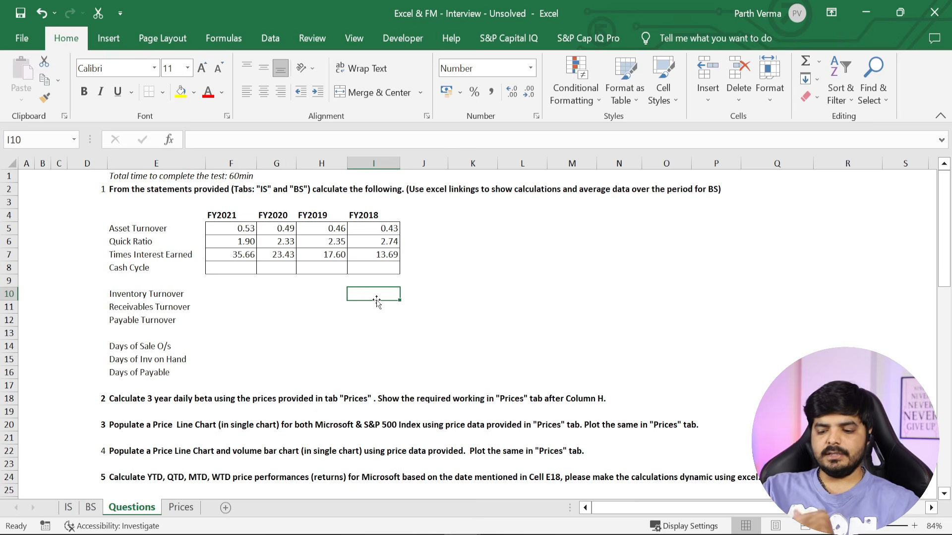
{"action": "type", "text": "="}
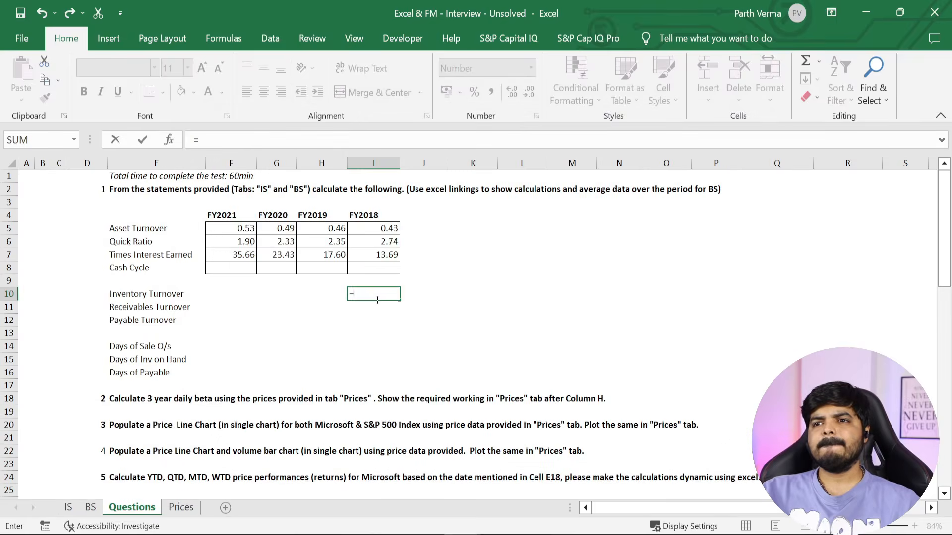
{"action": "left_click", "coordinate": [70, 508]}
{"action": "left_click_drag", "start_coordinate": [946, 345], "coordinate": [950, 162]}
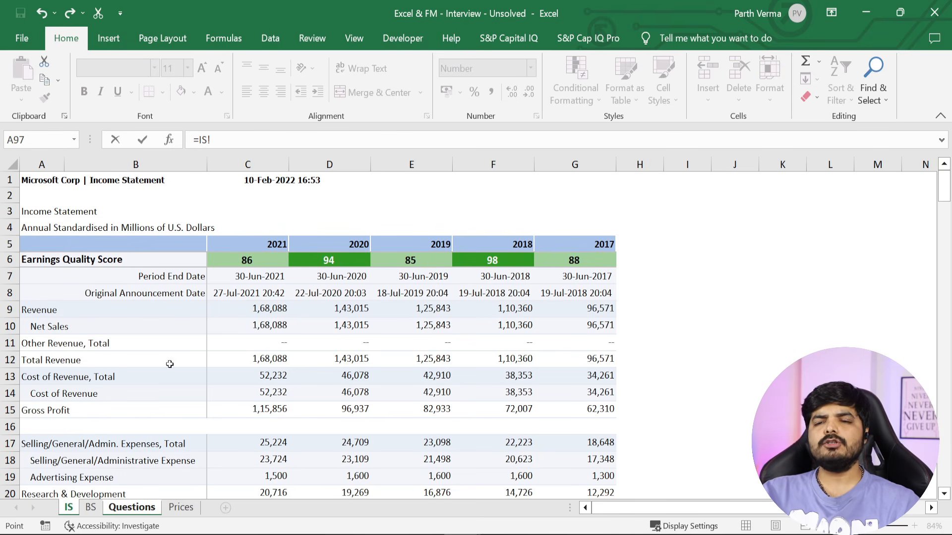
{"action": "left_click_drag", "start_coordinate": [949, 180], "coordinate": [947, 205]}
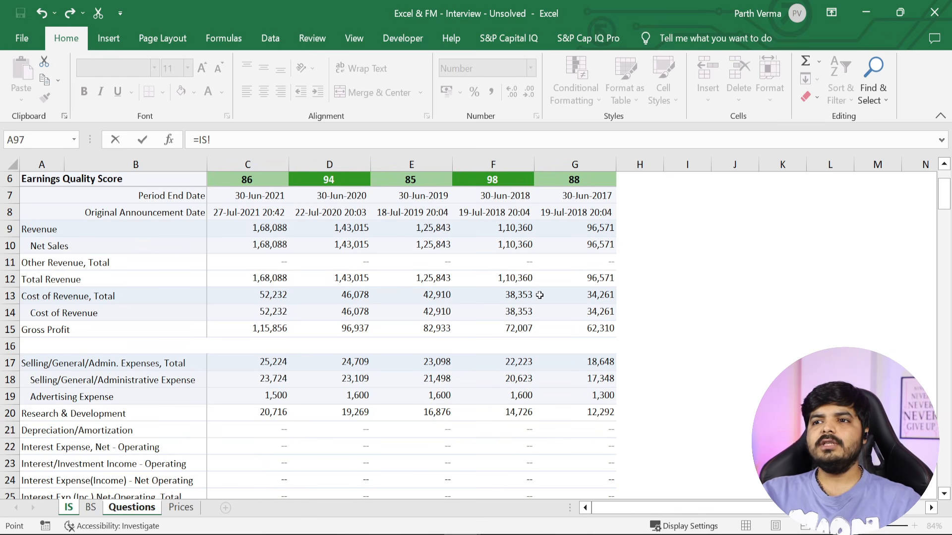
{"action": "left_click", "coordinate": [517, 300]}
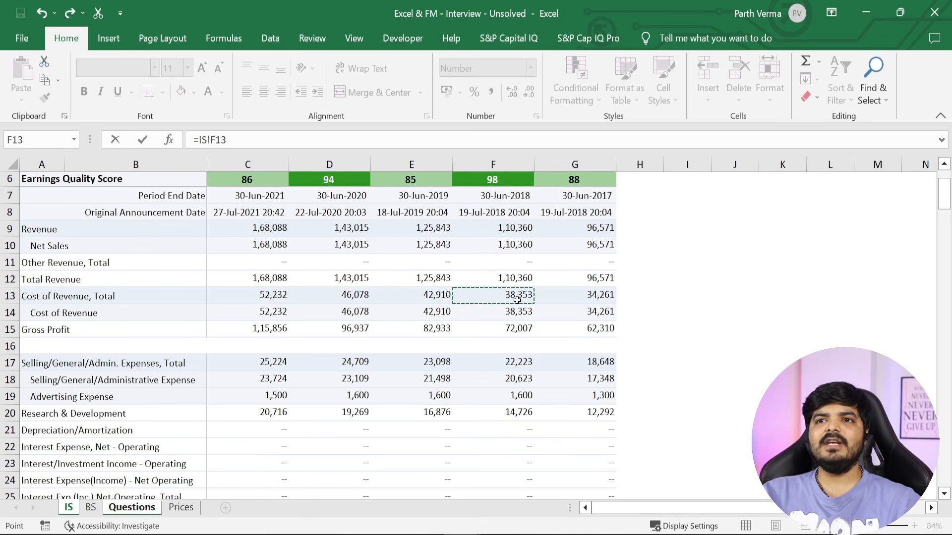
{"action": "type", "text": "/("}
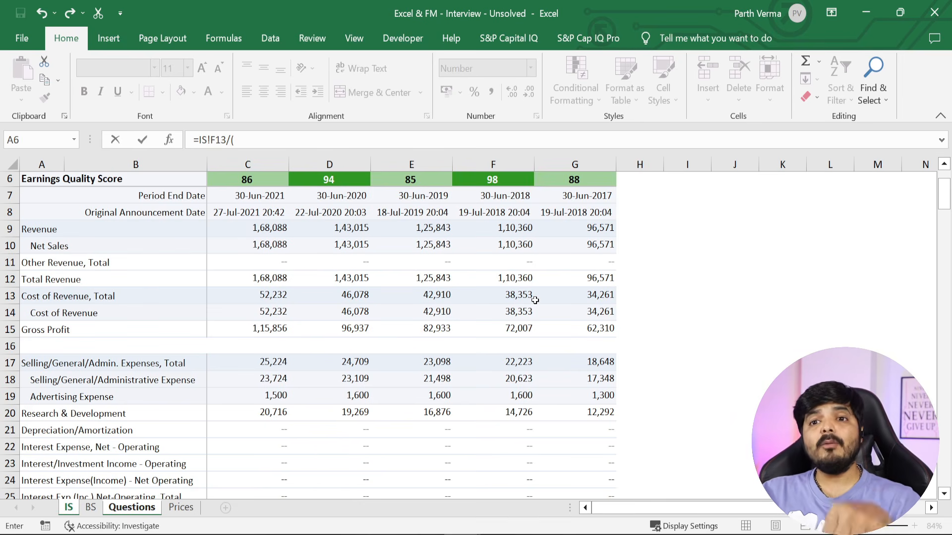
Divide by the average of 2017 and 2018 Total Inventory (F17 and E17) on the BS sheet, bracketing the whole denominator, and enter the formula
{"action": "left_click", "coordinate": [91, 508]}
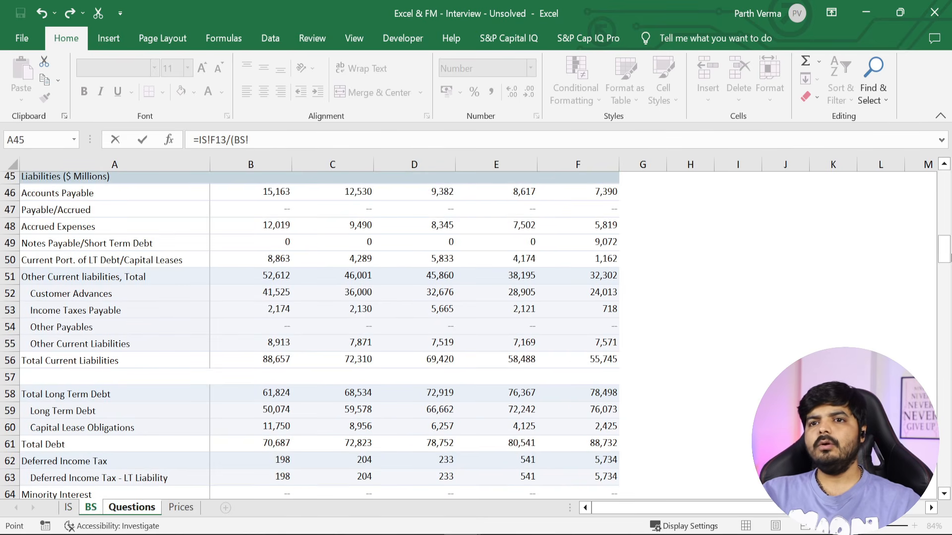
{"action": "left_click_drag", "start_coordinate": [947, 258], "coordinate": [943, 211]}
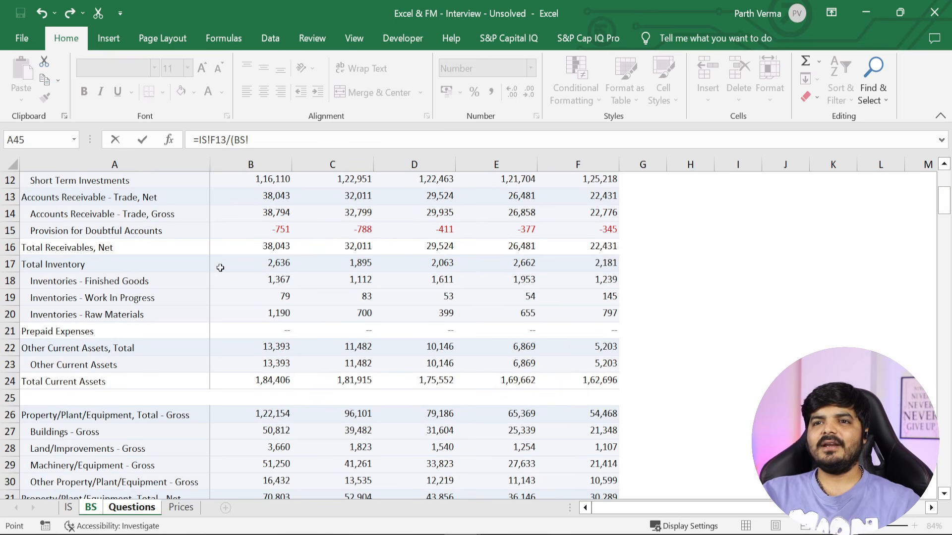
{"action": "left_click", "coordinate": [597, 264]}
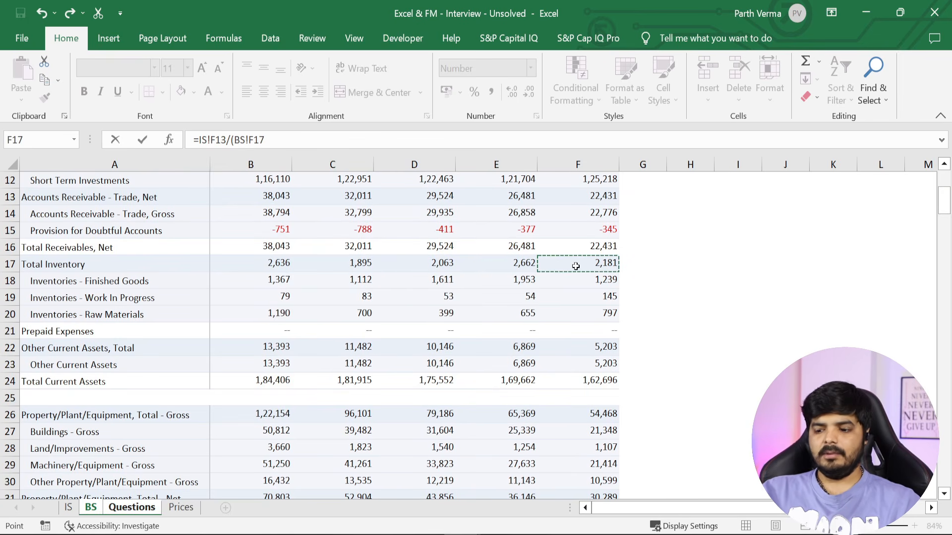
{"action": "type", "text": "+BS!E17"}
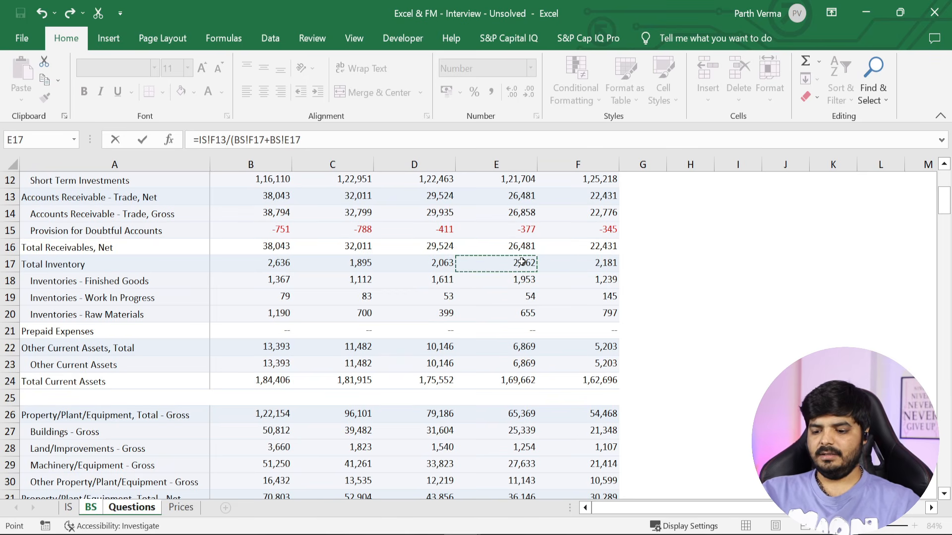
{"action": "type", "text": ")/2"}
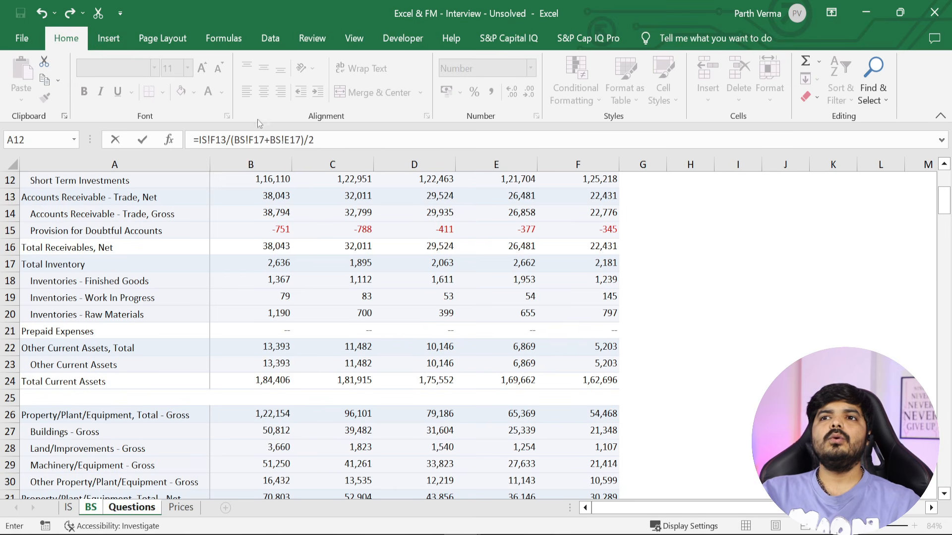
{"action": "left_click", "coordinate": [235, 139]}
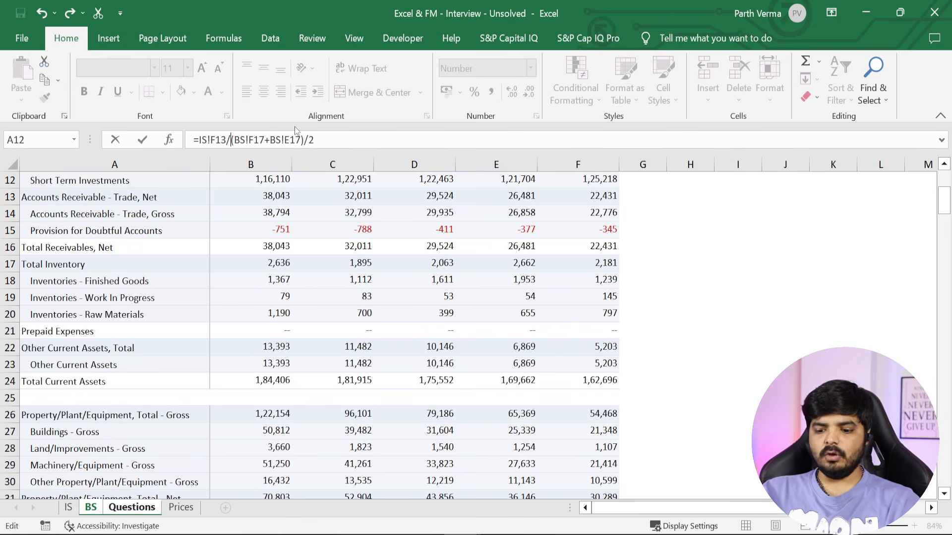
{"action": "type", "text": "("}
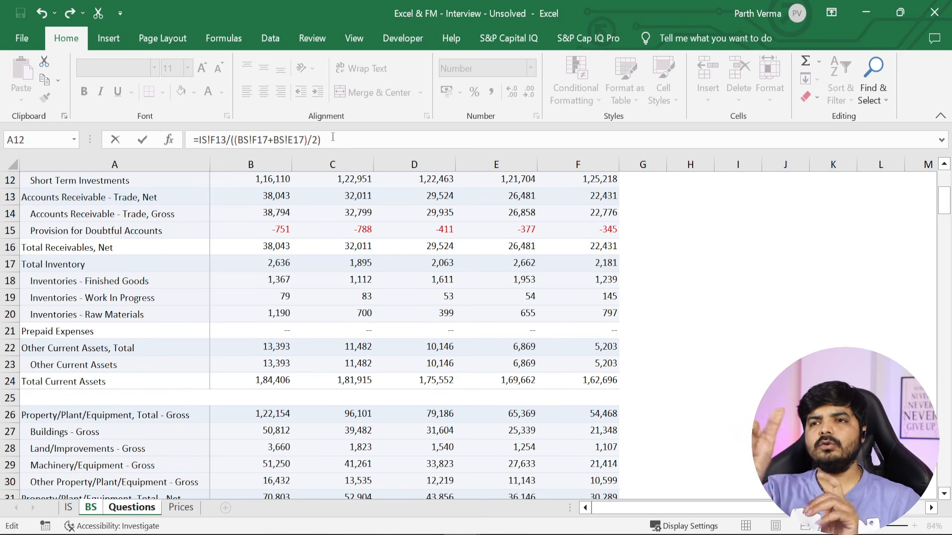
{"action": "key", "text": "Return"}
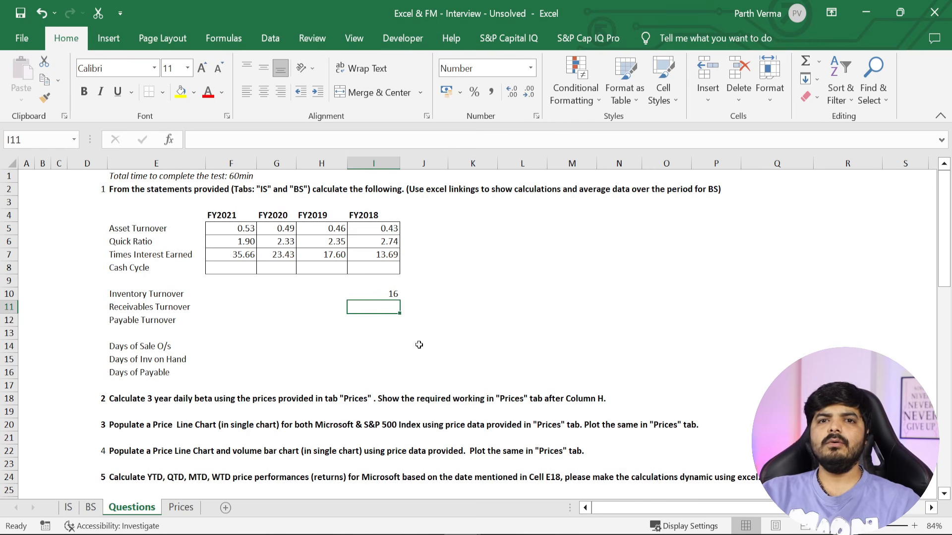
Fill the Inventory Turnover formula from I10 across to FY2021 in F10
{"action": "left_click", "coordinate": [384, 294]}
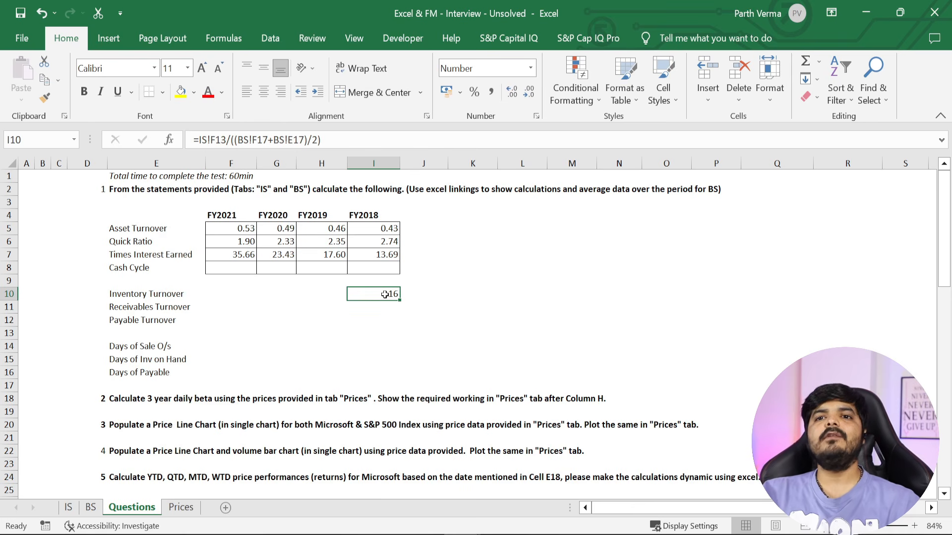
{"action": "left_click_drag", "start_coordinate": [399, 300], "coordinate": [227, 299]}
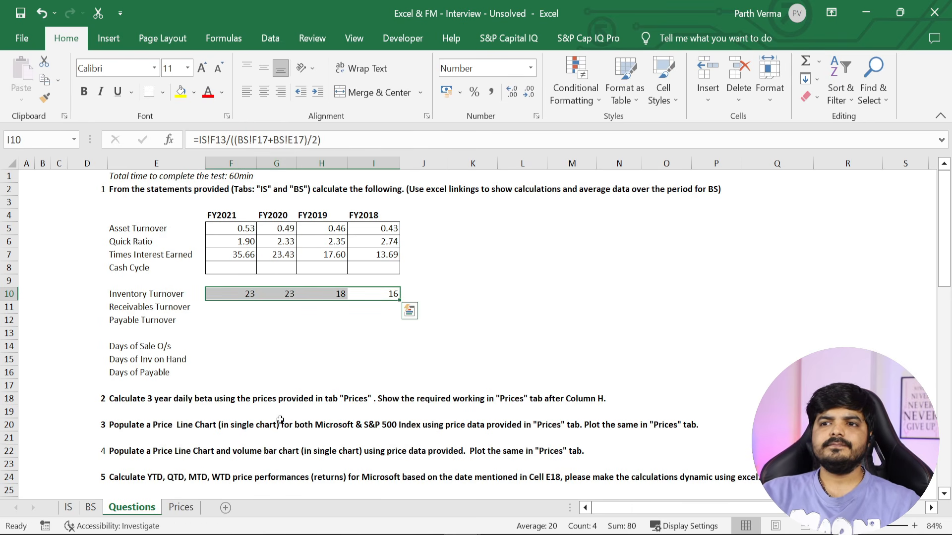
{"action": "left_click", "coordinate": [277, 332]}
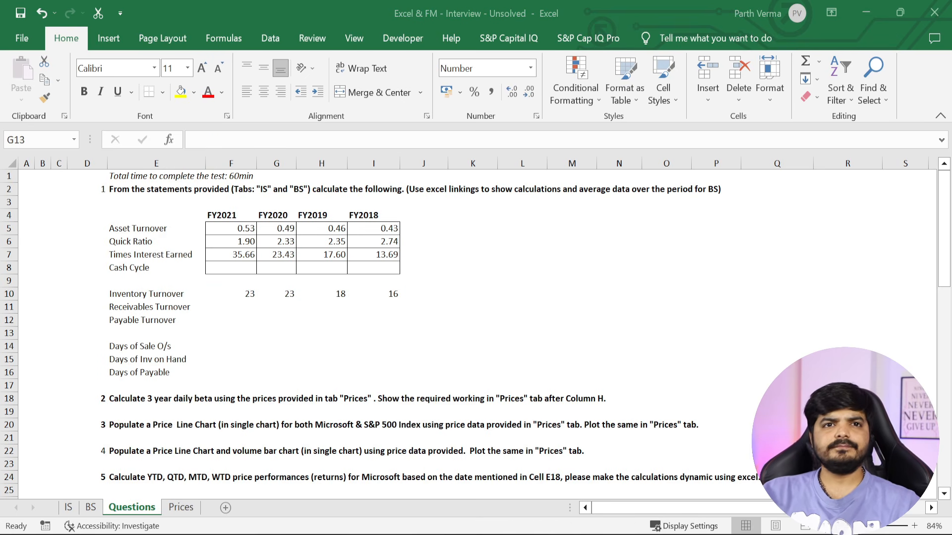
Start the FY2018 Receivables Turnover formula in I11 with 2018 Revenue (F9) from the IS sheet as the numerator of a division
{"action": "left_click_drag", "start_coordinate": [407, 306], "coordinate": [399, 306]}
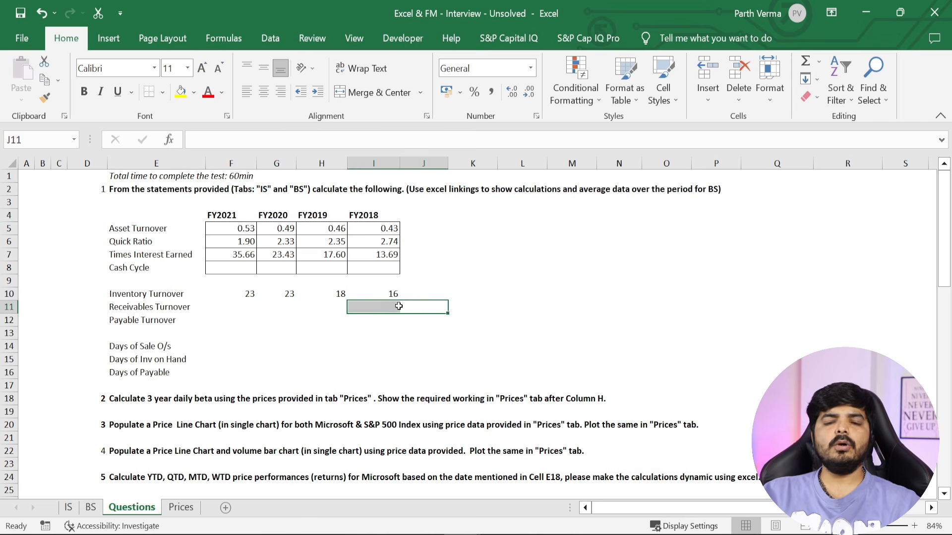
{"action": "left_click", "coordinate": [394, 305]}
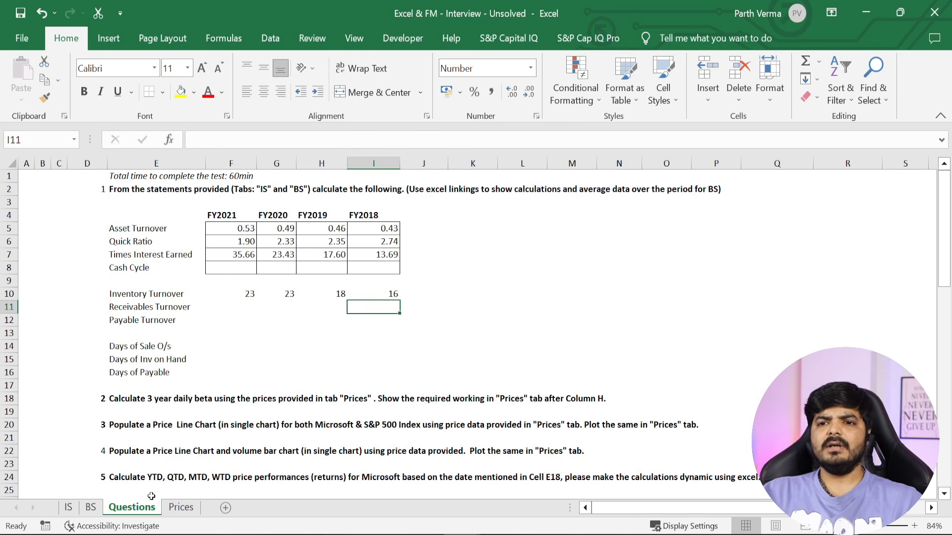
{"action": "left_click", "coordinate": [69, 506]}
{"action": "left_click", "coordinate": [55, 229]}
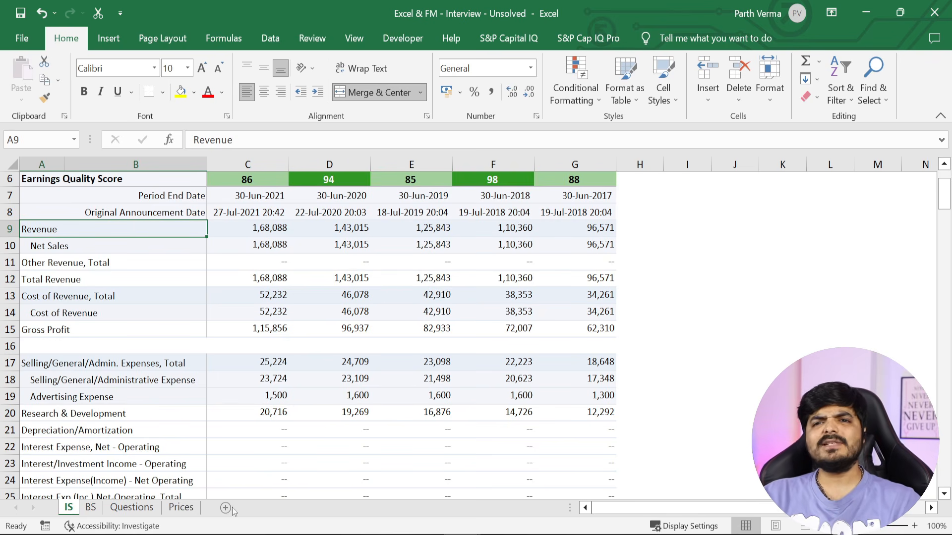
{"action": "left_click", "coordinate": [183, 509]}
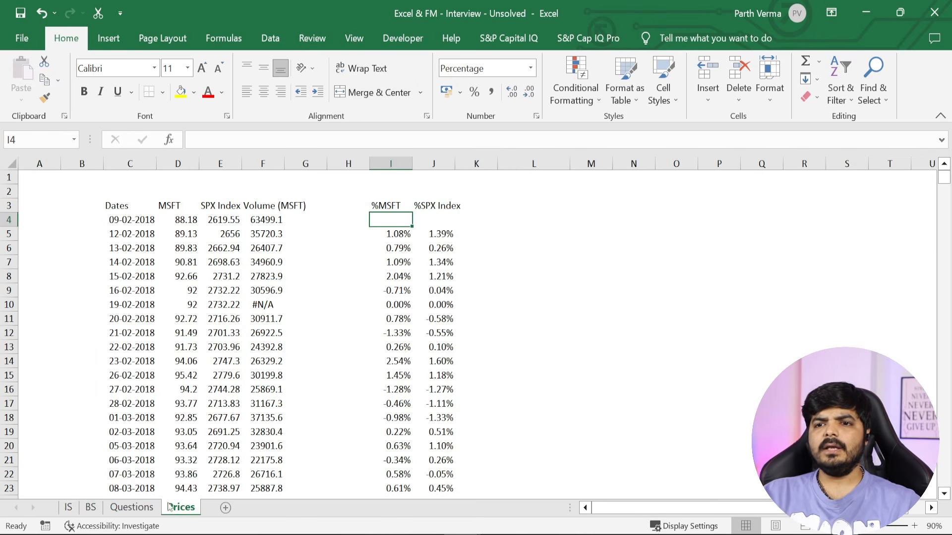
{"action": "left_click", "coordinate": [154, 511]}
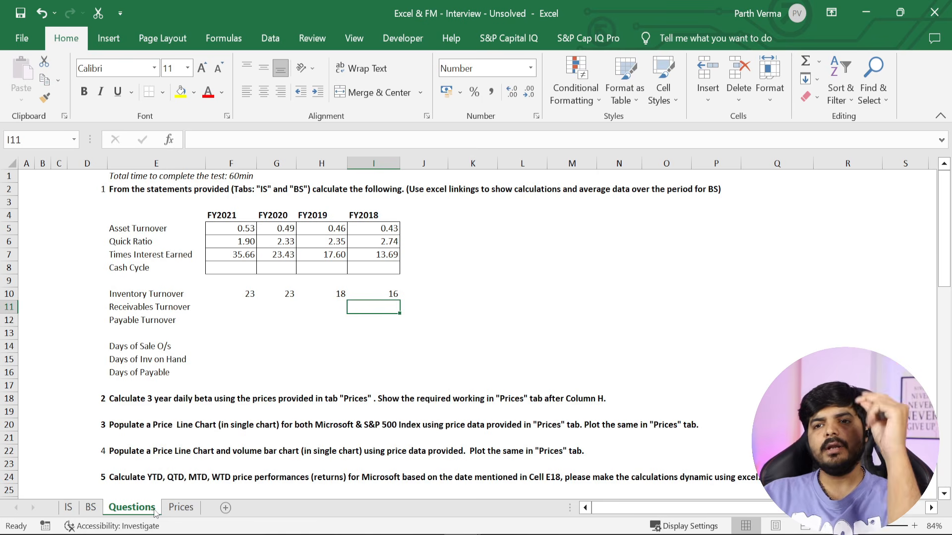
{"action": "type", "text": "="}
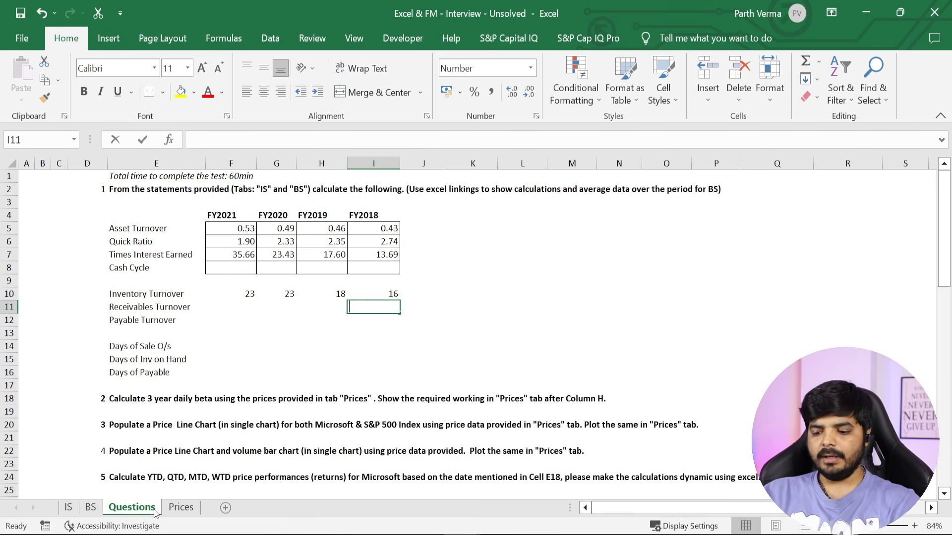
{"action": "left_click", "coordinate": [74, 512]}
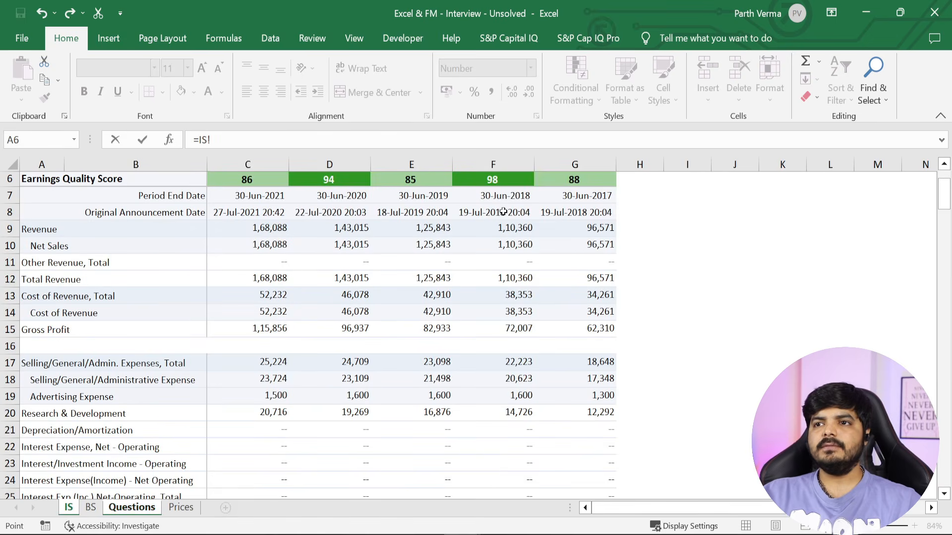
{"action": "left_click", "coordinate": [510, 229]}
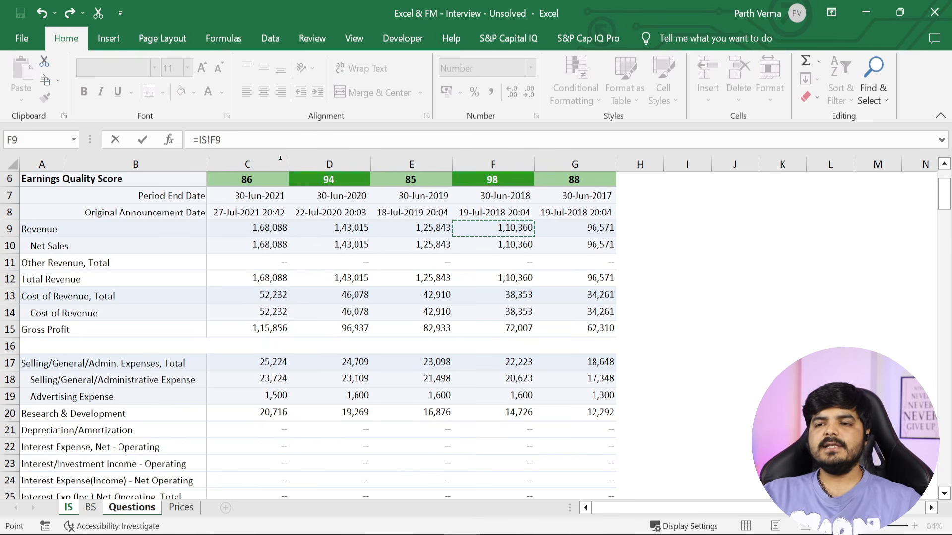
{"action": "type", "text": "/"}
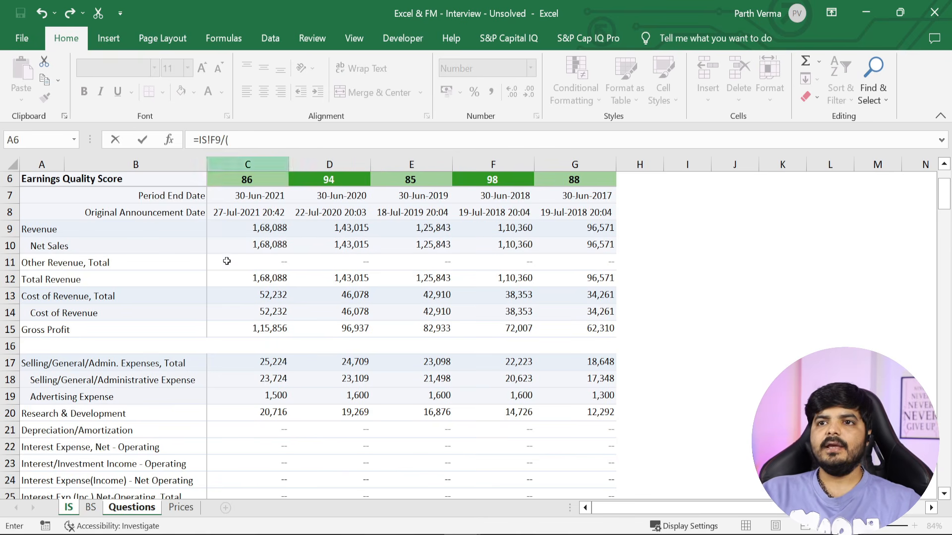
Divide by the average of 2017 and 2018 Accounts Receivable - Trade, Net (F13 and E13) on the BS sheet, bracketing the whole denominator, and enter the formula
{"action": "type", "text": "("}
{"action": "left_click", "coordinate": [97, 508]}
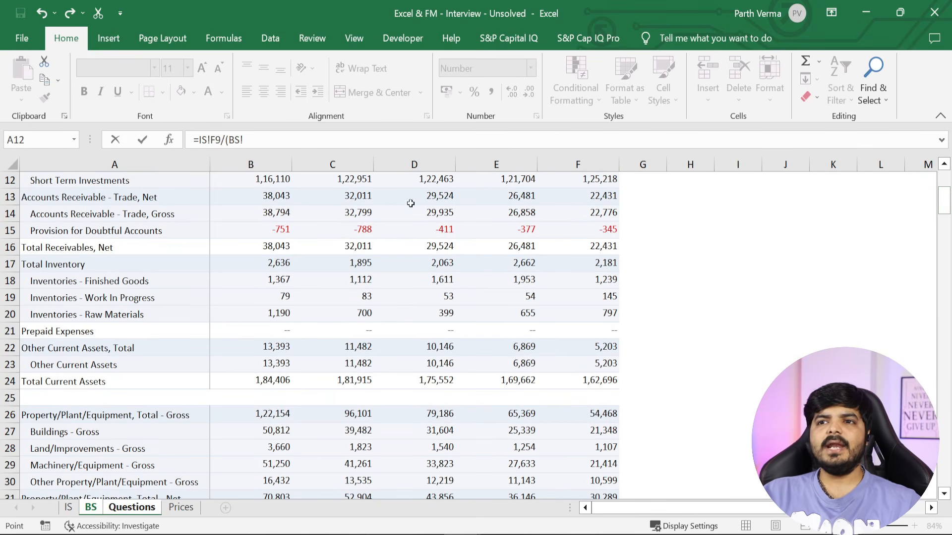
{"action": "left_click", "coordinate": [588, 198]}
{"action": "type", "text": "+"}
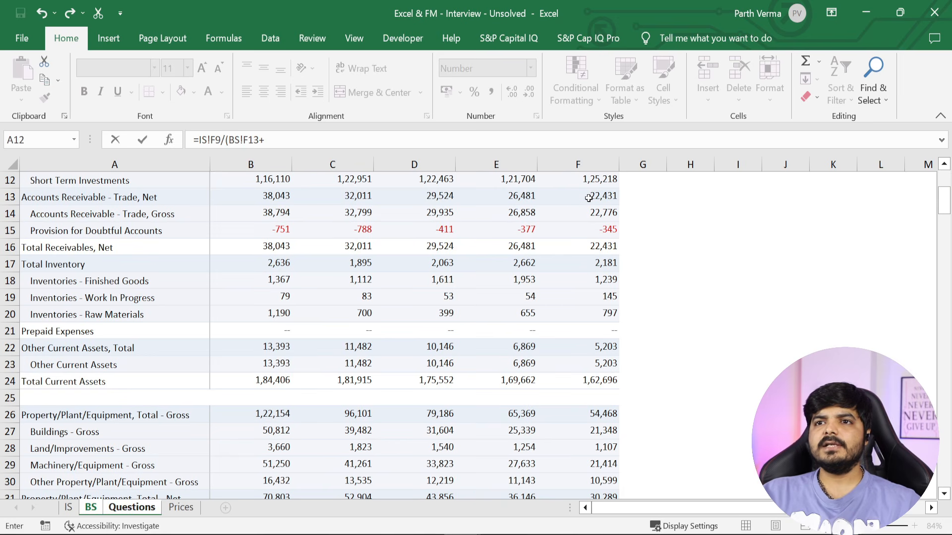
{"action": "left_click", "coordinate": [500, 198]}
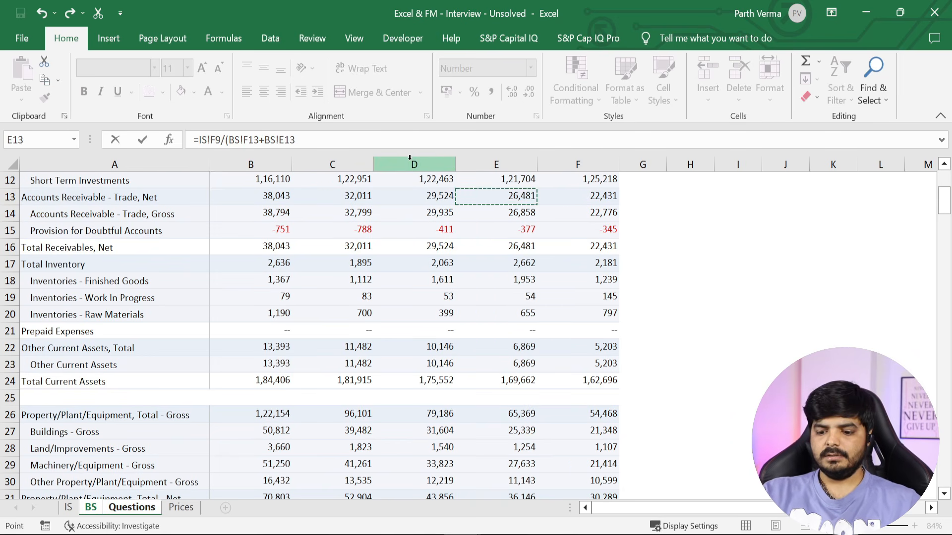
{"action": "type", "text": ")/2)"}
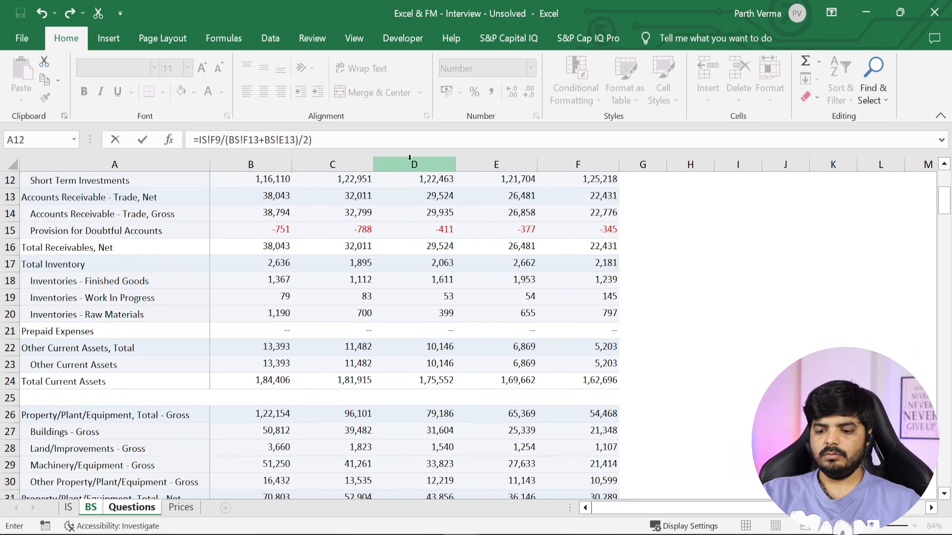
{"action": "left_click", "coordinate": [226, 141]}
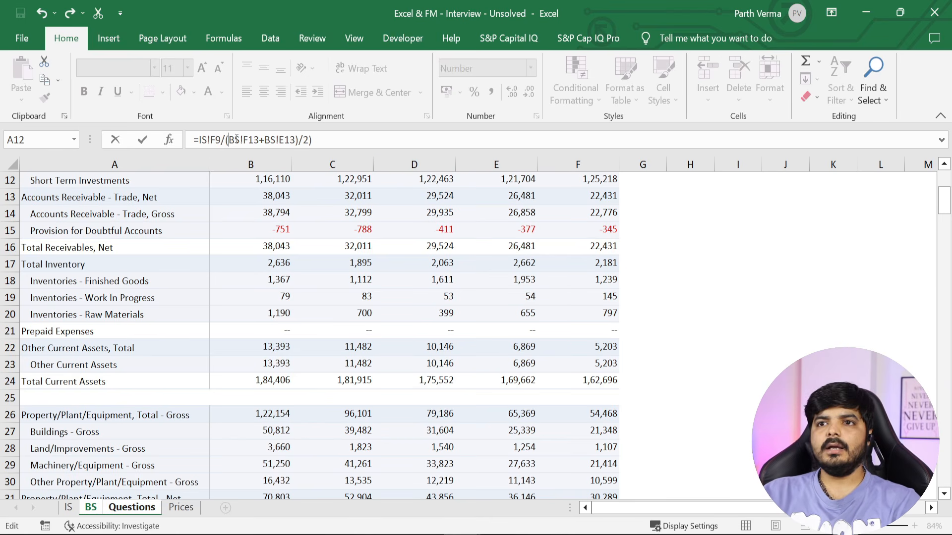
{"action": "type", "text": "("}
{"action": "key", "text": "Return"}
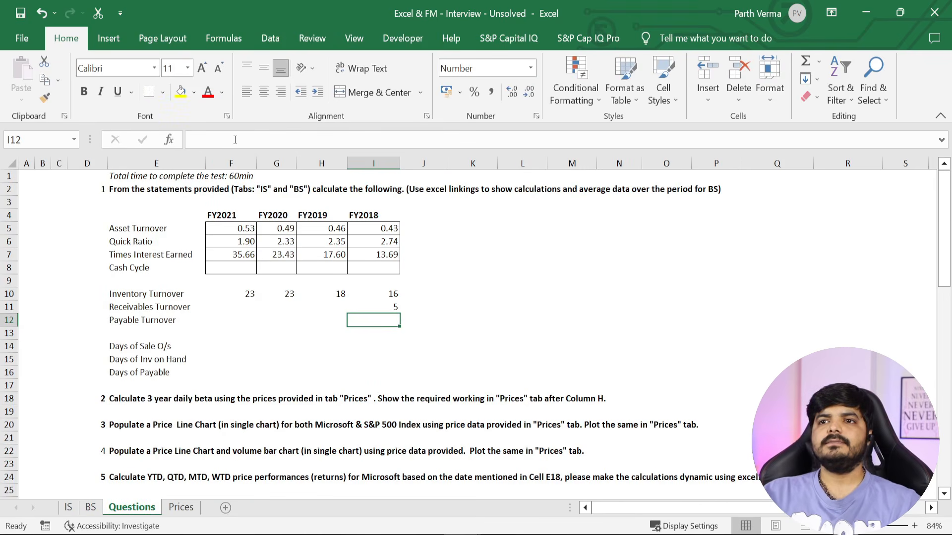
Fill the Receivables Turnover formula from I11 across to FY2021 in F11
{"action": "left_click", "coordinate": [393, 310]}
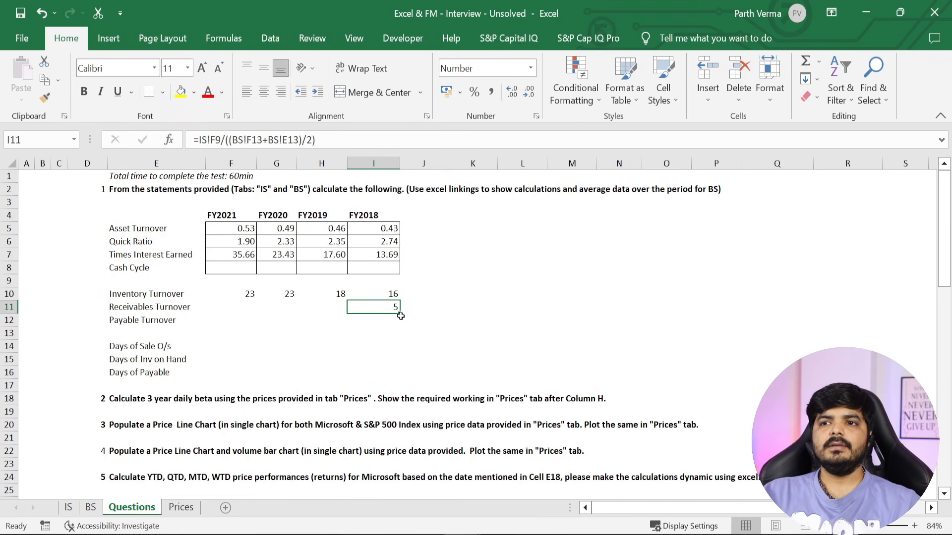
{"action": "left_click_drag", "start_coordinate": [403, 320], "coordinate": [227, 312]}
{"action": "left_click", "coordinate": [390, 308]}
{"action": "left_click", "coordinate": [277, 358]}
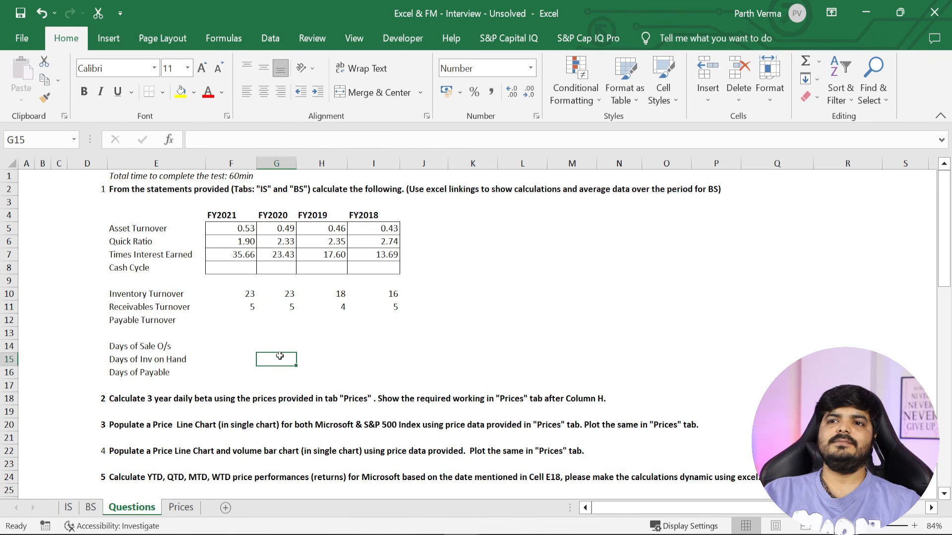
{"action": "key", "text": "alt+Tab"}
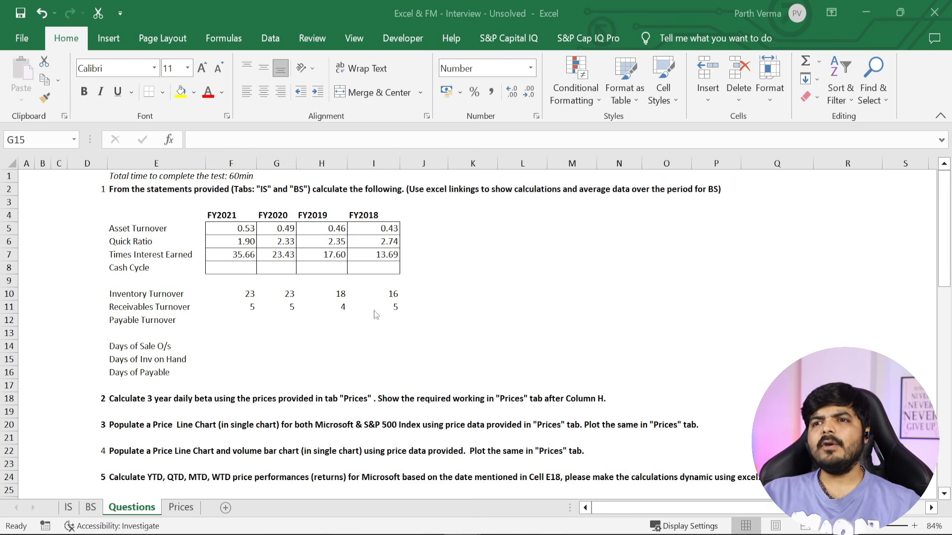
{"action": "key", "text": "alt+Tab"}
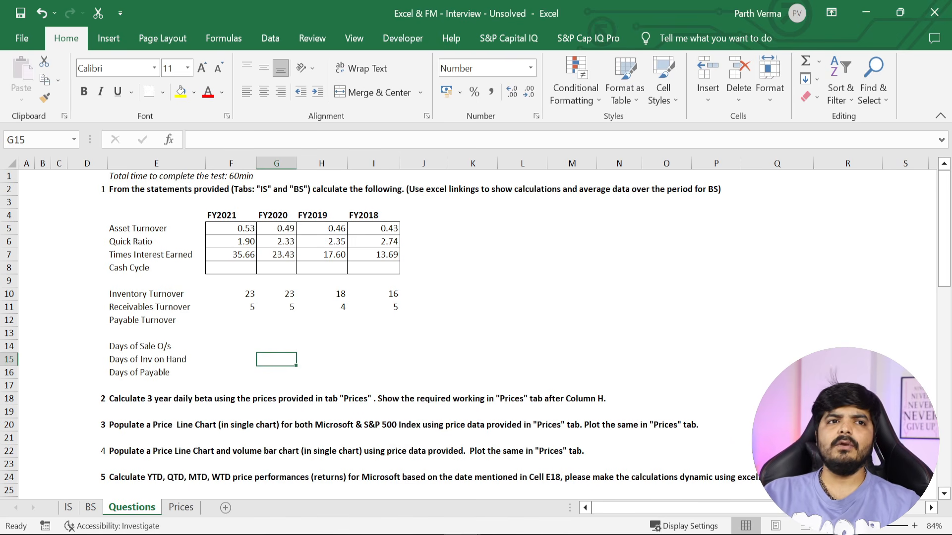
{"action": "key", "text": "alt+Tab"}
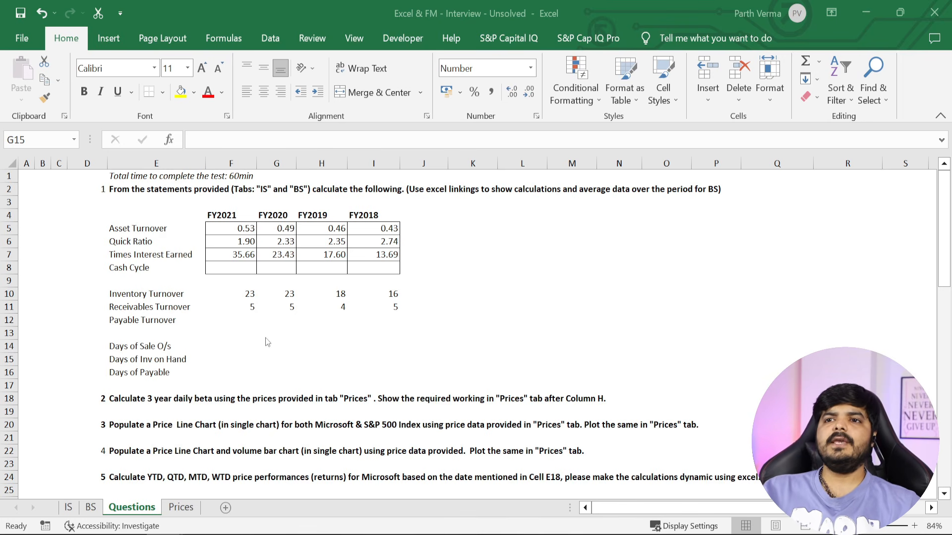
{"action": "key", "text": "alt+Tab"}
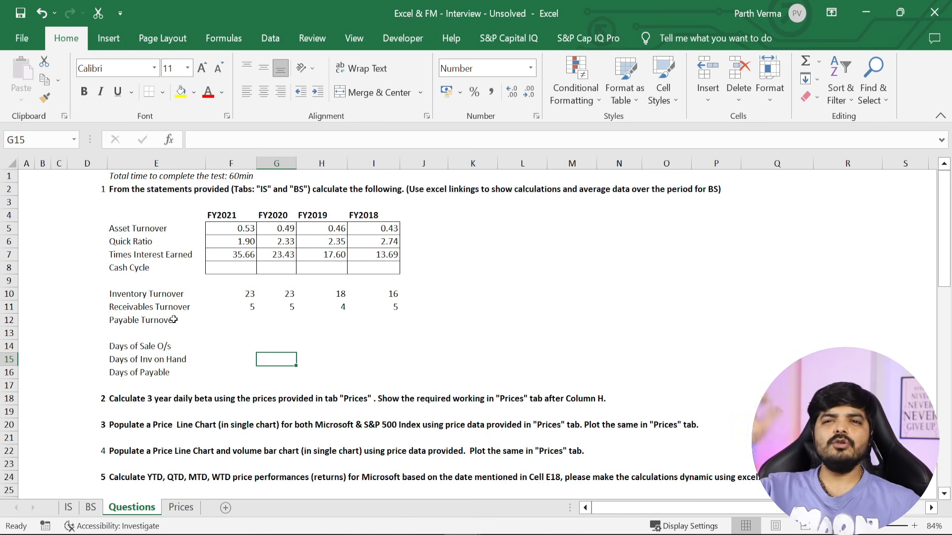
Start the FY2018 Payable Turnover formula in I12 with 2018 Cost of Revenue, Total (F13) from the IS sheet, divided by an opening bracket
{"action": "left_click", "coordinate": [389, 317]}
{"action": "type", "text": "="}
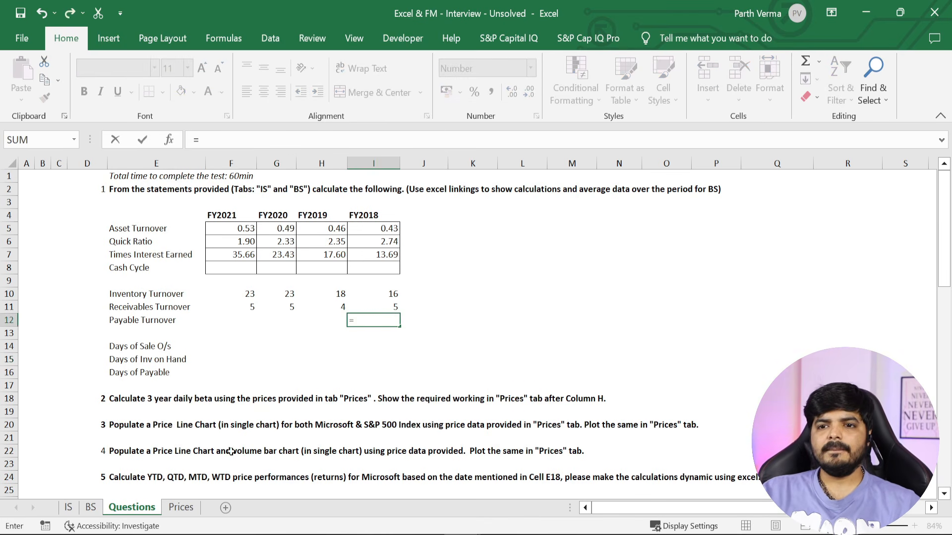
{"action": "left_click", "coordinate": [69, 507]}
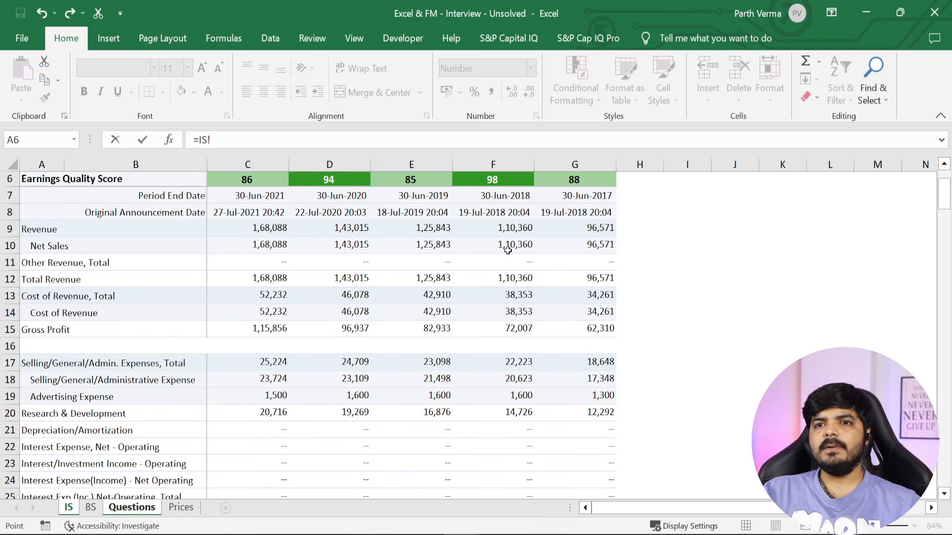
{"action": "mouse_move", "coordinate": [947, 194]}
{"action": "left_mouse_down"}
{"action": "mouse_move", "coordinate": [947, 186]}
{"action": "mouse_move", "coordinate": [949, 478]}
{"action": "mouse_move", "coordinate": [949, 196]}
{"action": "left_mouse_up"}
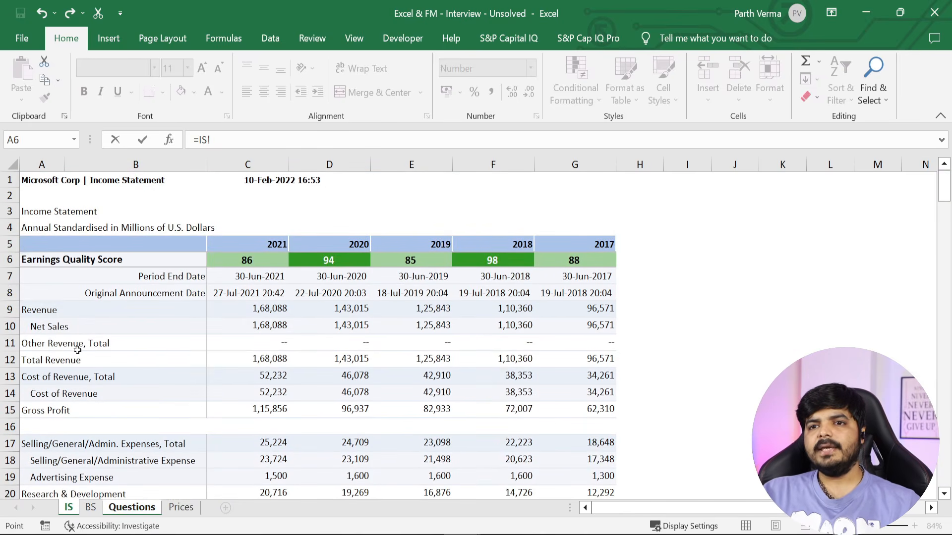
{"action": "left_click", "coordinate": [516, 380]}
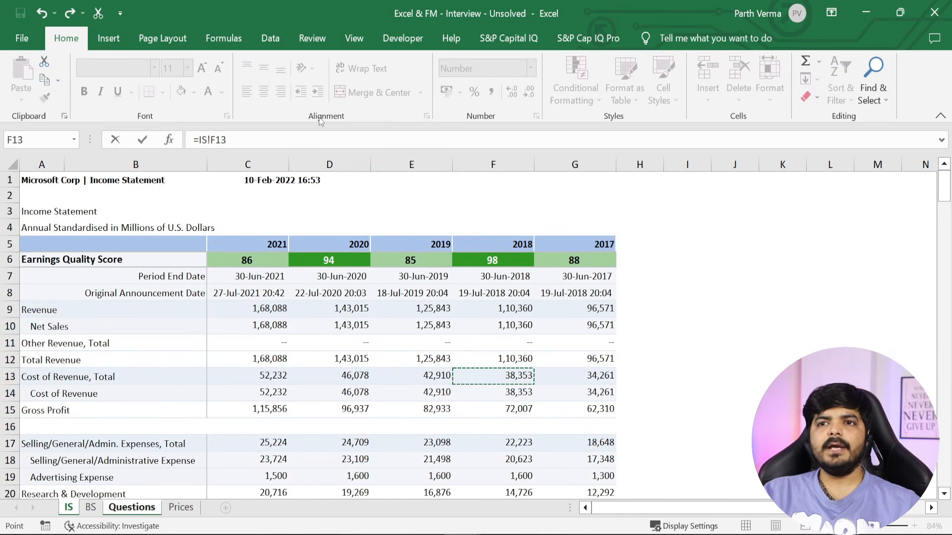
{"action": "type", "text": "/("}
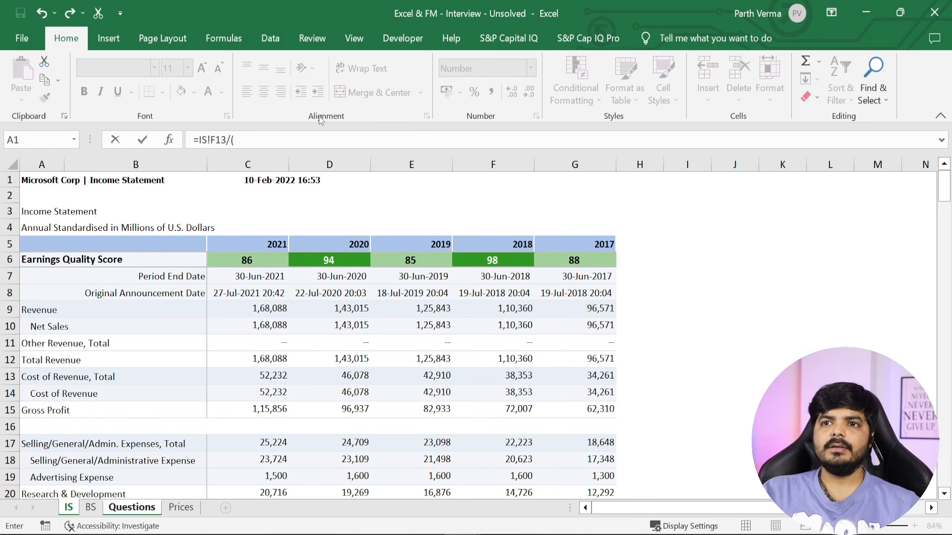
Complete the denominator with 2017 plus 2018 Accounts Payable (F46 and E46) on the BS sheet, bracketed and followed by /2, and accept the suggested formula correction
{"action": "left_click", "coordinate": [94, 508]}
{"action": "left_click_drag", "start_coordinate": [943, 196], "coordinate": [947, 237]}
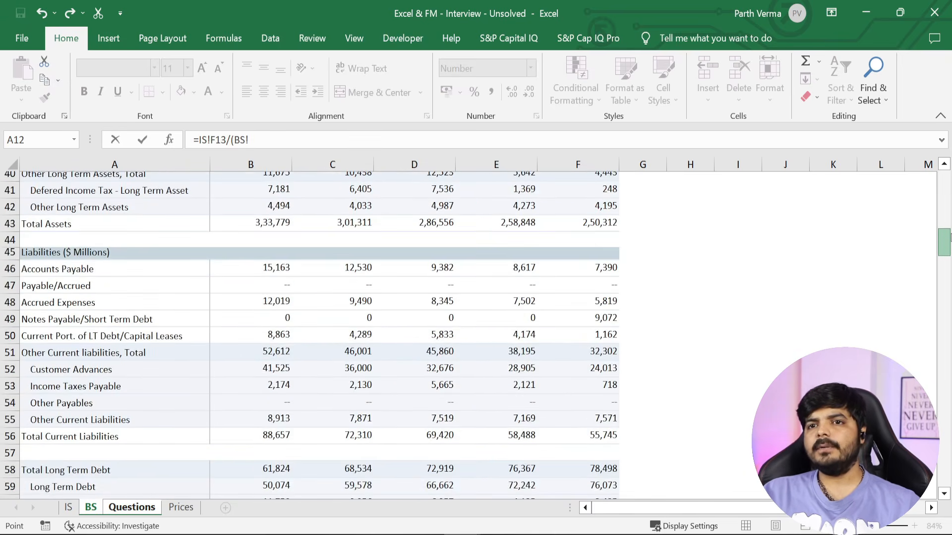
{"action": "left_click", "coordinate": [613, 274]}
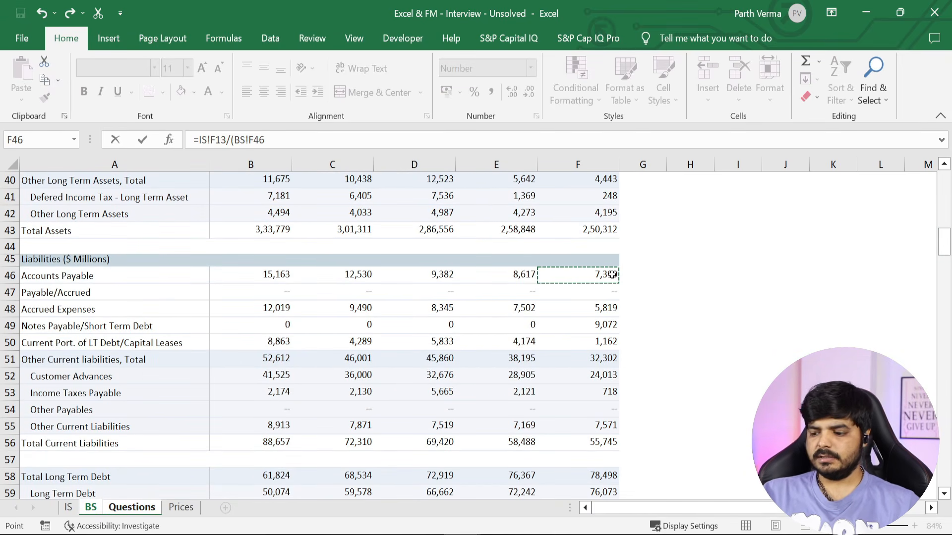
{"action": "type", "text": "+"}
{"action": "left_click", "coordinate": [499, 274]}
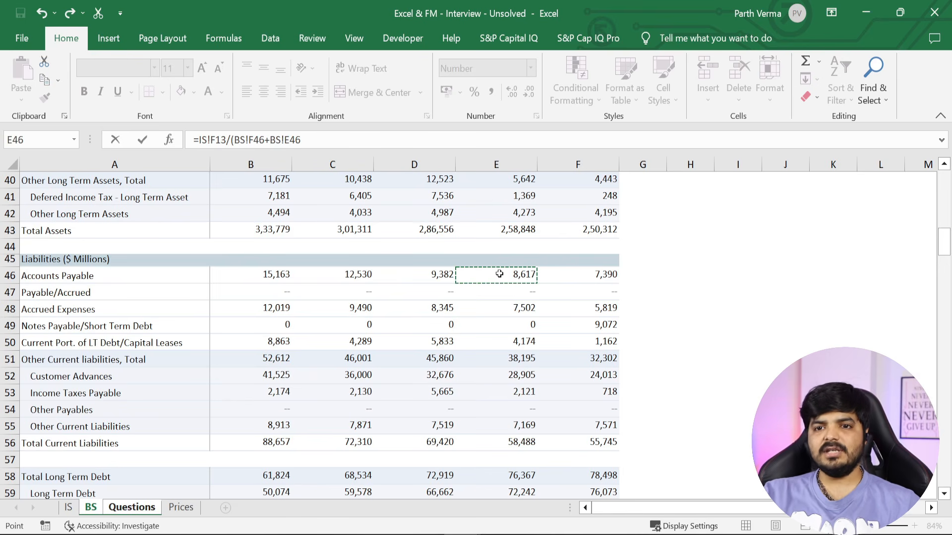
{"action": "type", "text": ")"}
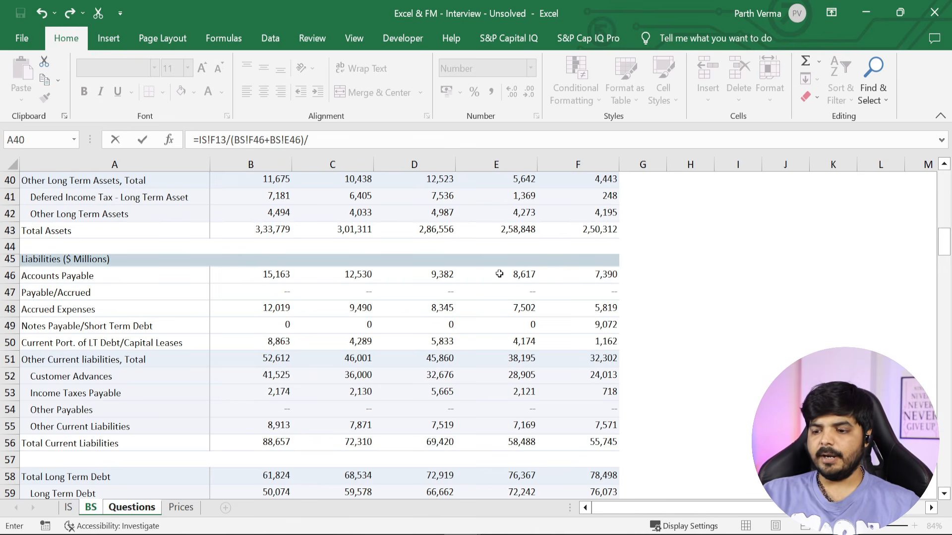
{"action": "type", "text": "/2)"}
{"action": "key", "text": "Return"}
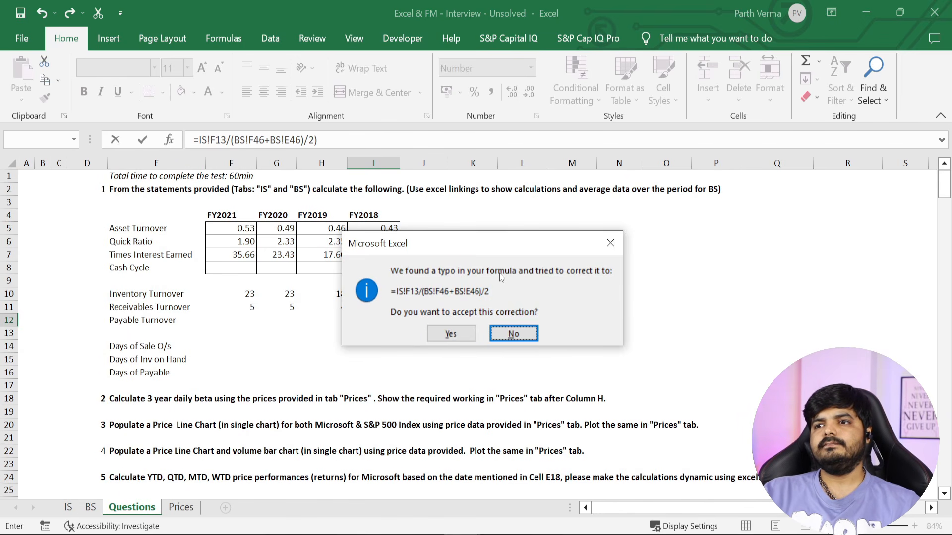
{"action": "key", "text": "Left"}
{"action": "key", "text": "Return"}
Bracket the whole denominator of the FY2018 Payable Turnover formula in I12, making it =IS!F13/((BS!F46+BS!E46)/2)
{"action": "key", "text": "Right"}
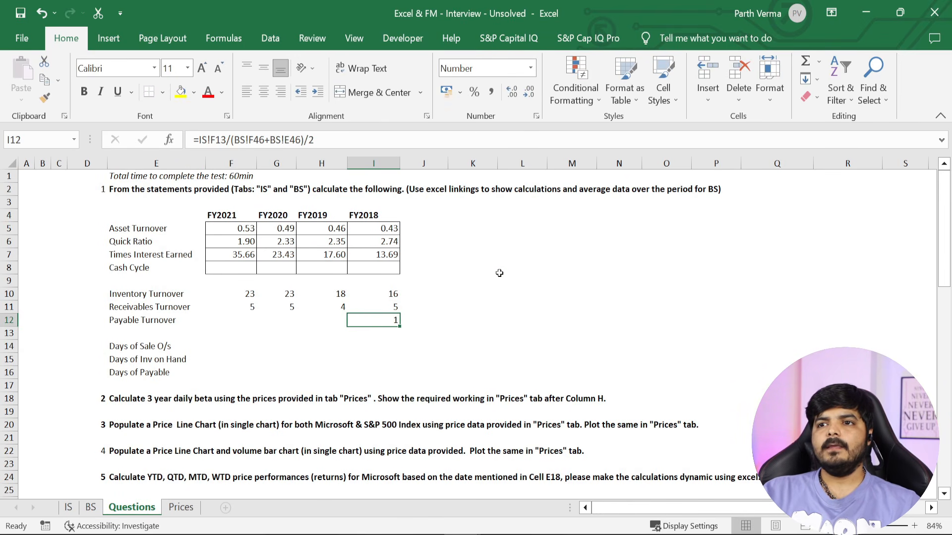
{"action": "key", "text": "F2"}
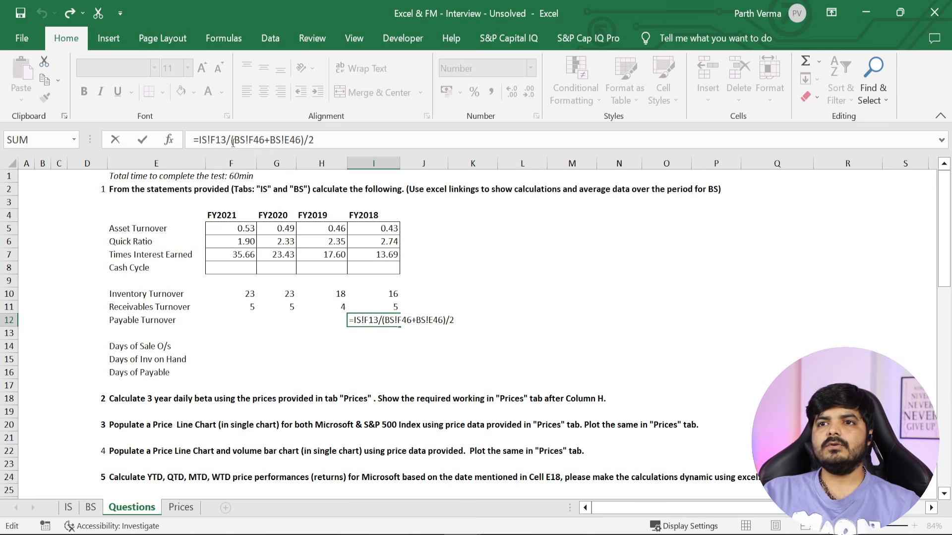
{"action": "left_click", "coordinate": [233, 142]}
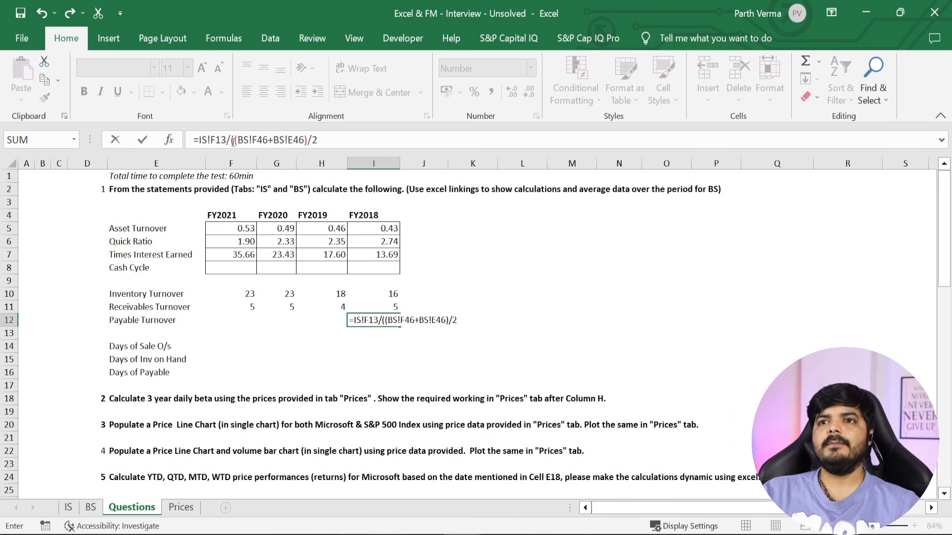
{"action": "key", "text": "Right"}
{"action": "key", "text": "ctrl+Up"}
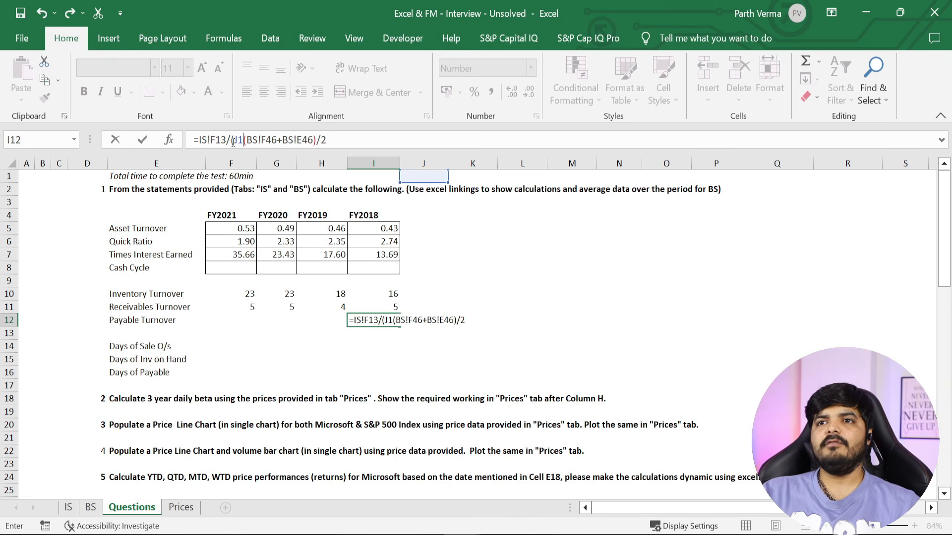
{"action": "key", "text": "BackSpace"}
{"action": "key", "text": "BackSpace"}
{"action": "key", "text": "F2"}
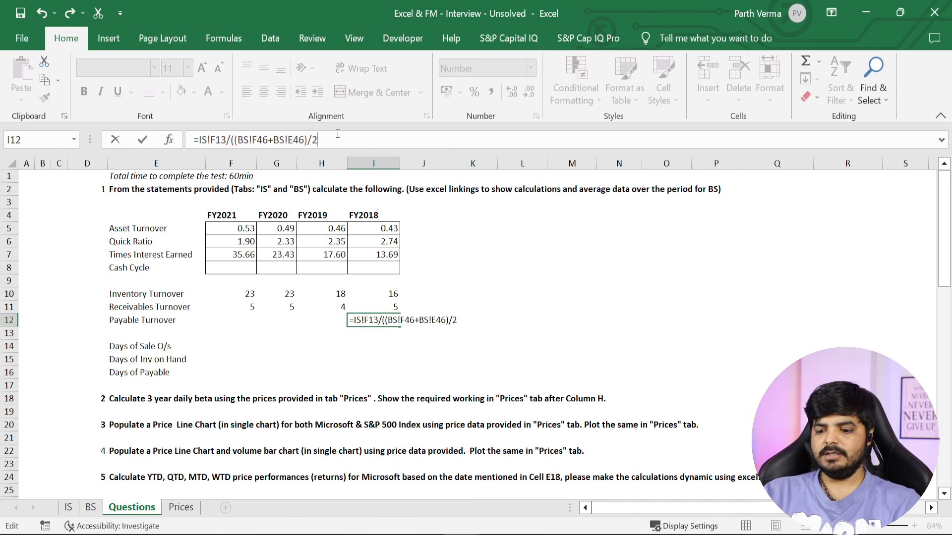
{"action": "type", "text": ")"}
{"action": "key", "text": "Return"}
{"action": "key", "text": "Up"}
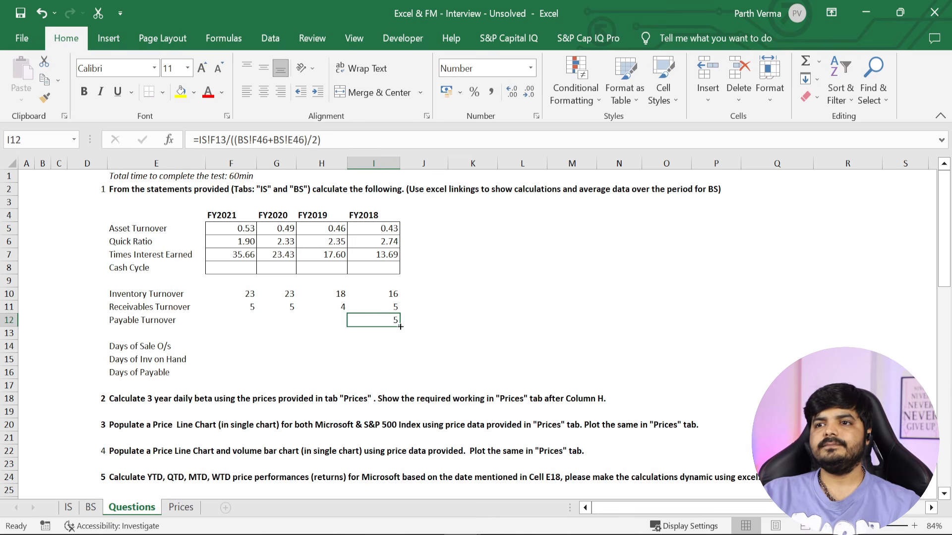
Fill the Payable Turnover formula from I12 across to FY2021 in F12
{"action": "left_click_drag", "start_coordinate": [377, 327], "coordinate": [221, 323]}
{"action": "left_click", "coordinate": [317, 372]}
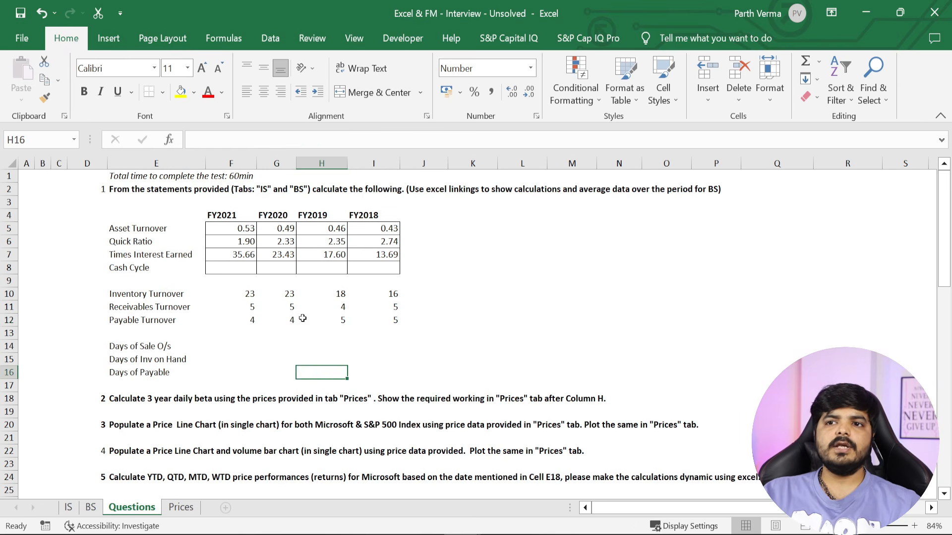
{"action": "left_click", "coordinate": [378, 325]}
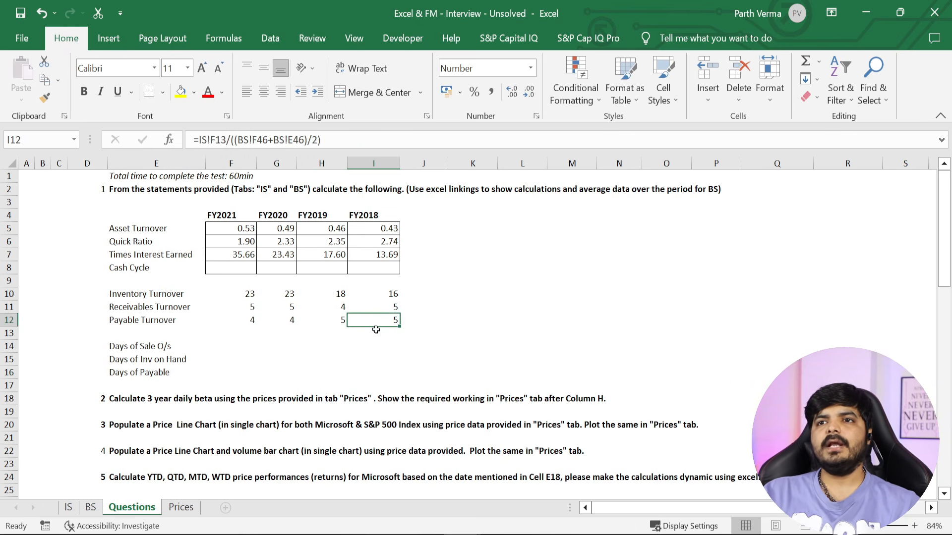
{"action": "key", "text": "Left"}
{"action": "key", "text": "Left"}
{"action": "key", "text": "Left"}
{"action": "key", "text": "Down"}
{"action": "key", "text": "Down"}
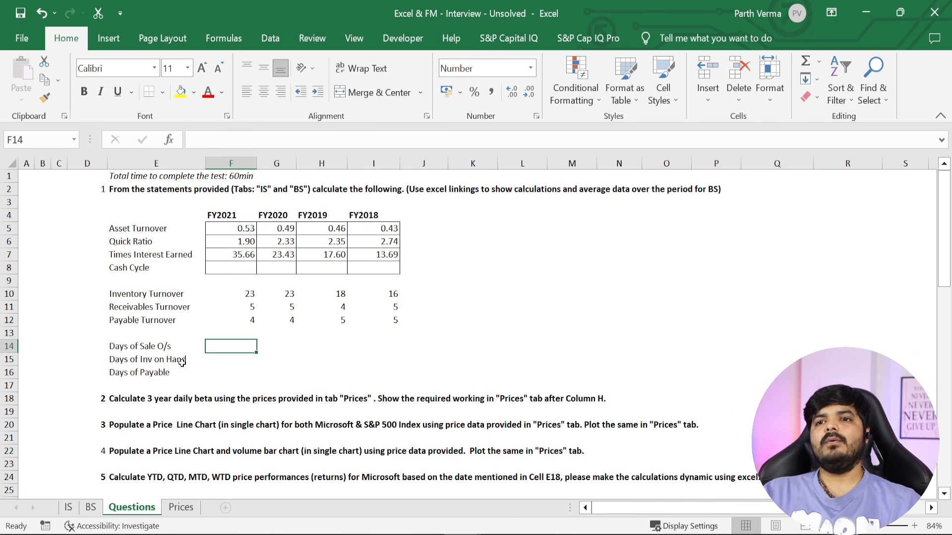
{"action": "left_click", "coordinate": [510, 346]}
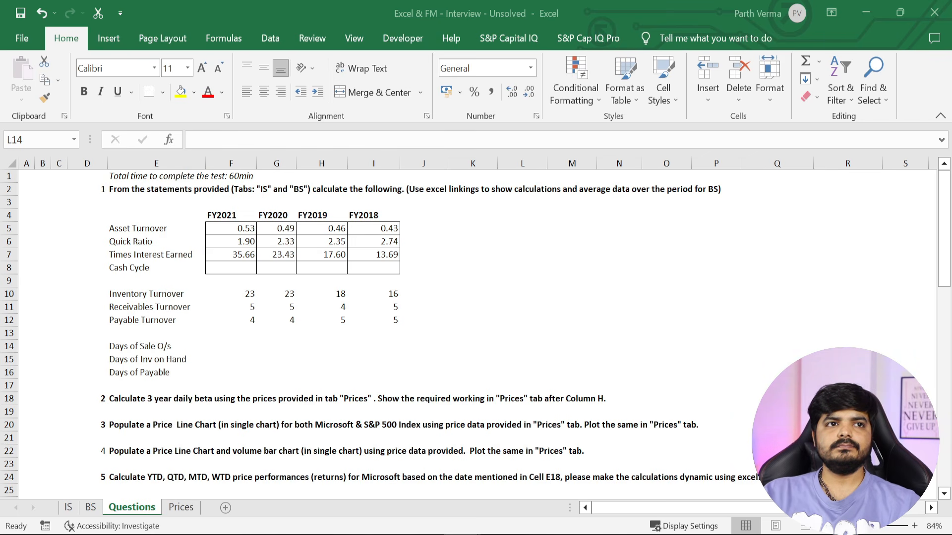
{"action": "key", "text": "F2"}
{"action": "key", "text": "Escape"}
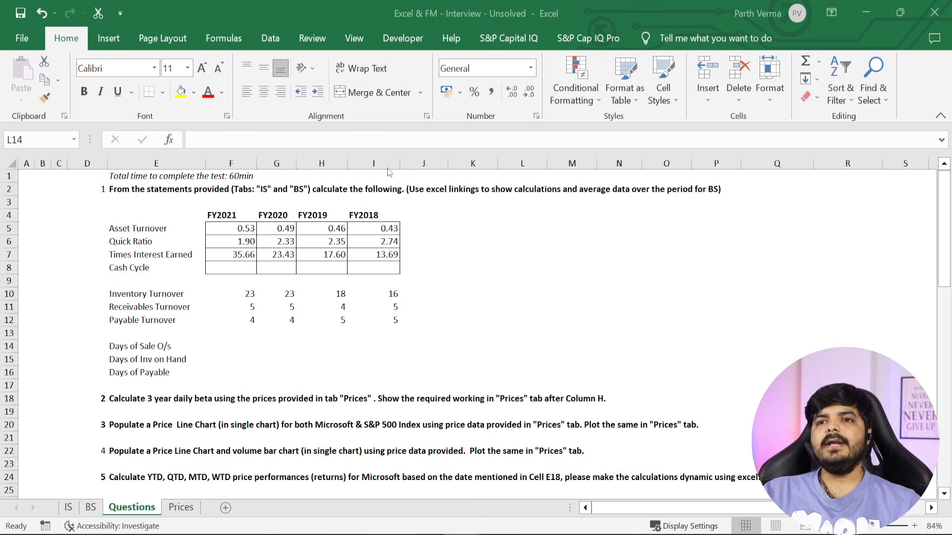
{"action": "left_click", "coordinate": [395, 294]}
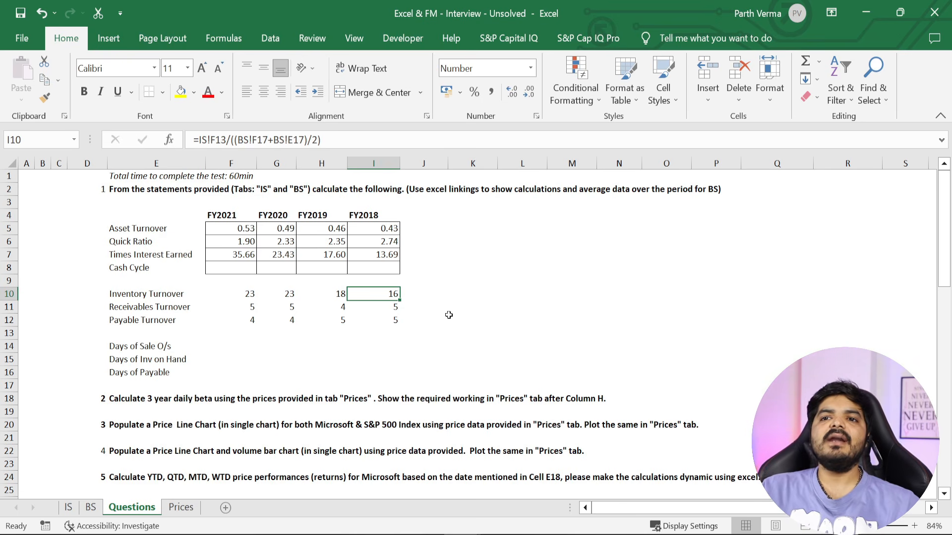
{"action": "left_click", "coordinate": [384, 336]}
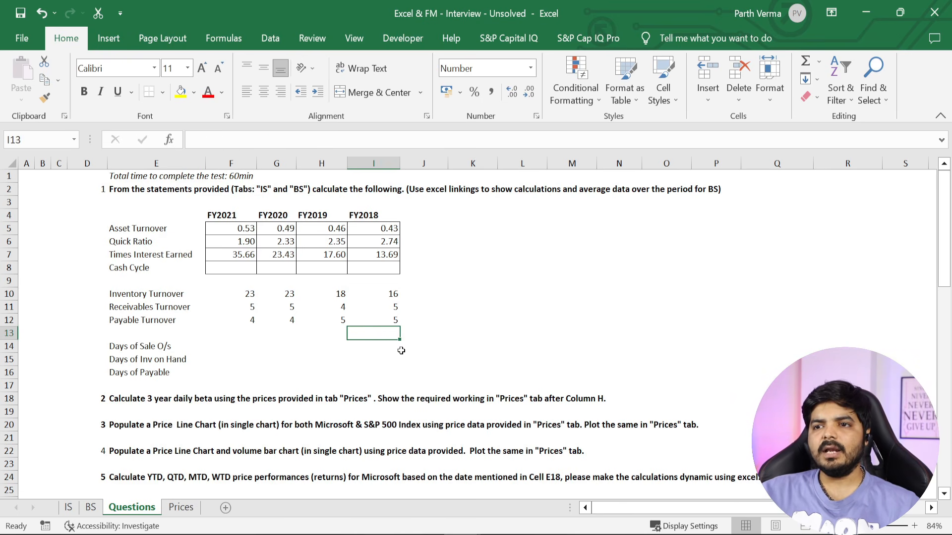
Calculate FY2018 Days of Sale O/s in I14 as 365 divided by the Inventory Turnover in I10
{"action": "left_click", "coordinate": [386, 348]}
{"action": "type", "text": "="}
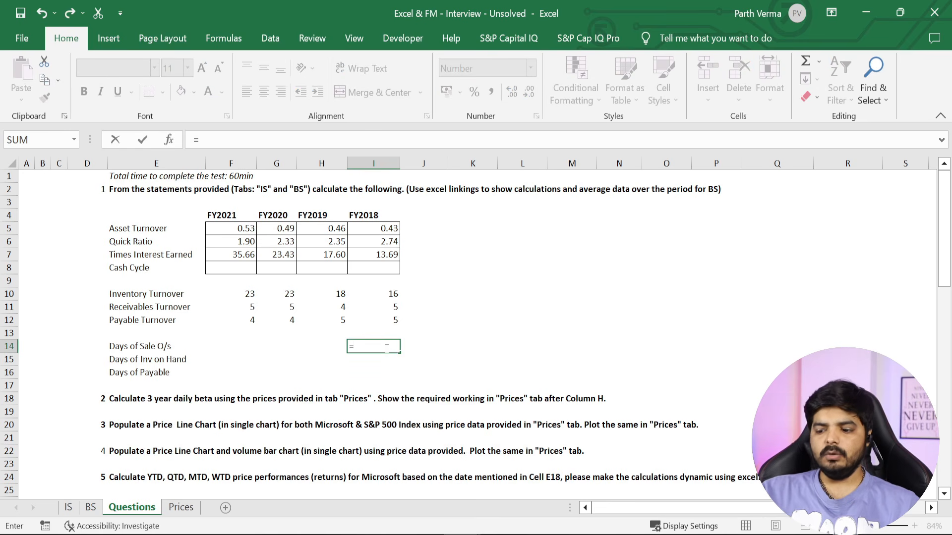
{"action": "type", "text": "365"}
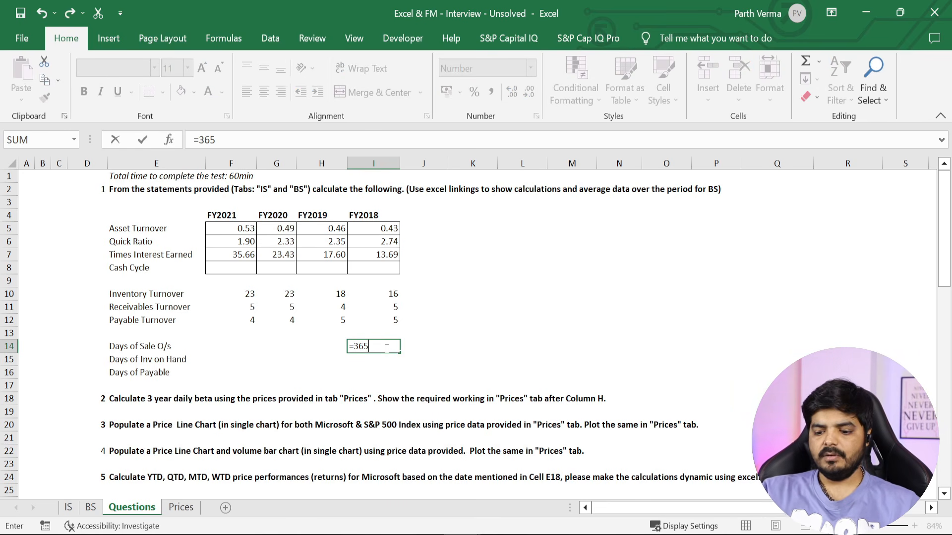
{"action": "type", "text": "/"}
{"action": "key", "text": "Up"}
{"action": "key", "text": "Up"}
{"action": "key", "text": "Up"}
{"action": "key", "text": "Up"}
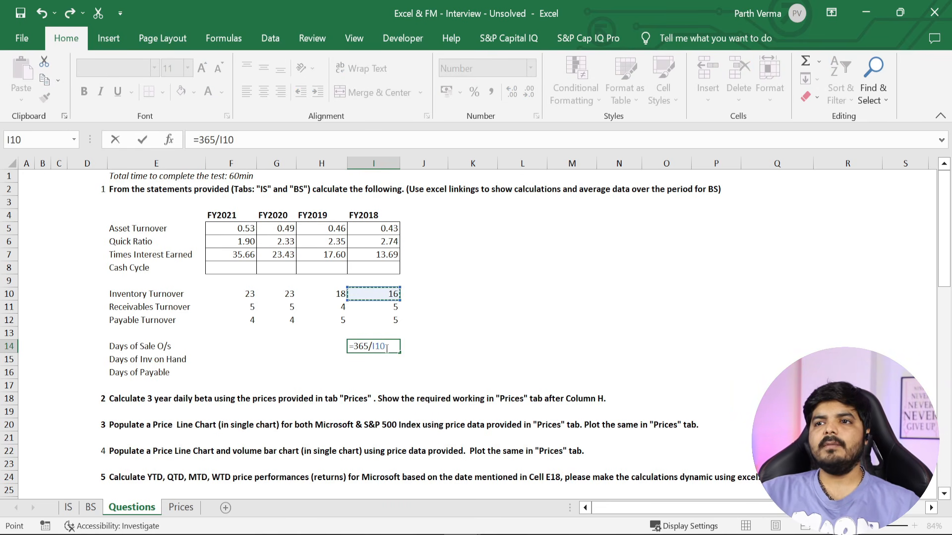
{"action": "key", "text": "Return"}
{"action": "left_click", "coordinate": [385, 348]}
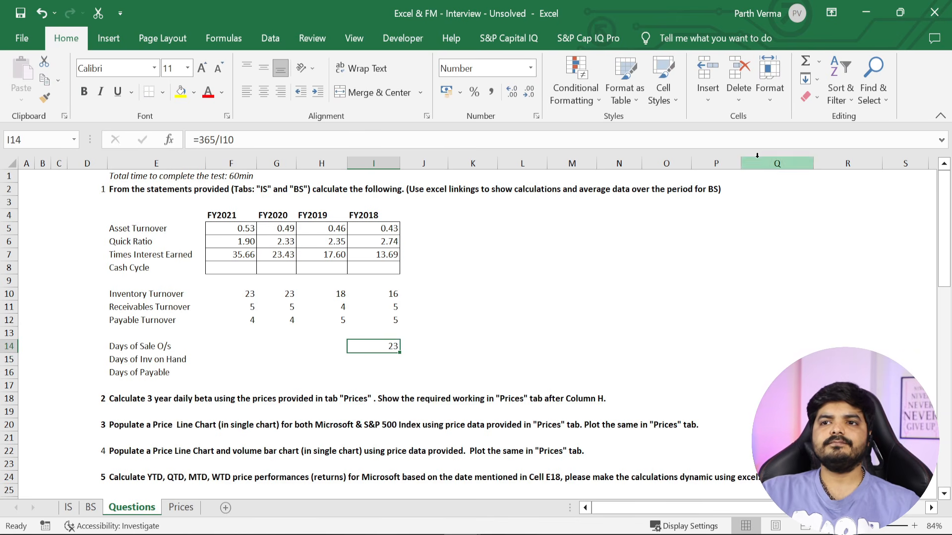
{"action": "key", "text": "F2"}
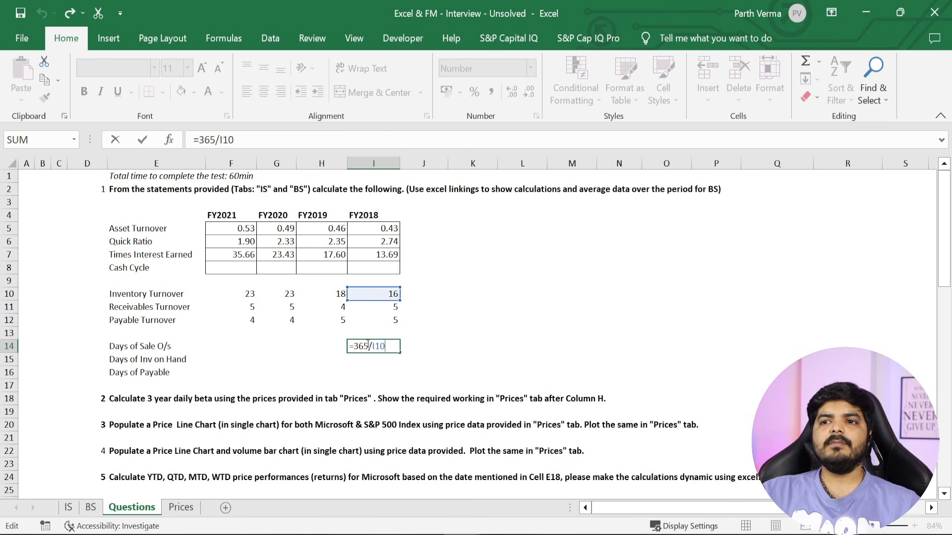
{"action": "key", "text": "Escape"}
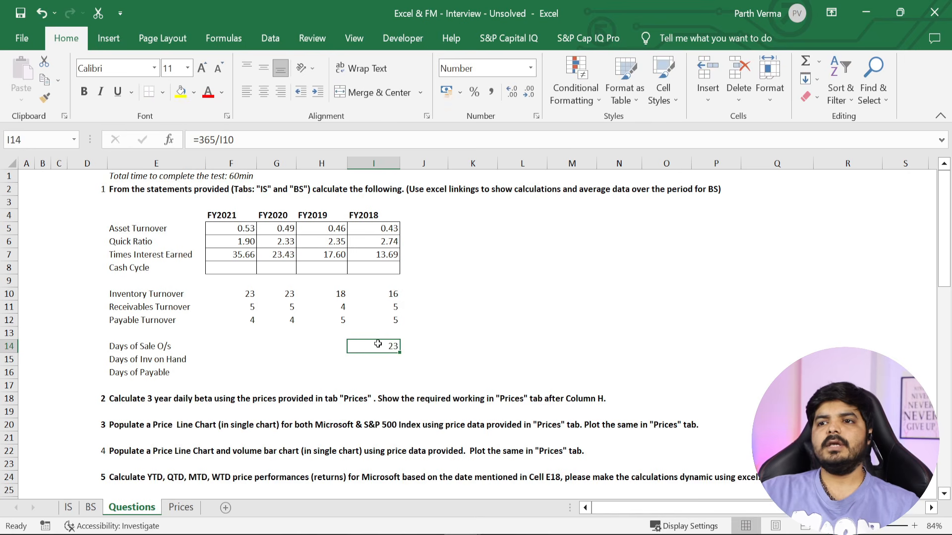
Fill the 365-day formula from I14 across to FY2021 in F14 and down through the Days of Payable row 16
{"action": "left_click_drag", "start_coordinate": [400, 353], "coordinate": [223, 346]}
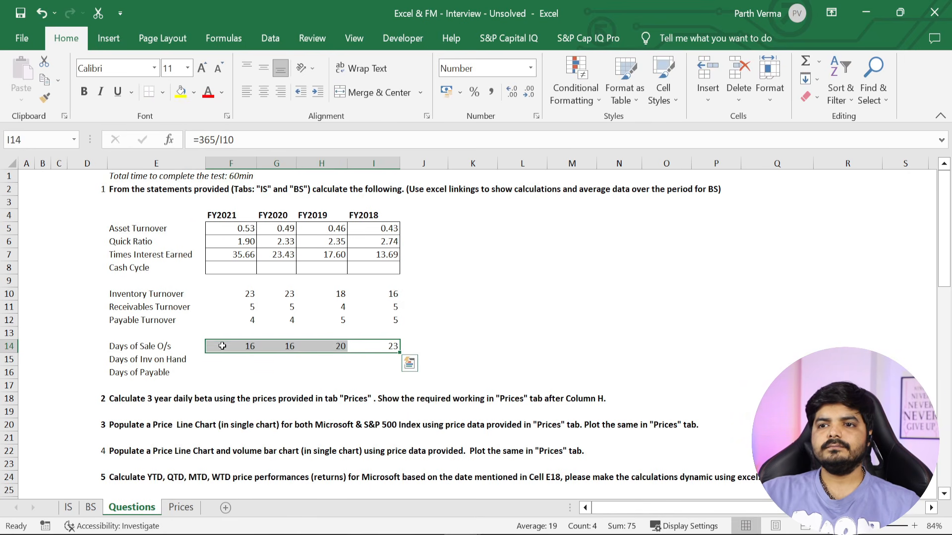
{"action": "left_click_drag", "start_coordinate": [400, 353], "coordinate": [398, 379]}
{"action": "left_click", "coordinate": [395, 372]}
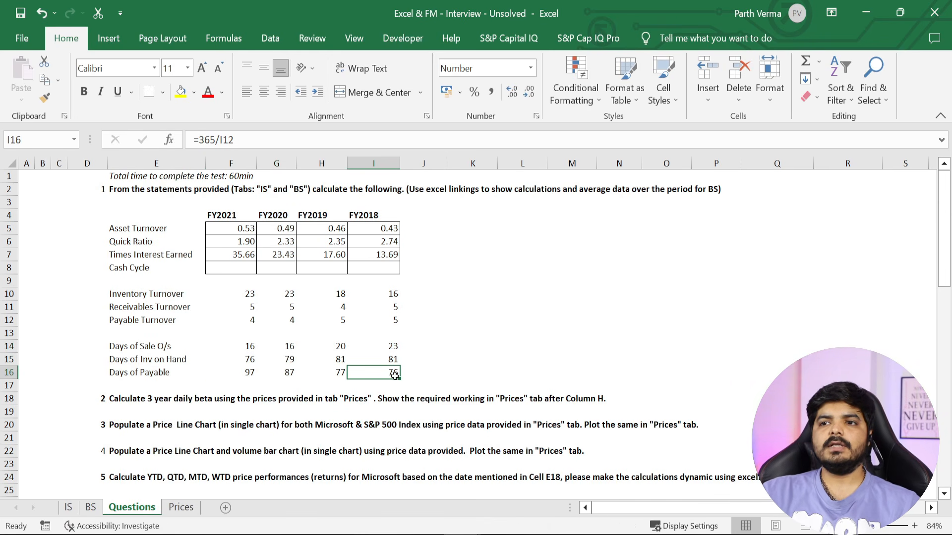
Check which turnover cell each FY2018 days formula in I14:I16 divides into 365
{"action": "double_click", "coordinate": [394, 372]}
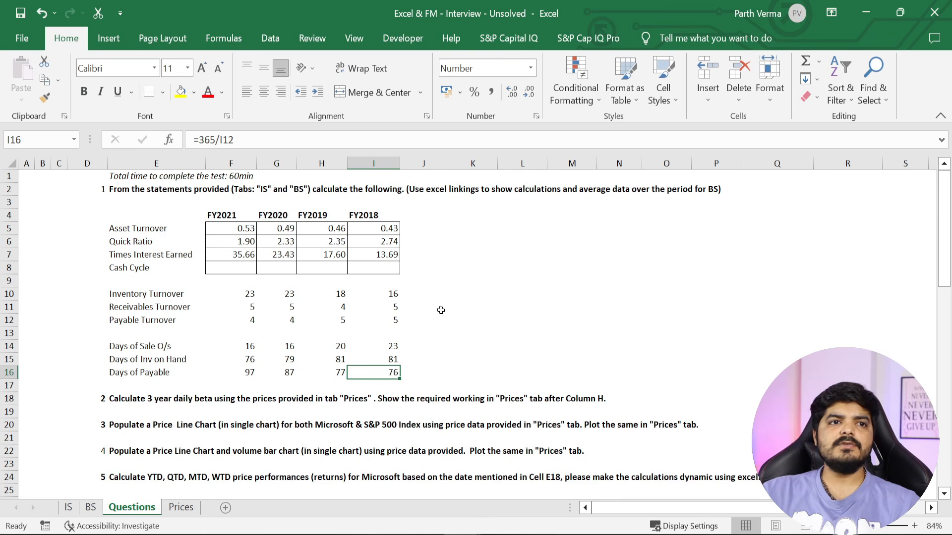
{"action": "left_click", "coordinate": [384, 359]}
{"action": "double_click", "coordinate": [385, 360]}
{"action": "key", "text": "Escape"}
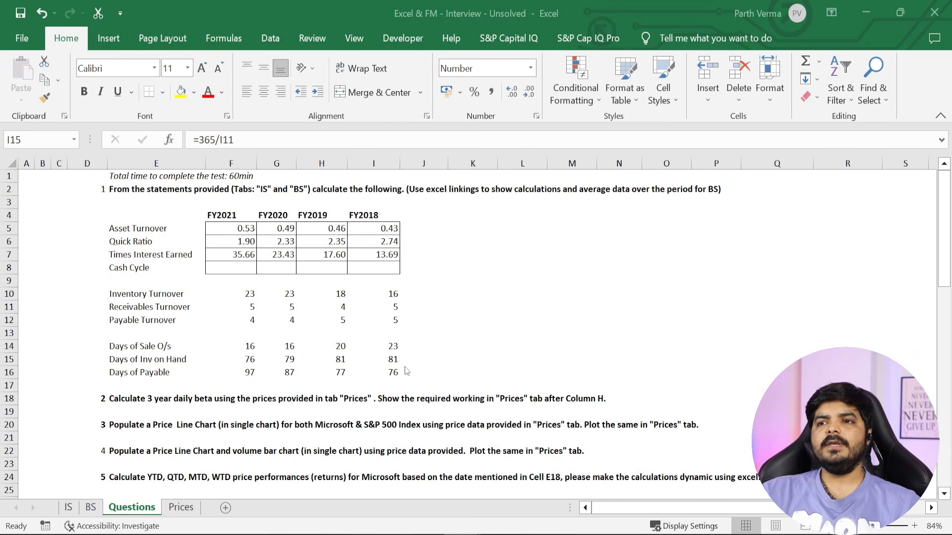
{"action": "left_click", "coordinate": [385, 362]}
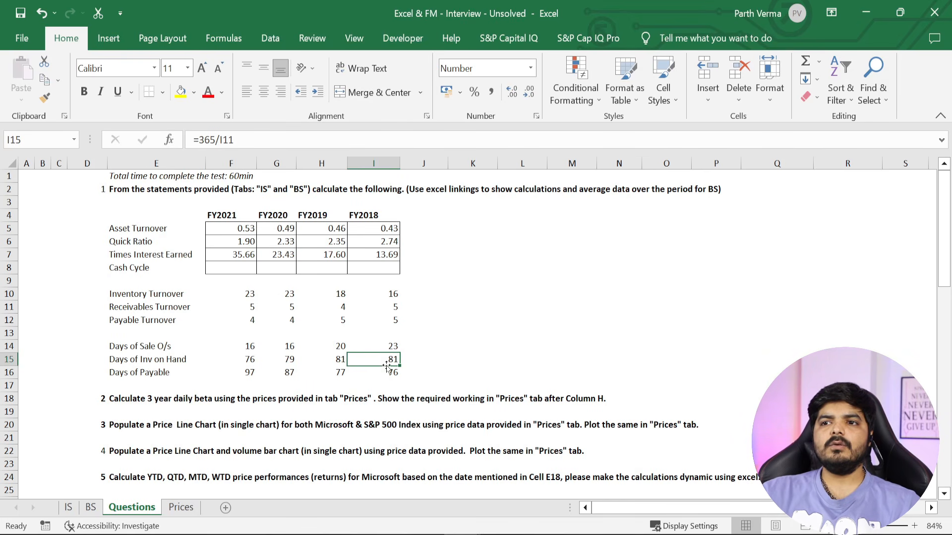
{"action": "left_click", "coordinate": [387, 372]}
{"action": "left_click", "coordinate": [390, 360]}
{"action": "left_click", "coordinate": [390, 350]}
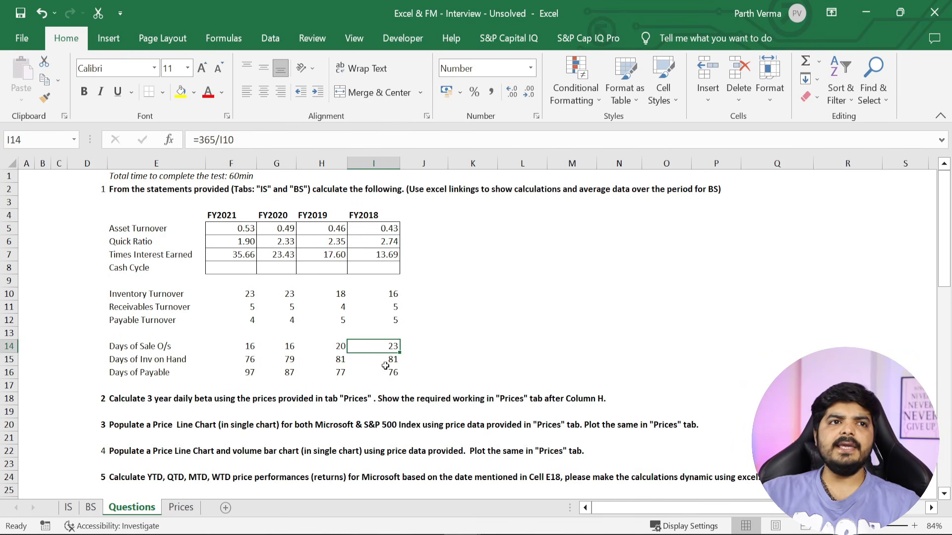
{"action": "left_click", "coordinate": [386, 363]}
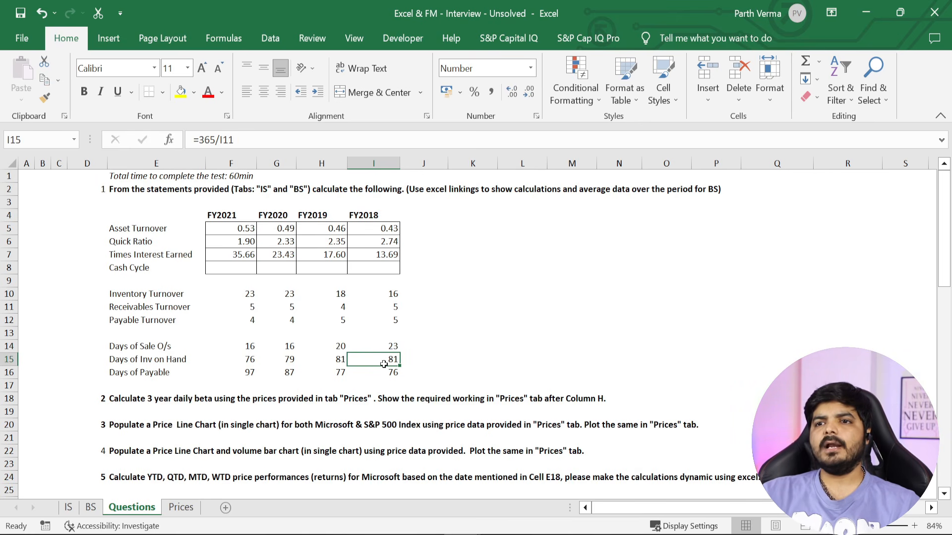
{"action": "left_click", "coordinate": [384, 351]}
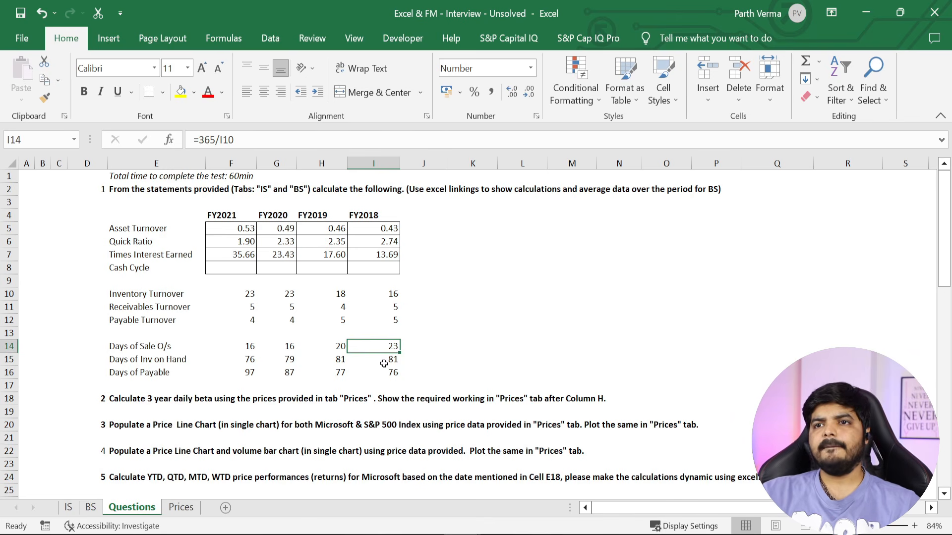
{"action": "left_click", "coordinate": [386, 361]}
{"action": "double_click", "coordinate": [388, 373]}
{"action": "key", "text": "Escape"}
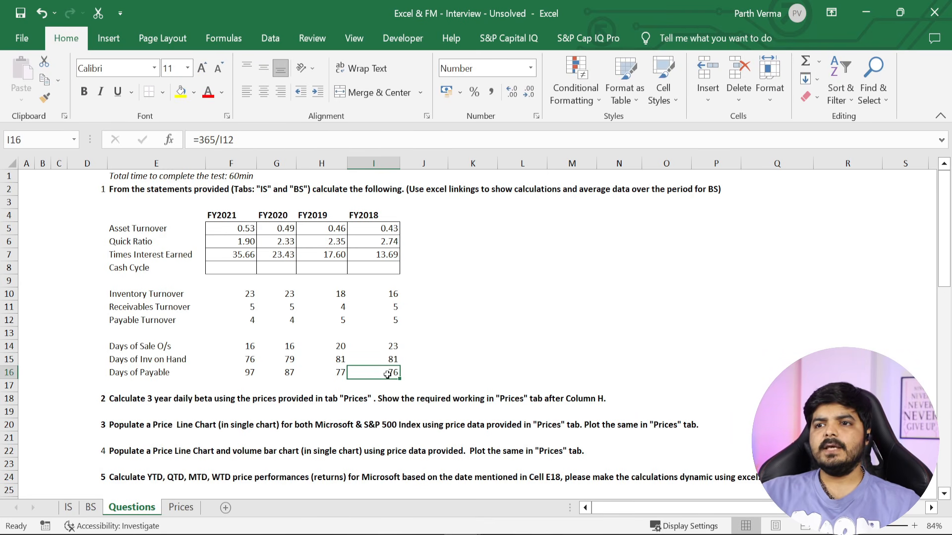
Check the filled days formulas for FY2019 to FY2021 in columns H, G and F against their turnover references
{"action": "key", "text": "Left"}
{"action": "key", "text": "F2"}
{"action": "key", "text": "Escape"}
{"action": "key", "text": "Left"}
{"action": "key", "text": "Up"}
{"action": "key", "text": "F2"}
{"action": "key", "text": "Escape"}
{"action": "key", "text": "Left"}
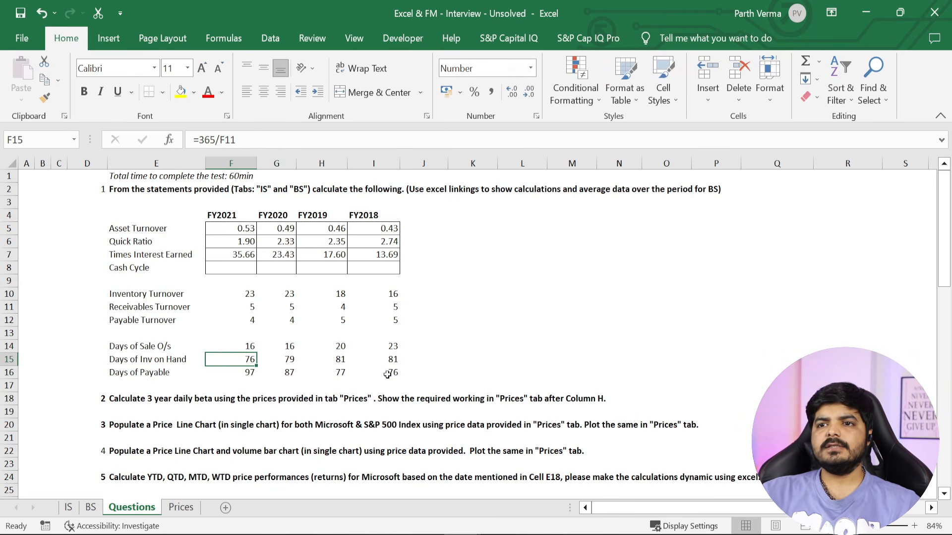
{"action": "key", "text": "Up"}
{"action": "key", "text": "F2"}
{"action": "key", "text": "Escape"}
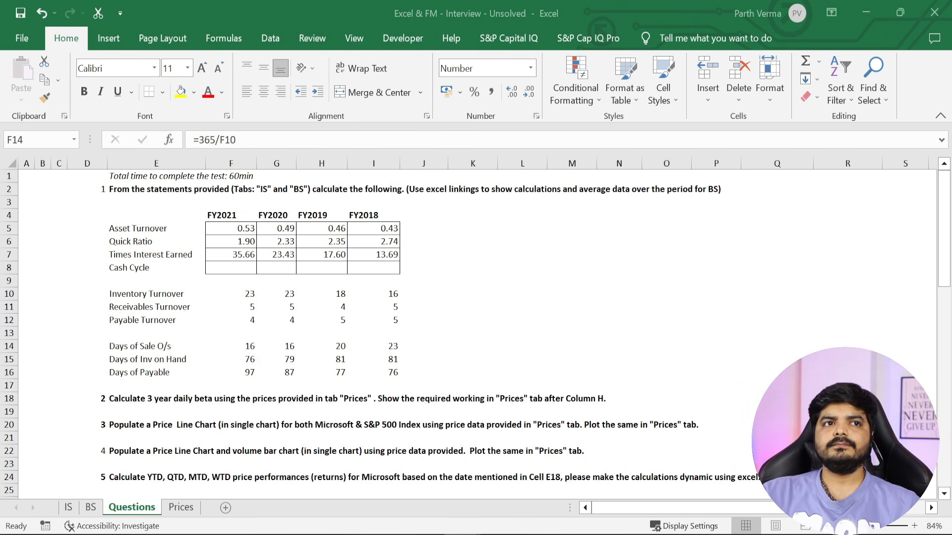
{"action": "key", "text": "F2"}
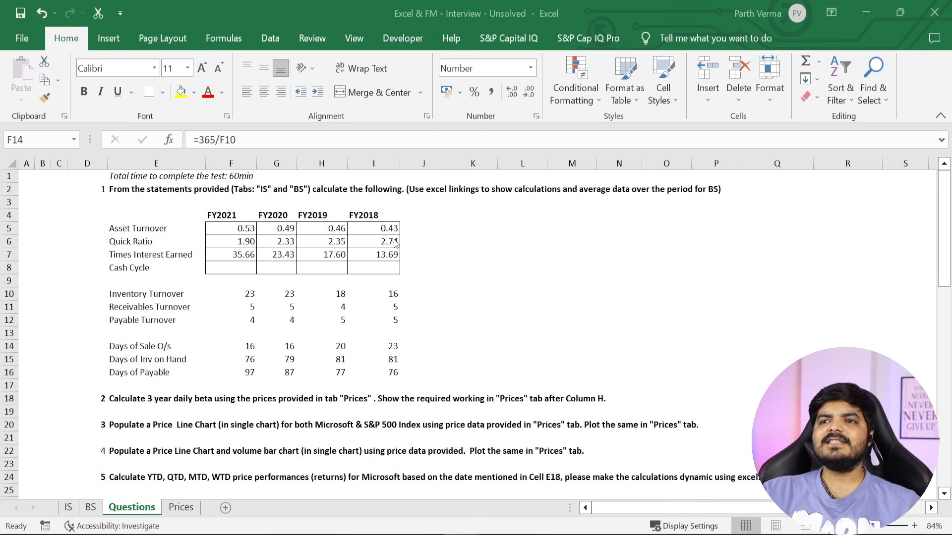
Calculate the FY2018 Cash Cycle in I8 as Days of Sale O/s plus Days of Inv on Hand minus Days of Payable (=I14+I15-I16)
{"action": "left_click", "coordinate": [370, 268]}
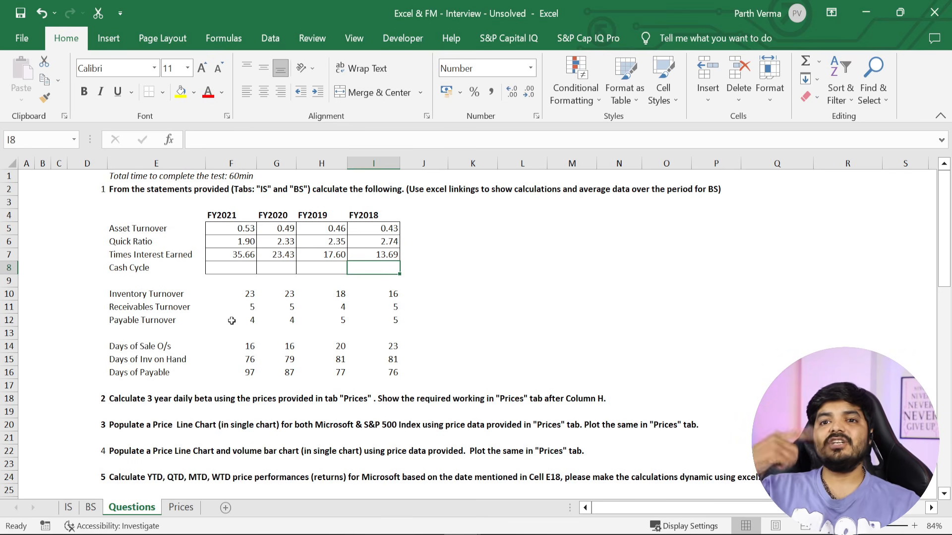
{"action": "type", "text": "="}
{"action": "key", "text": "Down"}
{"action": "key", "text": "Down"}
{"action": "key", "text": "Down"}
{"action": "key", "text": "Down"}
{"action": "key", "text": "Down"}
{"action": "key", "text": "Down"}
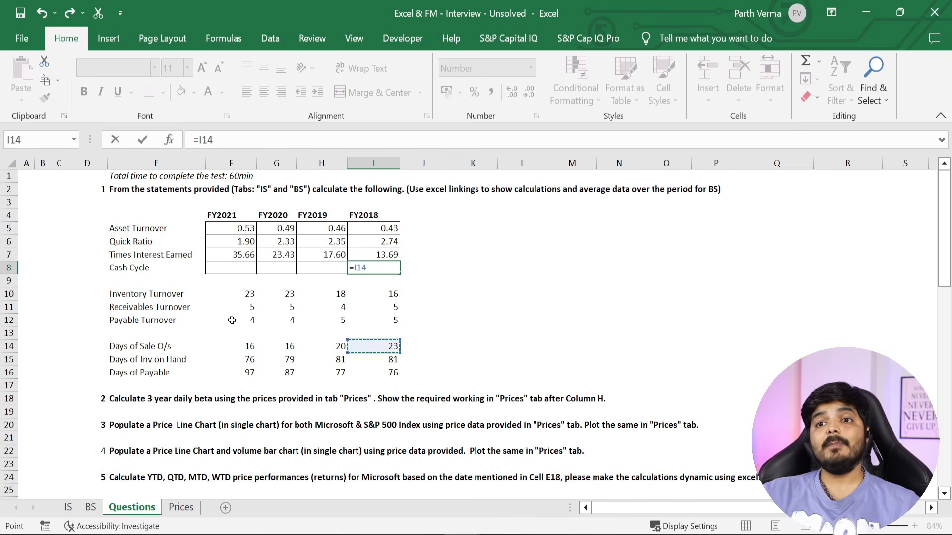
{"action": "type", "text": "+"}
{"action": "key", "text": "Down"}
{"action": "key", "text": "Down"}
{"action": "key", "text": "Down"}
{"action": "key", "text": "Down"}
{"action": "key", "text": "Down"}
{"action": "key", "text": "Down"}
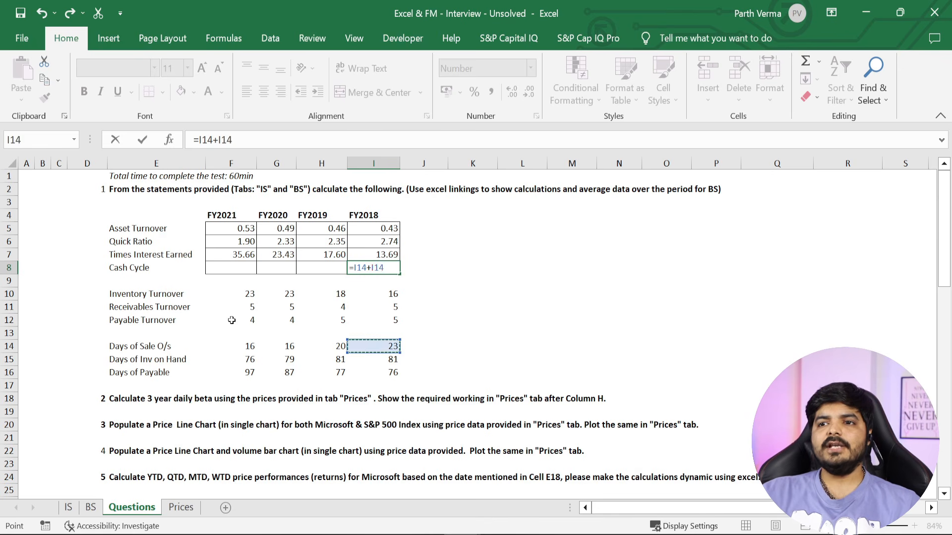
{"action": "key", "text": "Down"}
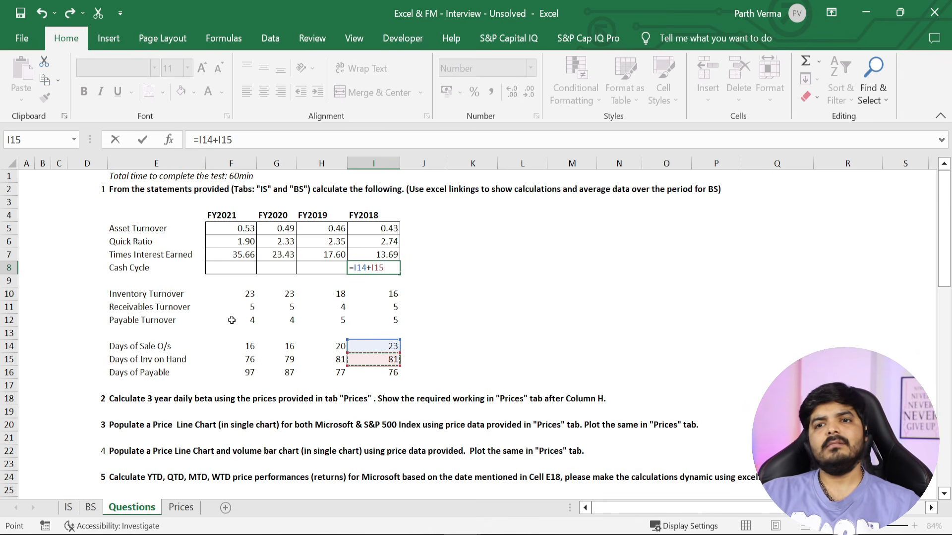
{"action": "type", "text": "-"}
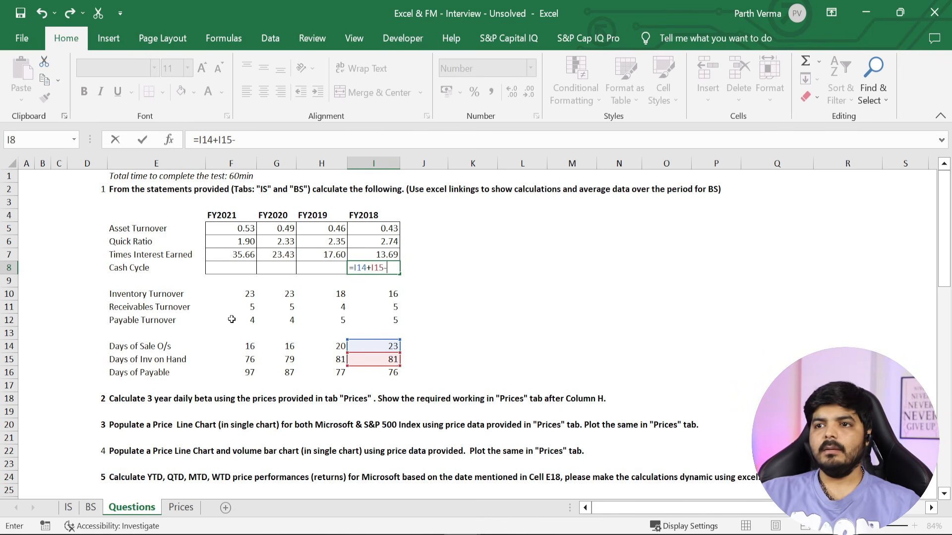
{"action": "key", "text": "Down"}
{"action": "key", "text": "Down"}
{"action": "key", "text": "Down"}
{"action": "key", "text": "Down"}
{"action": "key", "text": "Down"}
{"action": "key", "text": "Down"}
{"action": "key", "text": "Down"}
{"action": "key", "text": "Down"}
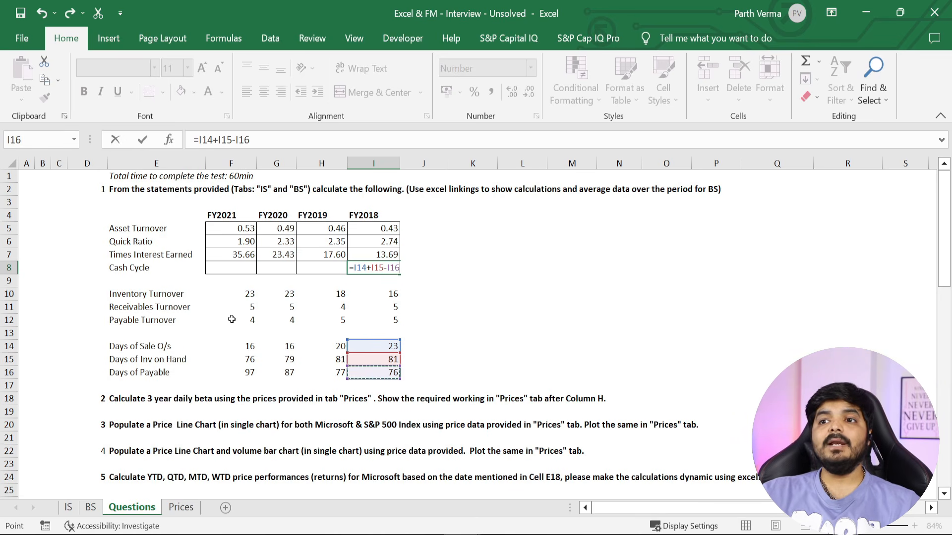
{"action": "key", "text": "Return"}
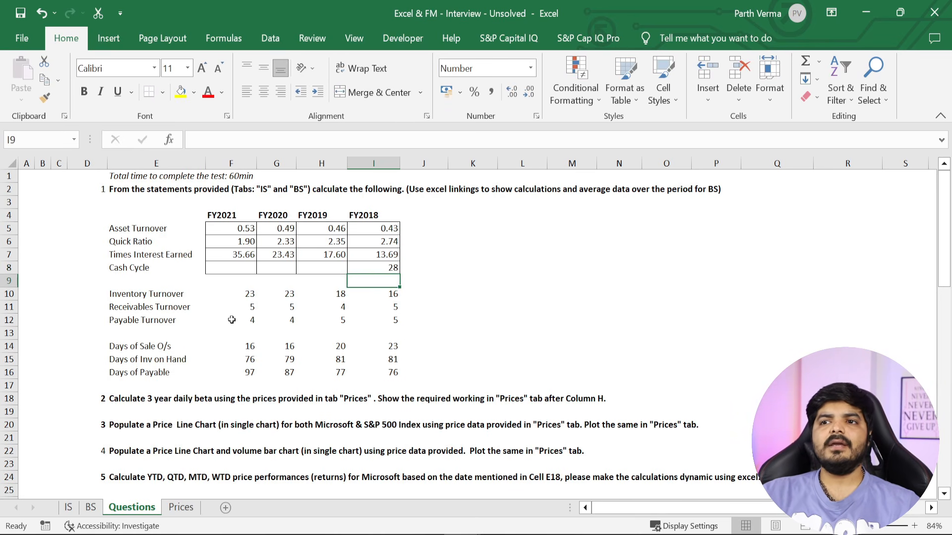
Fill the Cash Cycle formula from I8 across to FY2021 in F8
{"action": "key", "text": "Up"}
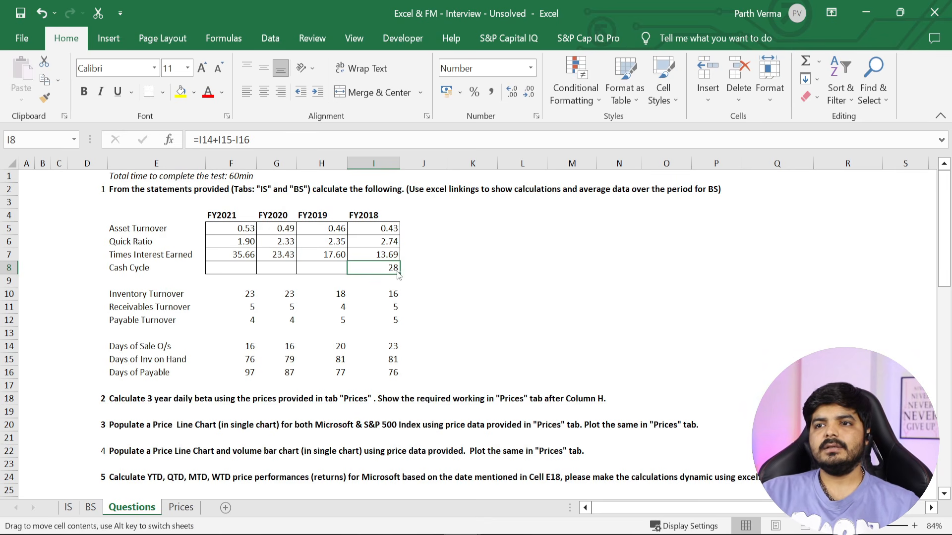
{"action": "left_click_drag", "start_coordinate": [400, 274], "coordinate": [221, 270]}
{"action": "left_click", "coordinate": [418, 337]}
{"action": "left_click", "coordinate": [231, 271]}
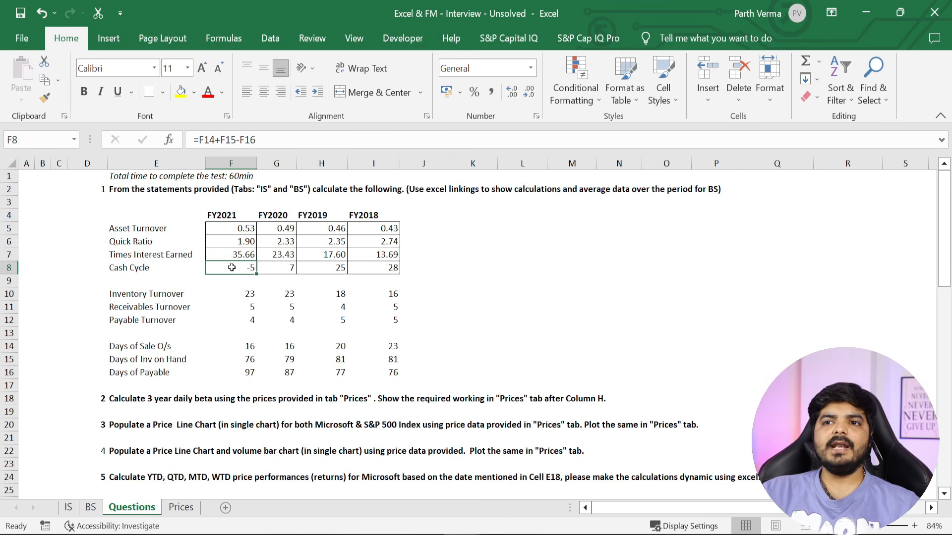
Compare the Days of Sale O/s and Days of Inv on Hand for FY2021 and FY2018 with the Cash Cycle figures
{"action": "left_click_drag", "start_coordinate": [250, 347], "coordinate": [247, 359]}
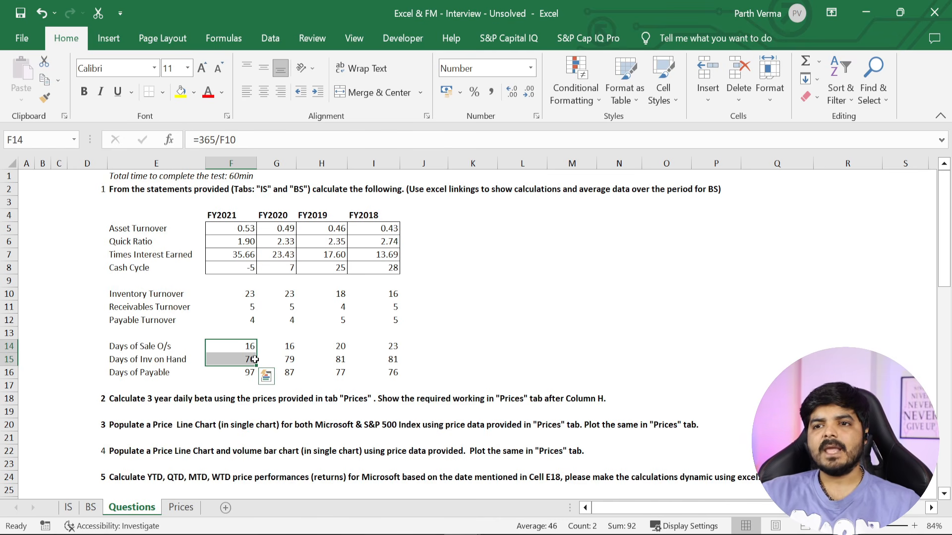
{"action": "left_click", "coordinate": [247, 271]}
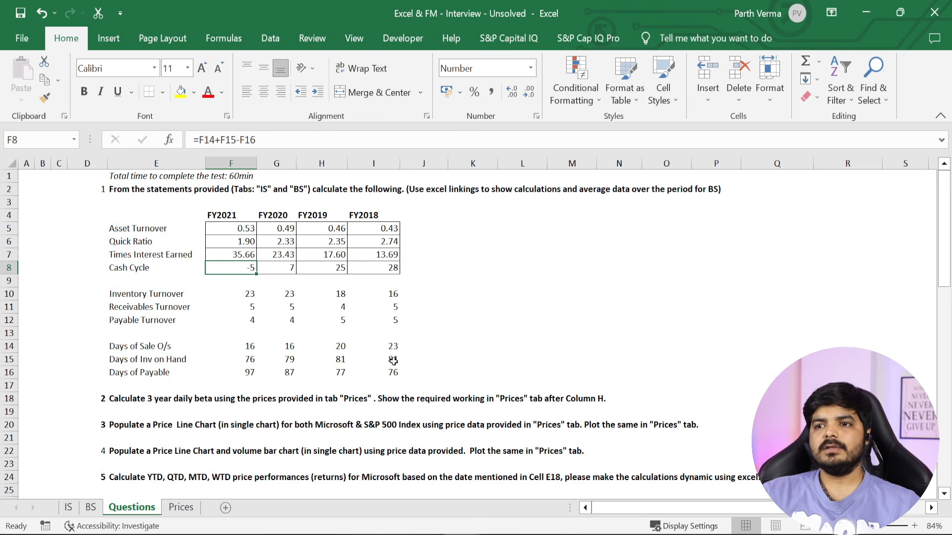
{"action": "left_click_drag", "start_coordinate": [394, 347], "coordinate": [396, 358]}
{"action": "left_click", "coordinate": [549, 357]}
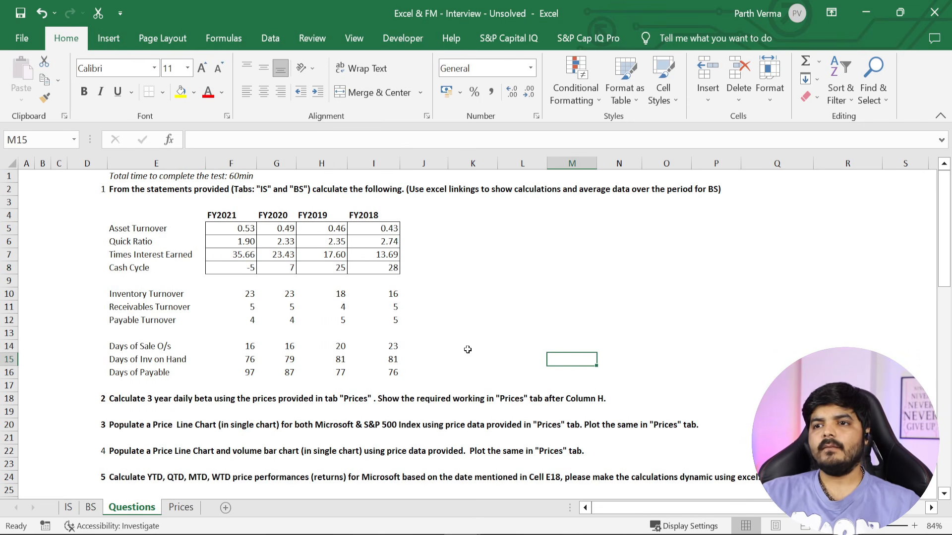
Read question 2 on the 3-year daily beta and go to the Prices sheet
{"action": "left_click", "coordinate": [378, 395]}
{"action": "left_click", "coordinate": [116, 400]}
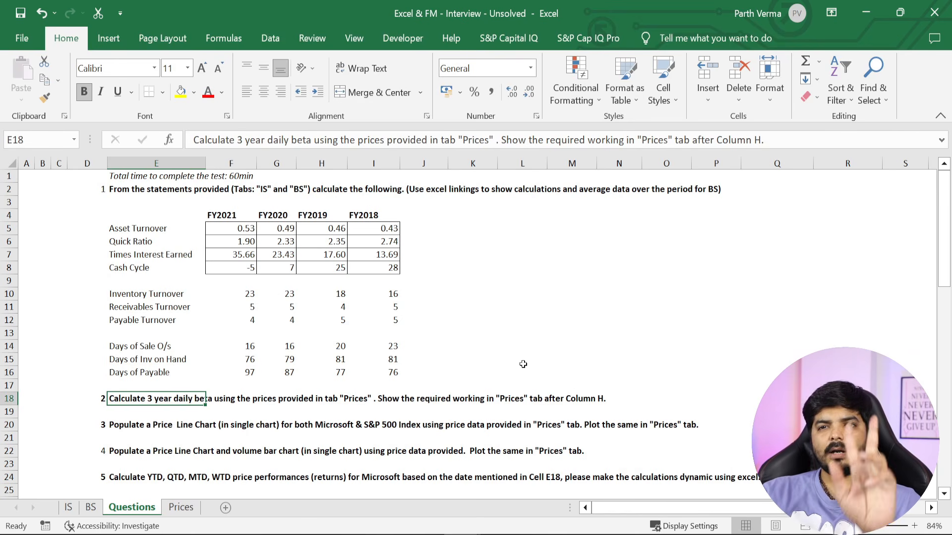
{"action": "left_click", "coordinate": [181, 507]}
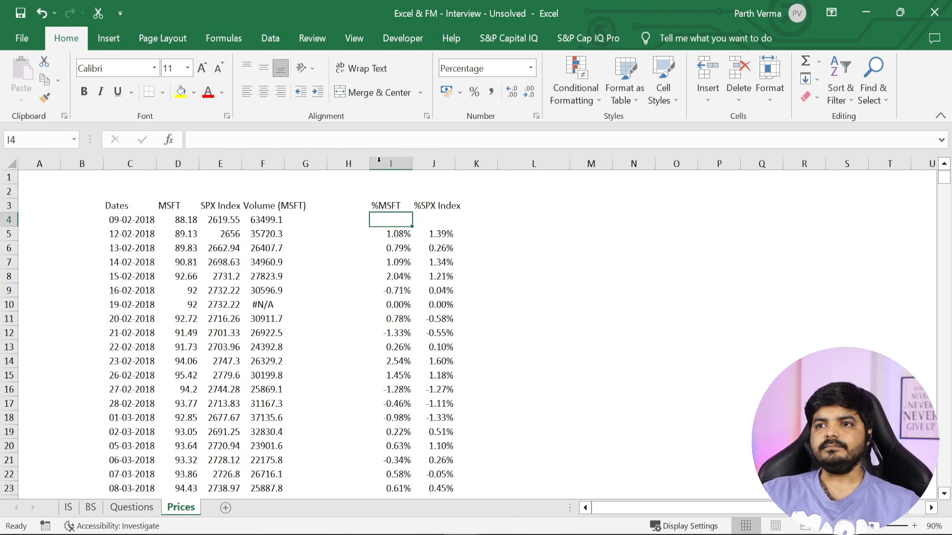
Delete the existing %MSFT and %SPX Index return columns I and J from the Prices sheet
{"action": "left_click_drag", "start_coordinate": [379, 159], "coordinate": [436, 163]}
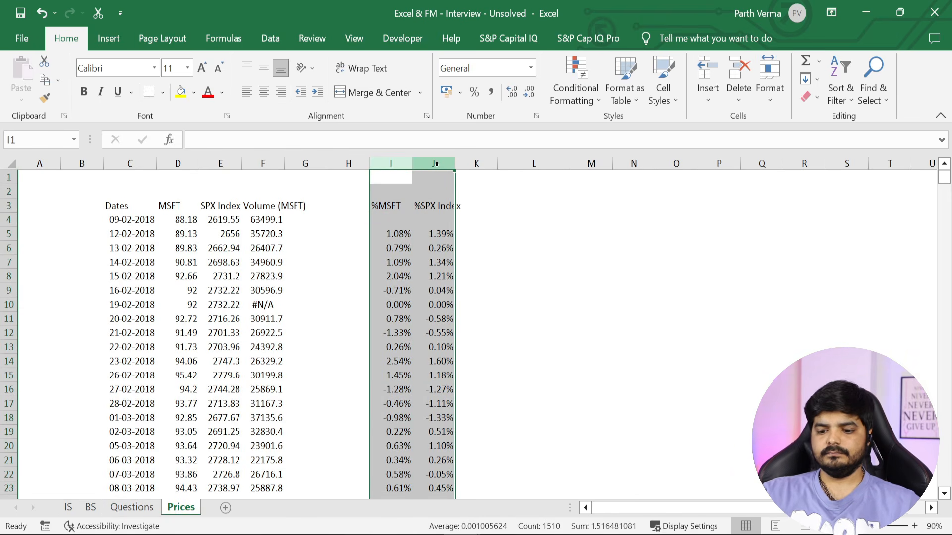
{"action": "key", "text": "ctrl+minus"}
{"action": "left_click", "coordinate": [268, 333]}
{"action": "left_click", "coordinate": [350, 278]}
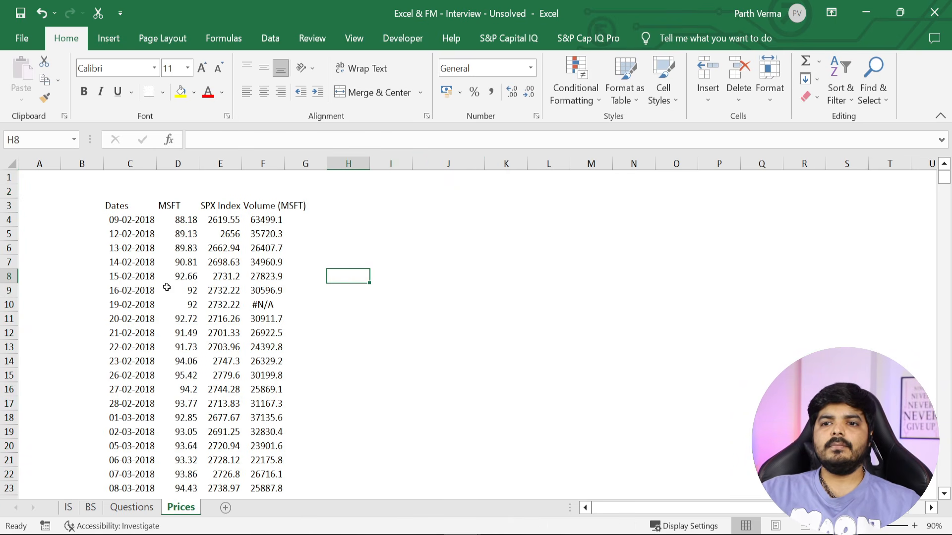
{"action": "left_click", "coordinate": [208, 301]}
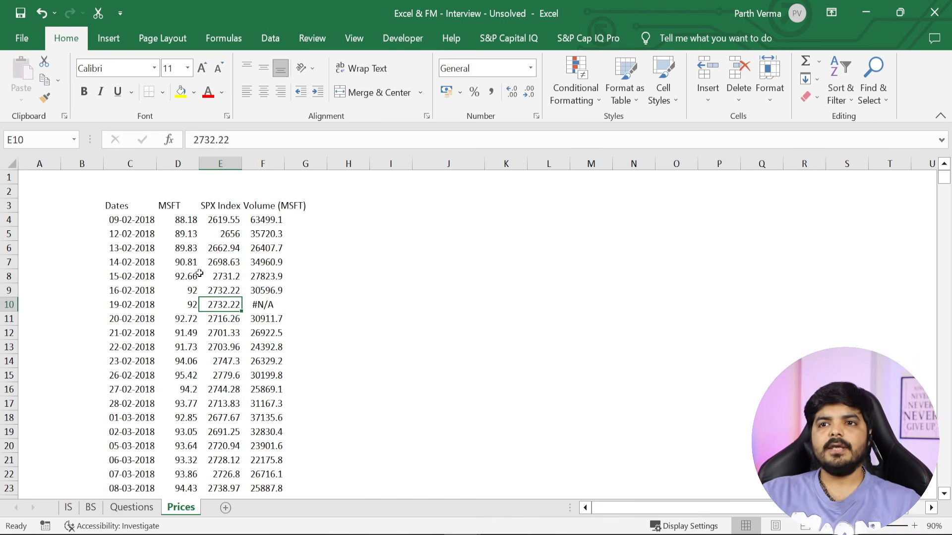
{"action": "left_click", "coordinate": [126, 202]}
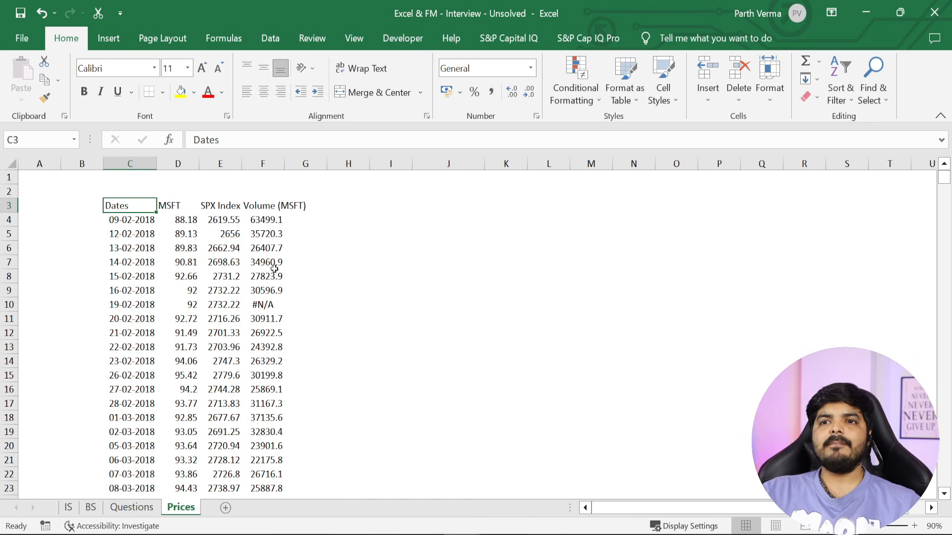
{"action": "left_click", "coordinate": [347, 209]}
{"action": "left_click", "coordinate": [387, 208]}
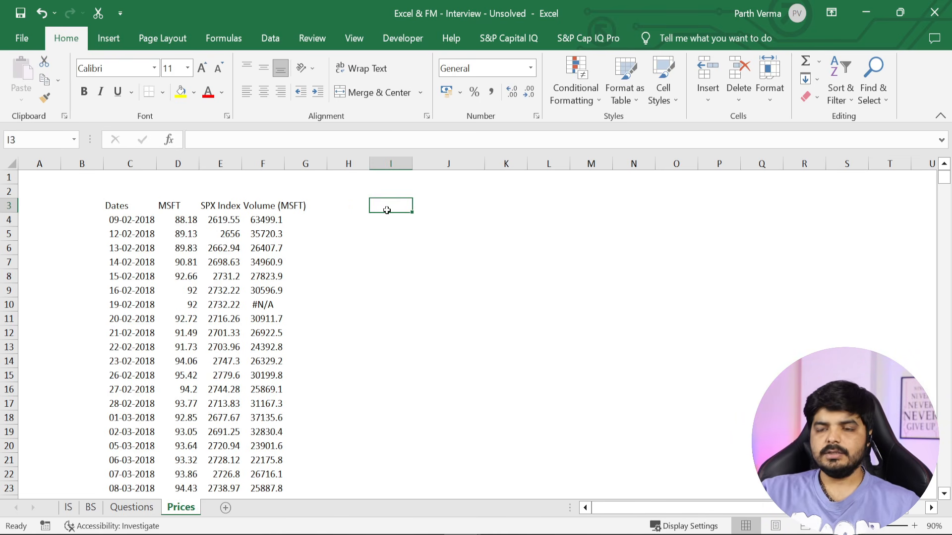
{"action": "type", "text": "Da"}
{"action": "key", "text": "Escape"}
Enter the heading Daily Returns in I2, then merge and center it across I2:J2
{"action": "key", "text": "Up"}
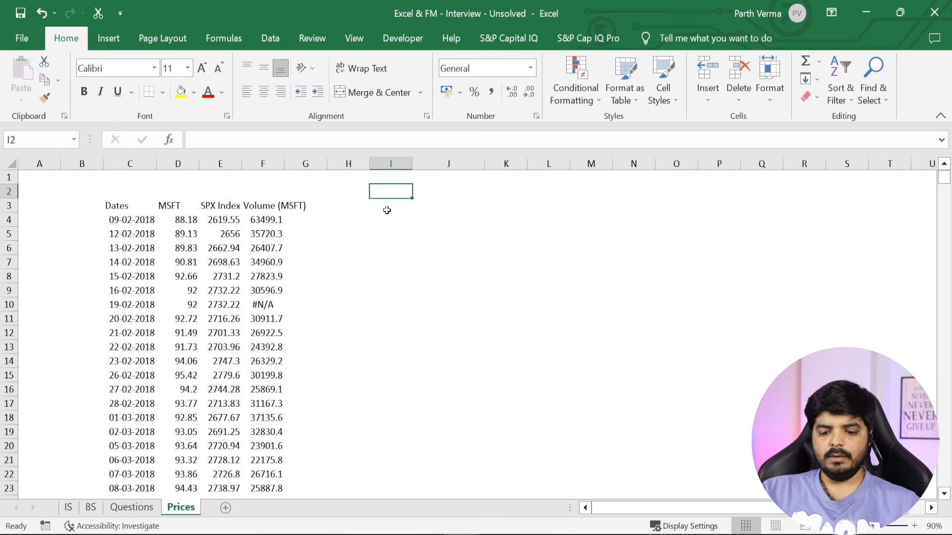
{"action": "type", "text": "Daily Ret"}
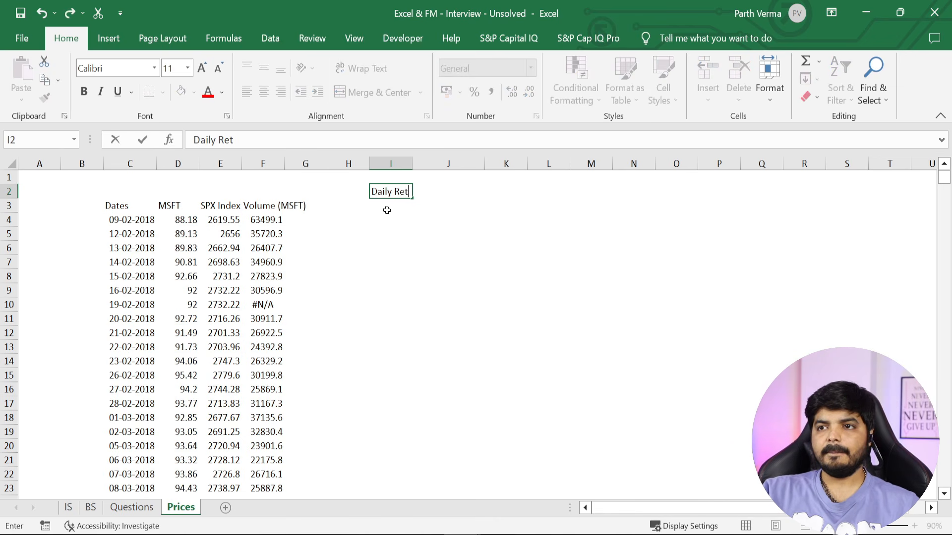
{"action": "type", "text": "urns"}
{"action": "key", "text": "Return"}
{"action": "key", "text": "Up"}
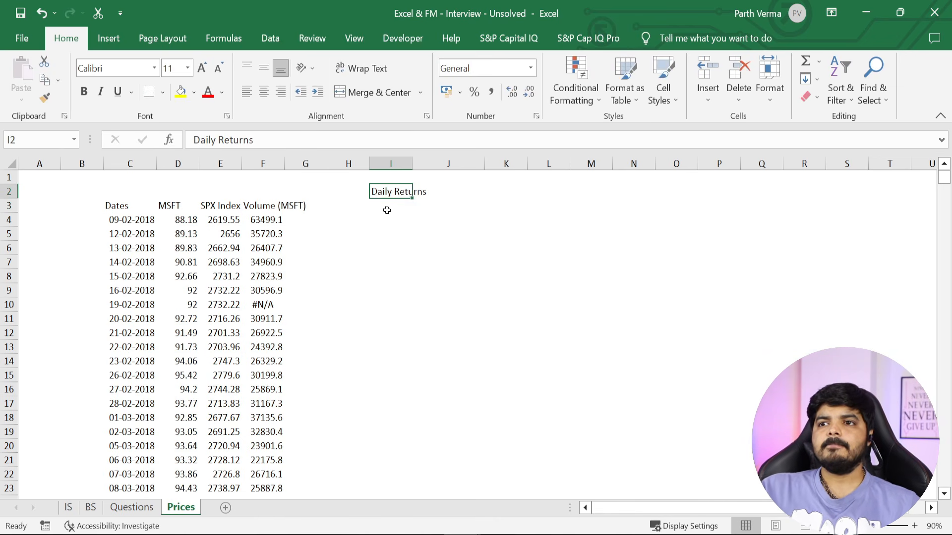
{"action": "key", "text": "shift+Right"}
{"action": "key", "text": "alt"}
{"action": "key", "text": "h"}
{"action": "key", "text": "m"}
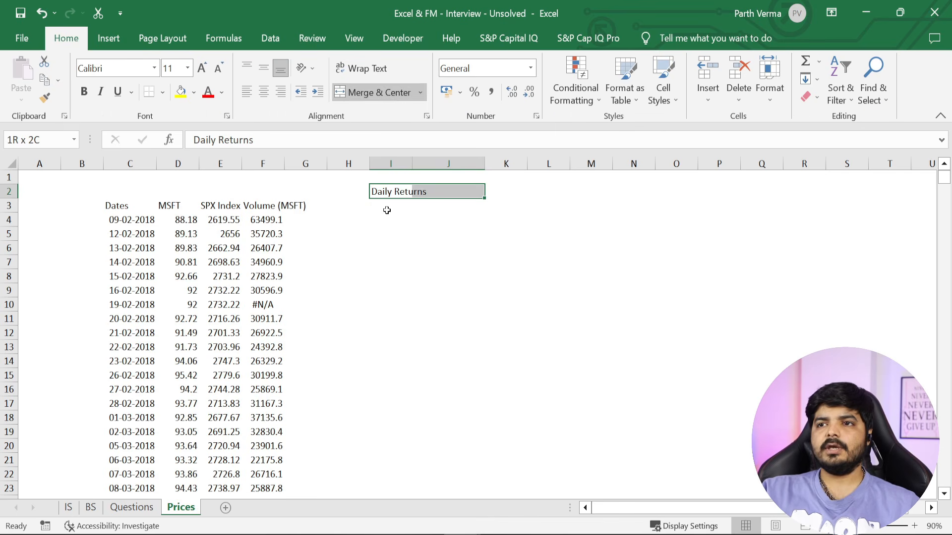
{"action": "key", "text": "c"}
Enter the column label MSFT in I3 under the Daily Returns heading
{"action": "key", "text": "Down"}
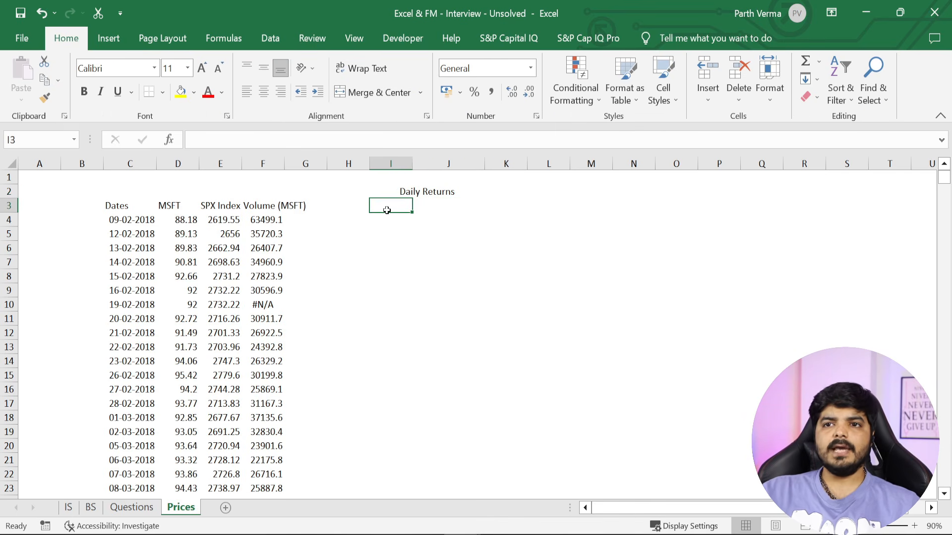
{"action": "type", "text": "MSFT"}
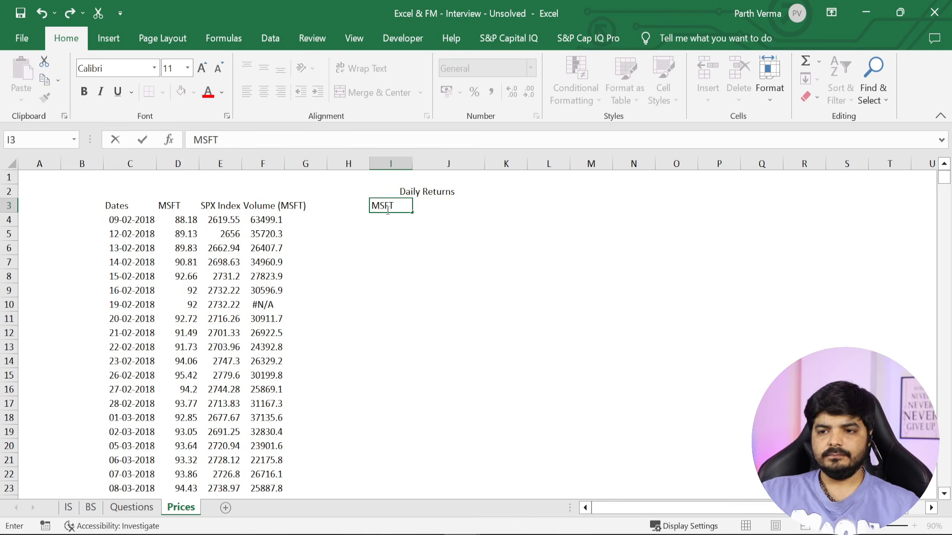
{"action": "key", "text": "Return"}
Extend the merged heading in I2 to read Daily Returns (%)
{"action": "key", "text": "Up"}
{"action": "key", "text": "Right"}
{"action": "key", "text": "Up"}
{"action": "key", "text": "F2"}
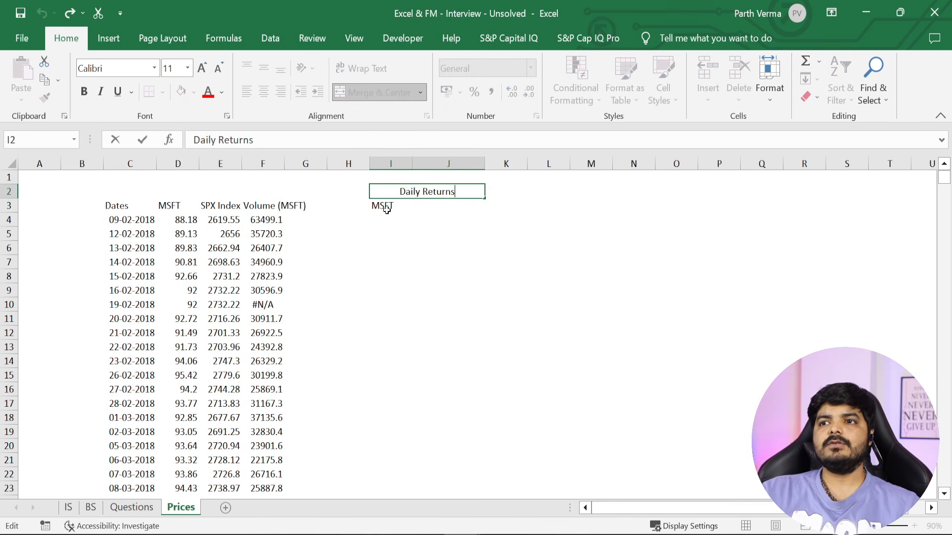
{"action": "type", "text": "(%)"}
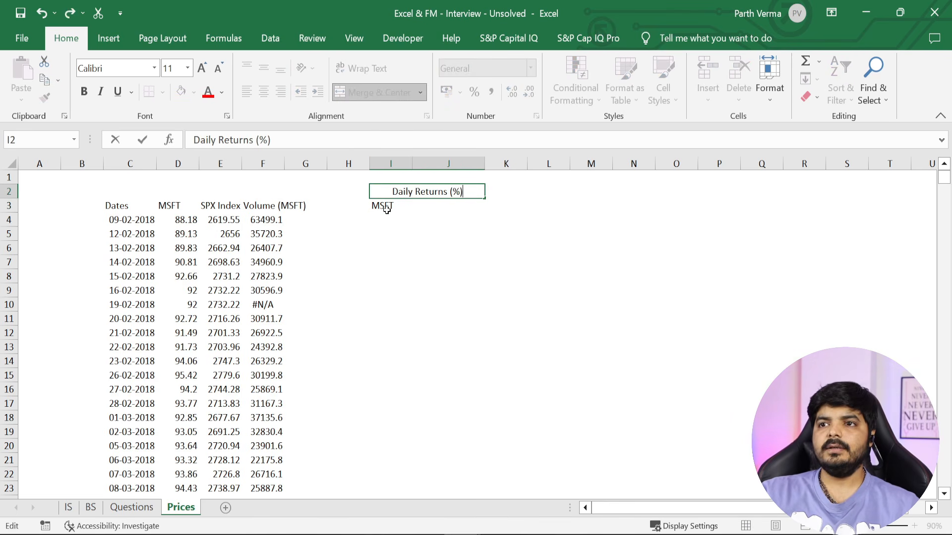
{"action": "key", "text": "Return"}
Enter the column label SPX Index in J3 beside the MSFT label
{"action": "type", "text": "SPX in"}
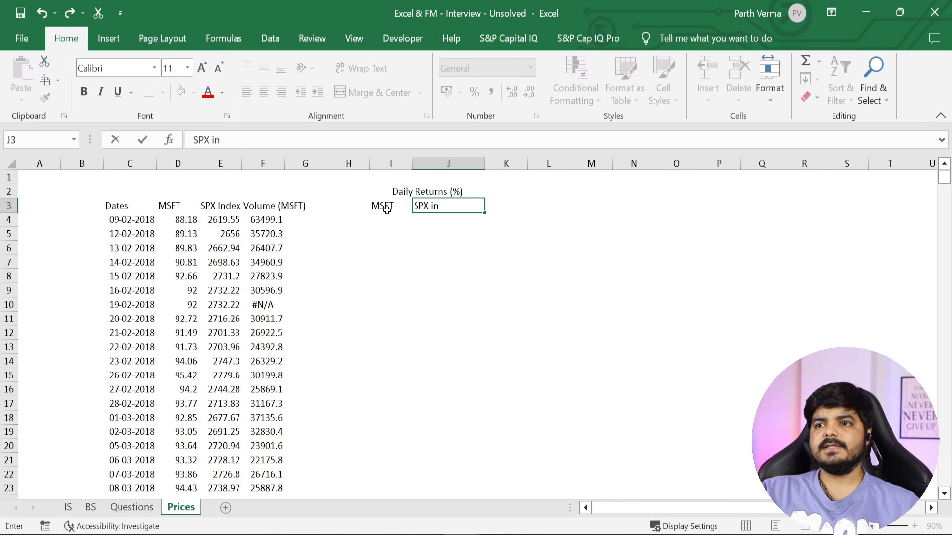
{"action": "key", "text": "BackSpace"}
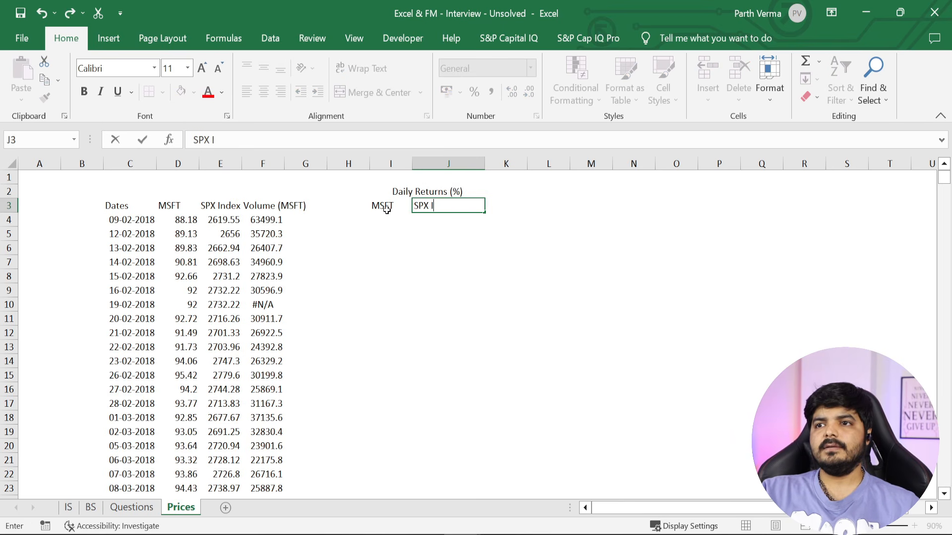
{"action": "type", "text": "ndex"}
{"action": "key", "text": "Return"}
Replace the label in I3 with the link =D3 and copy it across to J3 so both labels follow the price table headers
{"action": "left_click", "coordinate": [386, 208]}
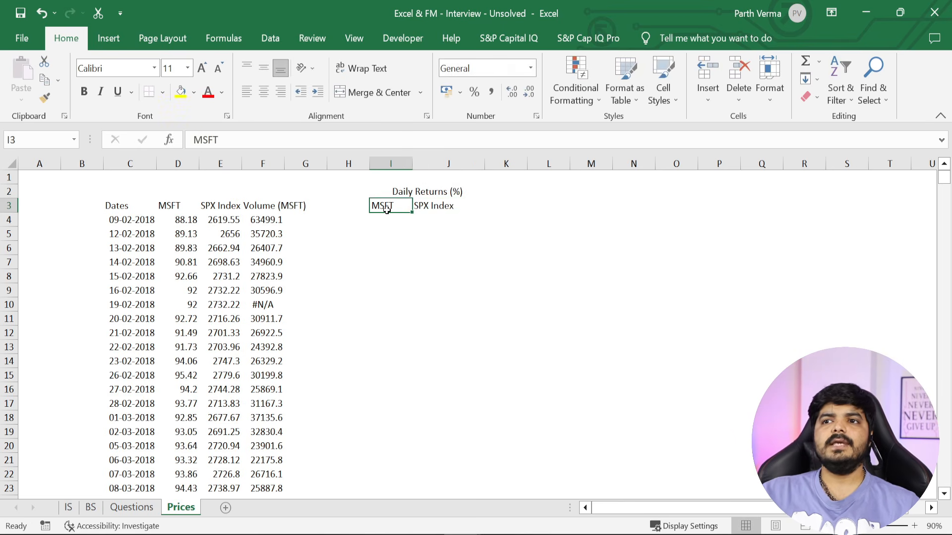
{"action": "key", "text": "Down"}
{"action": "type", "text": "="}
{"action": "key", "text": "Up"}
{"action": "key", "text": "Left"}
{"action": "key", "text": "Left"}
{"action": "key", "text": "Left"}
{"action": "key", "text": "Left"}
{"action": "key", "text": "Left"}
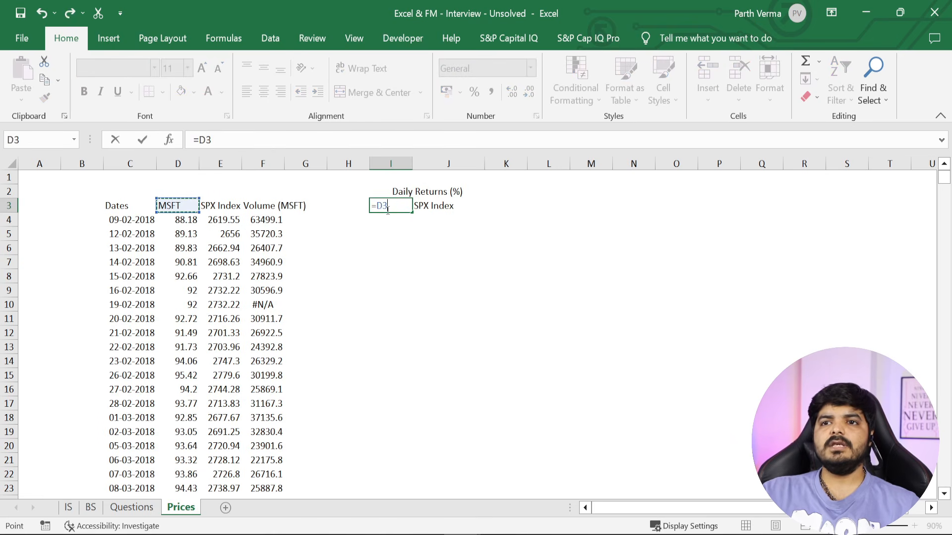
{"action": "key", "text": "Escape"}
{"action": "key", "text": "Up"}
{"action": "key", "text": "ctrl+c"}
{"action": "key", "text": "shift+Right"}
{"action": "key", "text": "Return"}
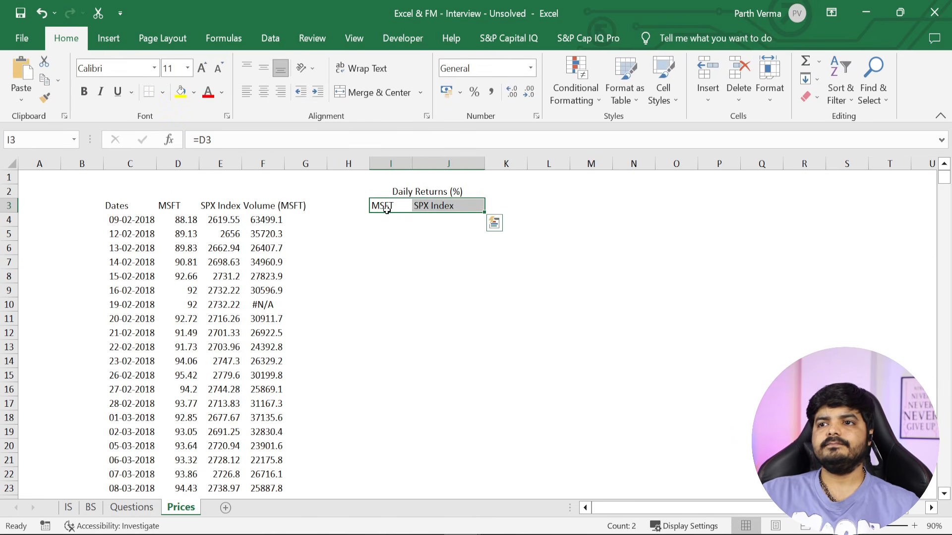
Turn on filters for the price table headers in row 3, and remove them again
{"action": "key", "text": "Down"}
{"action": "key", "text": "Left"}
{"action": "key", "text": "Left"}
{"action": "key", "text": "Left"}
{"action": "key", "text": "Left"}
{"action": "key", "text": "Left"}
{"action": "key", "text": "Up"}
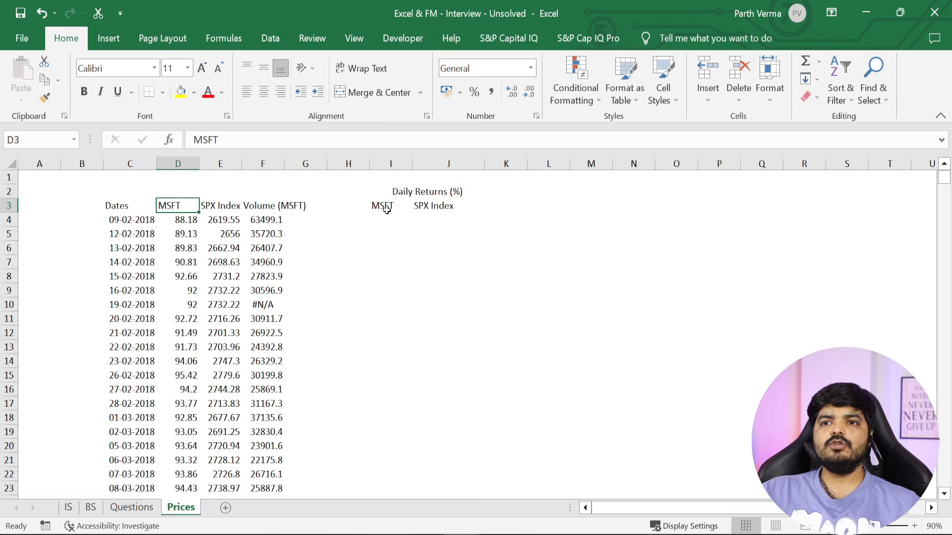
{"action": "key", "text": "ctrl+shift+l"}
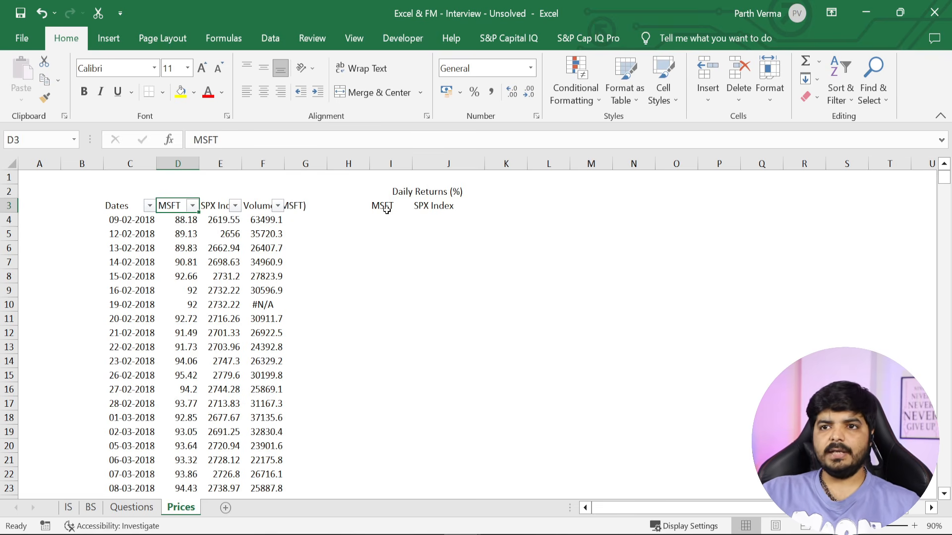
{"action": "key", "text": "ctrl+shift+l"}
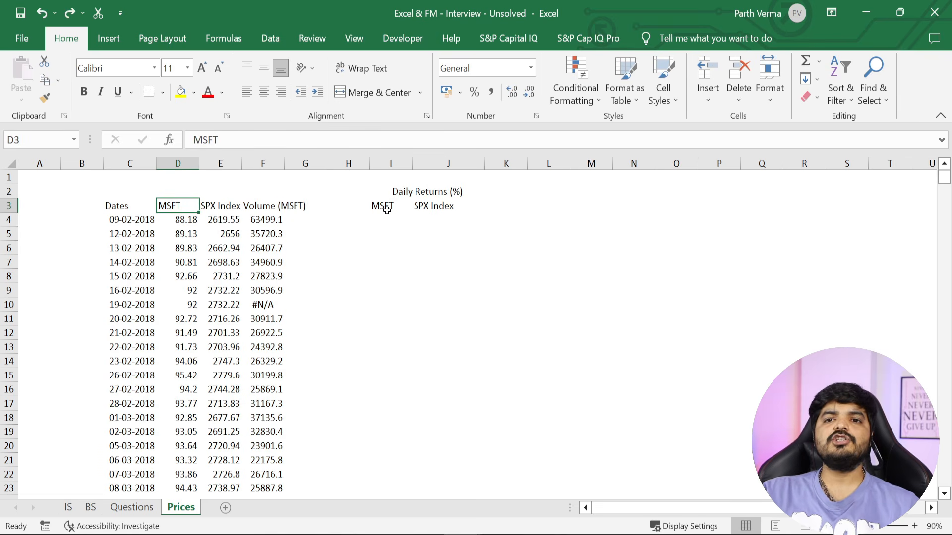
Turn on filters for the price table headers in row 3 and look through the MSFT and SPX Index filter value lists
{"action": "key", "text": "ctrl+shift+l"}
{"action": "key", "text": "Left"}
{"action": "key", "text": "Right"}
{"action": "key", "text": "alt+Down"}
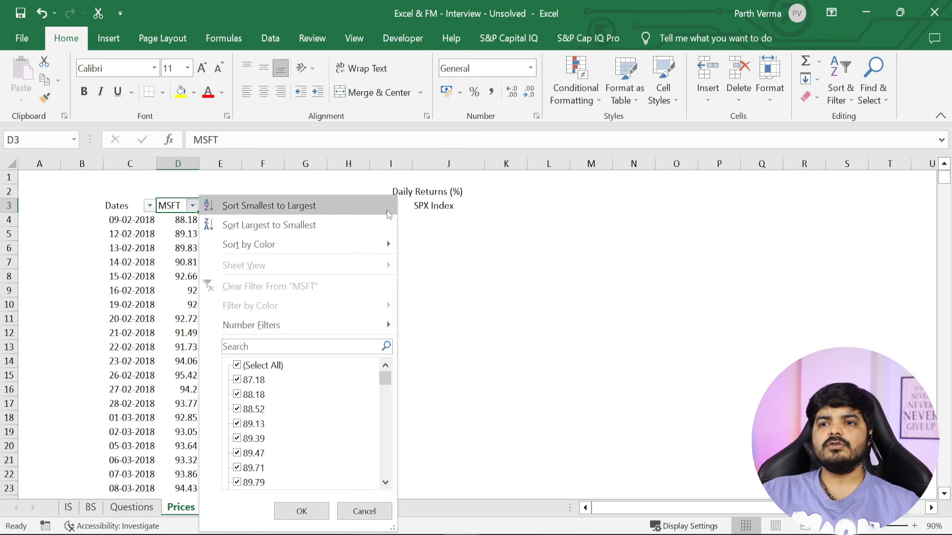
{"action": "left_click_drag", "start_coordinate": [390, 379], "coordinate": [396, 476]}
{"action": "left_click", "coordinate": [302, 511]}
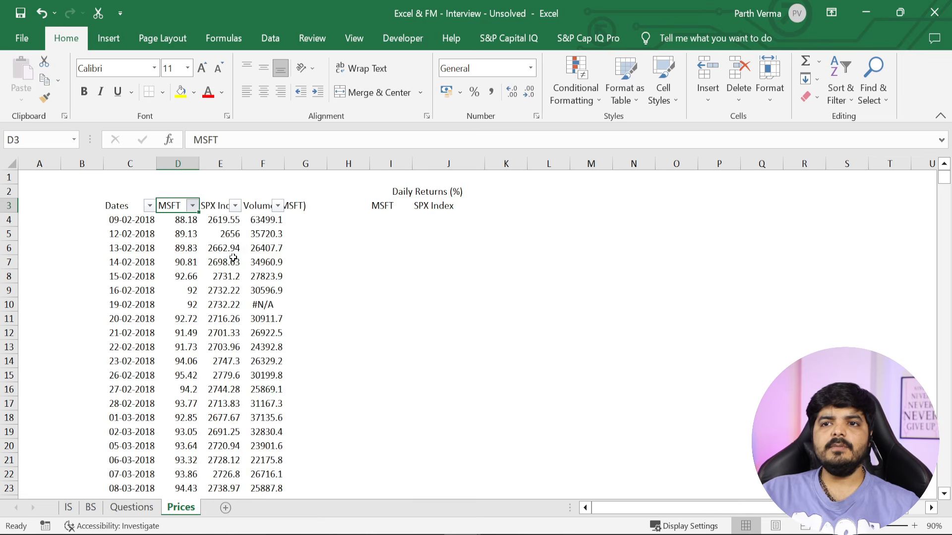
{"action": "key", "text": "Right"}
{"action": "key", "text": "alt+Down"}
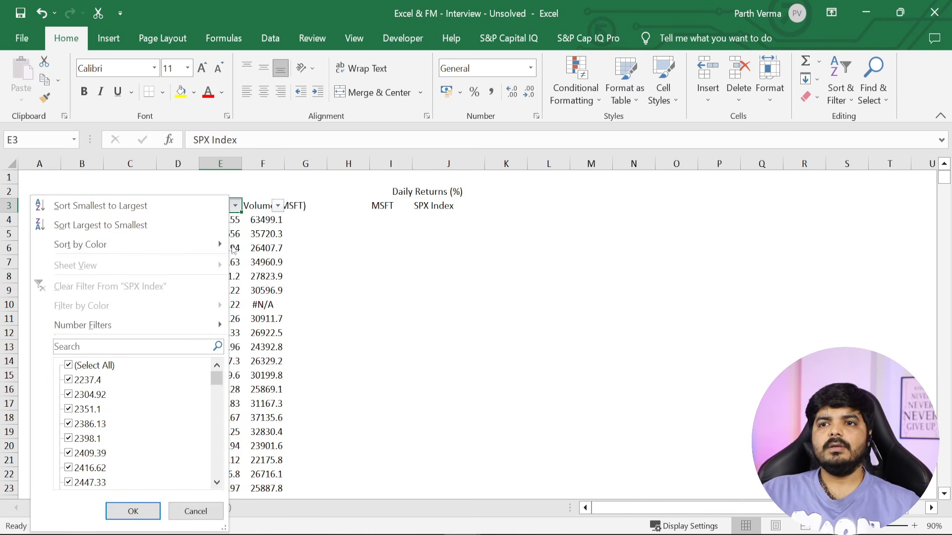
{"action": "left_click_drag", "start_coordinate": [217, 381], "coordinate": [221, 350]}
{"action": "left_click", "coordinate": [274, 314]}
Calculate the first MSFT daily return in I5 with the formula =D5/D4-1
{"action": "left_click", "coordinate": [387, 226]}
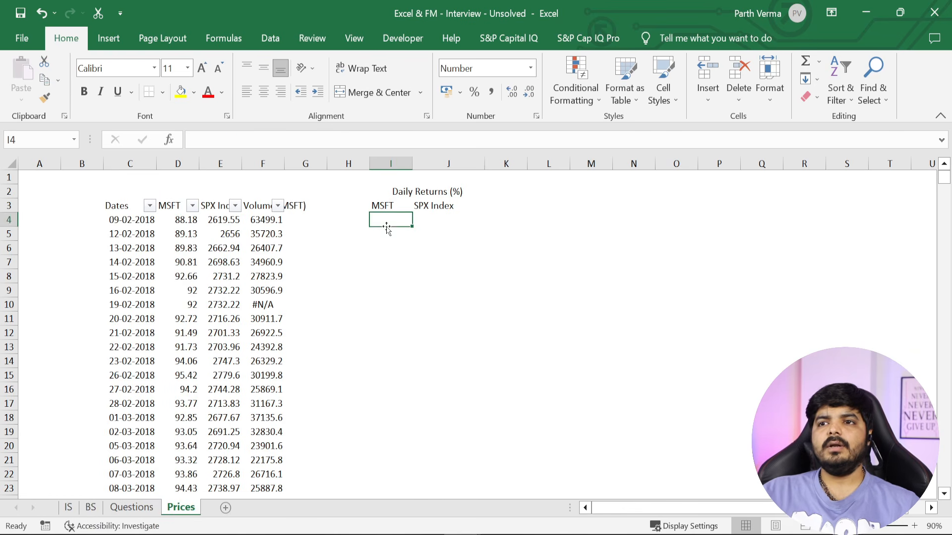
{"action": "left_click", "coordinate": [388, 235]}
{"action": "type", "text": "="}
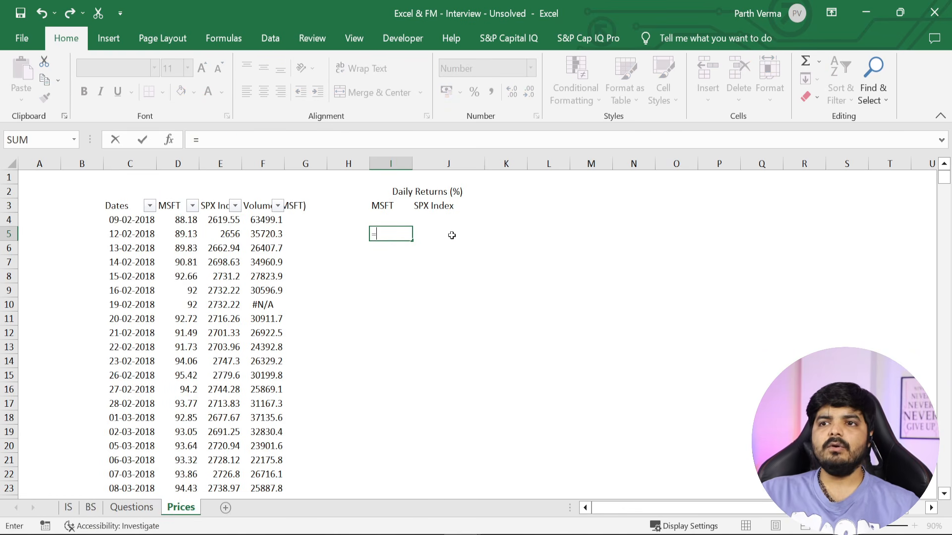
{"action": "key", "text": "Left"}
{"action": "key", "text": "Left"}
{"action": "key", "text": "Left"}
{"action": "key", "text": "Left"}
{"action": "key", "text": "Left"}
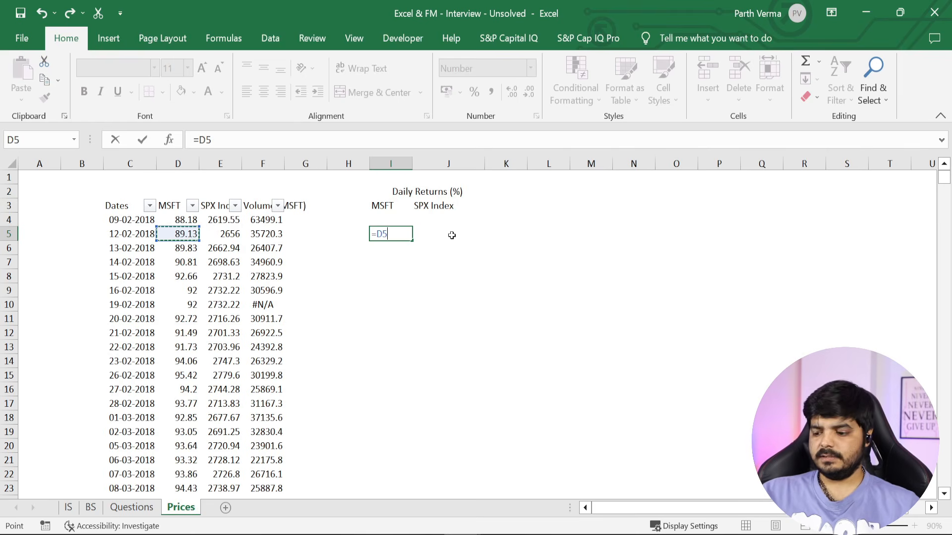
{"action": "type", "text": "/"}
{"action": "key", "text": "Left"}
{"action": "key", "text": "Left"}
{"action": "key", "text": "Left"}
{"action": "key", "text": "Left"}
{"action": "key", "text": "Left"}
{"action": "key", "text": "Up"}
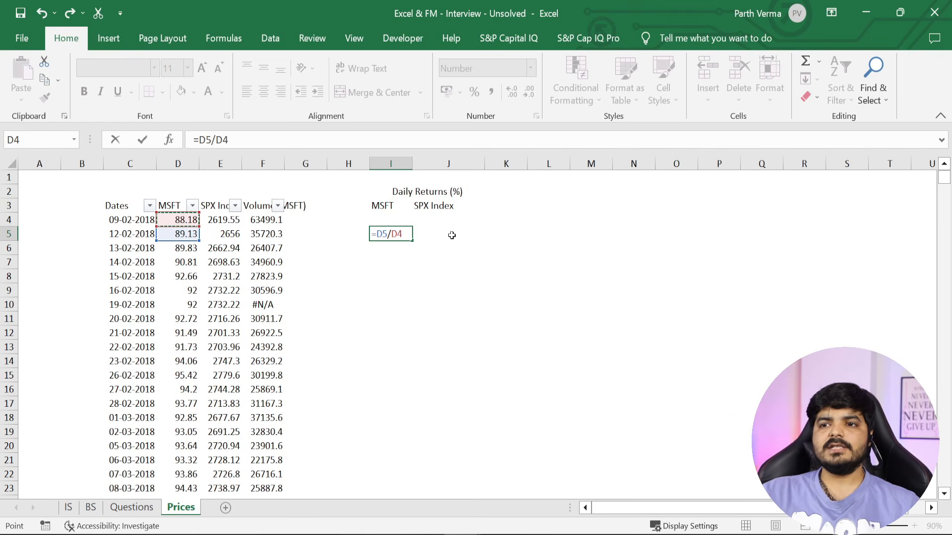
{"action": "type", "text": "-1"}
{"action": "key", "text": "Return"}
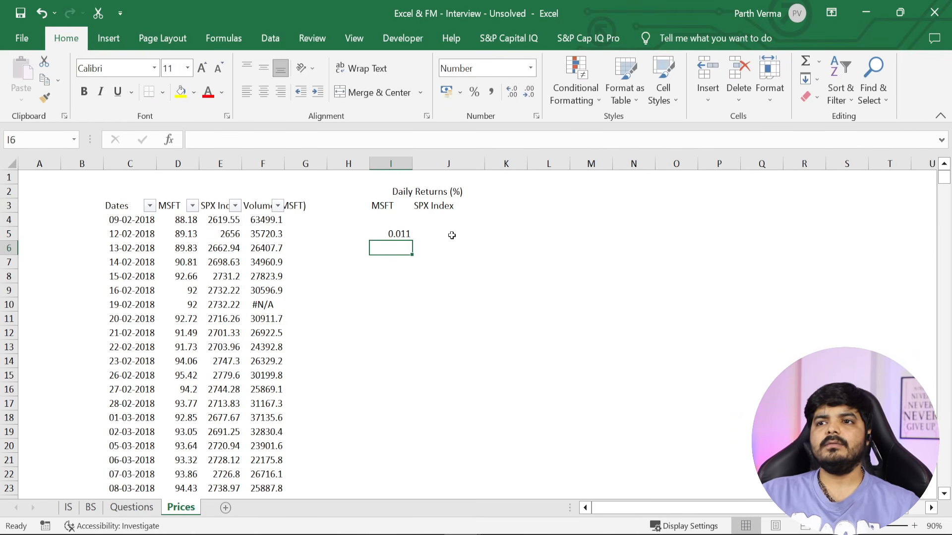
Examine how far the price table extends by checking the first and last data rows of the Volume (MSFT) column
{"action": "key", "text": "Up"}
{"action": "key", "text": "ctrl+c"}
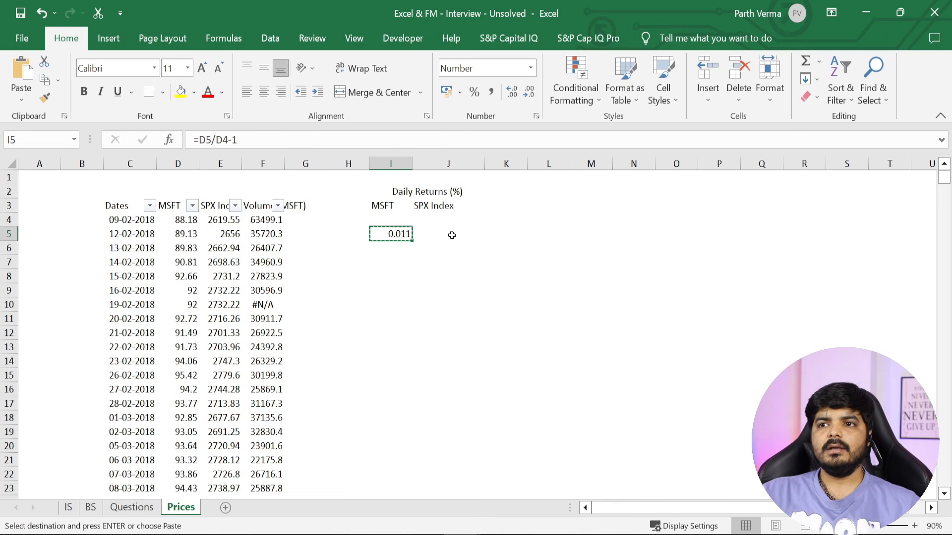
{"action": "key", "text": "Left"}
{"action": "key", "text": "Left"}
{"action": "key", "text": "Left"}
{"action": "key", "text": "ctrl+Down"}
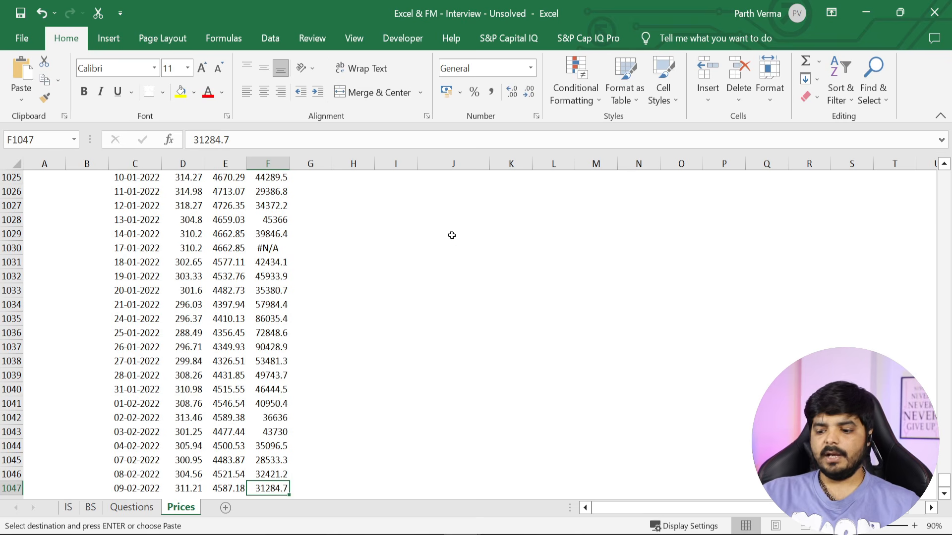
{"action": "key", "text": "ctrl+Up"}
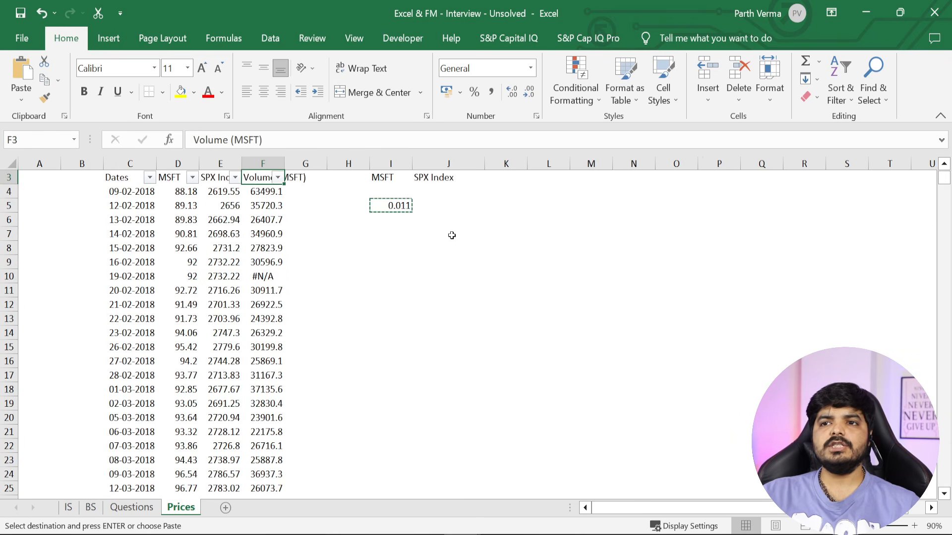
{"action": "key", "text": "Right"}
{"action": "key", "text": "Right"}
{"action": "key", "text": "Right"}
{"action": "key", "text": "Down"}
{"action": "key", "text": "Down"}
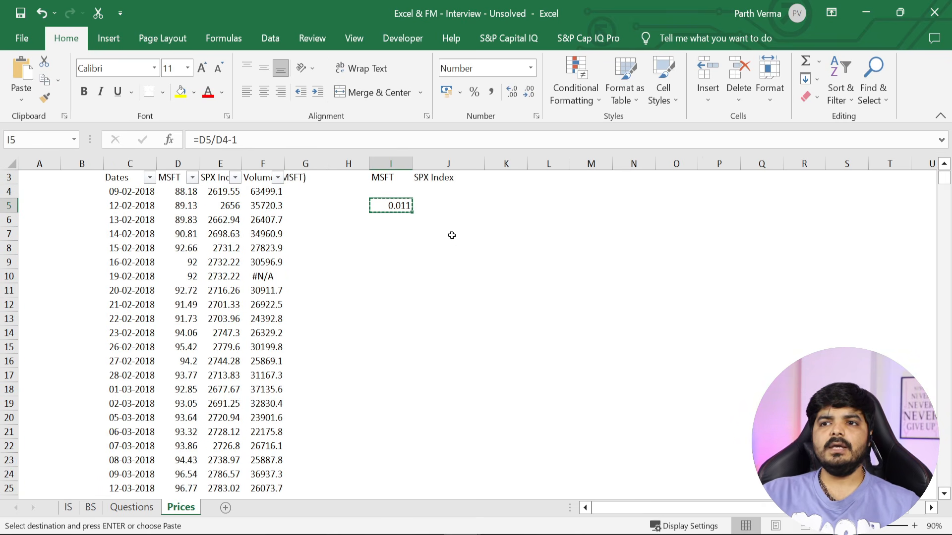
{"action": "key", "text": "ctrl+Left"}
{"action": "key", "text": "ctrl+Left"}
{"action": "key", "text": "ctrl+Right"}
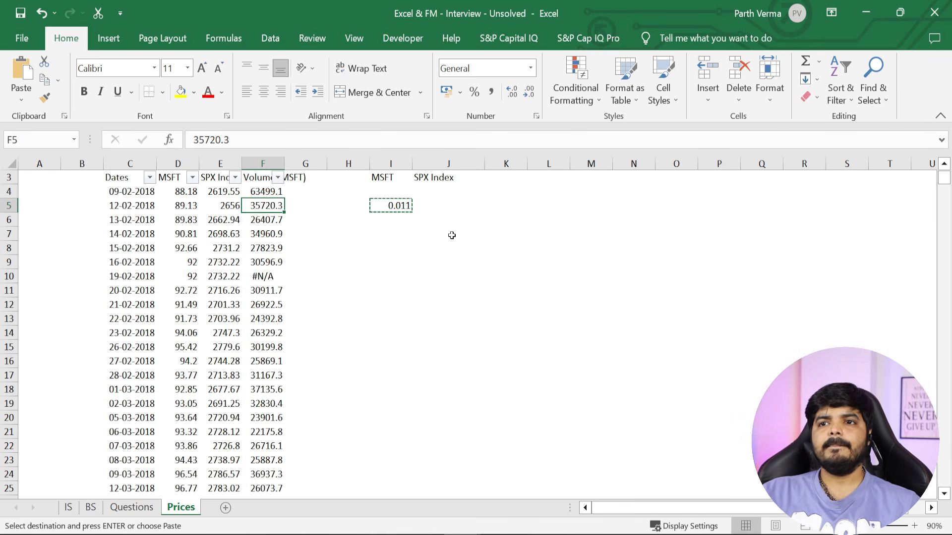
{"action": "key", "text": "ctrl+Down"}
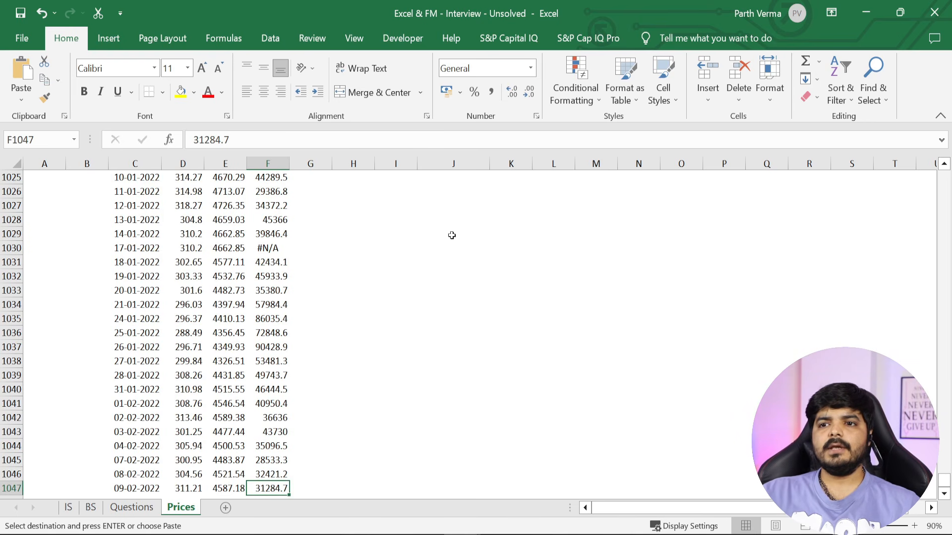
{"action": "key", "text": "ctrl+Up"}
{"action": "key", "text": "Down"}
{"action": "key", "text": "Down"}
{"action": "key", "text": "Down"}
{"action": "key", "text": "Down"}
{"action": "key", "text": "Down"}
{"action": "key", "text": "Down"}
{"action": "key", "text": "Down"}
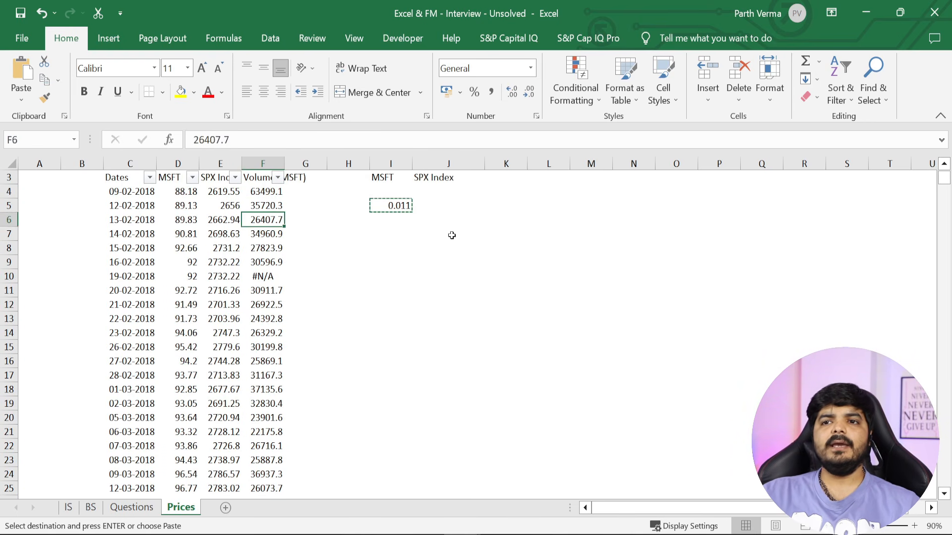
{"action": "key", "text": "Up"}
{"action": "key", "text": "Down"}
{"action": "key", "text": "Down"}
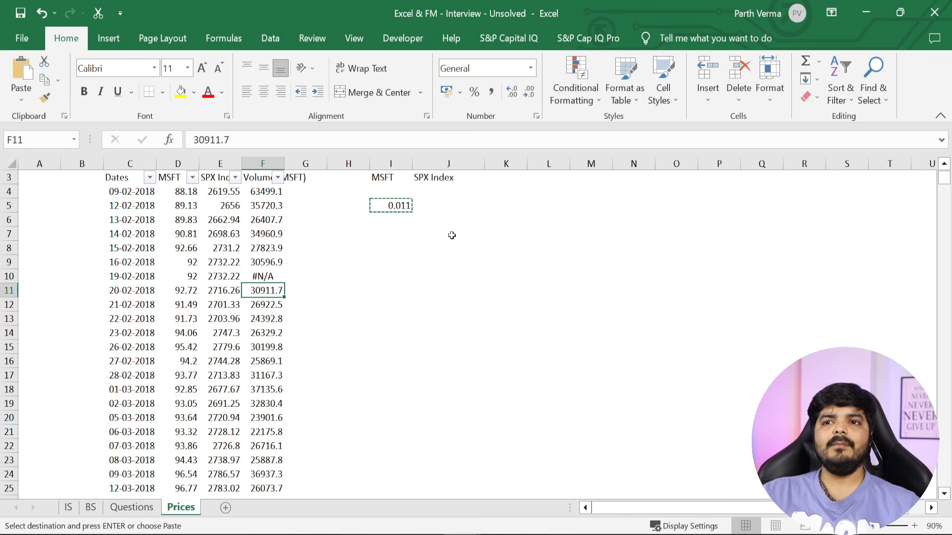
{"action": "key", "text": "Escape"}
{"action": "key", "text": "Up"}
{"action": "key", "text": "Up"}
{"action": "key", "text": "Up"}
{"action": "key", "text": "Up"}
{"action": "key", "text": "Up"}
{"action": "key", "text": "Up"}
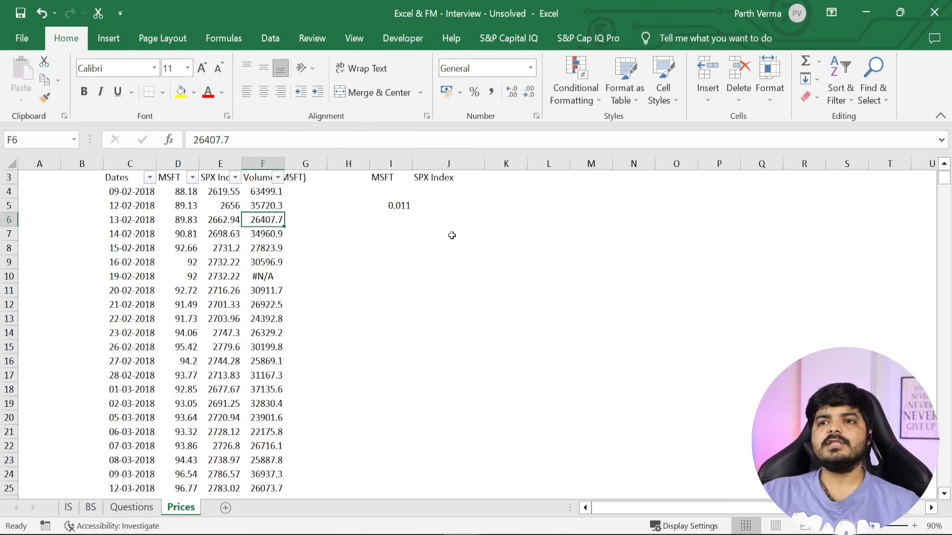
{"action": "key", "text": "Right"}
{"action": "key", "text": "Right"}
{"action": "key", "text": "Right"}
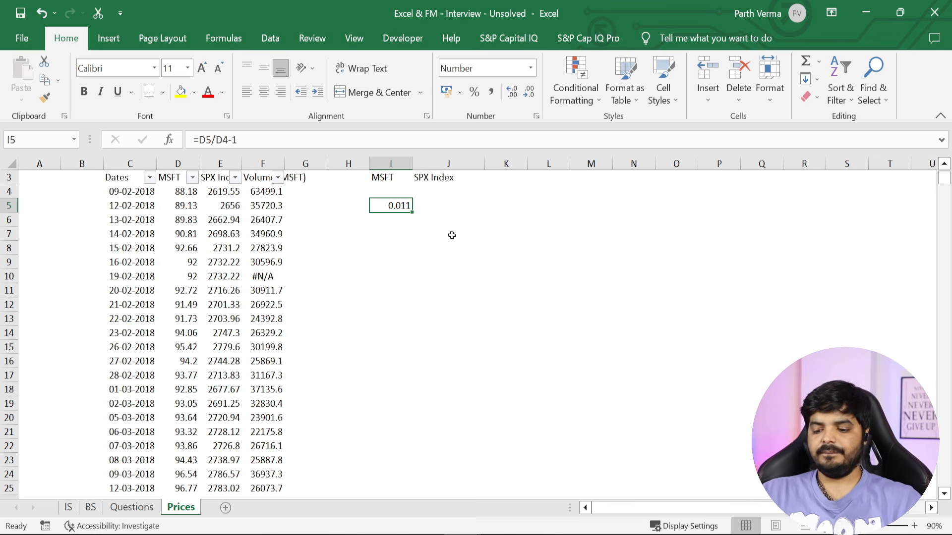
Copy the MSFT return formula in I5 down through I1047, the last row of the price data
{"action": "key", "text": "ctrl+c"}
{"action": "key", "text": "Left"}
{"action": "key", "text": "Left"}
{"action": "key", "text": "Left"}
{"action": "key", "text": "Left"}
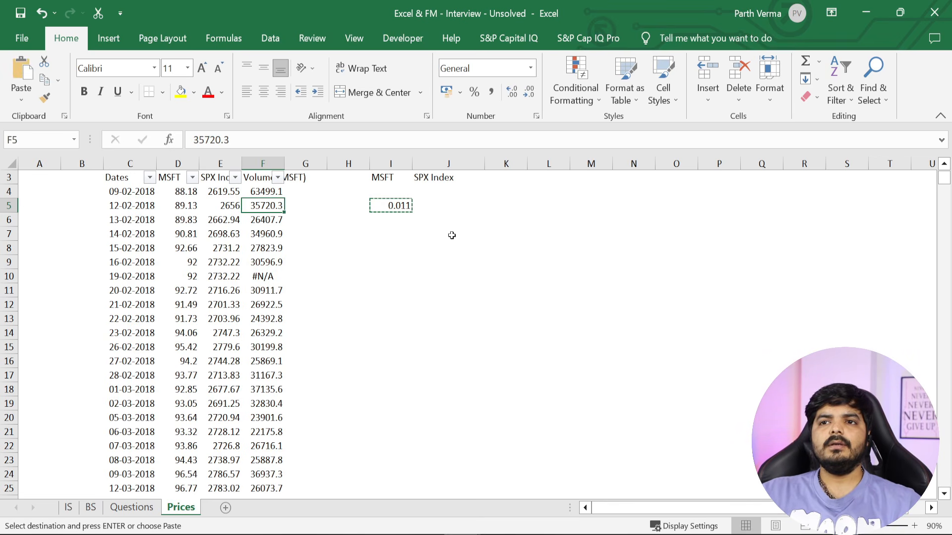
{"action": "key", "text": "Right"}
{"action": "key", "text": "ctrl+Down"}
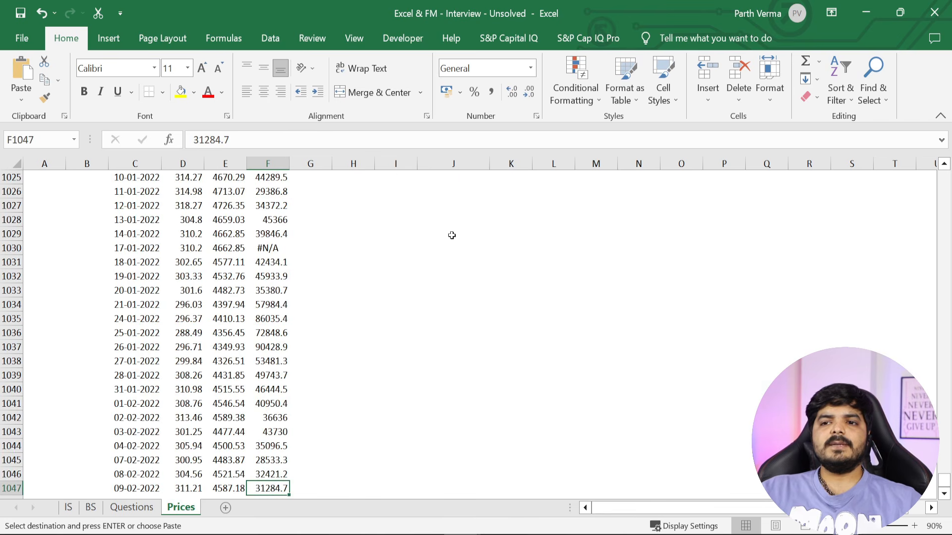
{"action": "key", "text": "Right"}
{"action": "key", "text": "Right"}
{"action": "key", "text": "Right"}
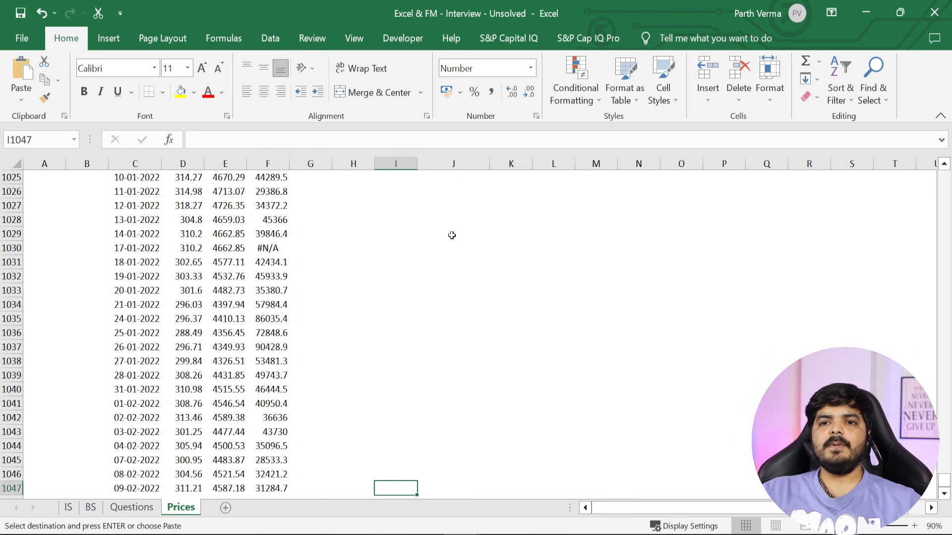
{"action": "key", "text": "ctrl+shift+Up"}
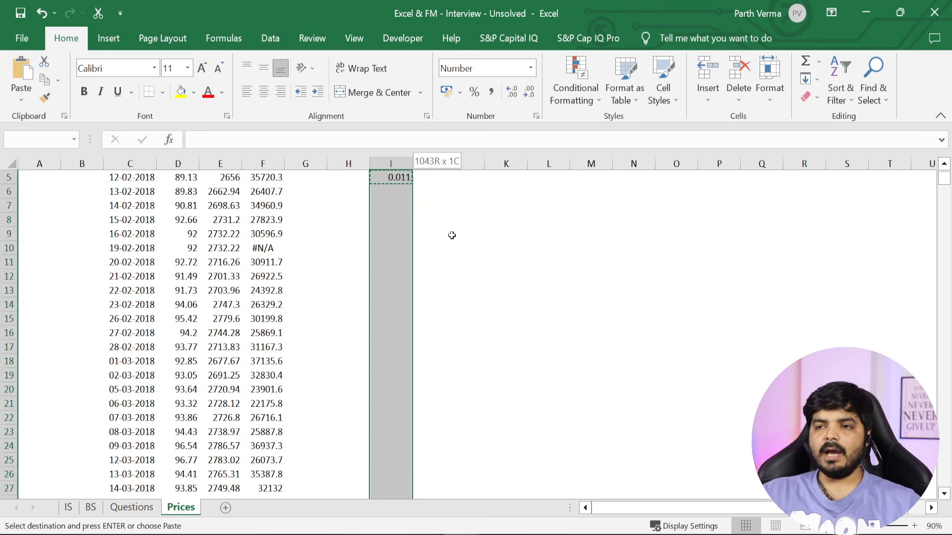
{"action": "key", "text": "ctrl+v"}
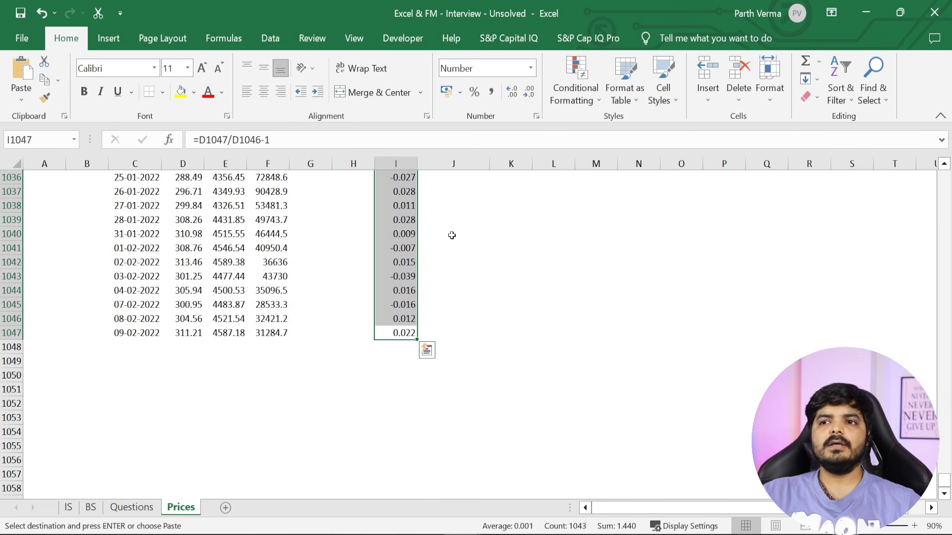
Format the MSFT daily returns in I5:I1047 as percentages with two decimal places
{"action": "key", "text": "alt"}
{"action": "key", "text": "h"}
{"action": "key", "text": "p"}
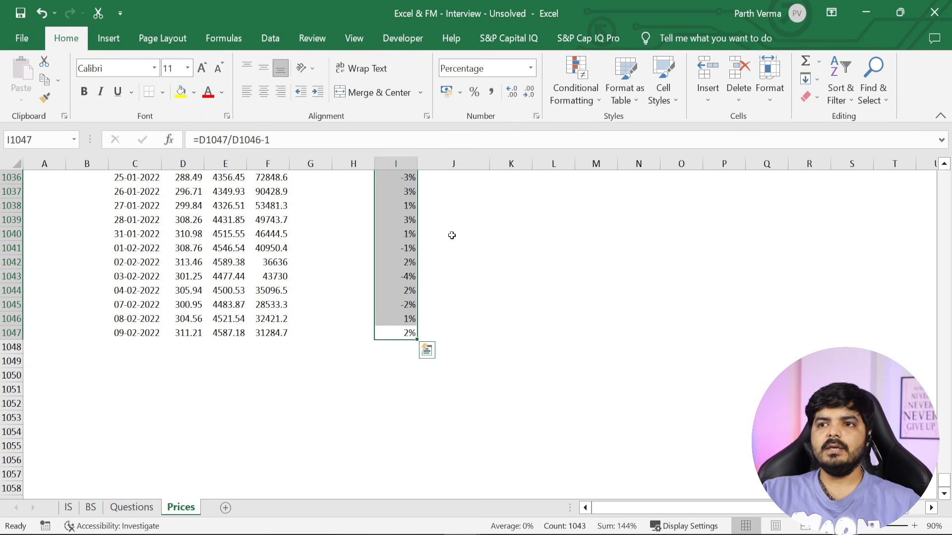
{"action": "key", "text": "alt"}
{"action": "key", "text": "h"}
{"action": "key", "text": "0"}
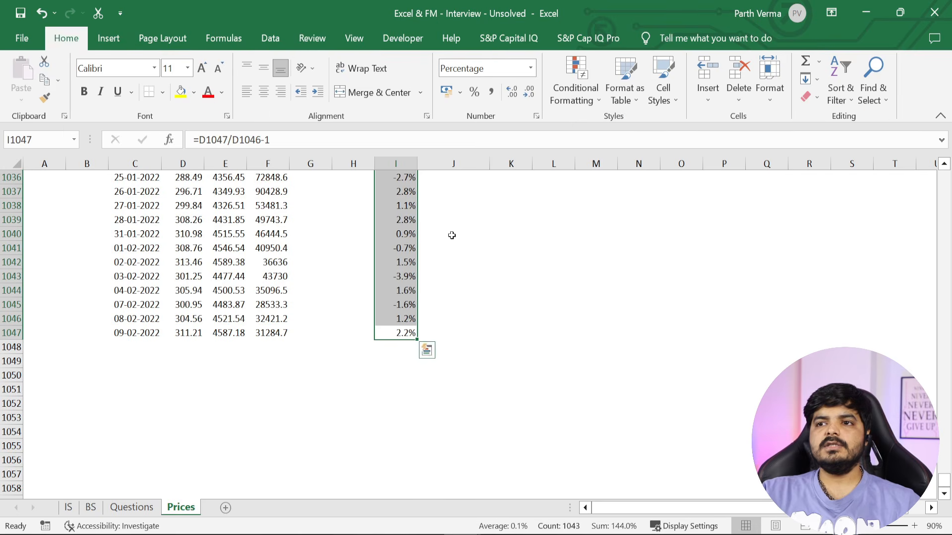
{"action": "key", "text": "alt"}
{"action": "key", "text": "h"}
{"action": "key", "text": "0"}
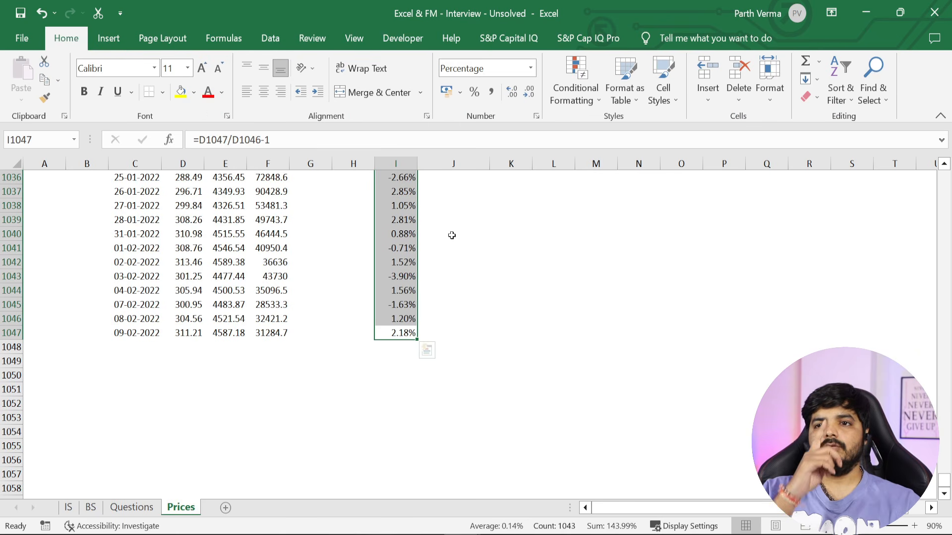
Copy the return formula from I5 to J5 for the SPX Index and check its cell references
{"action": "key", "text": "ctrl+Up"}
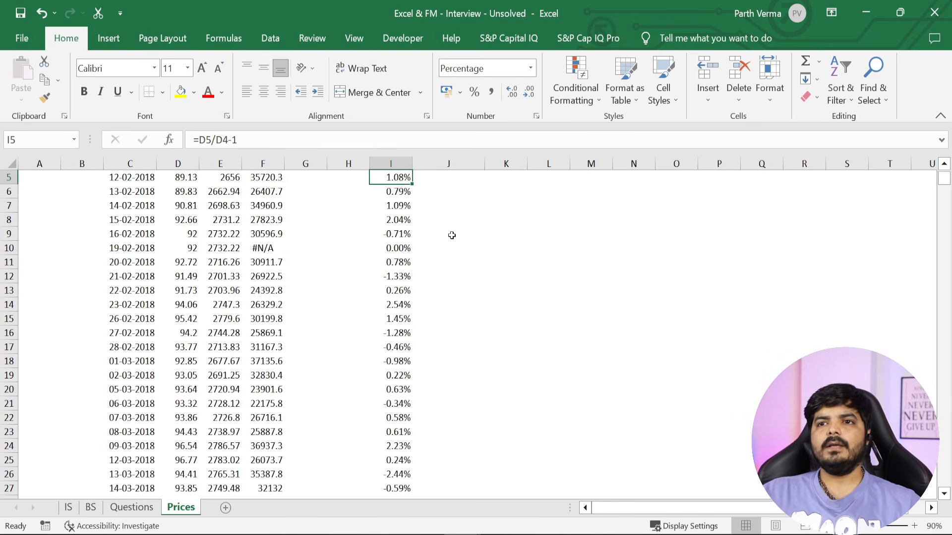
{"action": "key", "text": "Up"}
{"action": "key", "text": "Up"}
{"action": "key", "text": "Up"}
{"action": "key", "text": "Up"}
{"action": "key", "text": "Down"}
{"action": "key", "text": "Down"}
{"action": "key", "text": "Down"}
{"action": "key", "text": "Down"}
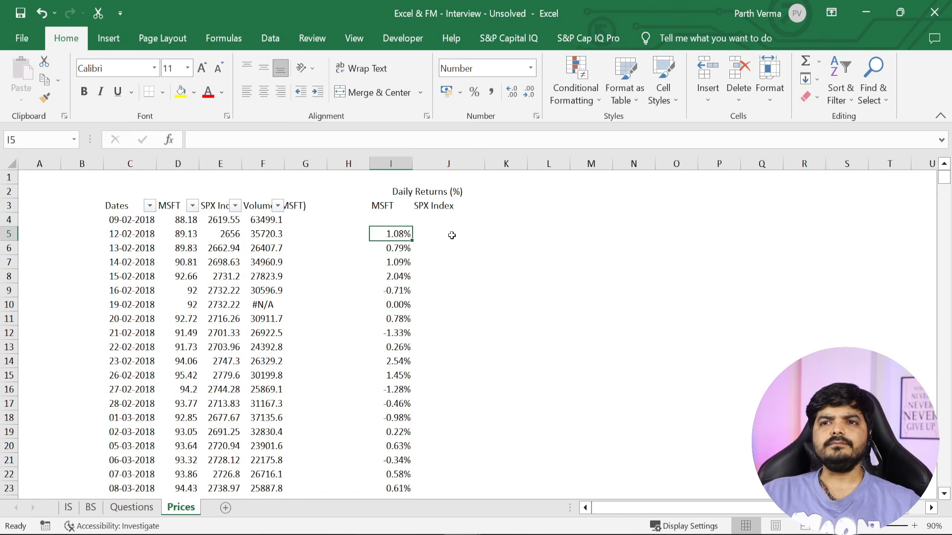
{"action": "key", "text": "F2"}
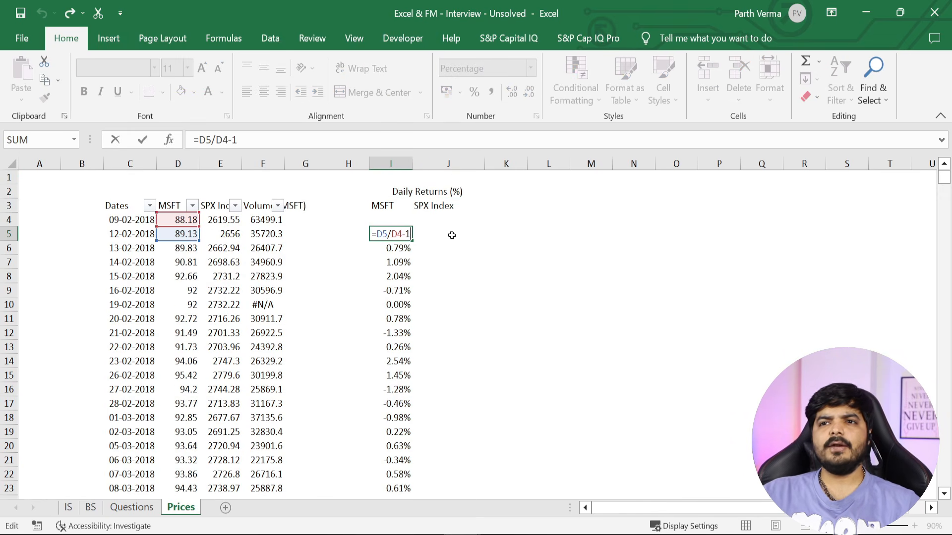
{"action": "key", "text": "Escape"}
{"action": "key", "text": "ctrl+c"}
{"action": "key", "text": "Right"}
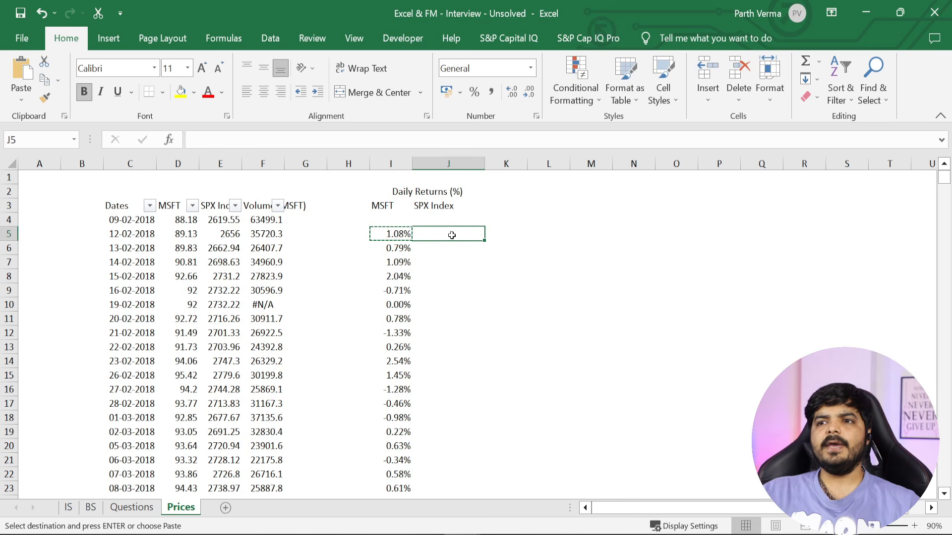
{"action": "key", "text": "ctrl+v"}
{"action": "key", "text": "F2"}
{"action": "key", "text": "Escape"}
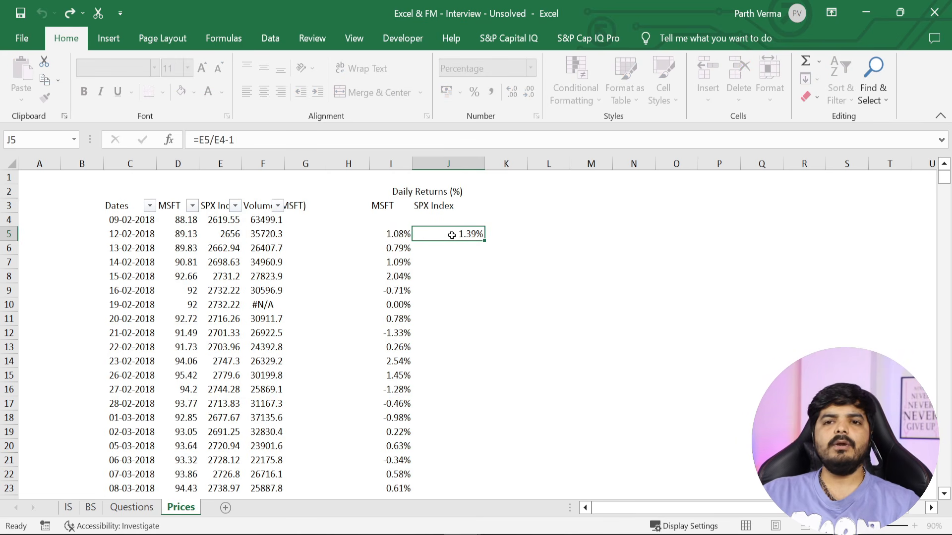
Copy the SPX Index return formula in J5 down through J1047 and go back to the Daily Returns (%) heading
{"action": "key", "text": "ctrl+c"}
{"action": "key", "text": "Left"}
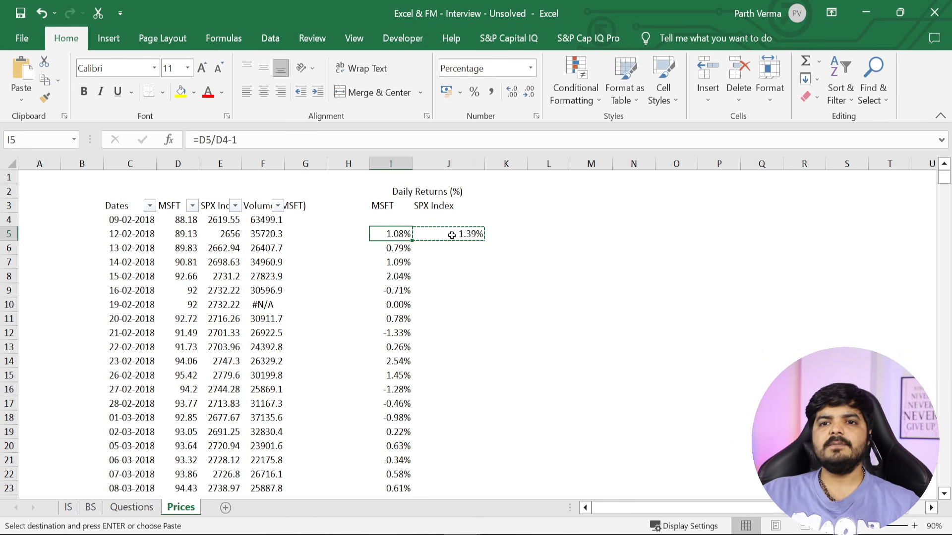
{"action": "key", "text": "ctrl+Down"}
{"action": "key", "text": "Right"}
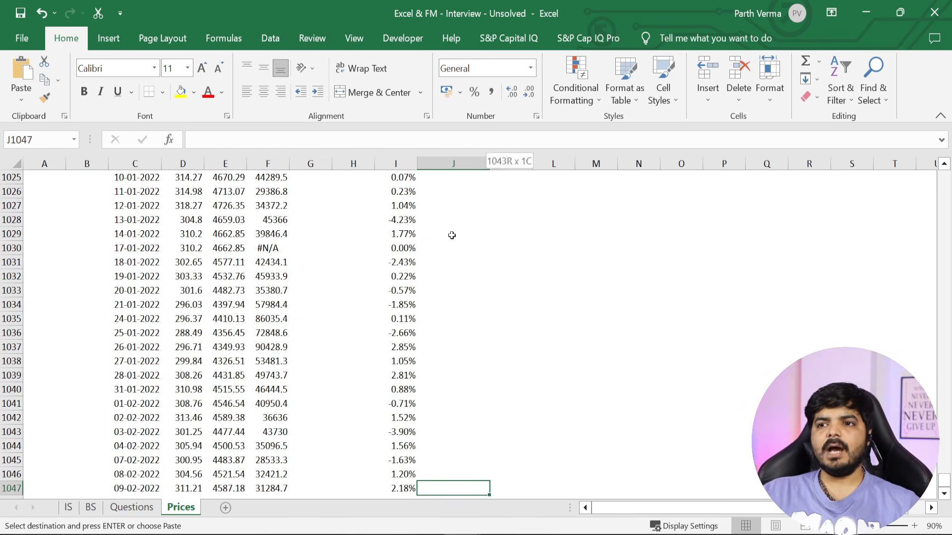
{"action": "key", "text": "ctrl+shift+Up"}
{"action": "key", "text": "ctrl+v"}
{"action": "key", "text": "ctrl+Up"}
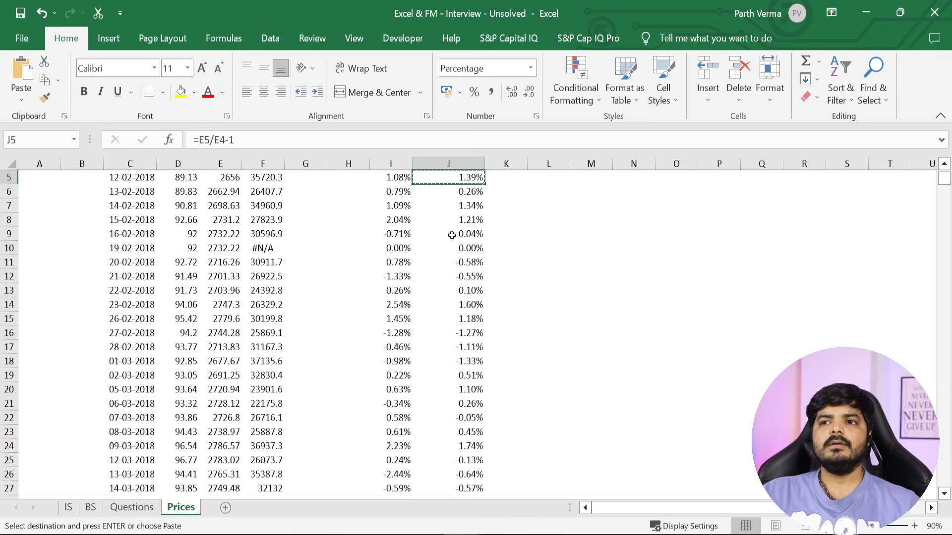
{"action": "key", "text": "Up"}
{"action": "key", "text": "Up"}
{"action": "key", "text": "Up"}
{"action": "key", "text": "Up"}
{"action": "key", "text": "Down"}
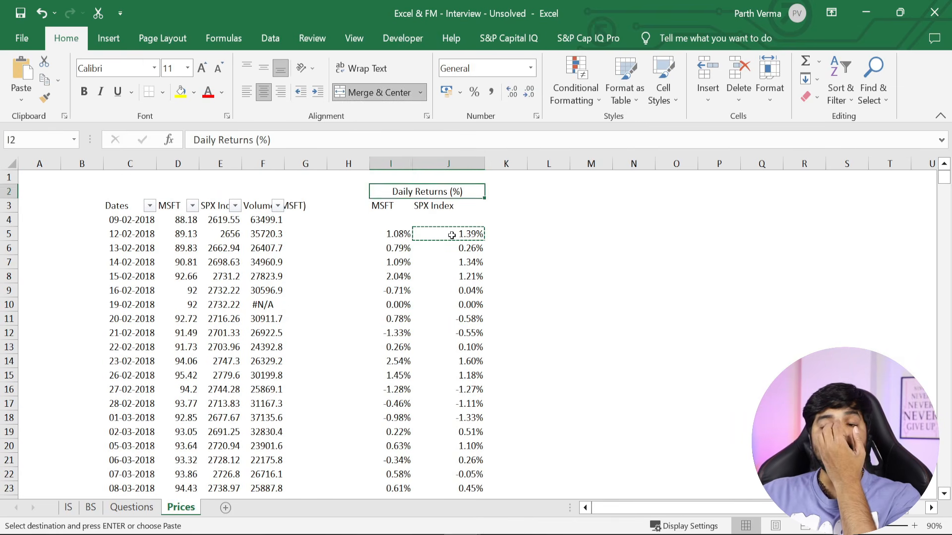
{"action": "key", "text": "Down"}
{"action": "key", "text": "Up"}
{"action": "key", "text": "Up"}
{"action": "key", "text": "Down"}
{"action": "key", "text": "Right"}
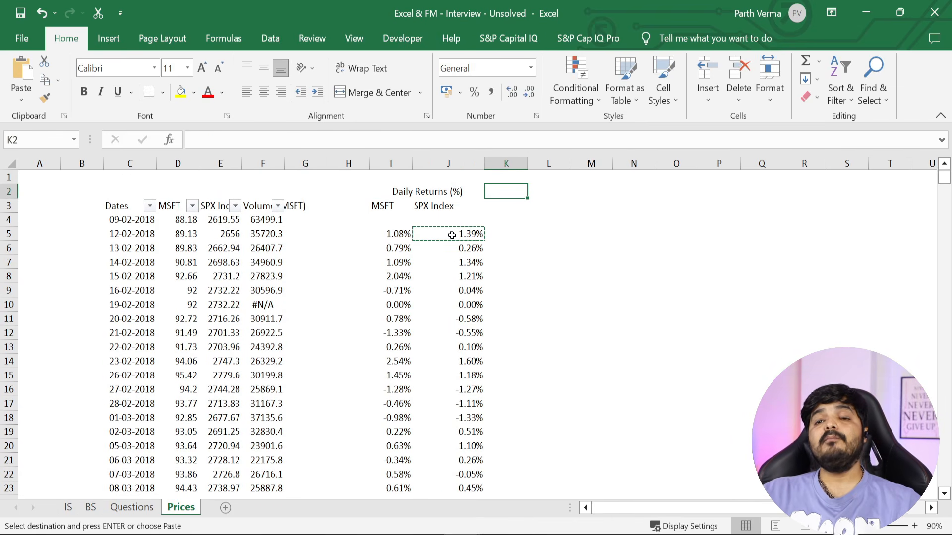
{"action": "key", "text": "Down"}
{"action": "key", "text": "Left"}
{"action": "key", "text": "Left"}
{"action": "key", "text": "Up"}
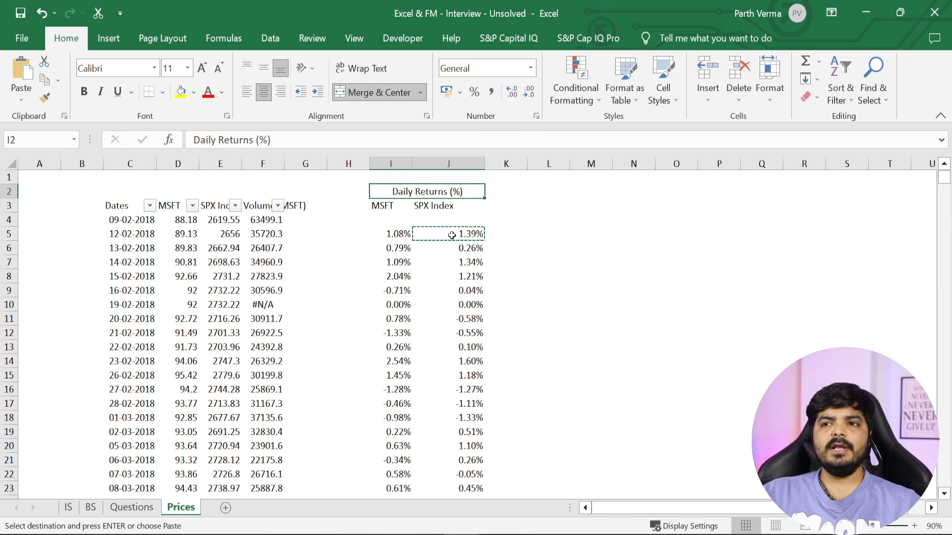
Enter the label "Regression Beta" in L5, beside the daily returns
{"action": "key", "text": "Right"}
{"action": "key", "text": "Right"}
{"action": "key", "text": "Down"}
{"action": "key", "text": "Down"}
{"action": "key", "text": "Down"}
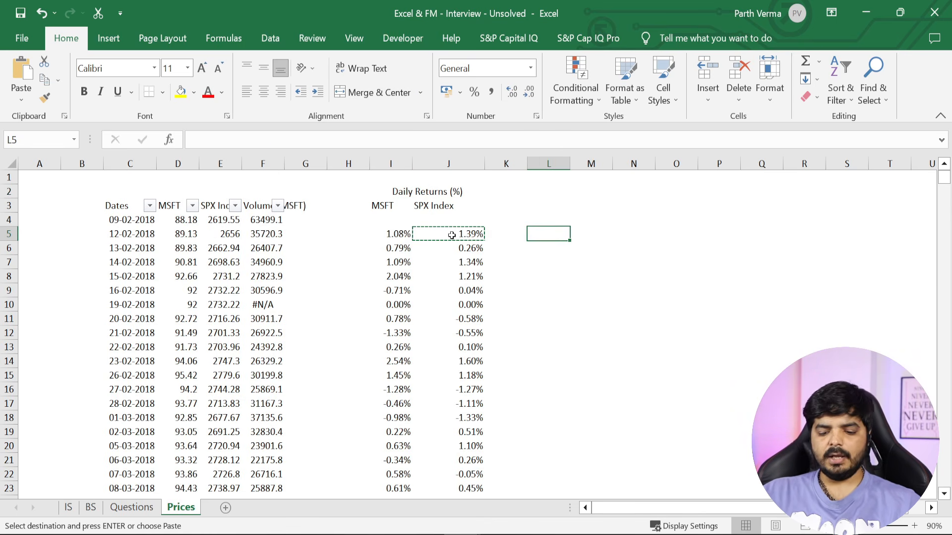
{"action": "type", "text": "Regression"}
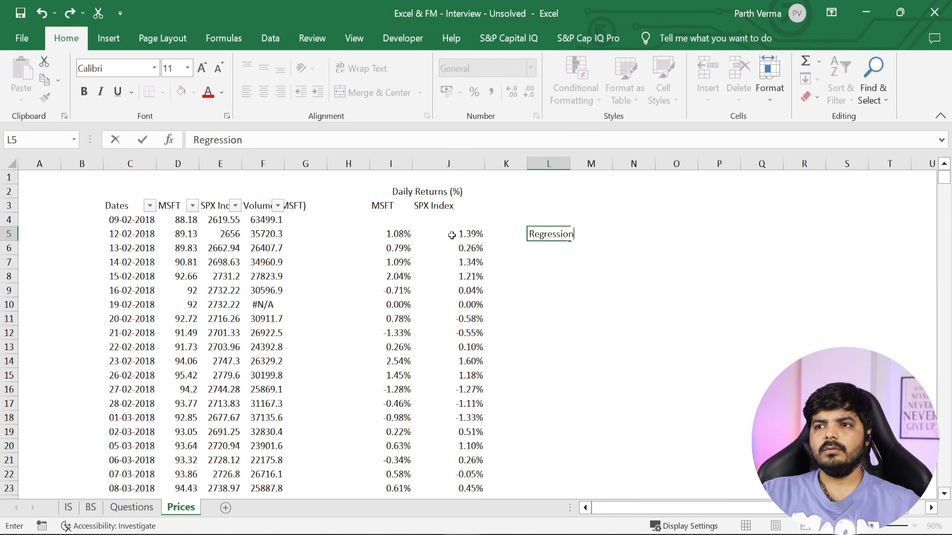
{"action": "type", "text": " Beta"}
{"action": "key", "text": "Return"}
{"action": "key", "text": "Up"}
{"action": "key", "text": "Right"}
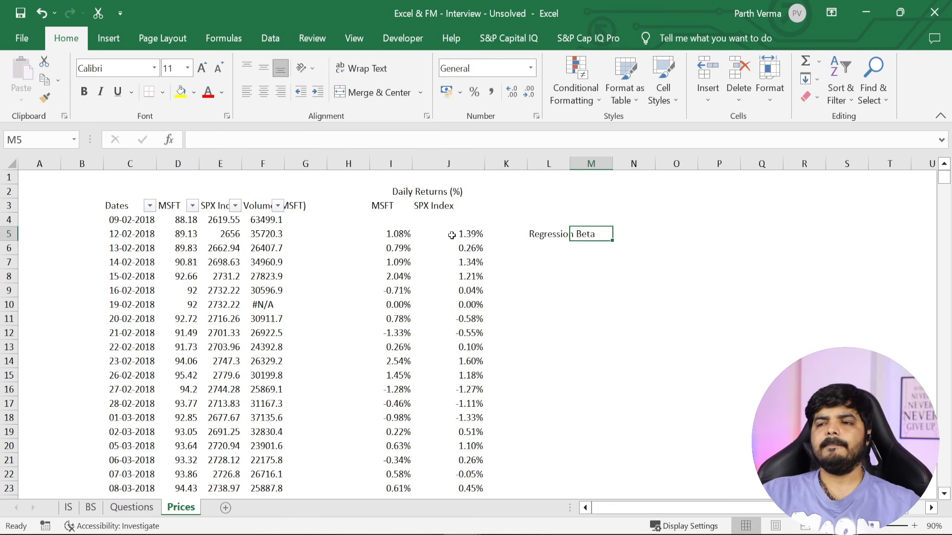
{"action": "key", "text": "Left"}
{"action": "key", "text": "F2"}
{"action": "type", "text": "3"}
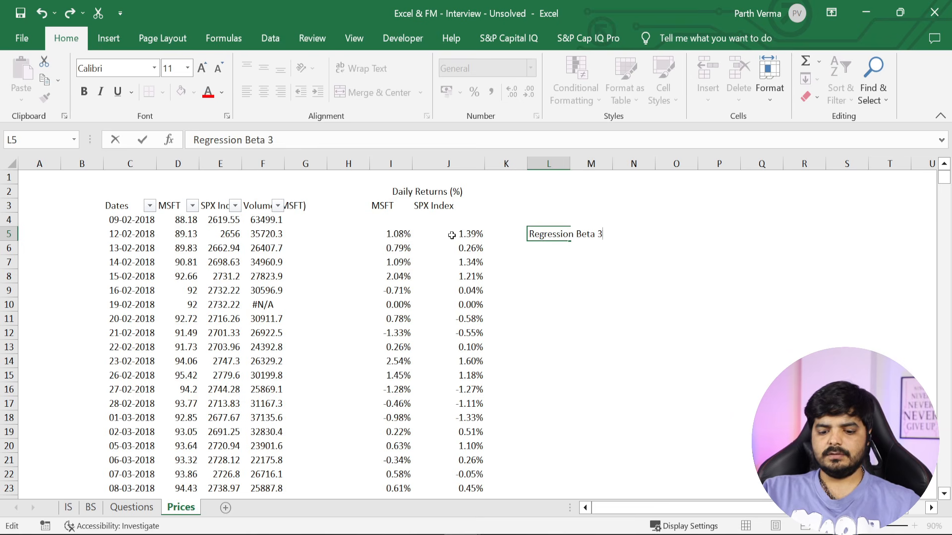
{"action": "type", "text": "Y Daily"}
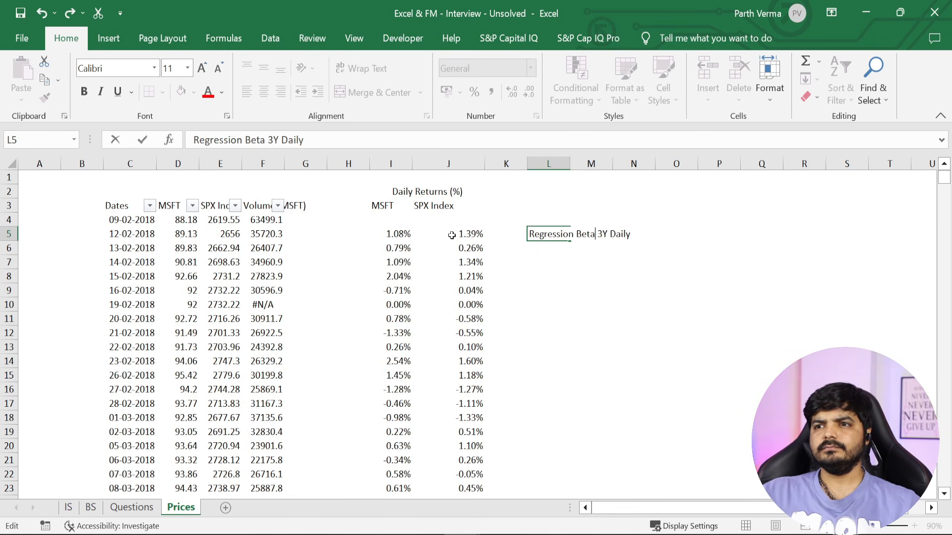
{"action": "key", "text": "Escape"}
{"action": "key", "text": "Right"}
{"action": "key", "text": "Right"}
{"action": "key", "text": "Left"}
{"action": "key", "text": "Left"}
Extend the label in L5 to read "Regression Beta (3Y Daily)"
{"action": "key", "text": "F2"}
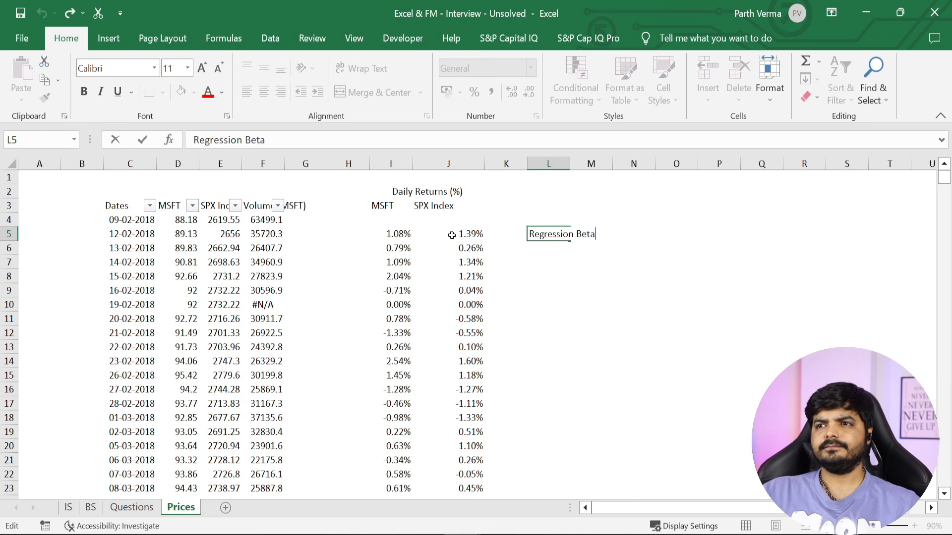
{"action": "type", "text": "("}
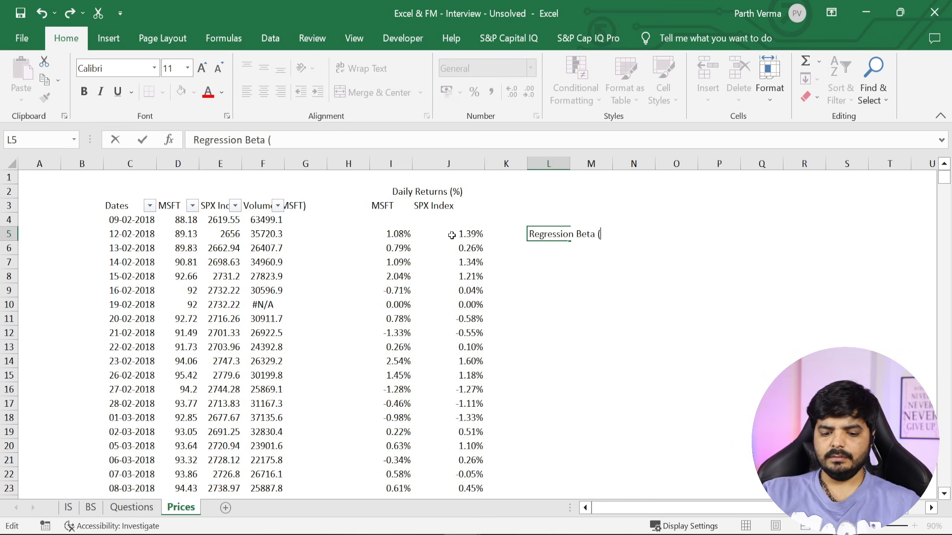
{"action": "type", "text": "3Y"}
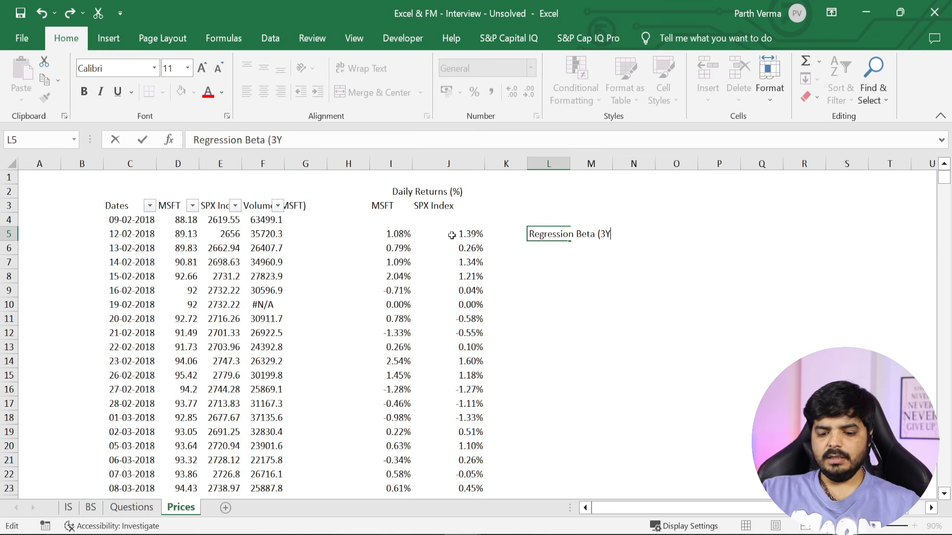
{"action": "type", "text": " Daily"}
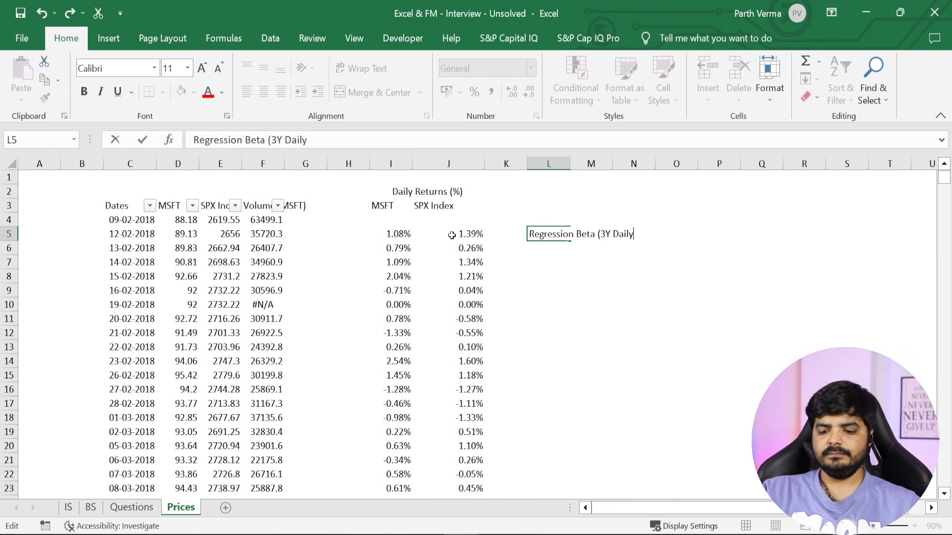
{"action": "type", "text": ")"}
{"action": "key", "text": "Return"}
{"action": "key", "text": "Up"}
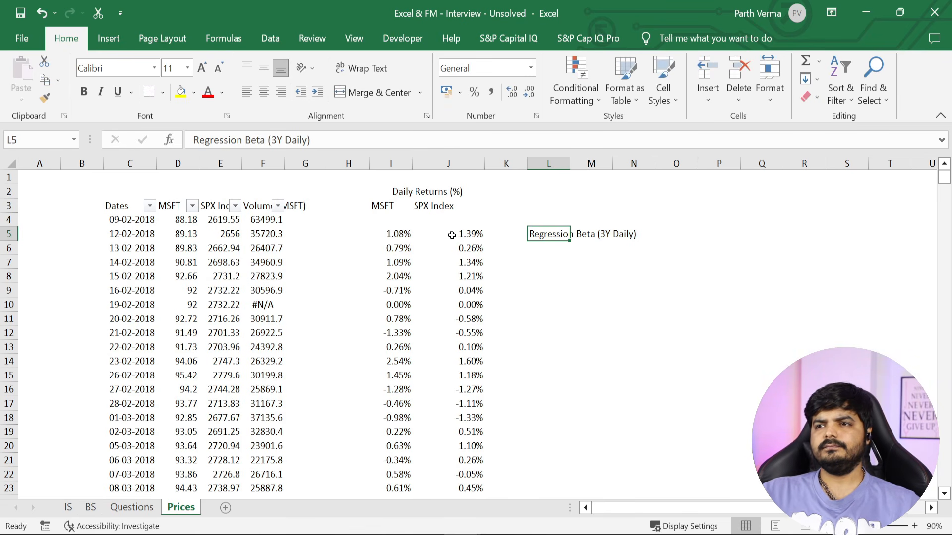
Start a SLOPE formula in O5 with the MSFT daily returns I5:I1047 as the known ys
{"action": "key", "text": "Right"}
{"action": "key", "text": "Right"}
{"action": "key", "text": "Right"}
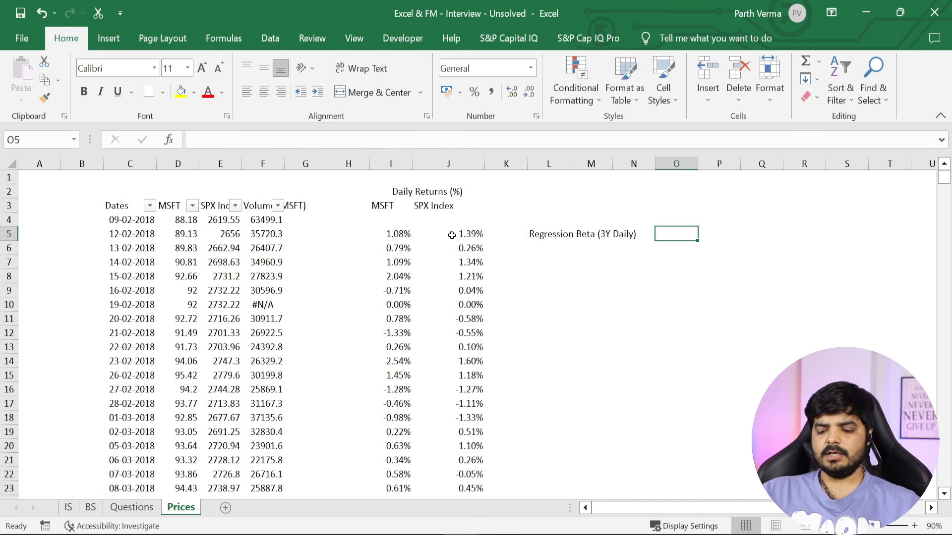
{"action": "type", "text": "=sl"}
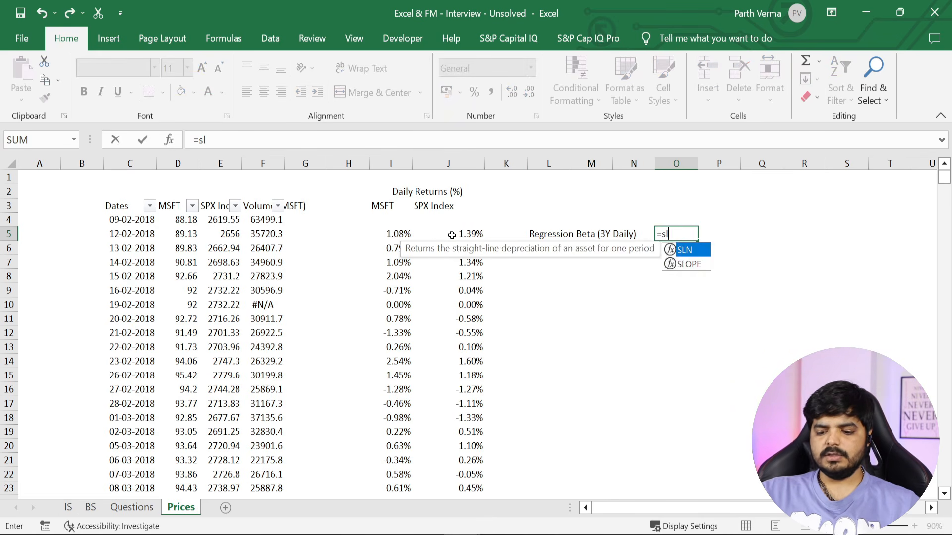
{"action": "type", "text": "ope("}
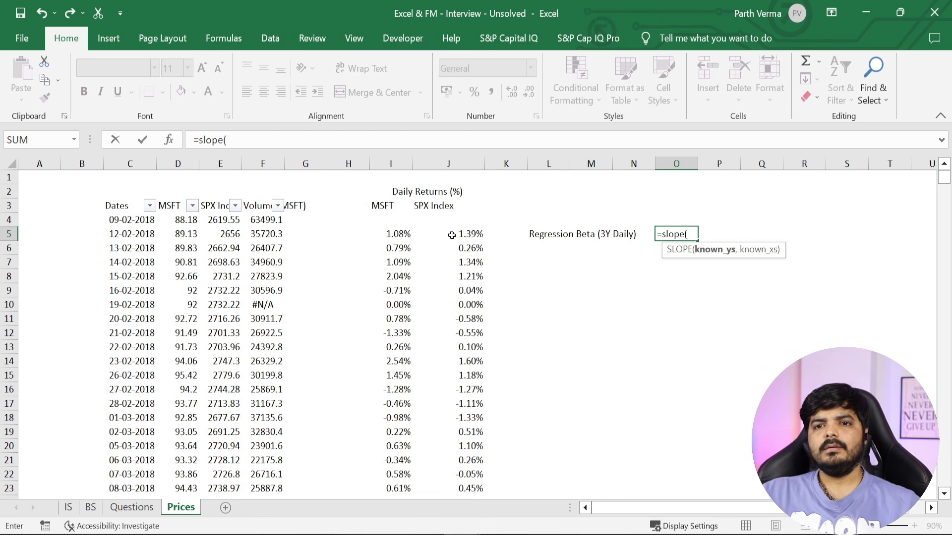
{"action": "key", "text": "Left"}
{"action": "key", "text": "Left"}
{"action": "key", "text": "Left"}
{"action": "key", "text": "Left"}
{"action": "key", "text": "Left"}
{"action": "key", "text": "Left"}
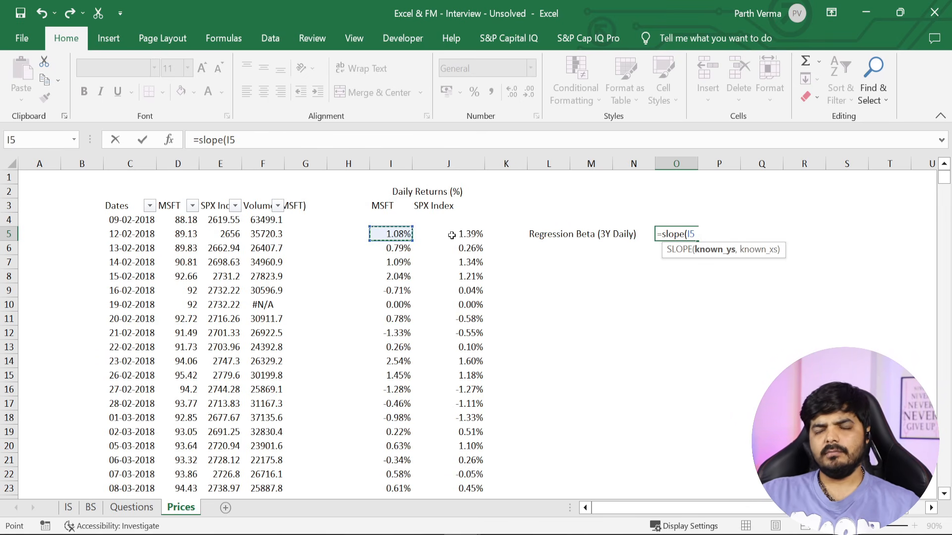
{"action": "key", "text": "ctrl+shift+Down"}
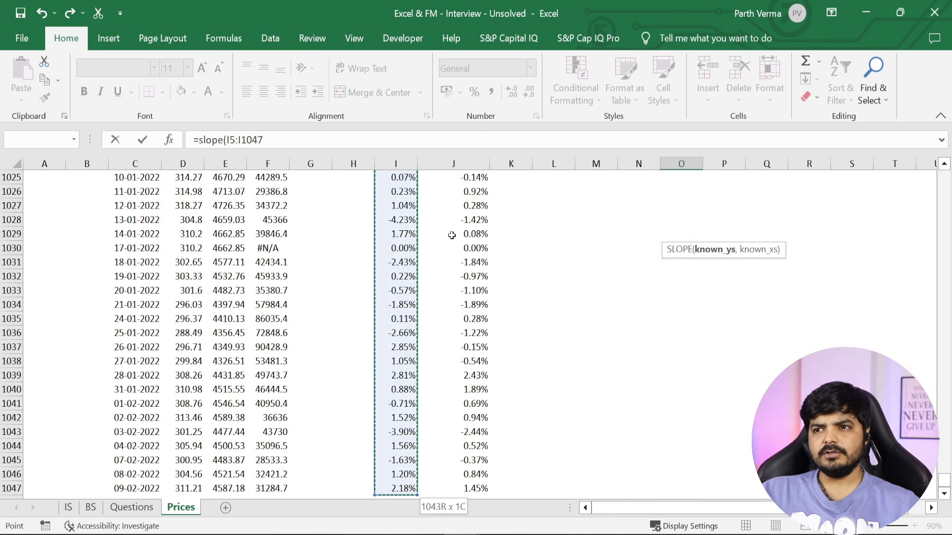
Complete the SLOPE formula in O5 with the SPX Index returns J5:J1047 as the known xs and check it
{"action": "type", "text": ","}
{"action": "key", "text": "Left"}
{"action": "key", "text": "Left"}
{"action": "key", "text": "Left"}
{"action": "key", "text": "Left"}
{"action": "key", "text": "Left"}
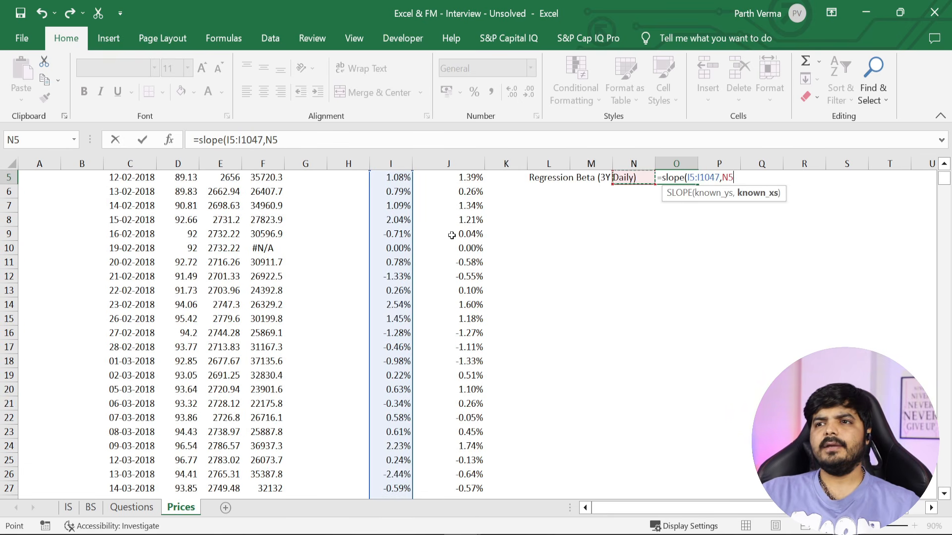
{"action": "key", "text": "Up"}
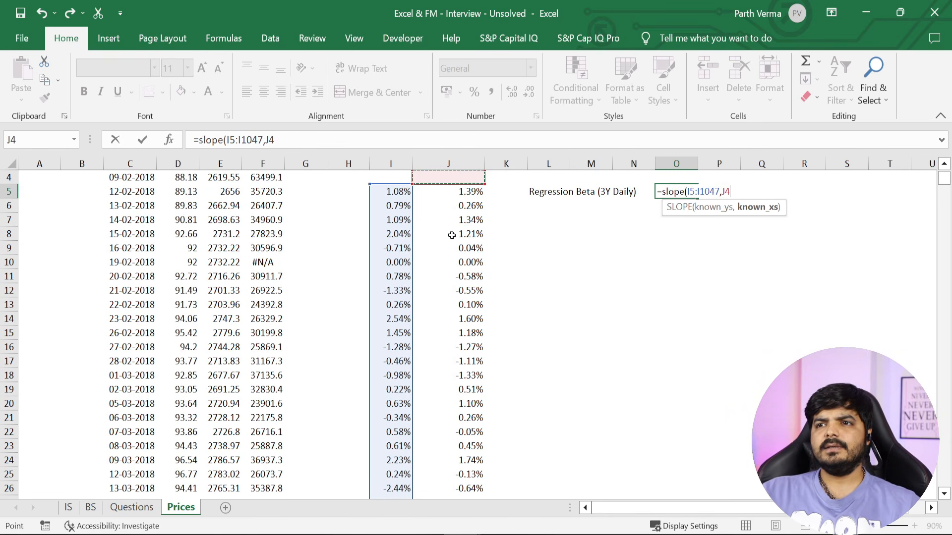
{"action": "key", "text": "Down"}
{"action": "key", "text": "ctrl+shift+Down"}
{"action": "key", "text": "Return"}
{"action": "key", "text": "Up"}
{"action": "key", "text": "Up"}
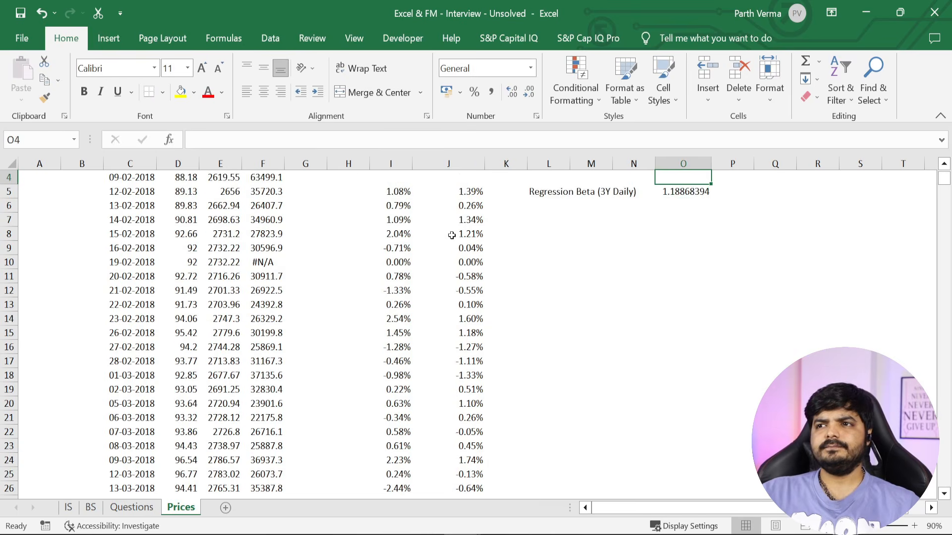
{"action": "key", "text": "Down"}
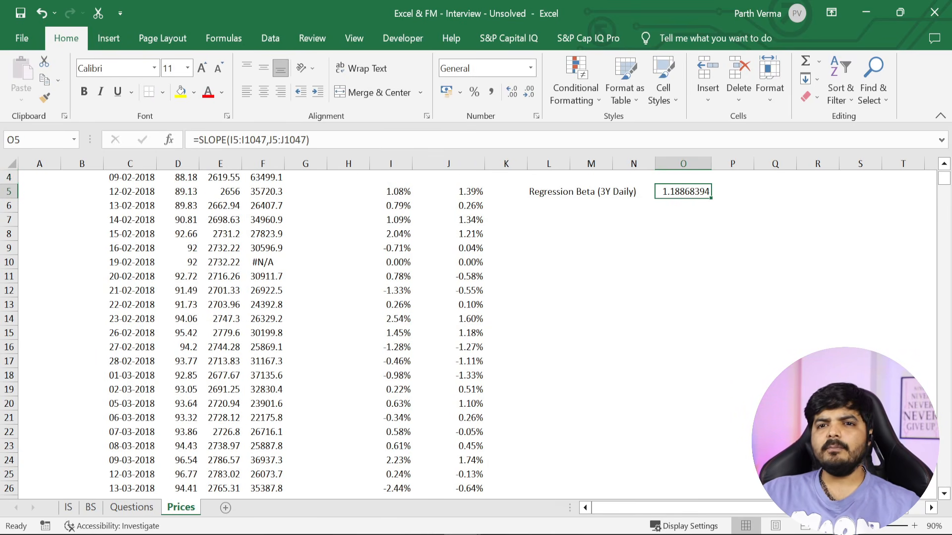
{"action": "key", "text": "alt+Tab"}
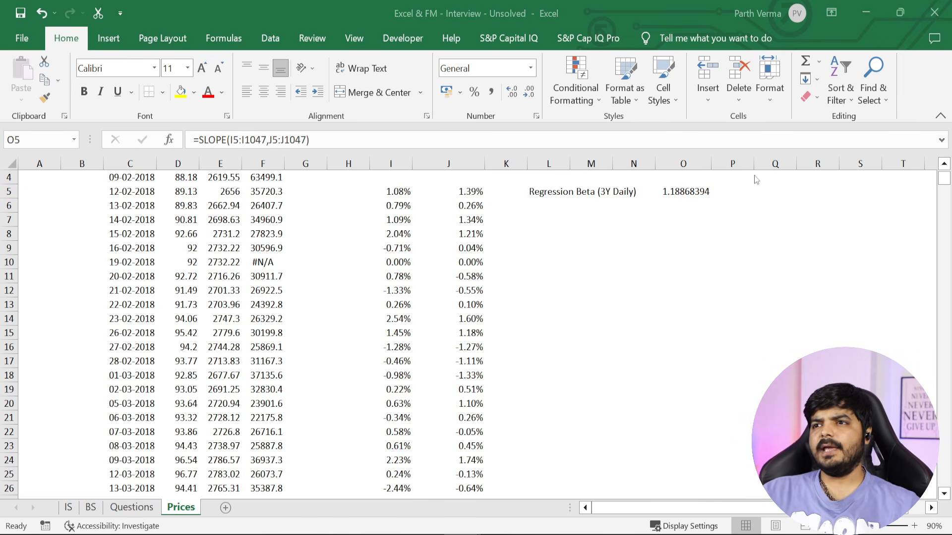
Reduce the Regression Beta (3Y Daily) value in cell O5 to two decimal places
{"action": "left_click", "coordinate": [696, 192]}
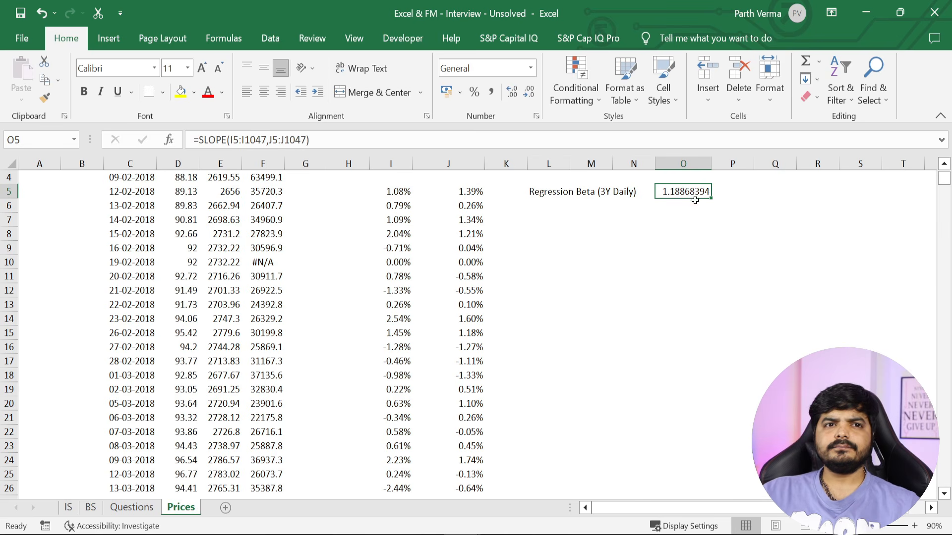
{"action": "key", "text": "alt"}
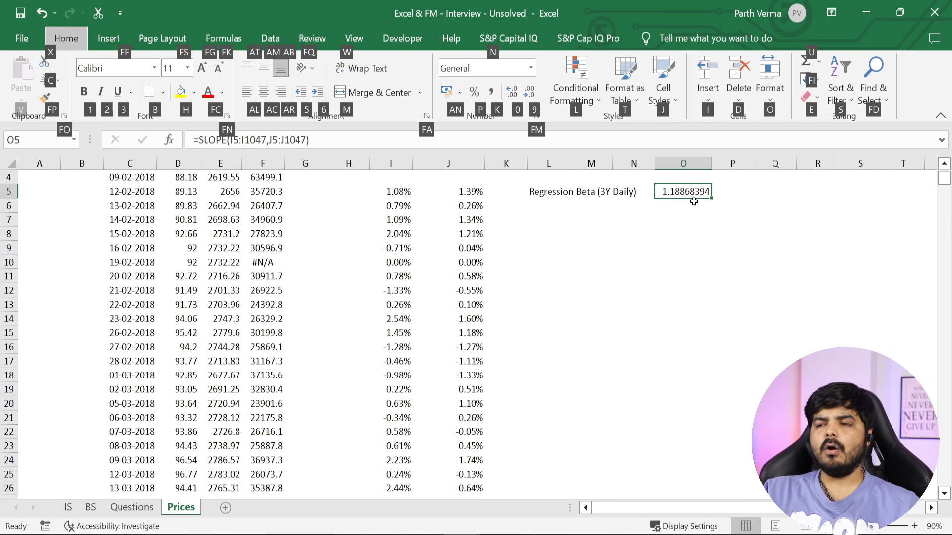
{"action": "key", "text": "9"}
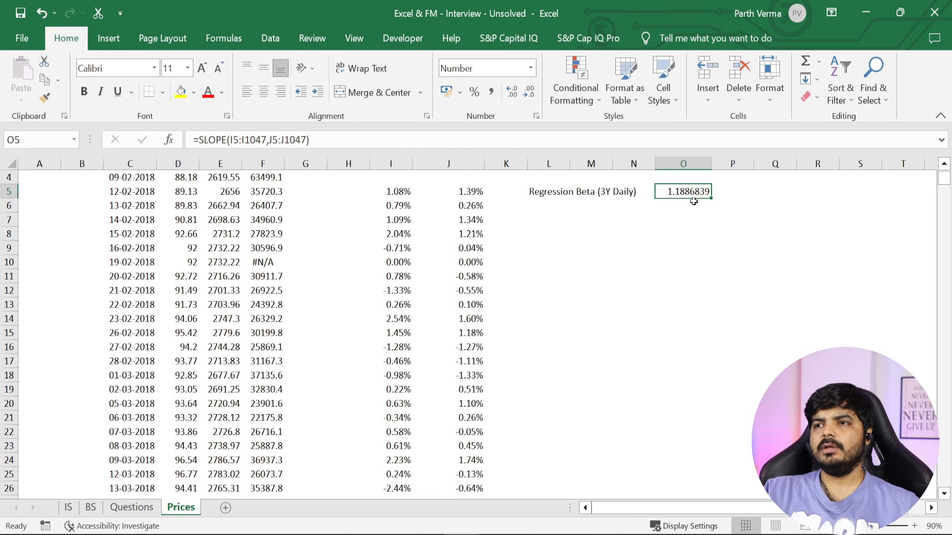
{"action": "key", "text": "alt"}
{"action": "key", "text": "h"}
{"action": "key", "text": "9"}
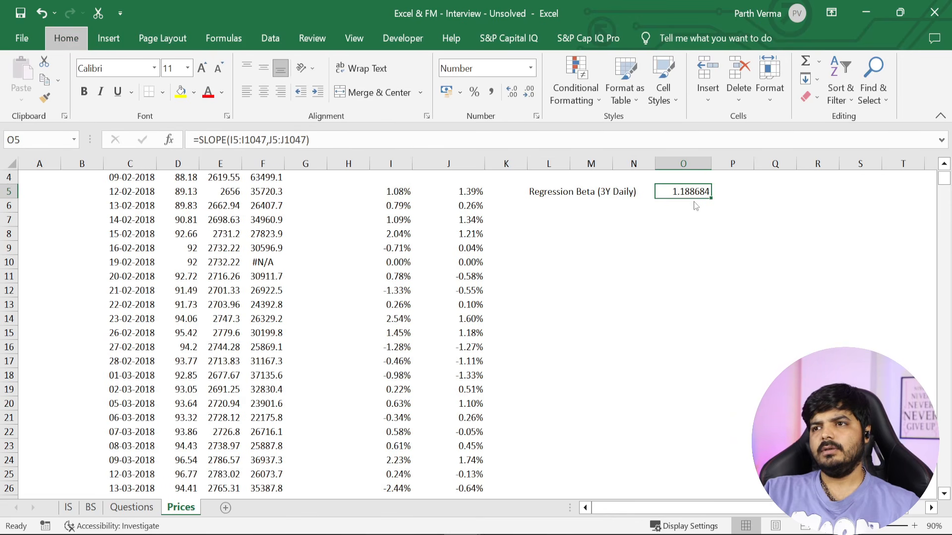
{"action": "key", "text": "alt"}
{"action": "key", "text": "h"}
{"action": "key", "text": "9"}
{"action": "key", "text": "alt"}
{"action": "key", "text": "h"}
{"action": "key", "text": "9"}
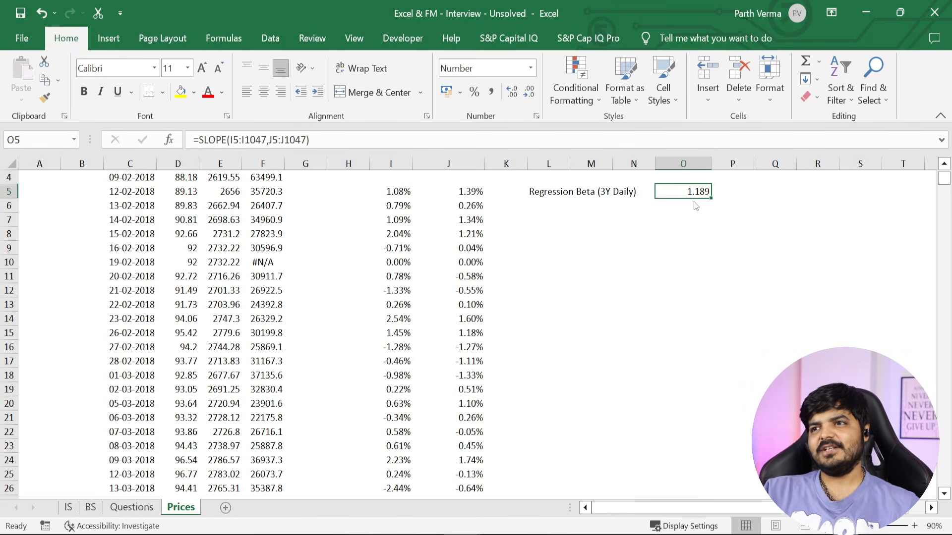
{"action": "key", "text": "alt"}
{"action": "key", "text": "h"}
{"action": "key", "text": "9"}
{"action": "left_click", "coordinate": [692, 231]}
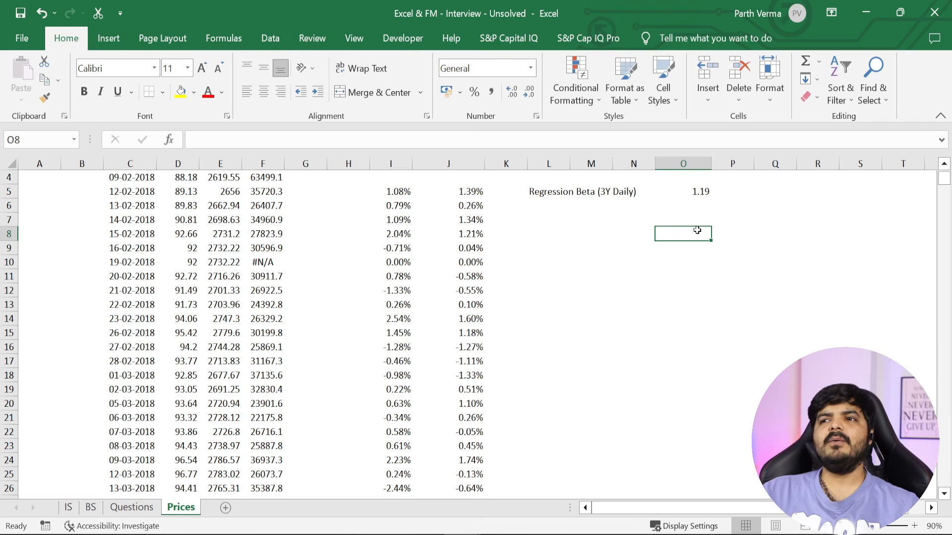
Make the Regression Beta label and value in L5:O5 bold with a yellow fill
{"action": "left_click", "coordinate": [551, 189]}
{"action": "left_click_drag", "start_coordinate": [551, 190], "coordinate": [697, 191]}
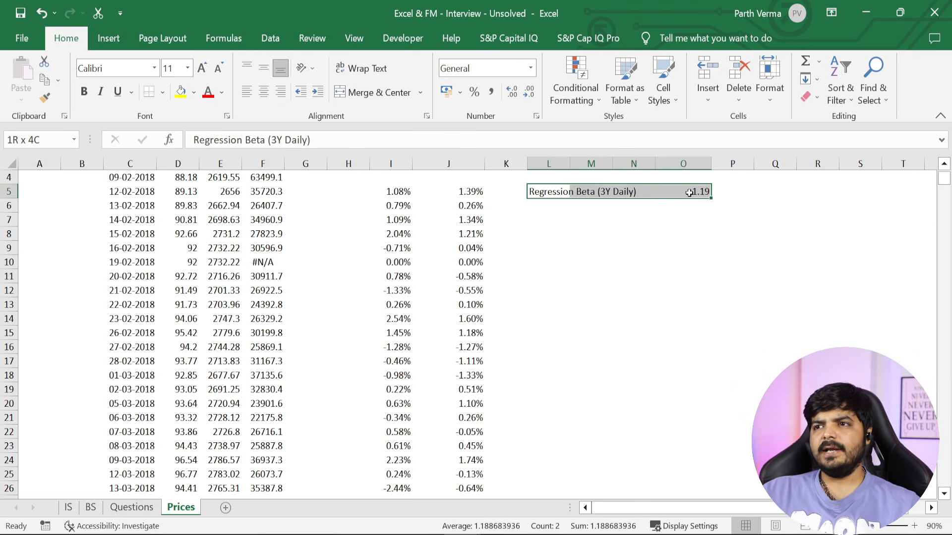
{"action": "key", "text": "ctrl+b"}
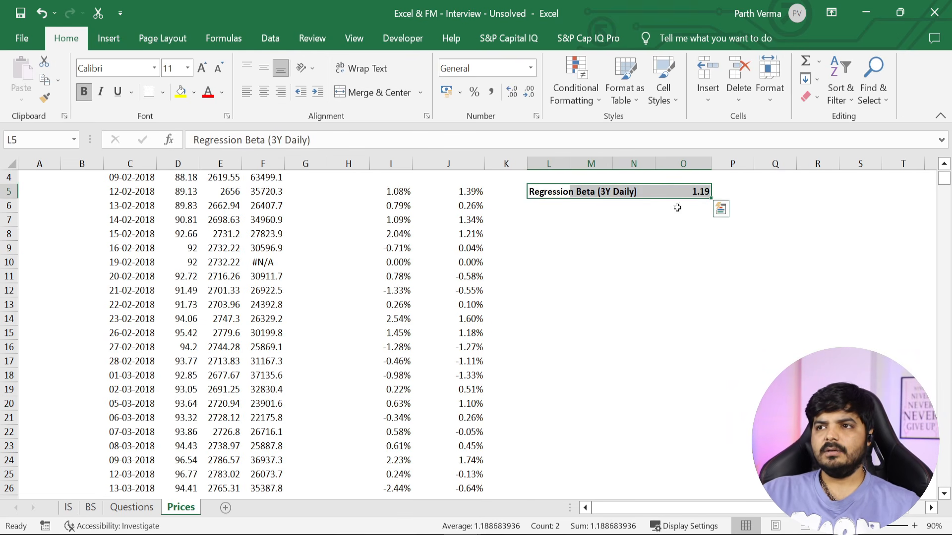
{"action": "left_click", "coordinate": [180, 92]}
{"action": "left_click", "coordinate": [817, 290]}
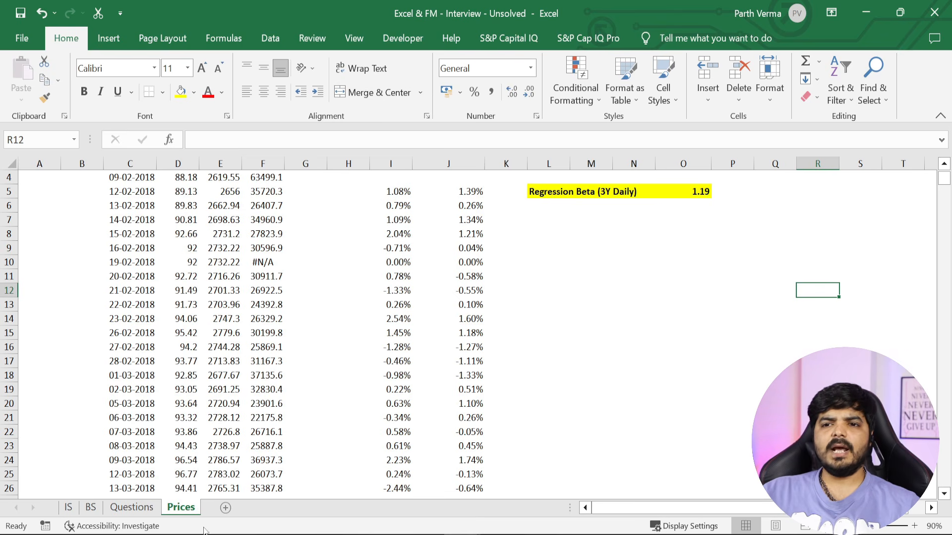
Read task 4 on the Questions sheet about the price and volume chart, and return to the Prices sheet
{"action": "left_click", "coordinate": [134, 510]}
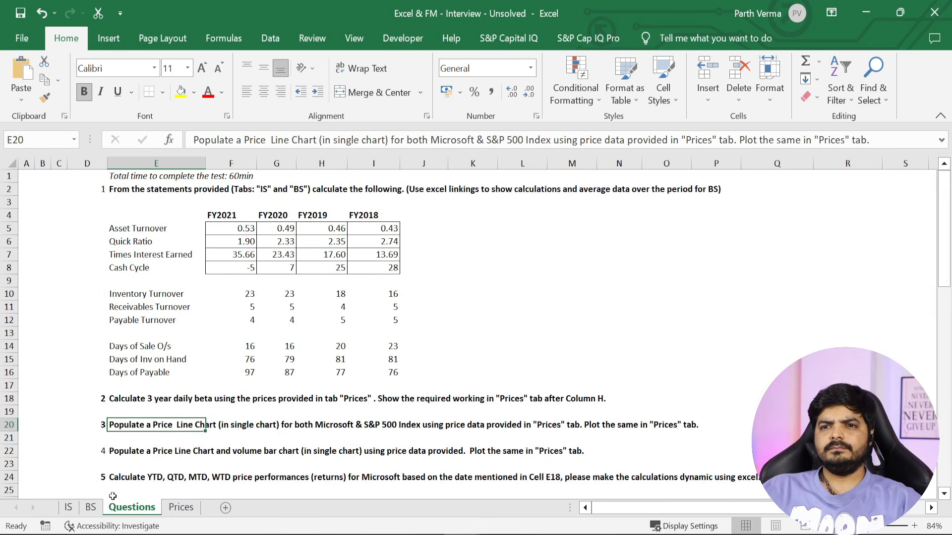
{"action": "left_click", "coordinate": [134, 451]}
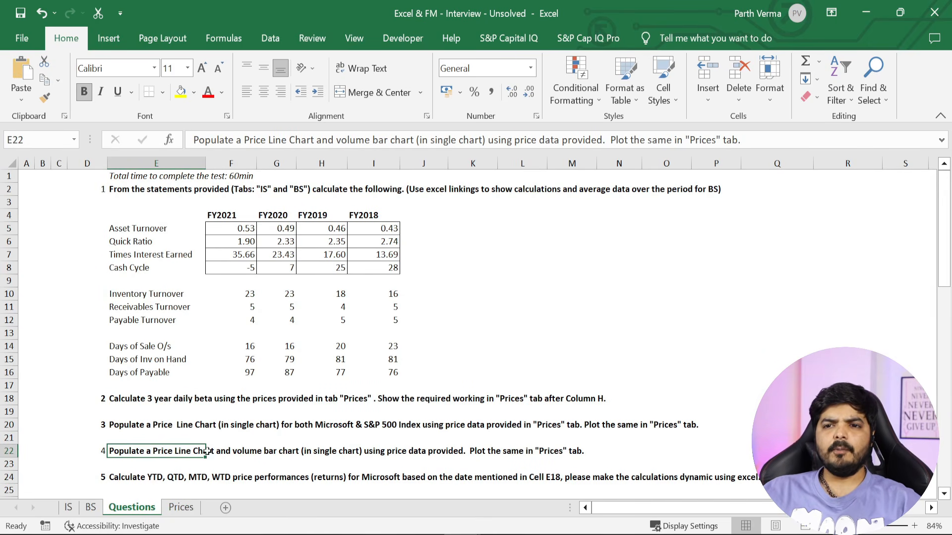
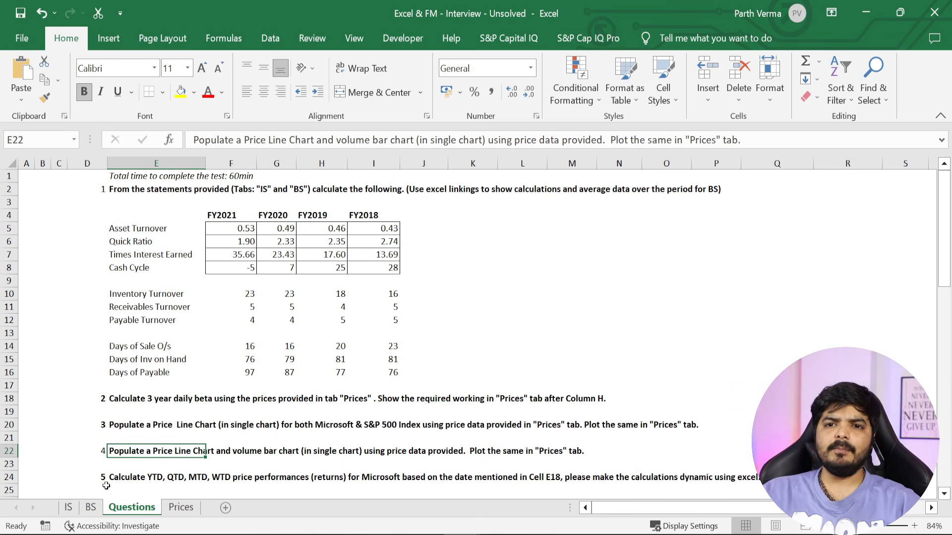
{"action": "left_click", "coordinate": [179, 513]}
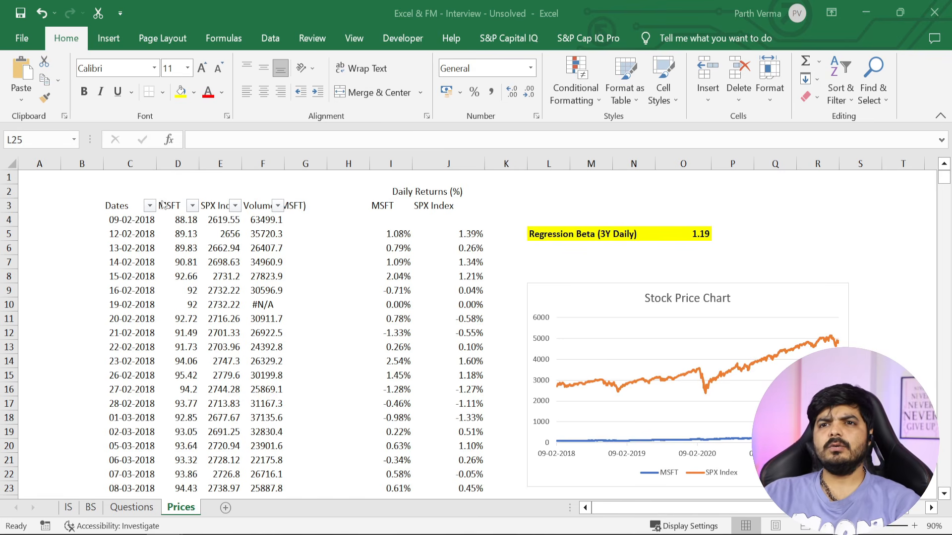
Insert a 2-D line chart of the Dates, MSFT and Volume (MSFT) columns and place it below the Stock Price Chart
{"action": "left_click", "coordinate": [143, 205]}
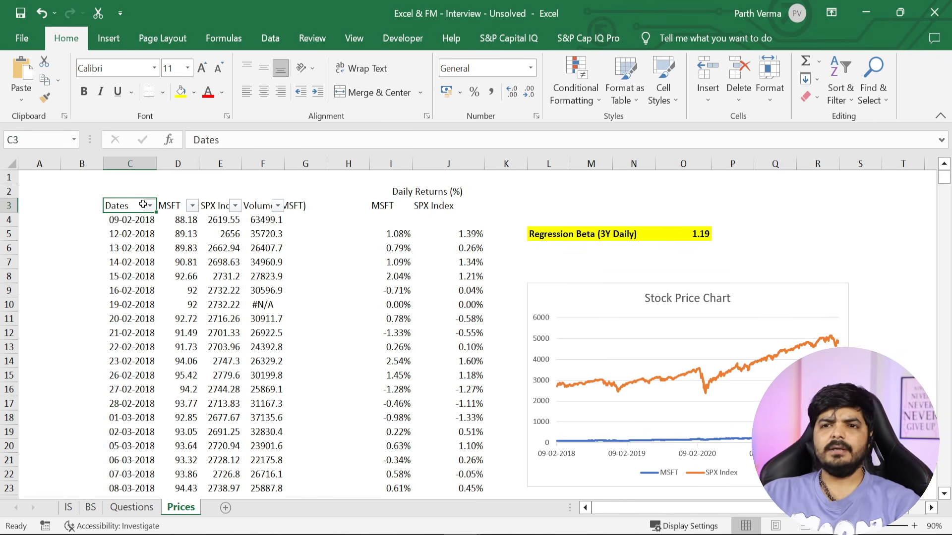
{"action": "key", "text": "ctrl+shift+Down"}
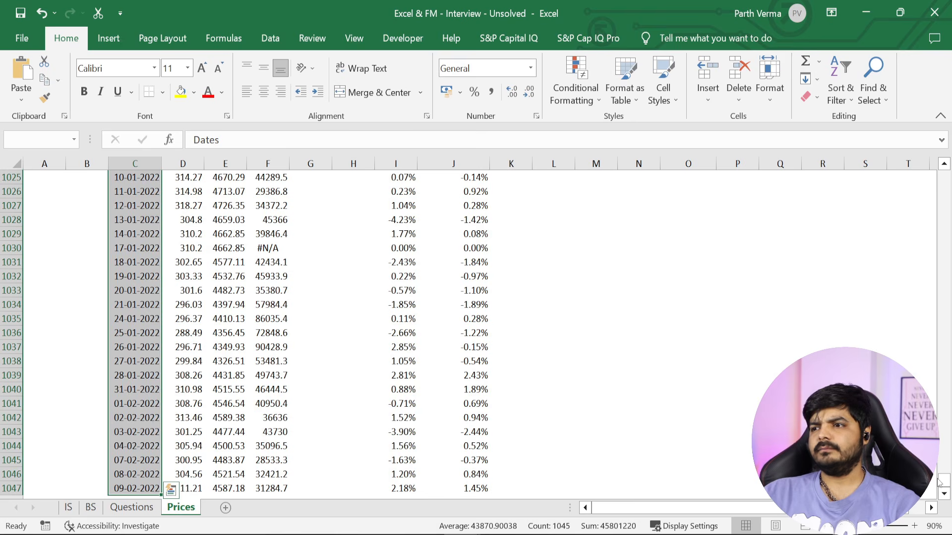
{"action": "left_click_drag", "start_coordinate": [944, 480], "coordinate": [942, 171]}
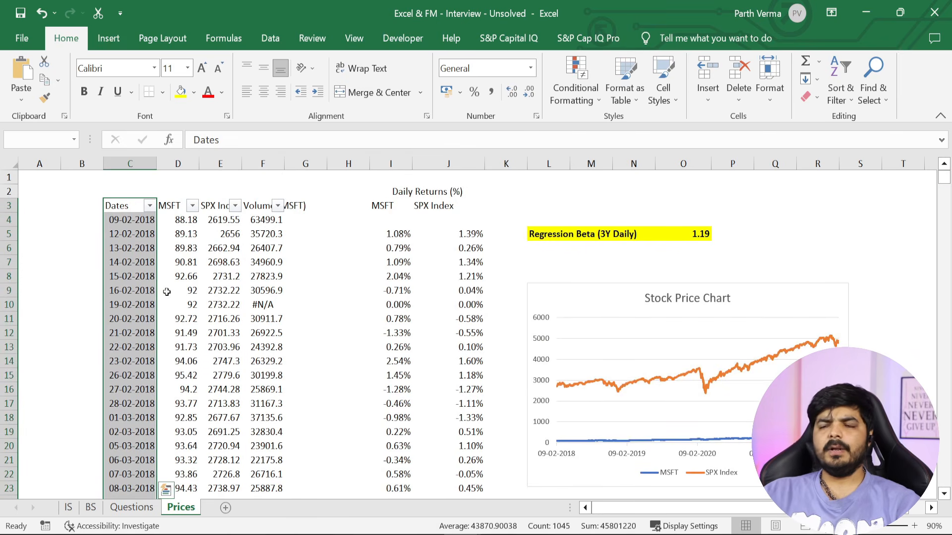
{"action": "left_click", "coordinate": [185, 207], "text": "ctrl"}
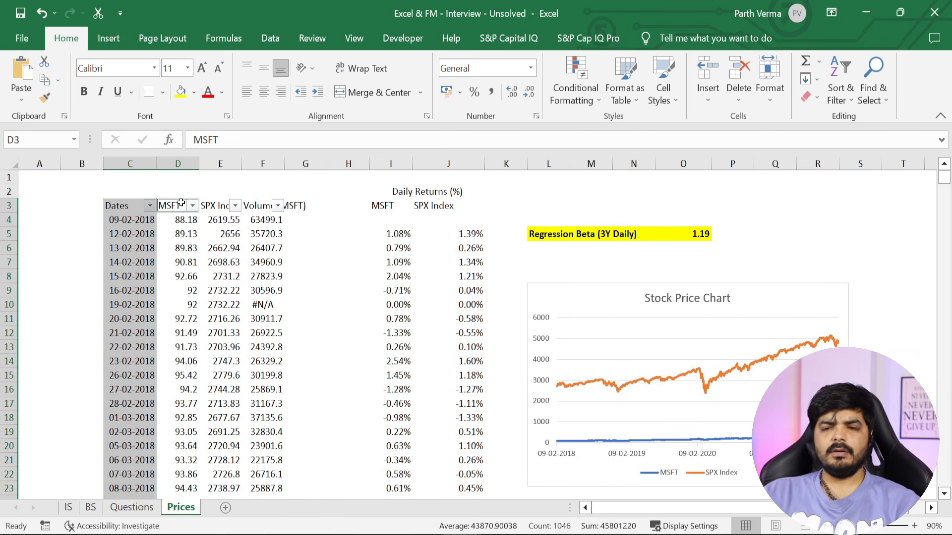
{"action": "key", "text": "ctrl+shift+Down"}
{"action": "left_click_drag", "start_coordinate": [944, 482], "coordinate": [944, 176]}
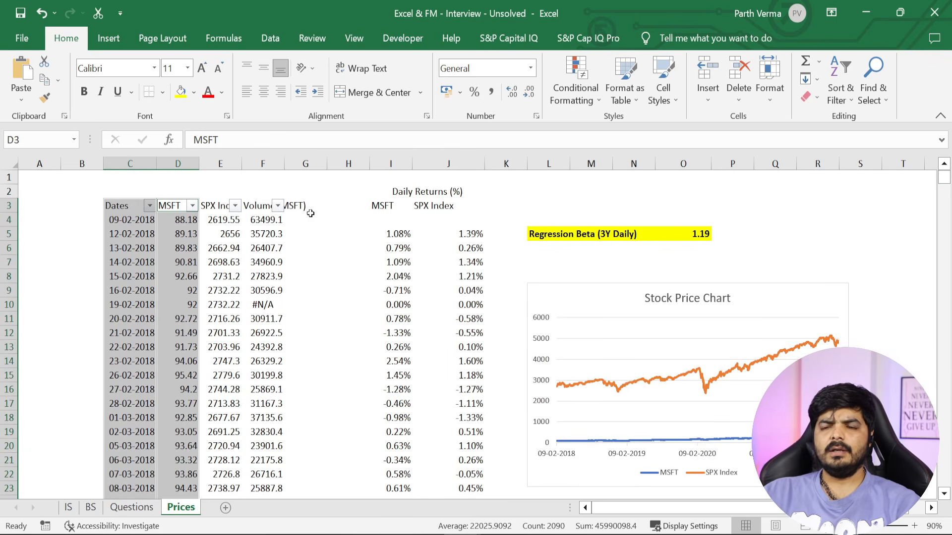
{"action": "left_click", "coordinate": [263, 208], "text": "ctrl"}
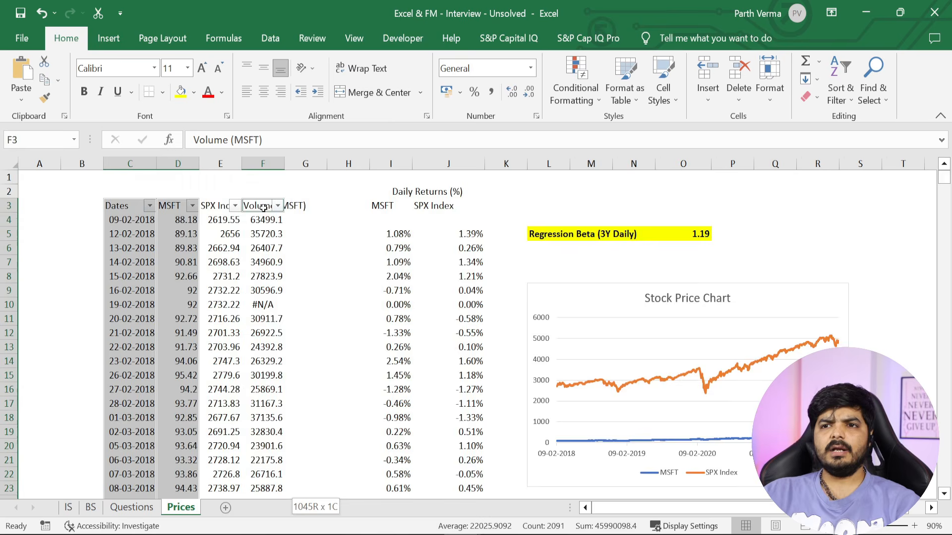
{"action": "key", "text": "ctrl+shift+Down"}
{"action": "left_click_drag", "start_coordinate": [940, 483], "coordinate": [945, 180]}
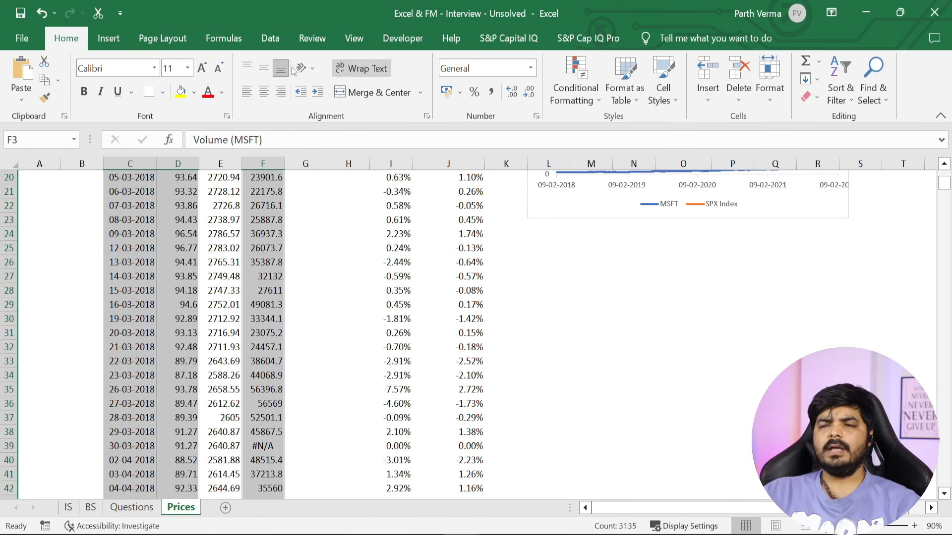
{"action": "left_click", "coordinate": [110, 38]}
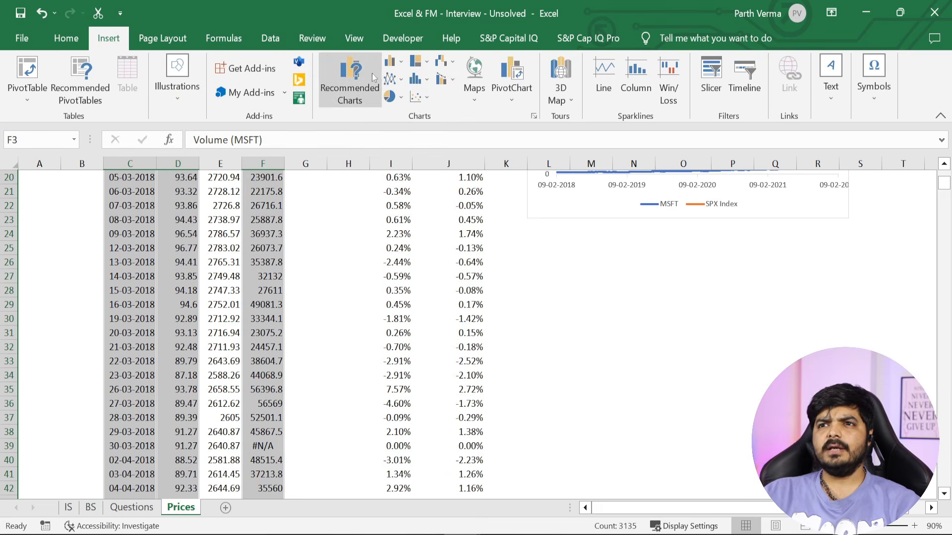
{"action": "left_click", "coordinate": [391, 79]}
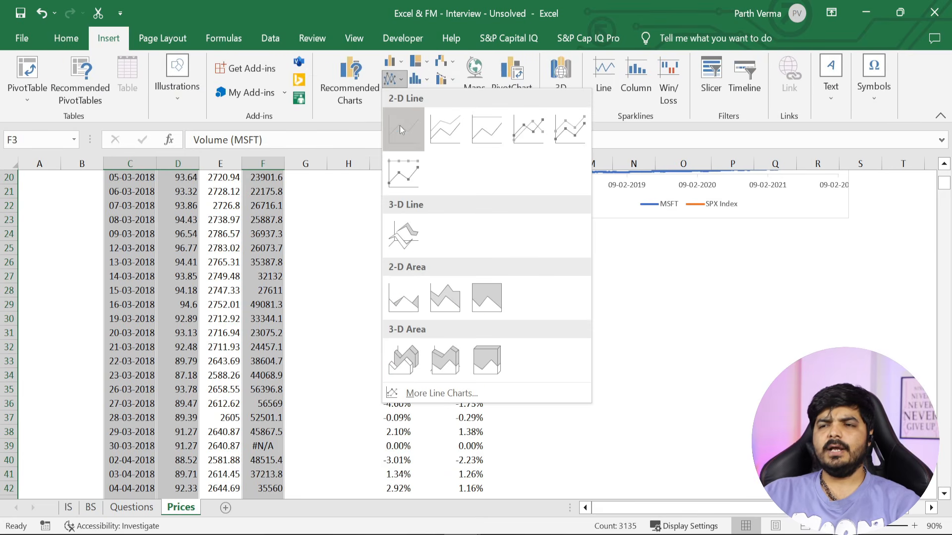
{"action": "left_click", "coordinate": [404, 140]}
{"action": "left_click_drag", "start_coordinate": [499, 236], "coordinate": [707, 243]}
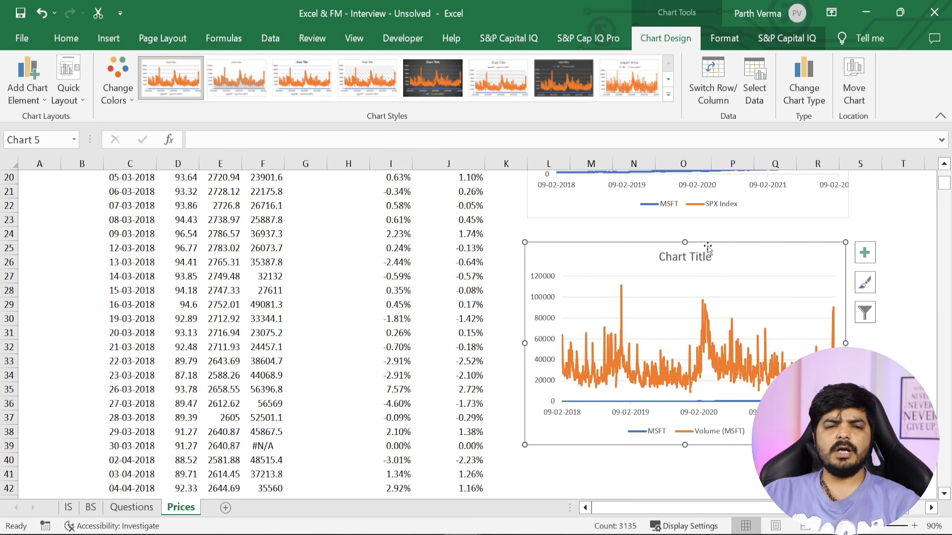
Change the new chart to a custom combination with Volume (MSFT) as a clustered column on the secondary axis
{"action": "left_click", "coordinate": [712, 342]}
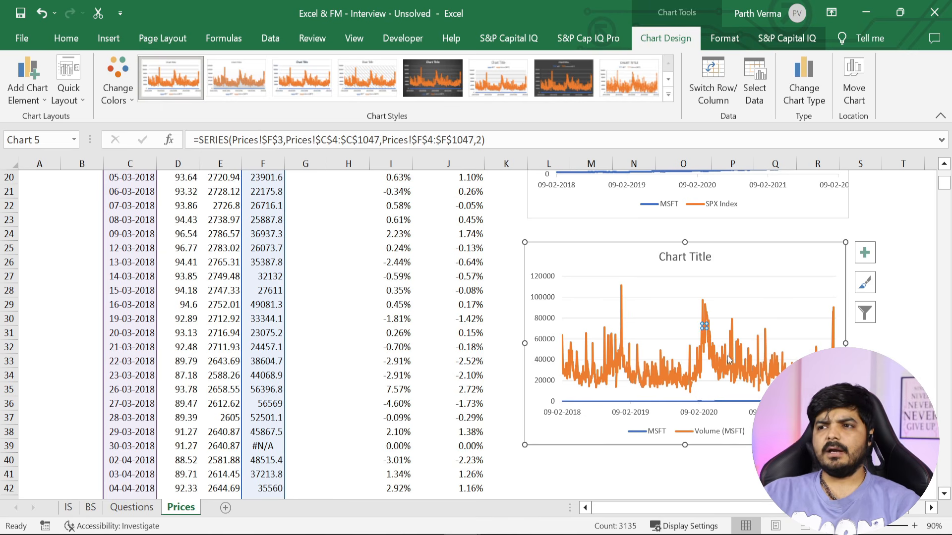
{"action": "left_click", "coordinate": [705, 312]}
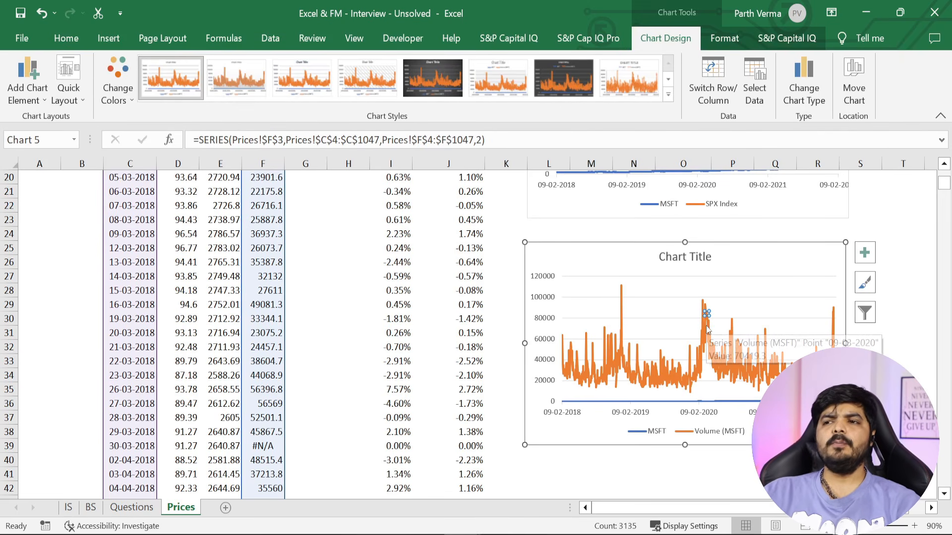
{"action": "left_click", "coordinate": [807, 72]}
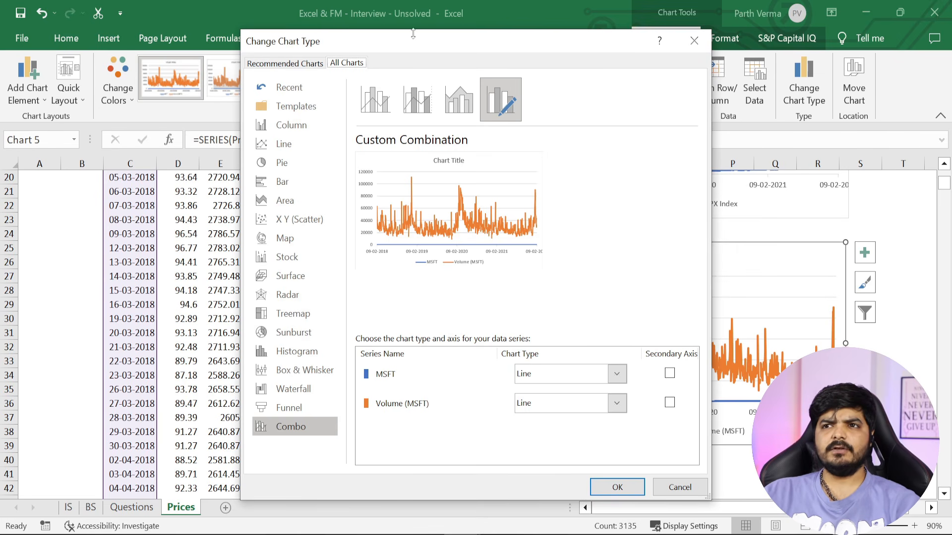
{"action": "left_click_drag", "start_coordinate": [416, 47], "coordinate": [267, 41]}
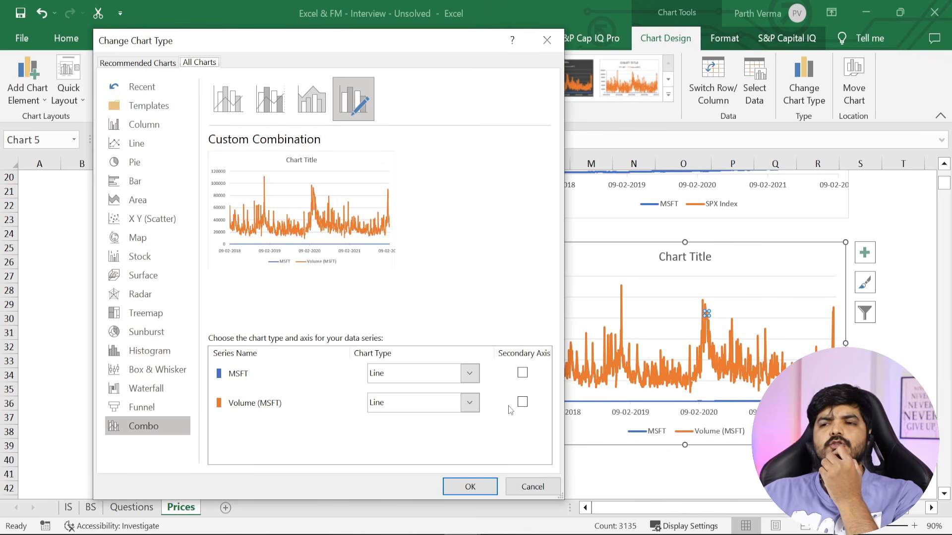
{"action": "left_click", "coordinate": [522, 402]}
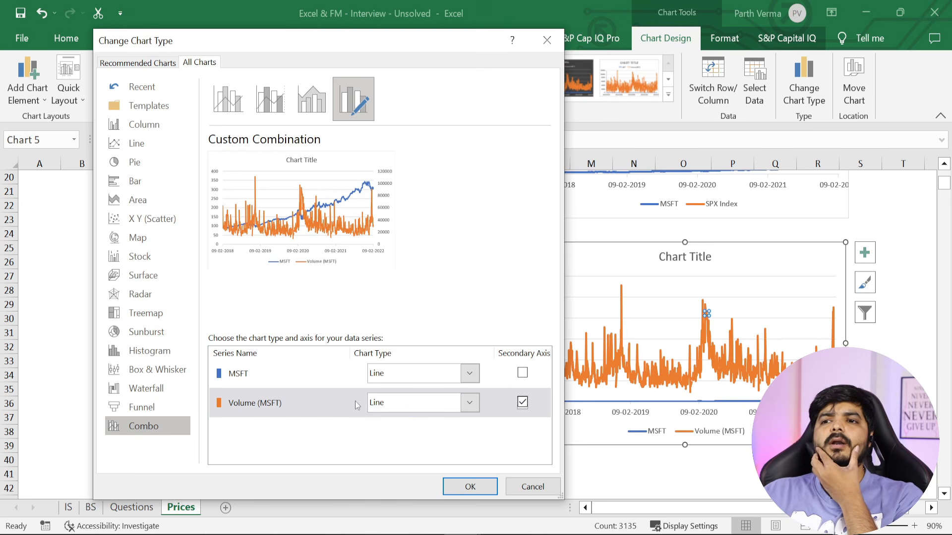
{"action": "left_click", "coordinate": [470, 403]}
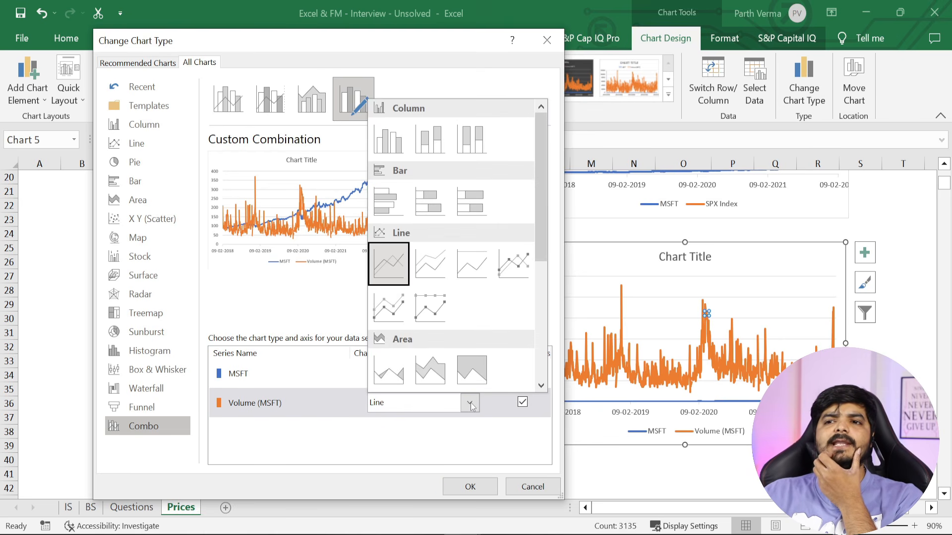
{"action": "left_click", "coordinate": [390, 138]}
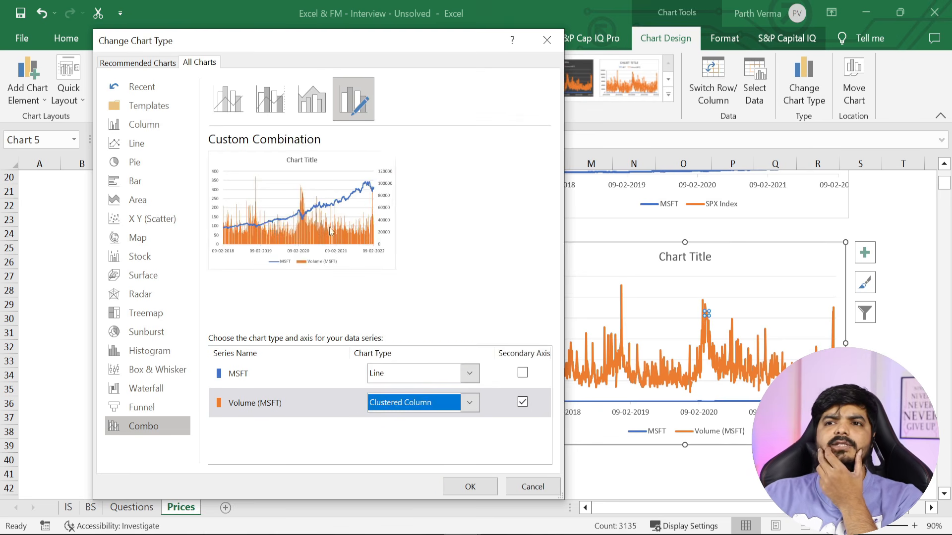
{"action": "left_click", "coordinate": [483, 482]}
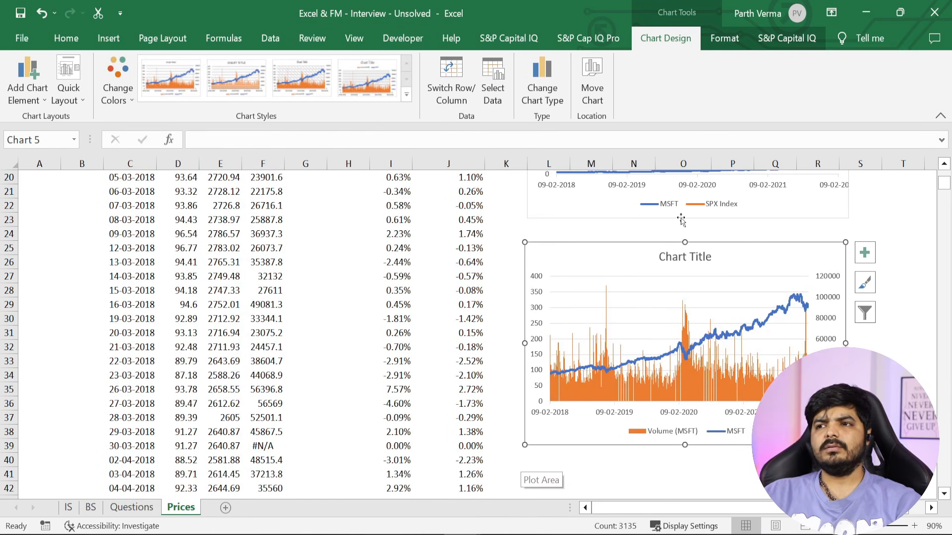
Change the title of the new price and volume combination chart to "MSFT- Price/Volume Chart"
{"action": "double_click", "coordinate": [686, 258]}
{"action": "left_click", "coordinate": [687, 259]}
{"action": "key", "text": "ctrl+a"}
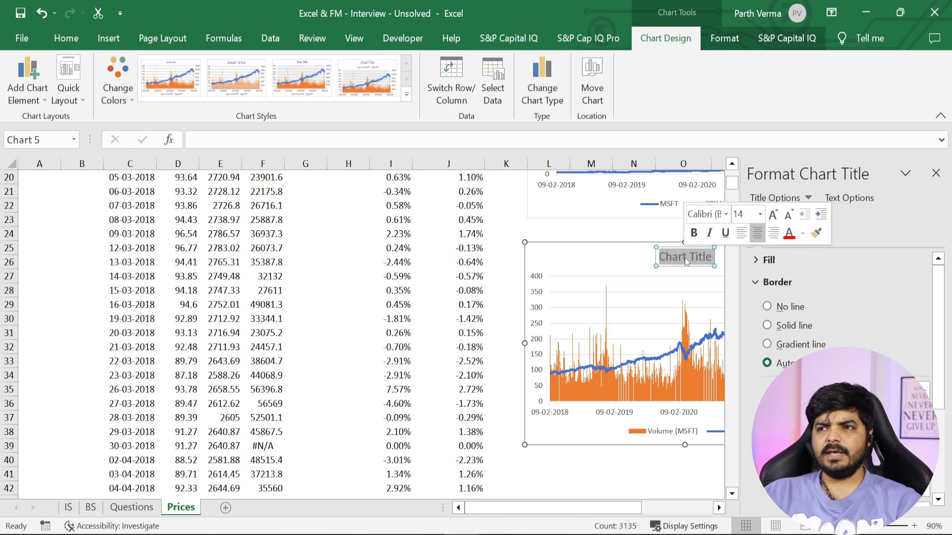
{"action": "left_click", "coordinate": [935, 173]}
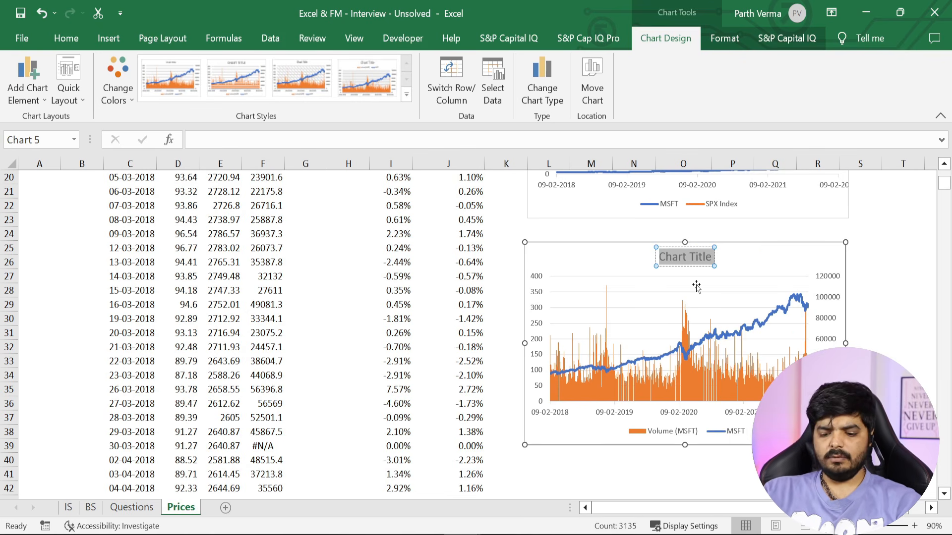
{"action": "type", "text": "M<S"}
{"action": "key", "text": "BackSpace"}
{"action": "key", "text": "BackSpace"}
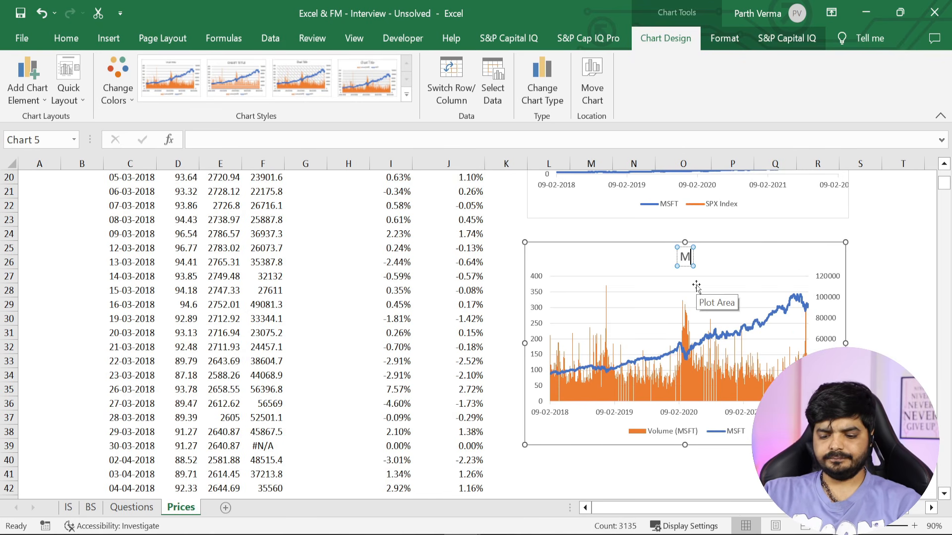
{"action": "type", "text": "SFT"}
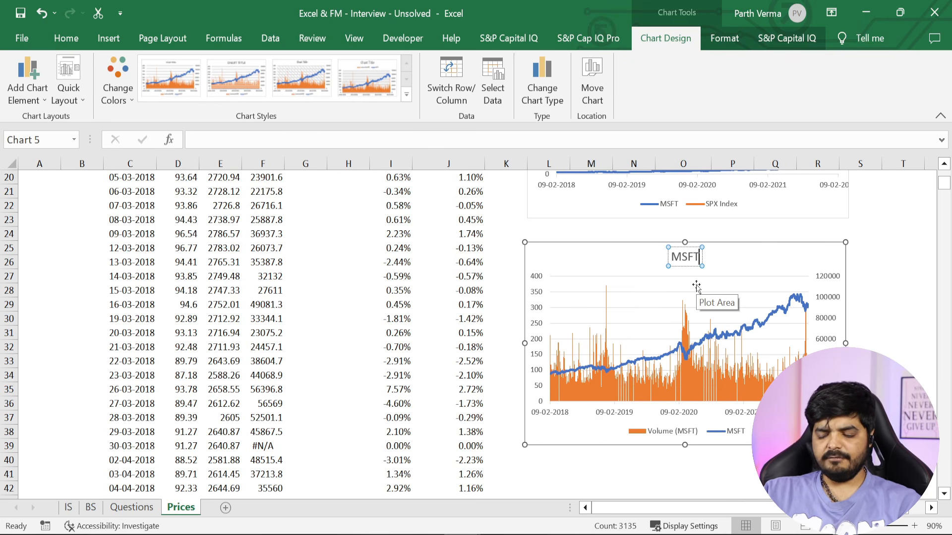
{"action": "type", "text": "-"}
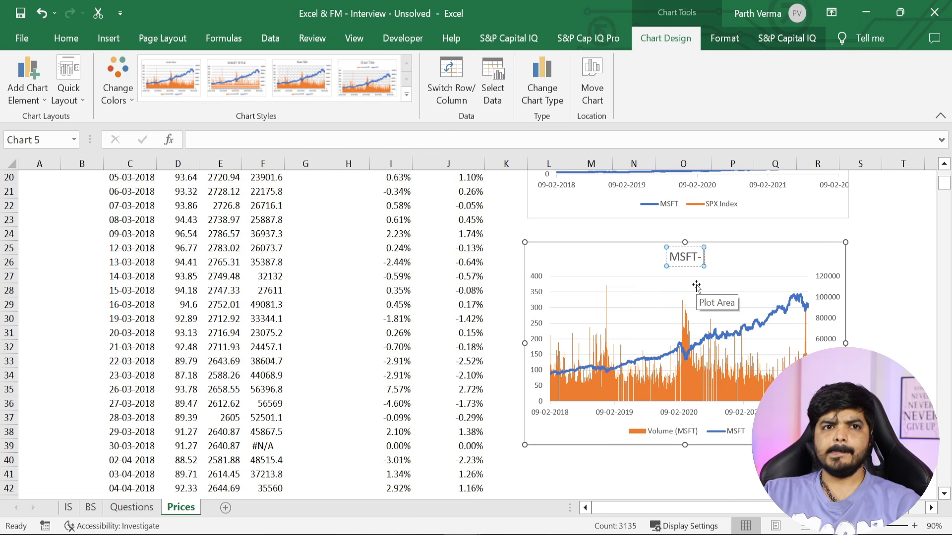
{"action": "type", "text": " Price"}
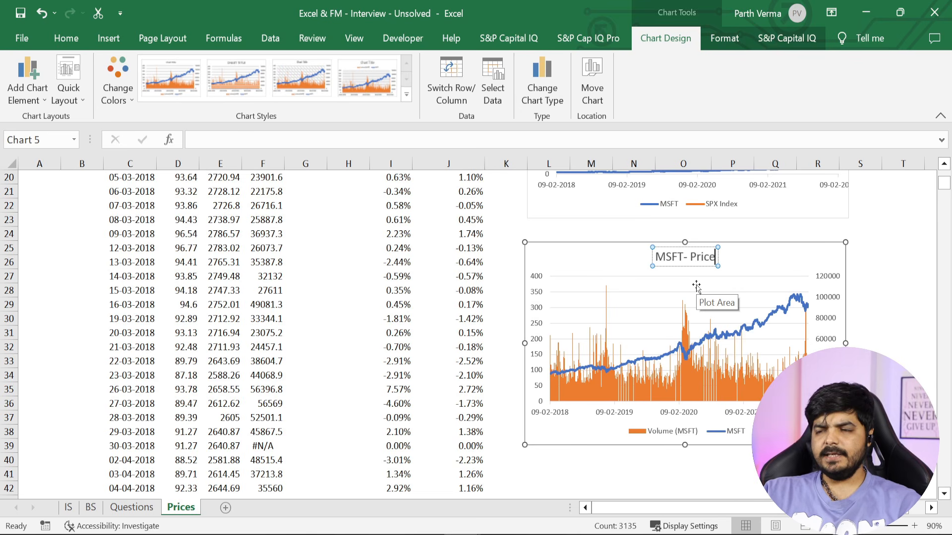
{"action": "type", "text": "/Vo"}
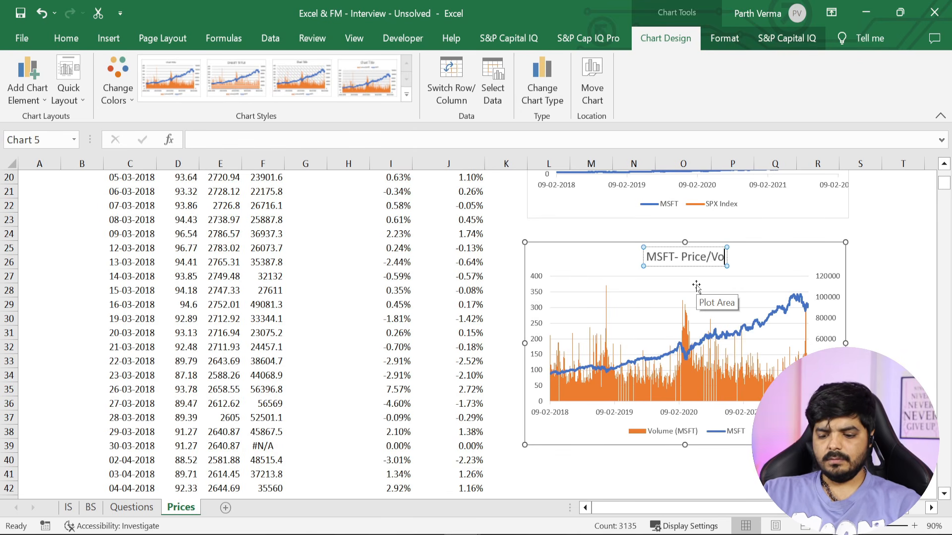
{"action": "type", "text": "lume Chart"}
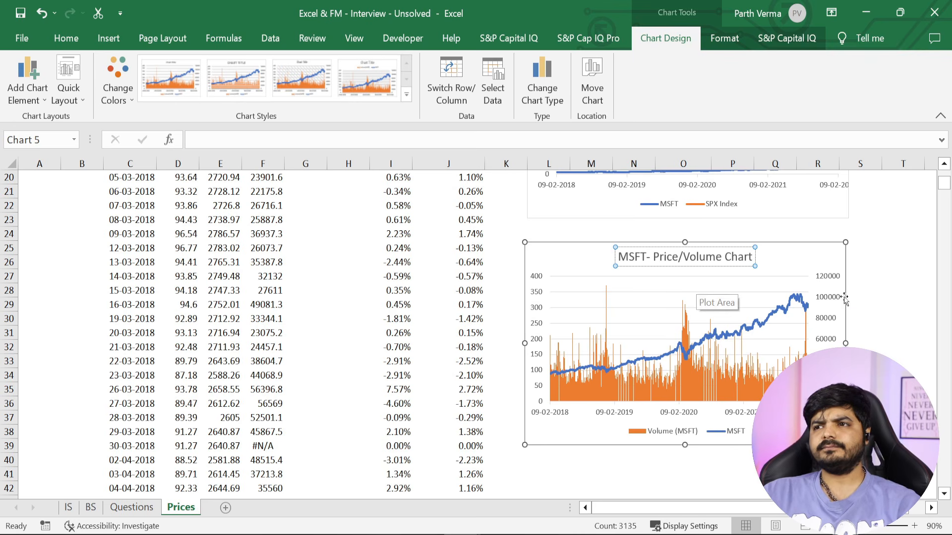
{"action": "left_click", "coordinate": [902, 290]}
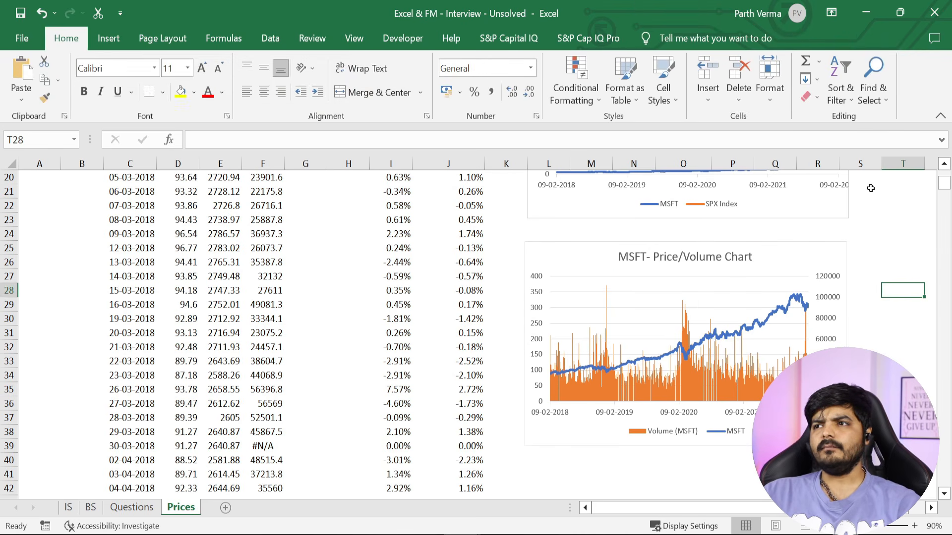
Plot the MSFT series of the Stock Price Chart on the secondary axis
{"action": "scroll", "coordinate": [474, 335], "scroll_direction": "up", "scroll_amount": 5}
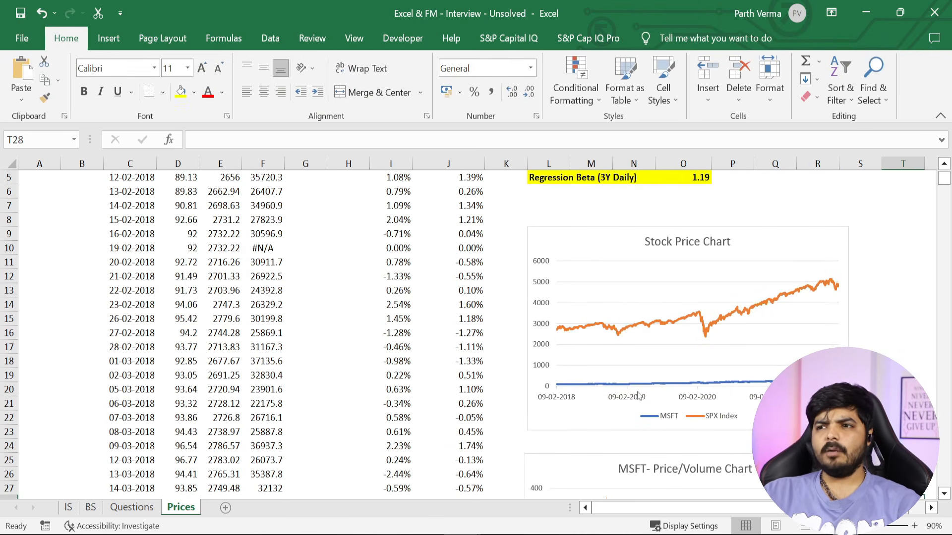
{"action": "left_click", "coordinate": [636, 384]}
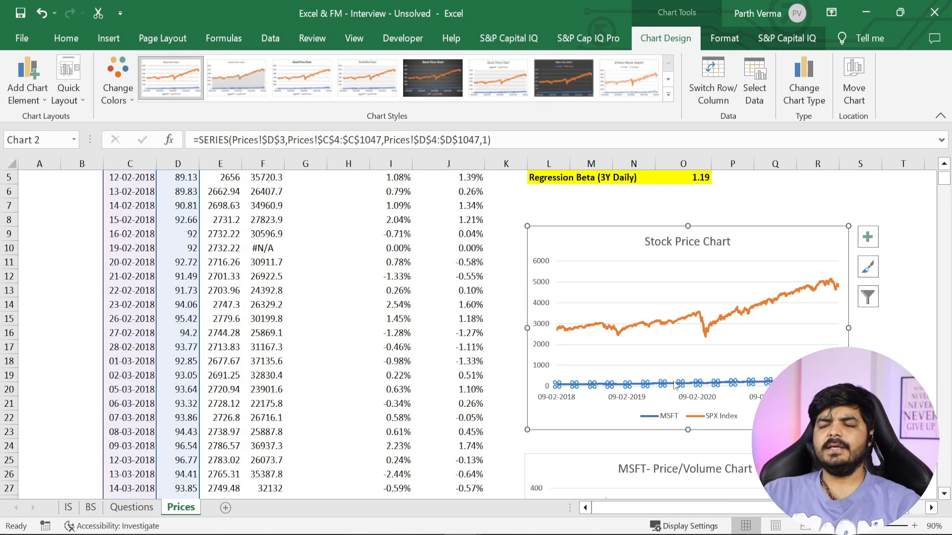
{"action": "right_click", "coordinate": [674, 385]}
{"action": "left_click", "coordinate": [703, 372]}
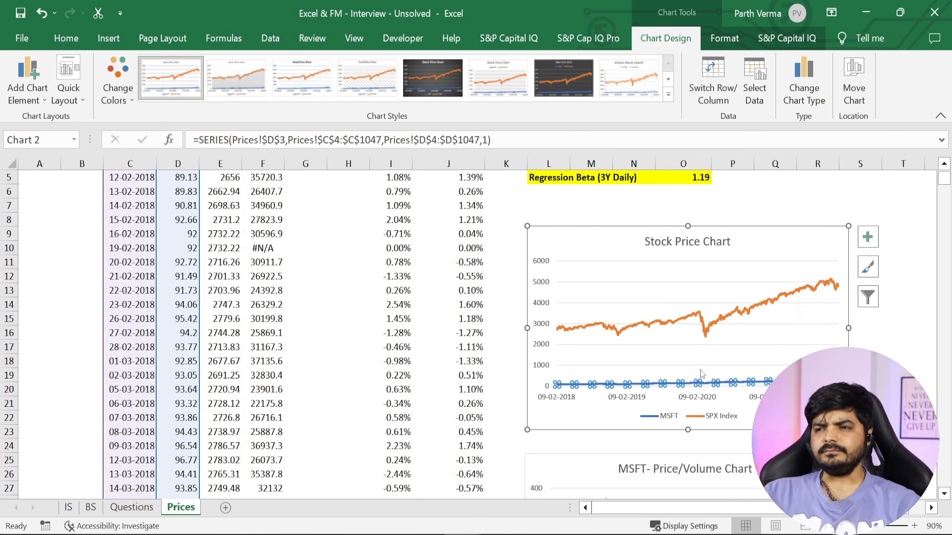
{"action": "left_click", "coordinate": [791, 325]}
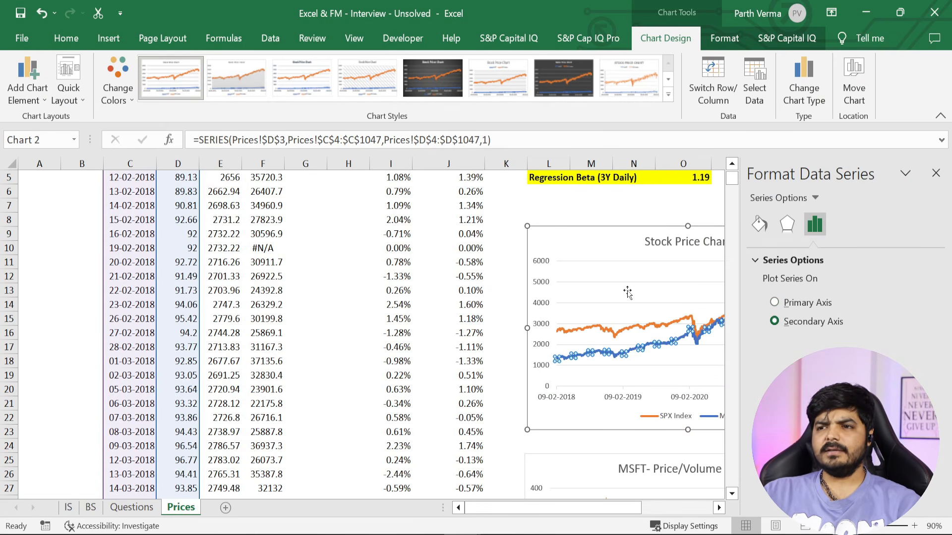
{"action": "left_click", "coordinate": [599, 220]}
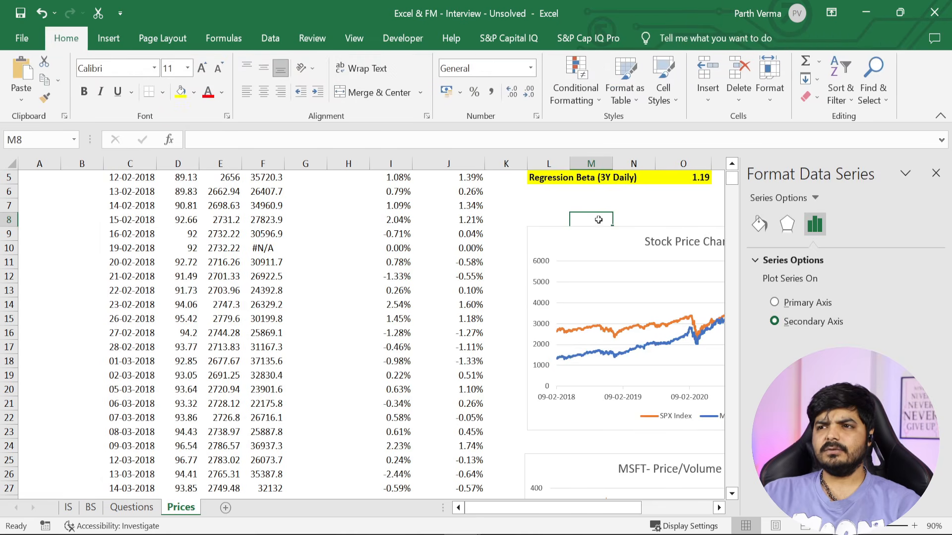
{"action": "left_click", "coordinate": [936, 173]}
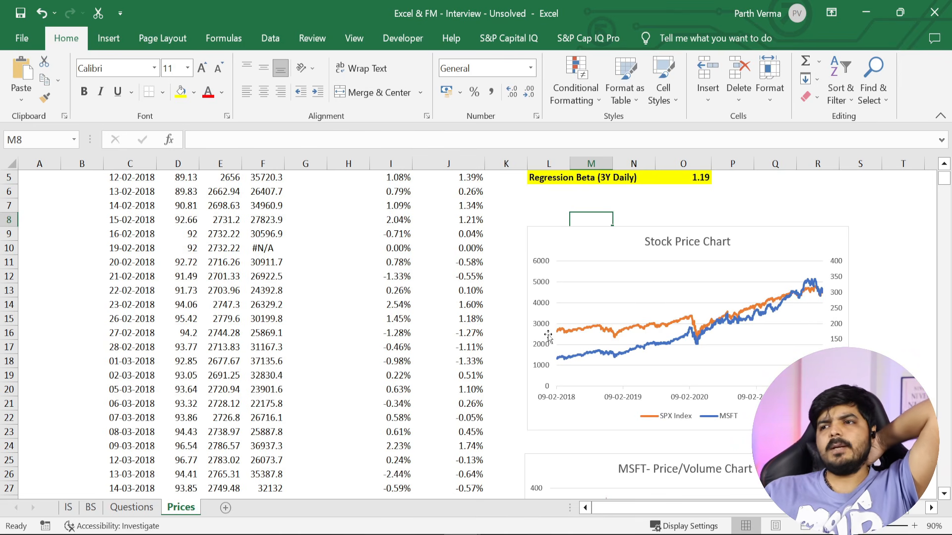
Replace the word Stock in the upper chart's title so it reads "MSFT & S&P Price Chart"
{"action": "left_click", "coordinate": [652, 208]}
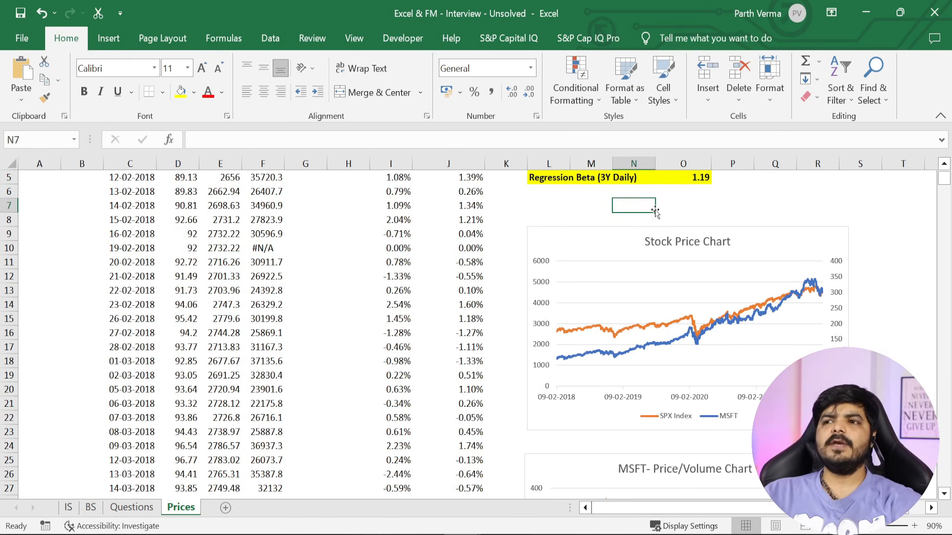
{"action": "double_click", "coordinate": [667, 242]}
{"action": "double_click", "coordinate": [667, 242]}
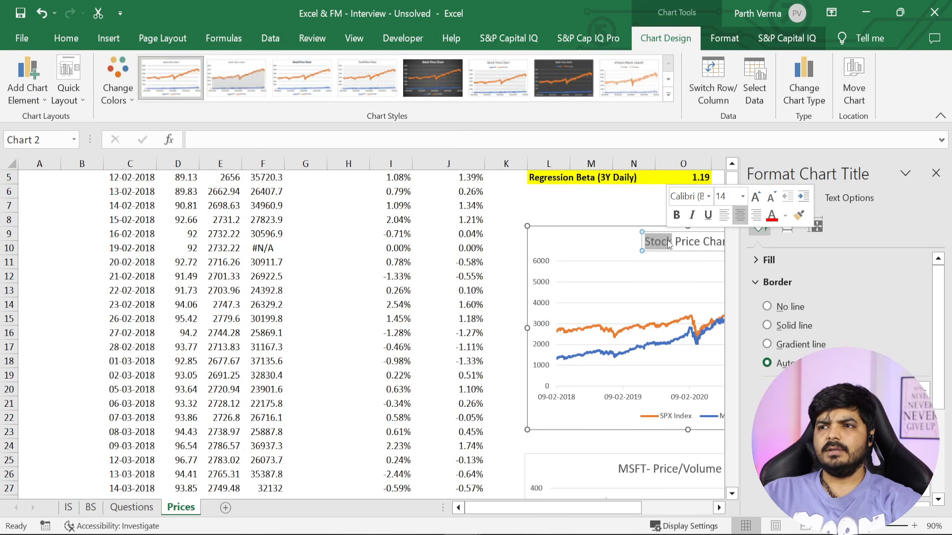
{"action": "type", "text": "MS"}
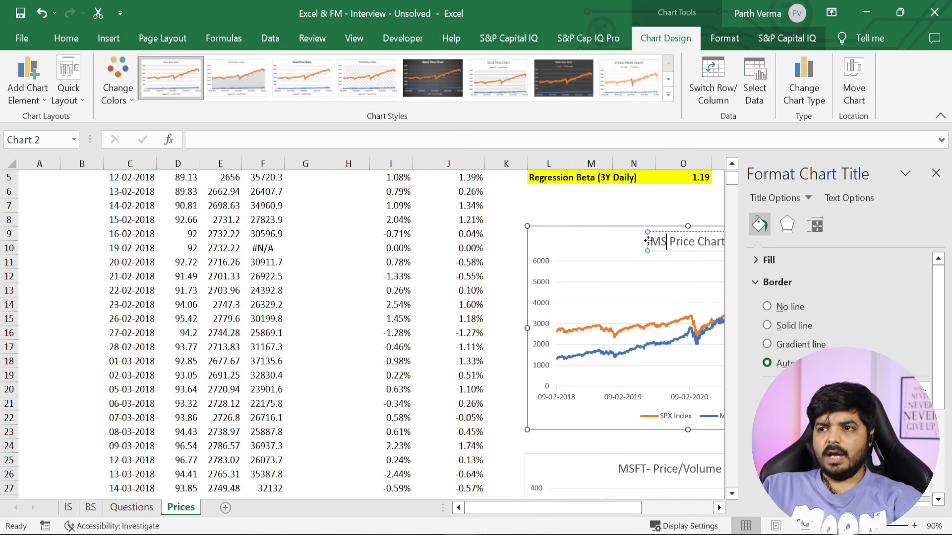
{"action": "type", "text": "FT & S"}
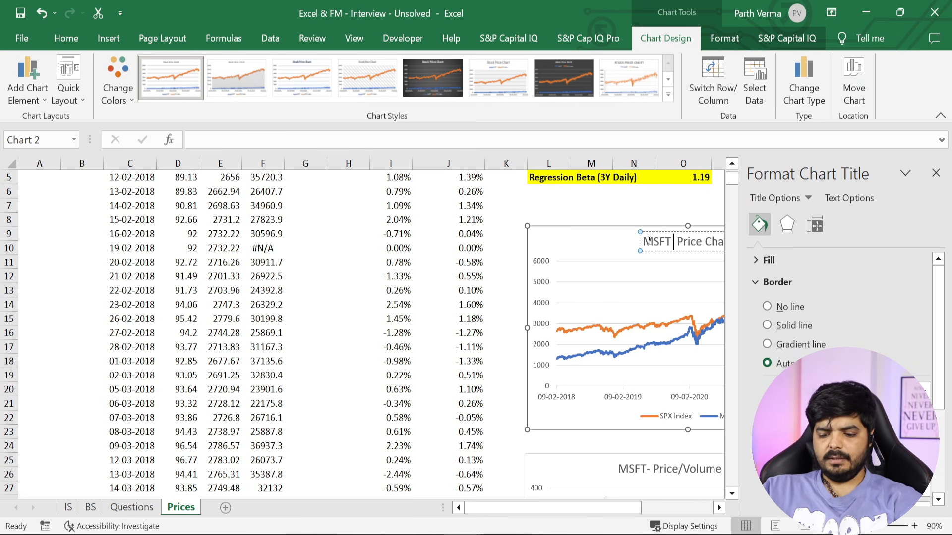
{"action": "type", "text": "&P"}
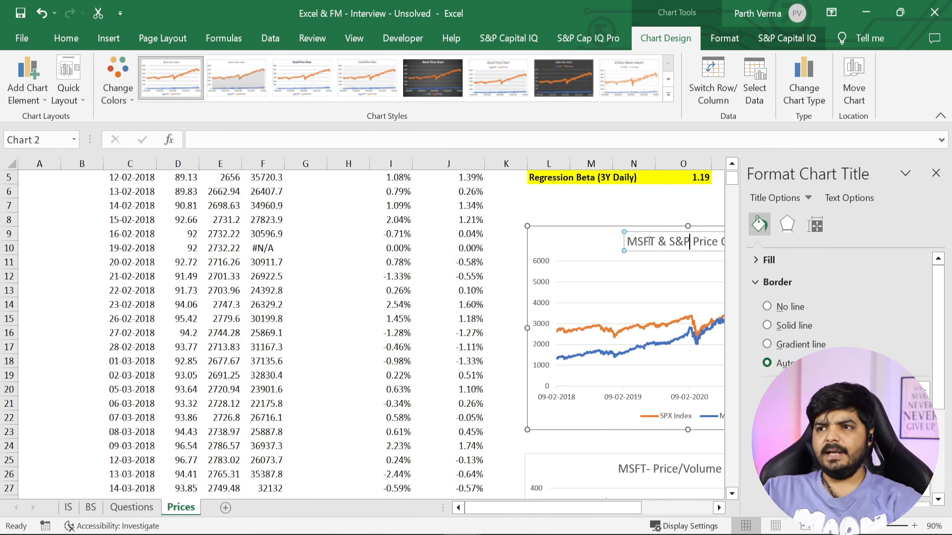
{"action": "left_click", "coordinate": [682, 205]}
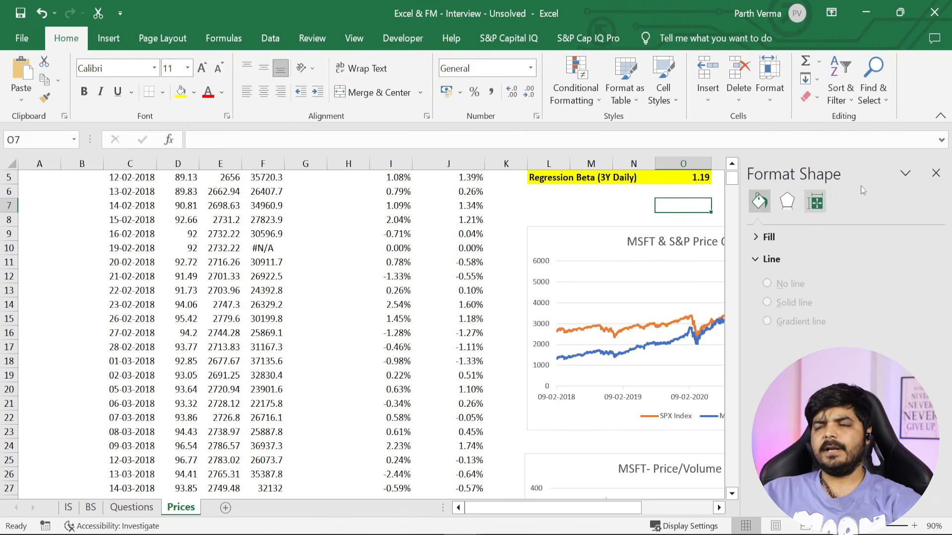
{"action": "left_click", "coordinate": [935, 173]}
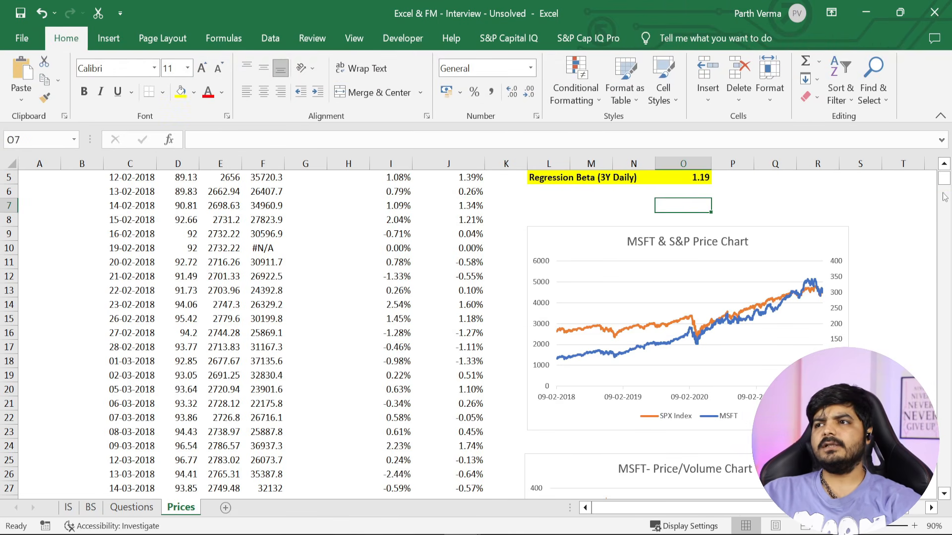
{"action": "left_click_drag", "start_coordinate": [944, 179], "coordinate": [944, 194]}
{"action": "key", "text": "alt+Tab"}
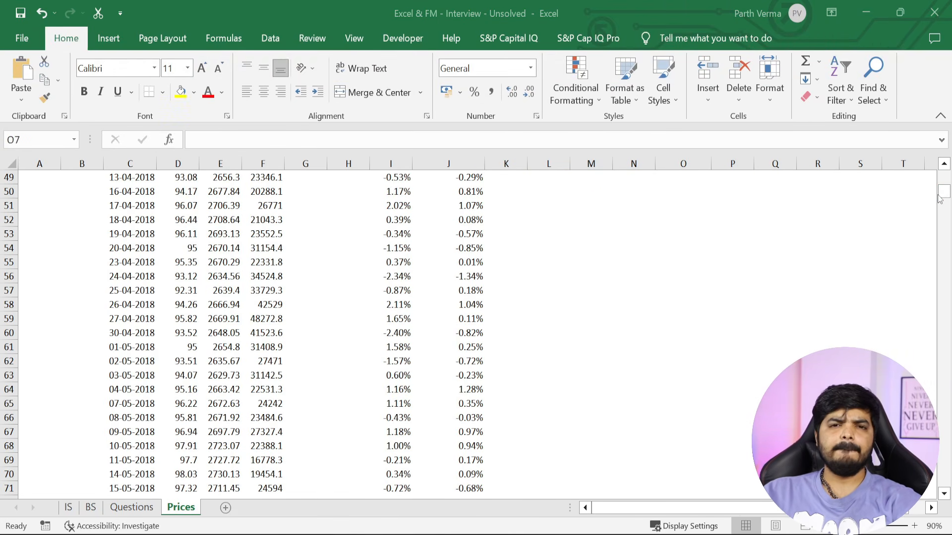
{"action": "key", "text": "alt+Tab"}
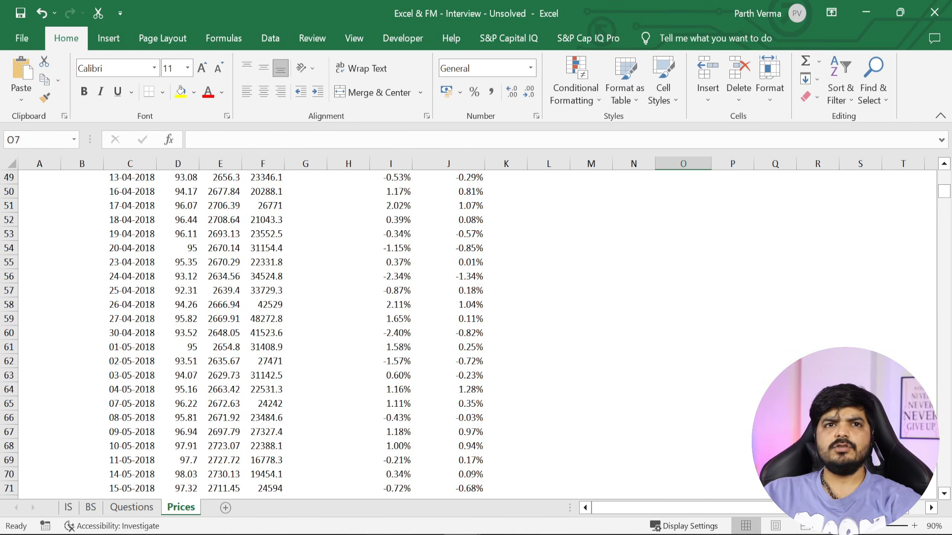
{"action": "left_click", "coordinate": [594, 286]}
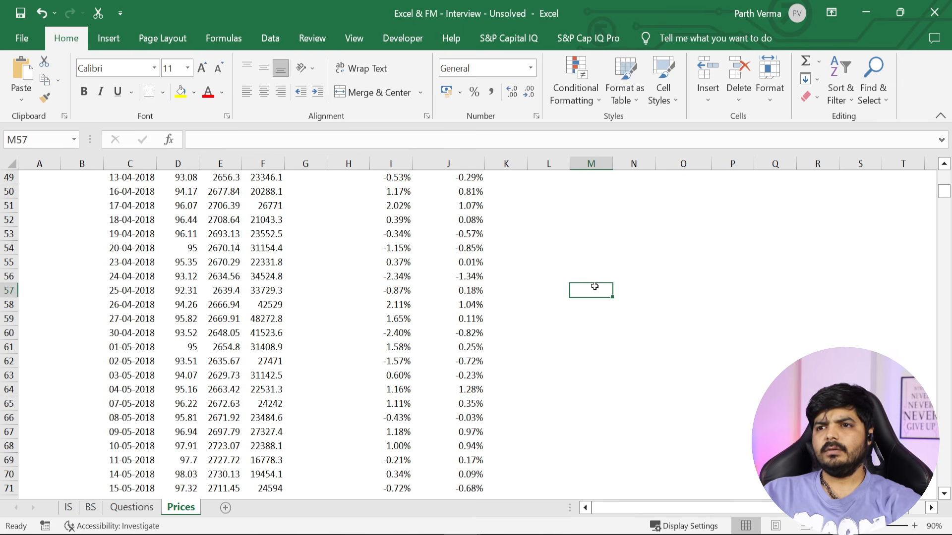
Return to the Questions sheet and read task 5 on YTD, QTD, MTD and WTD returns, including its date cell
{"action": "left_click", "coordinate": [157, 508]}
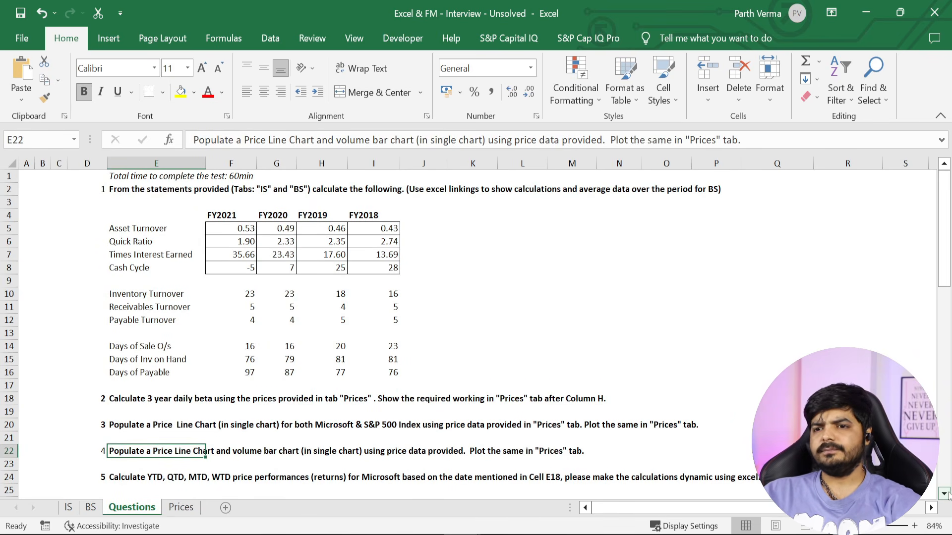
{"action": "scroll", "coordinate": [947, 494], "scroll_direction": "down", "scroll_amount": 3}
{"action": "scroll", "coordinate": [947, 494], "scroll_direction": "down", "scroll_amount": 2}
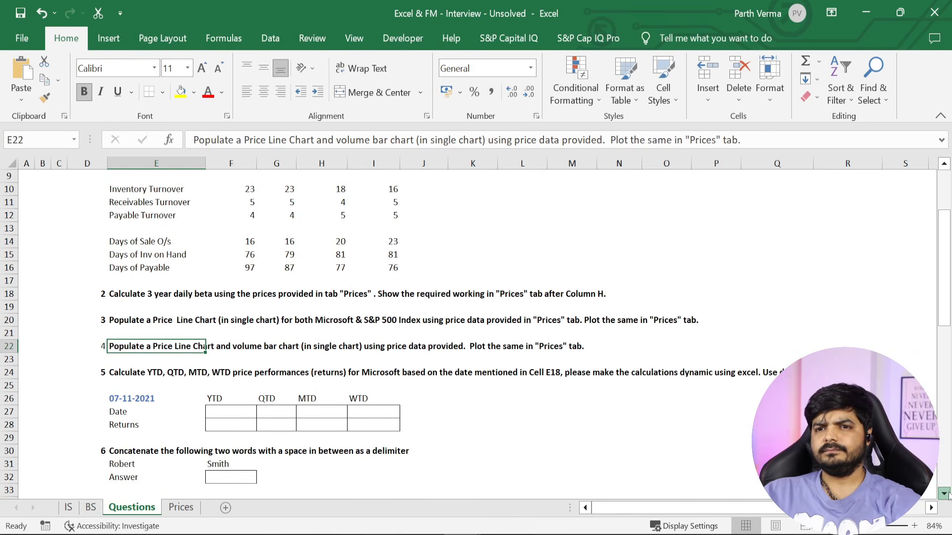
{"action": "left_click", "coordinate": [944, 494]}
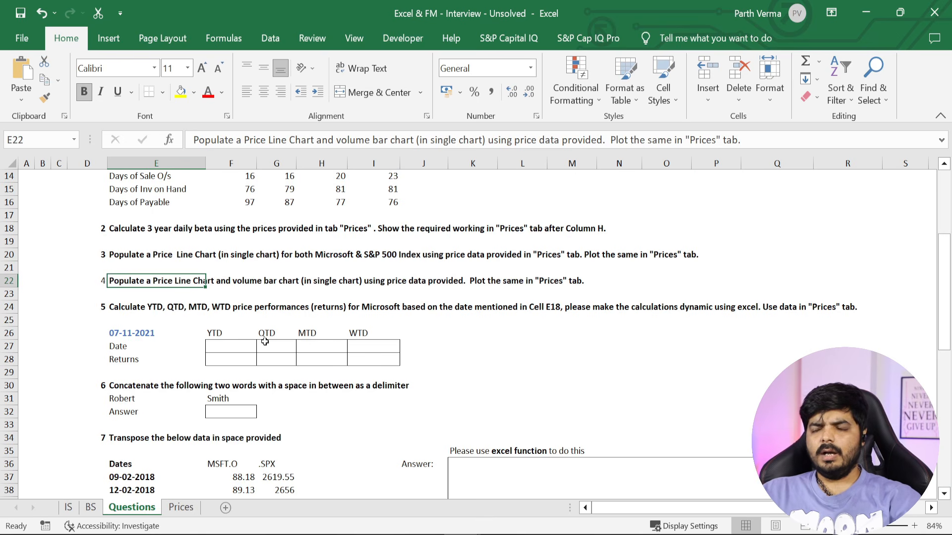
{"action": "left_click", "coordinate": [154, 308]}
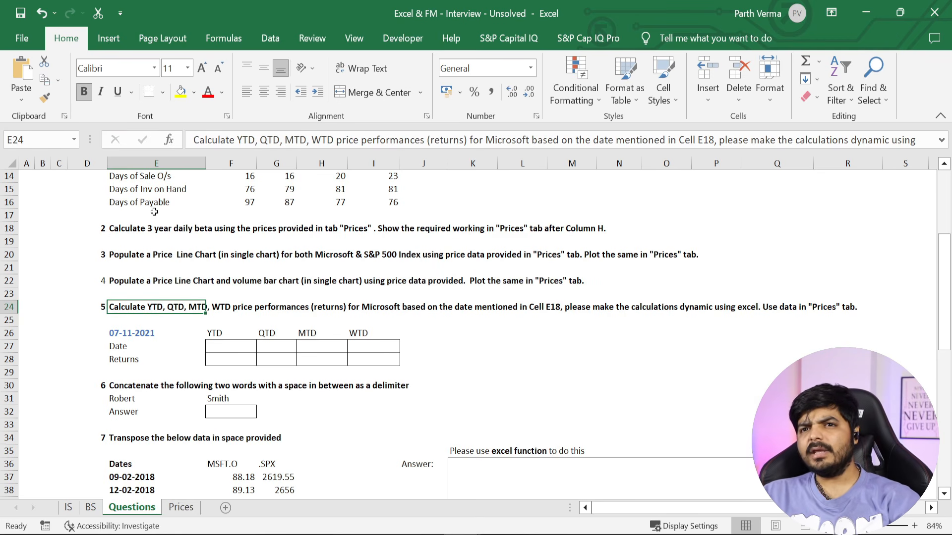
{"action": "left_click", "coordinate": [125, 336]}
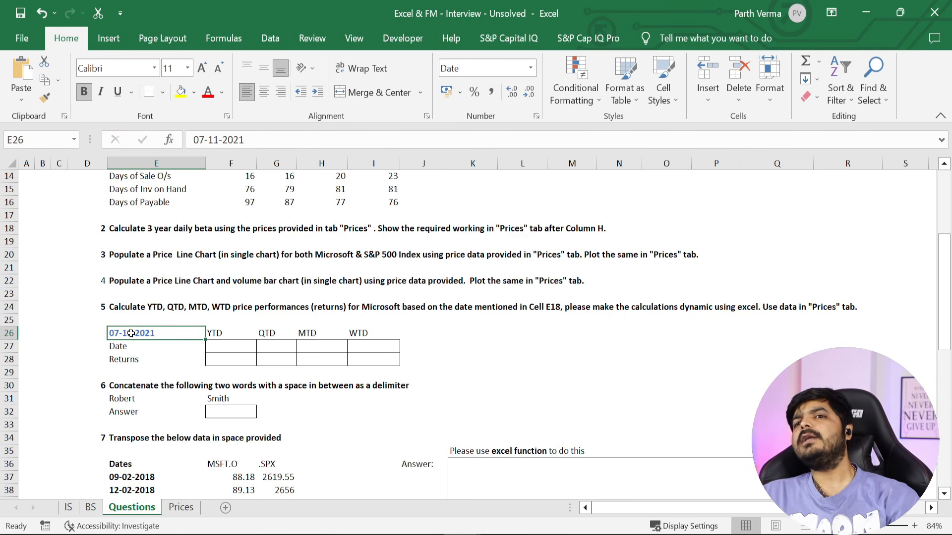
Correct the cell reference in the task 5 text in E24 to E26
{"action": "left_click", "coordinate": [131, 303]}
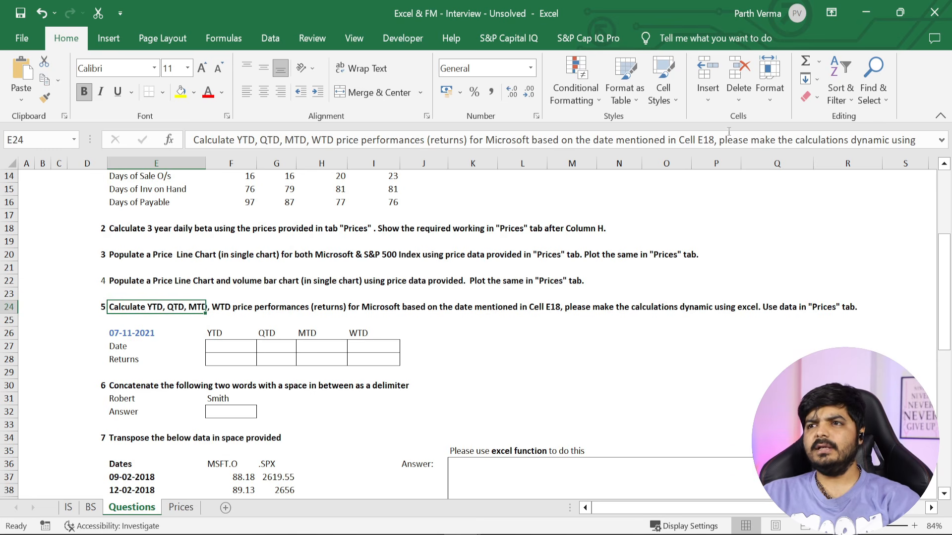
{"action": "left_click", "coordinate": [713, 141]}
{"action": "key", "text": "BackSpace"}
{"action": "key", "text": "BackSpace"}
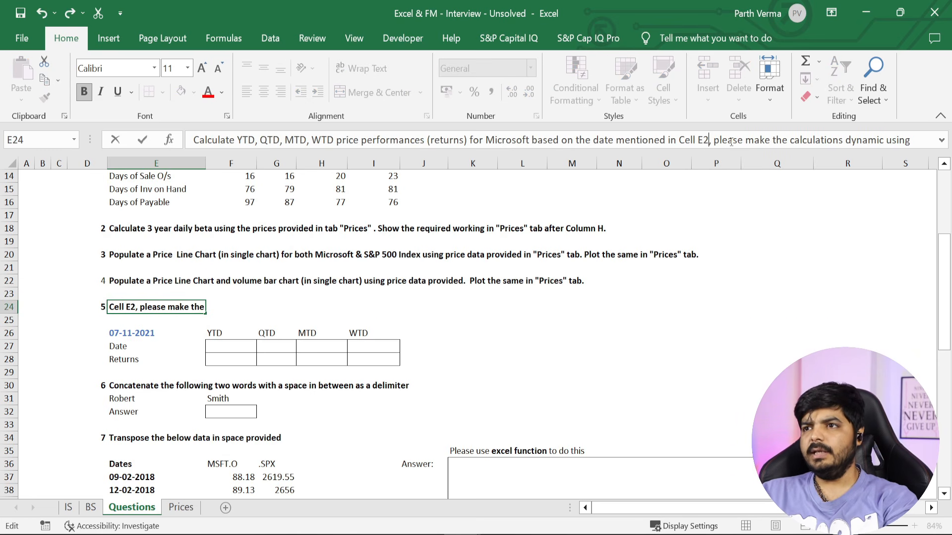
{"action": "type", "text": "26"}
{"action": "key", "text": "Return"}
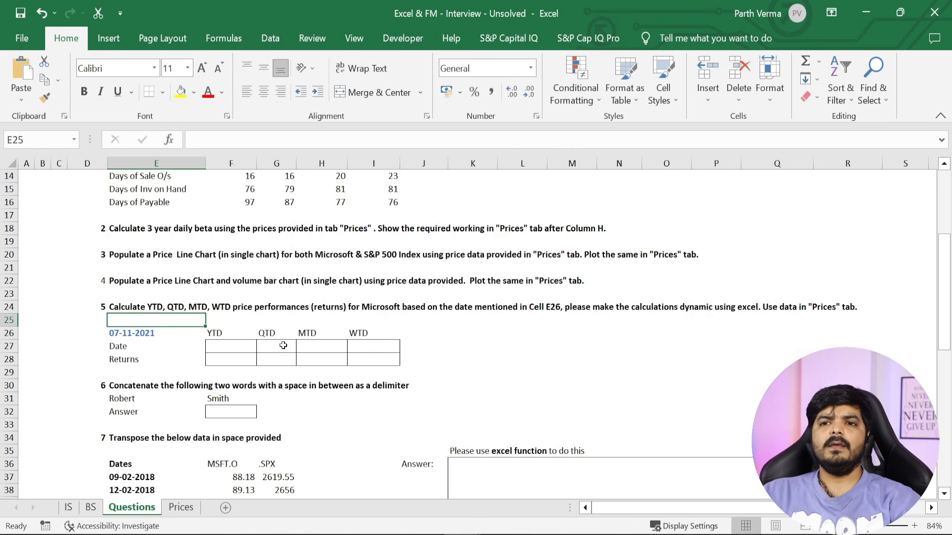
{"action": "left_click", "coordinate": [233, 348]}
{"action": "left_click", "coordinate": [147, 333]}
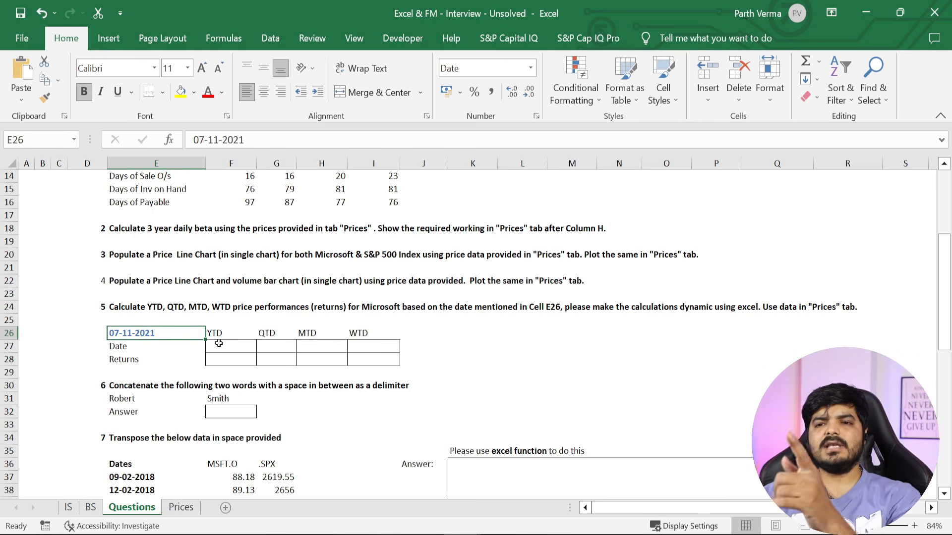
{"action": "mouse_move", "coordinate": [944, 285]}
{"action": "left_mouse_down"}
{"action": "mouse_move", "coordinate": [944, 241]}
{"action": "mouse_move", "coordinate": [944, 276]}
{"action": "left_mouse_up"}
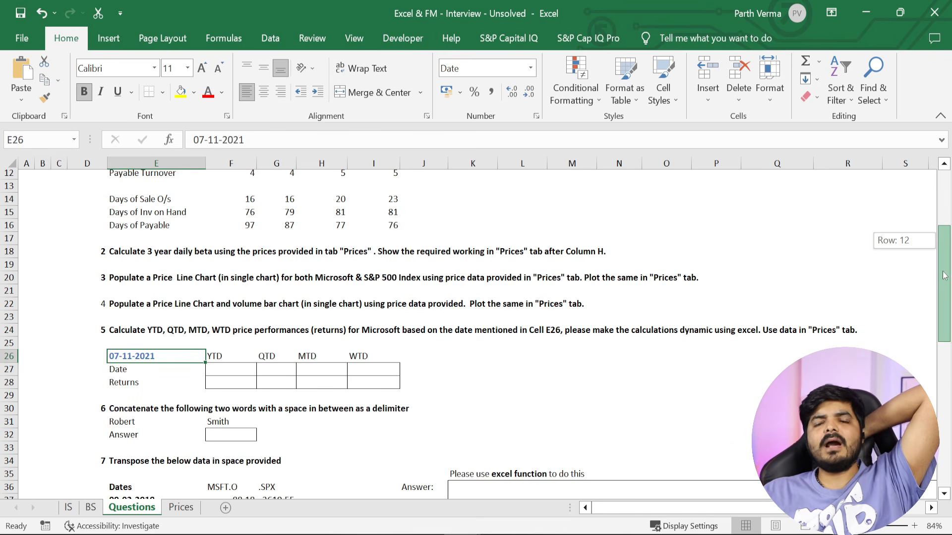
Link the YTD date cell F27 to the 01-01-2021 date in C759 of the Prices sheet
{"action": "left_click_drag", "start_coordinate": [944, 276], "coordinate": [944, 276]}
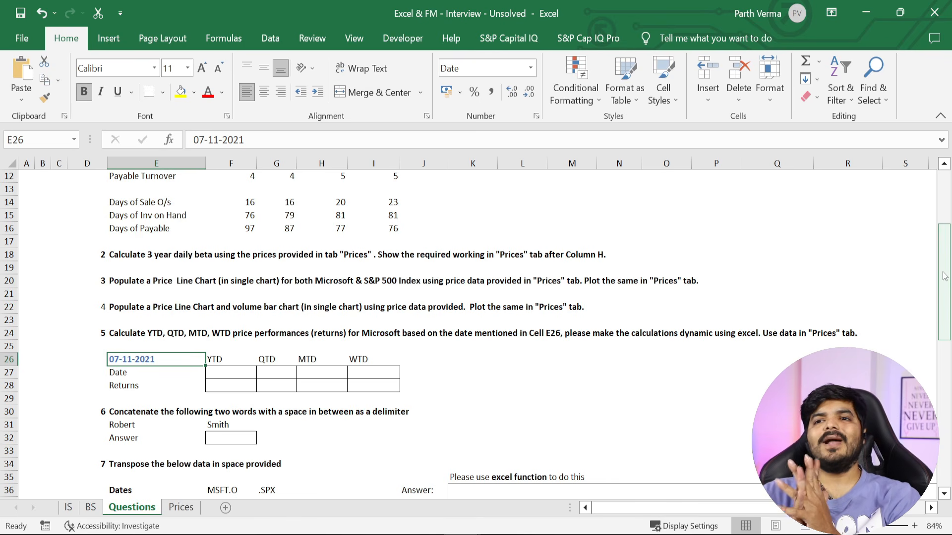
{"action": "left_click", "coordinate": [209, 369]}
{"action": "type", "text": "="}
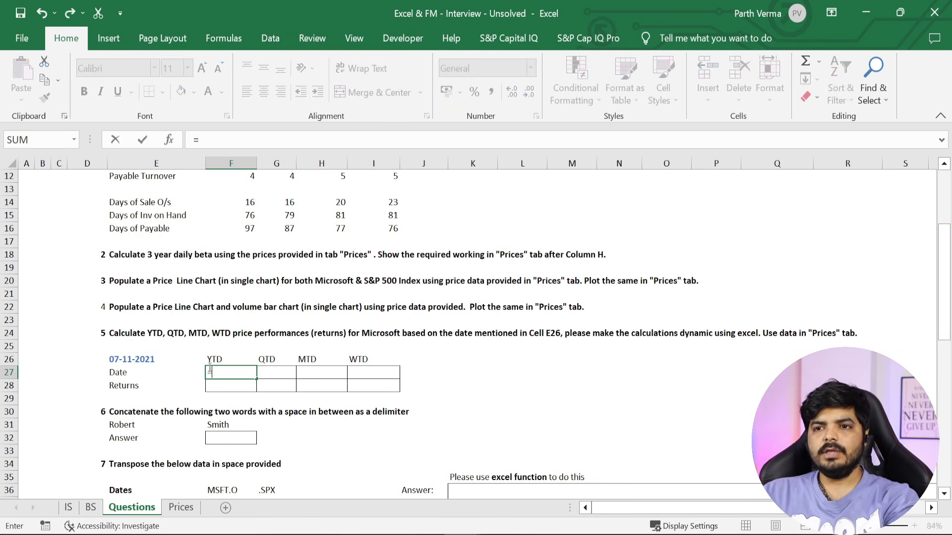
{"action": "left_click", "coordinate": [170, 511]}
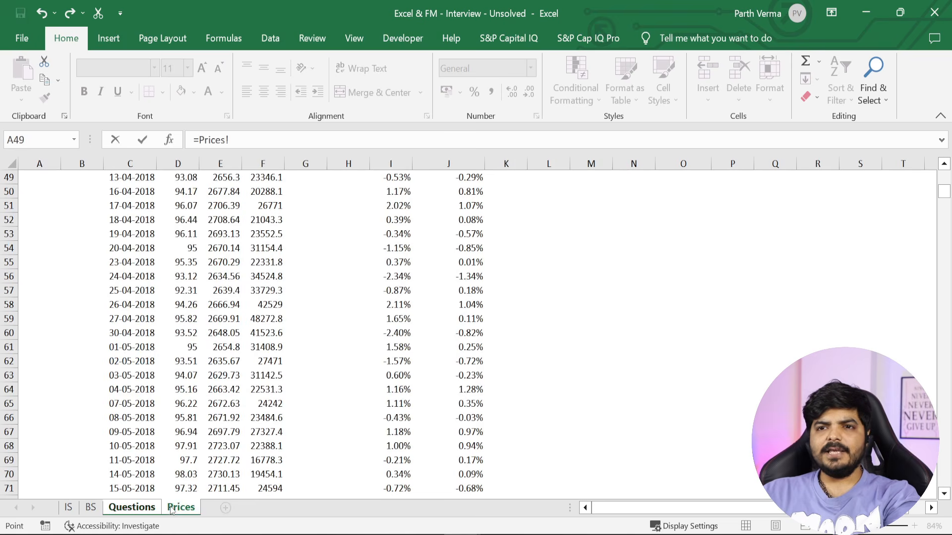
{"action": "left_click_drag", "start_coordinate": [944, 195], "coordinate": [948, 401]}
{"action": "left_click", "coordinate": [127, 389]}
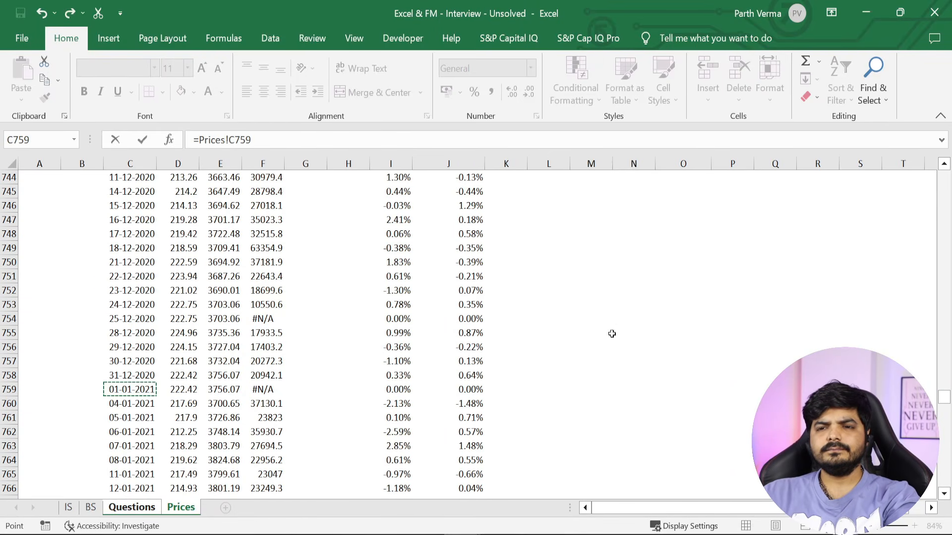
{"action": "key", "text": "Return"}
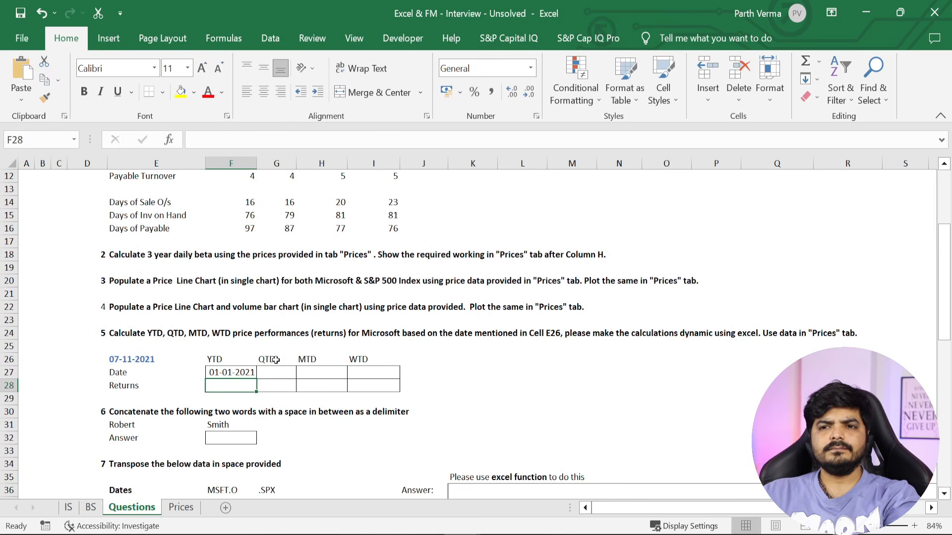
Enter =(Prices!$D$979-Prices!C759)/Prices!C759 as the YTD returns formula in F28
{"action": "type", "text": "=("}
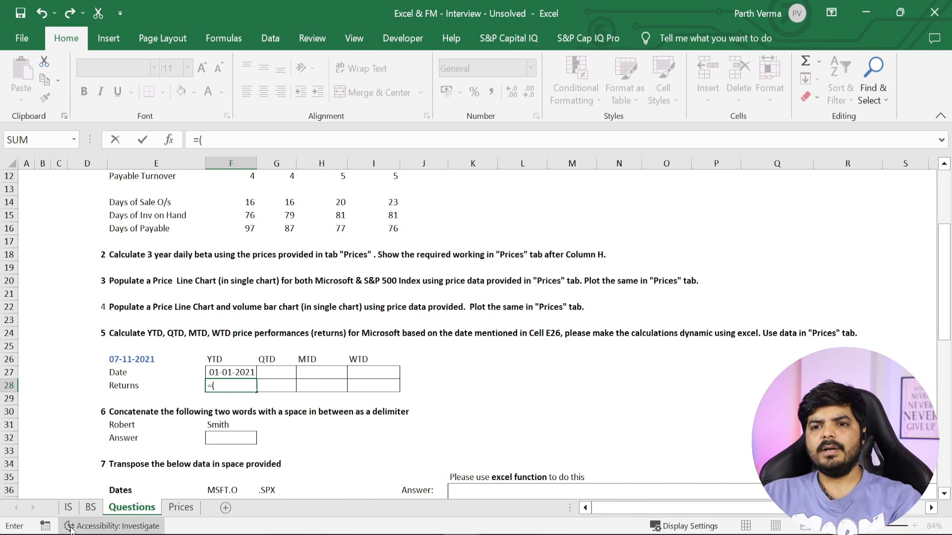
{"action": "left_click", "coordinate": [171, 512]}
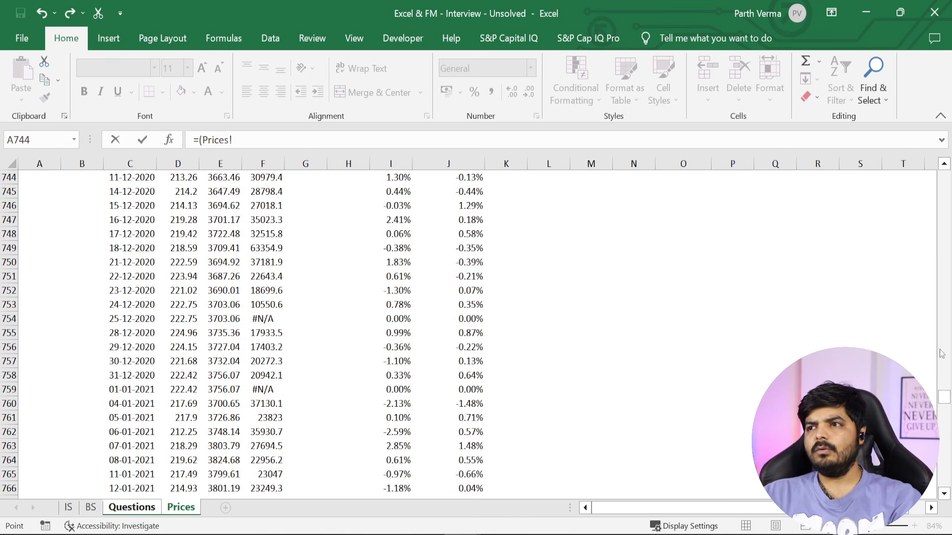
{"action": "left_click", "coordinate": [944, 421]}
{"action": "left_click_drag", "start_coordinate": [948, 420], "coordinate": [950, 469]}
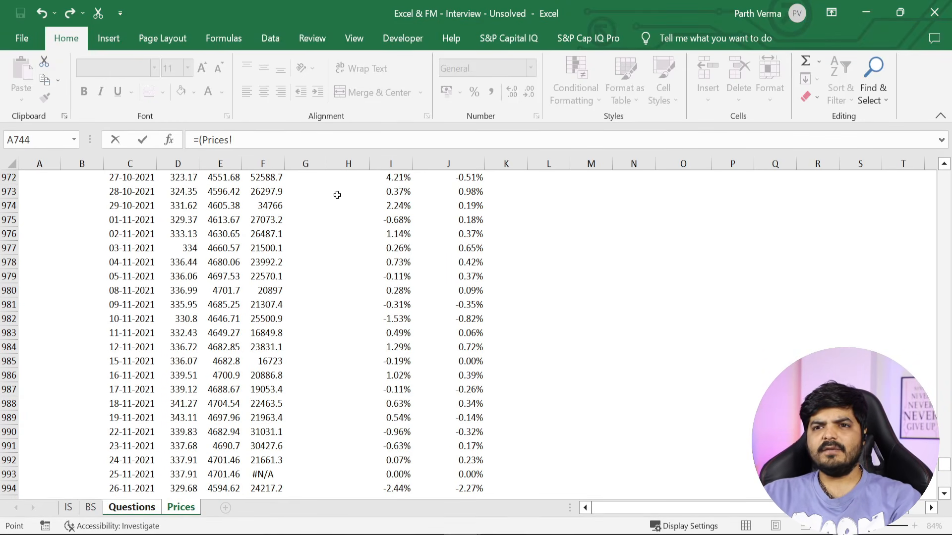
{"action": "left_click", "coordinate": [186, 277]}
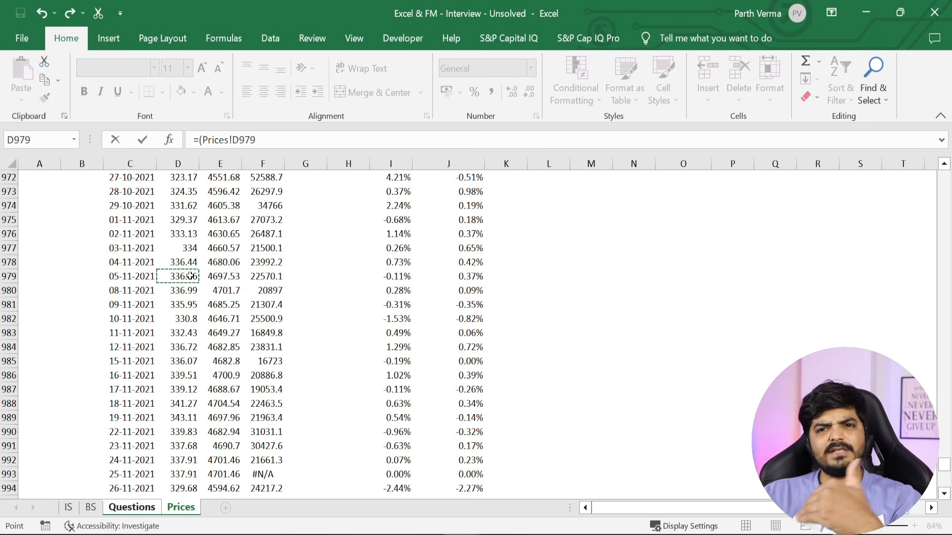
{"action": "key", "text": "F4"}
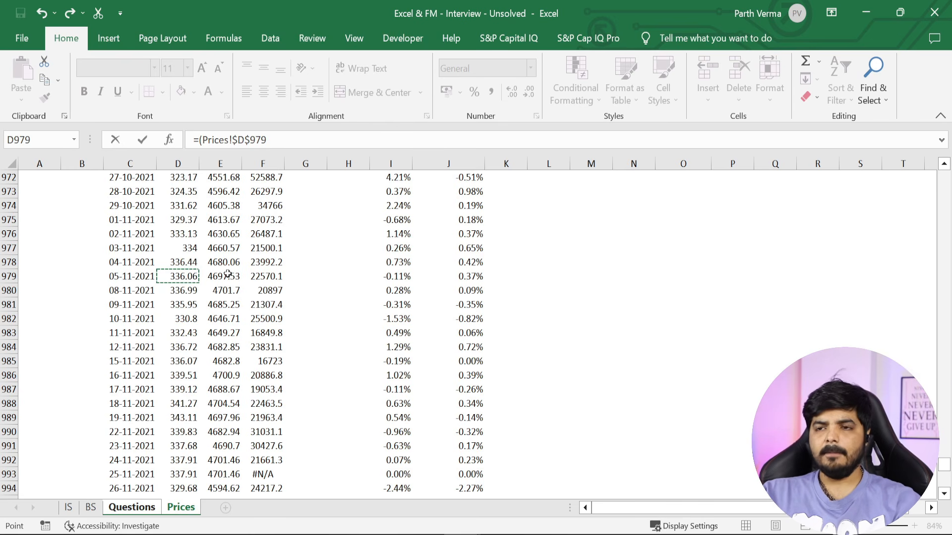
{"action": "type", "text": "-"}
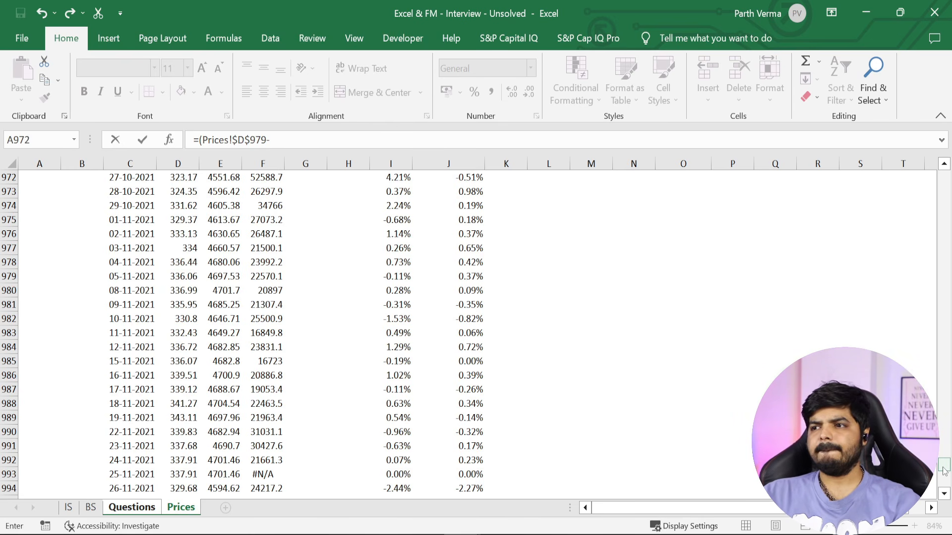
{"action": "left_click_drag", "start_coordinate": [944, 468], "coordinate": [947, 402]}
{"action": "left_click", "coordinate": [122, 418]}
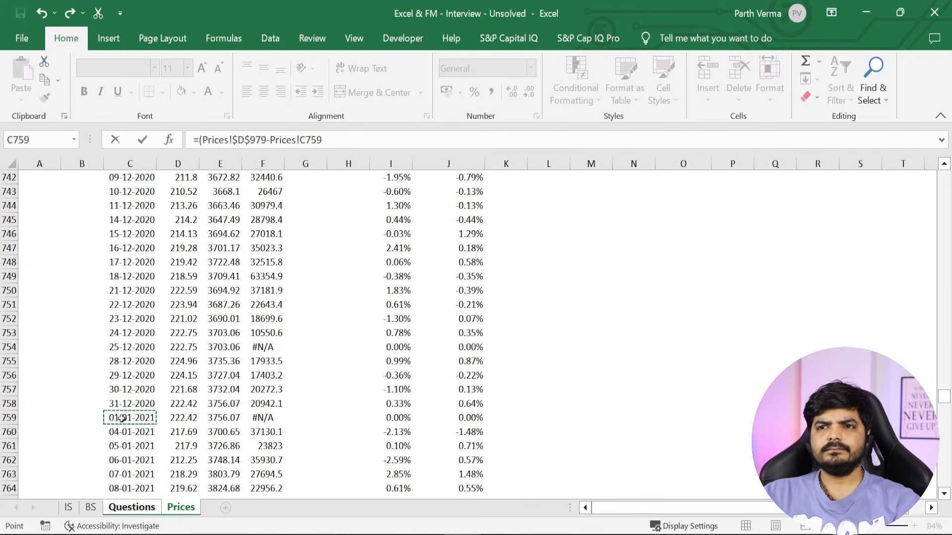
{"action": "type", "text": ")"}
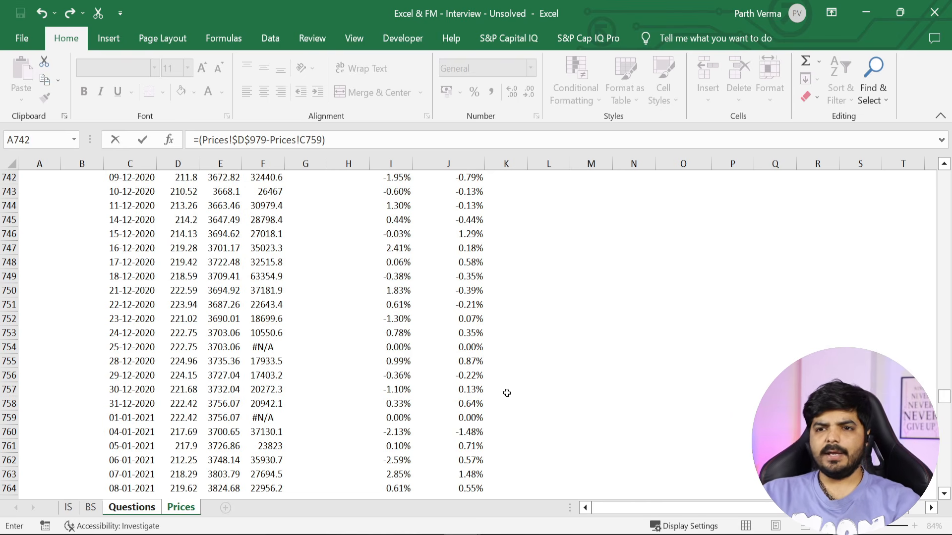
{"action": "type", "text": "/"}
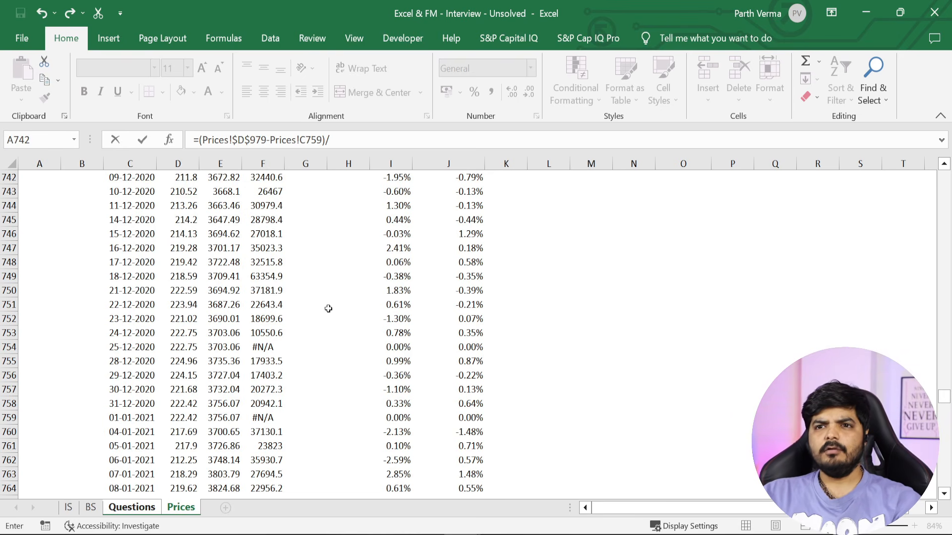
{"action": "left_click", "coordinate": [141, 415]}
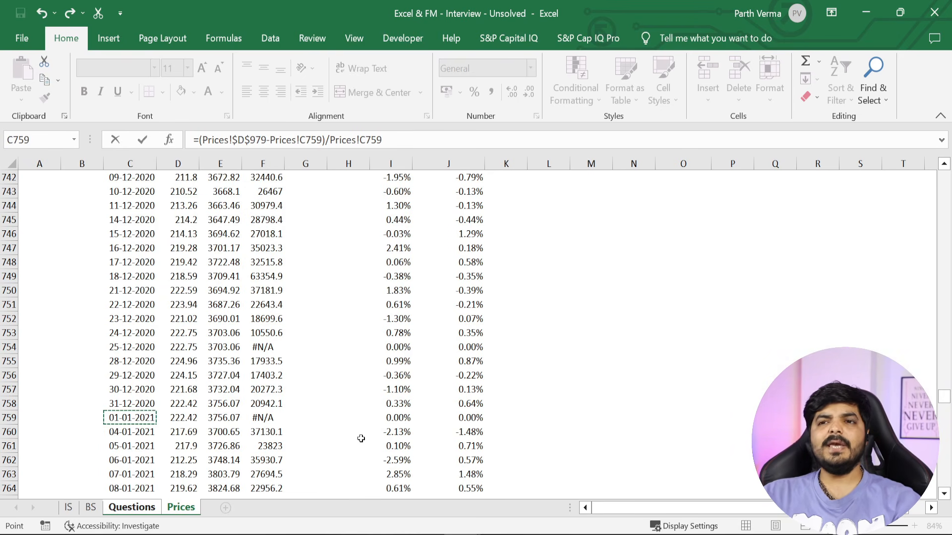
{"action": "key", "text": "Return"}
Format the YTD returns cell F28 as a percentage with two decimal places
{"action": "key", "text": "Up"}
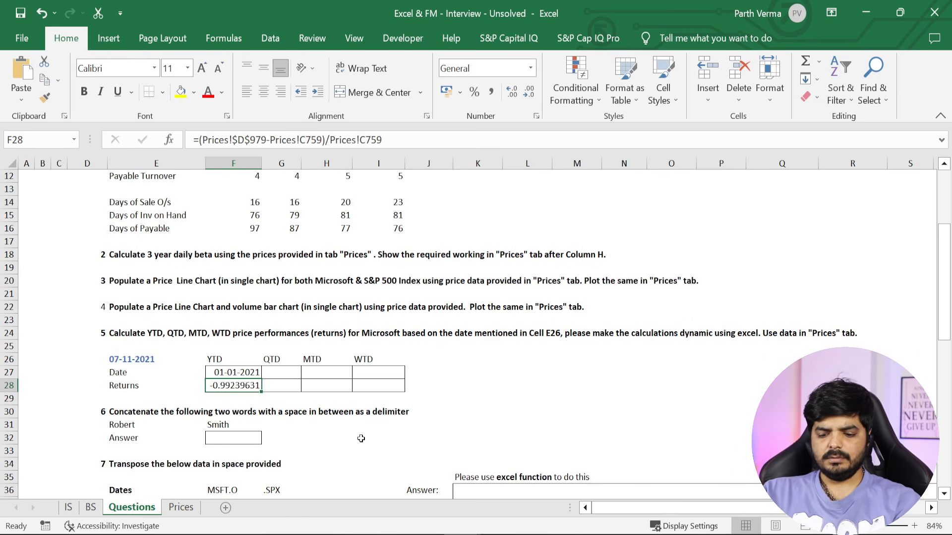
{"action": "key", "text": "alt+h"}
{"action": "key", "text": "p"}
{"action": "key", "text": "alt+h"}
{"action": "key", "text": "0"}
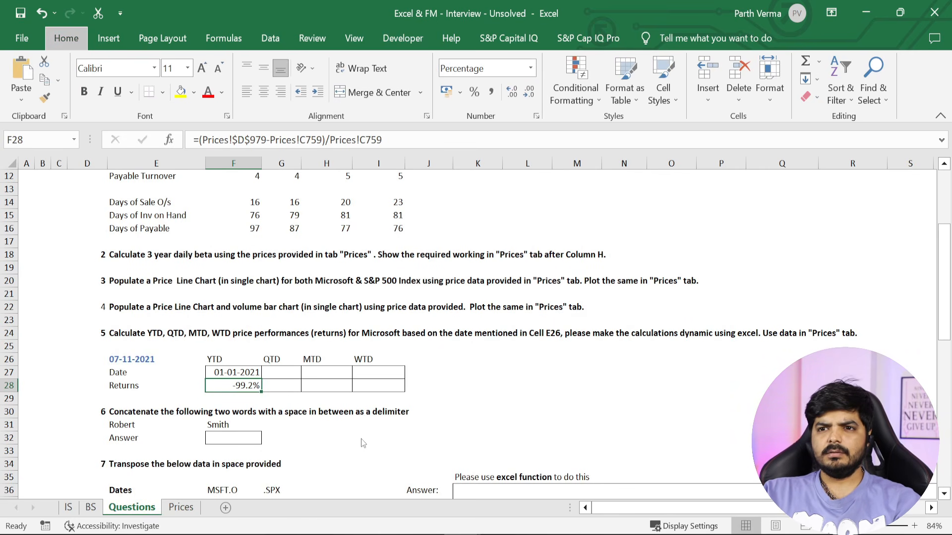
{"action": "key", "text": "alt+h"}
{"action": "key", "text": "0"}
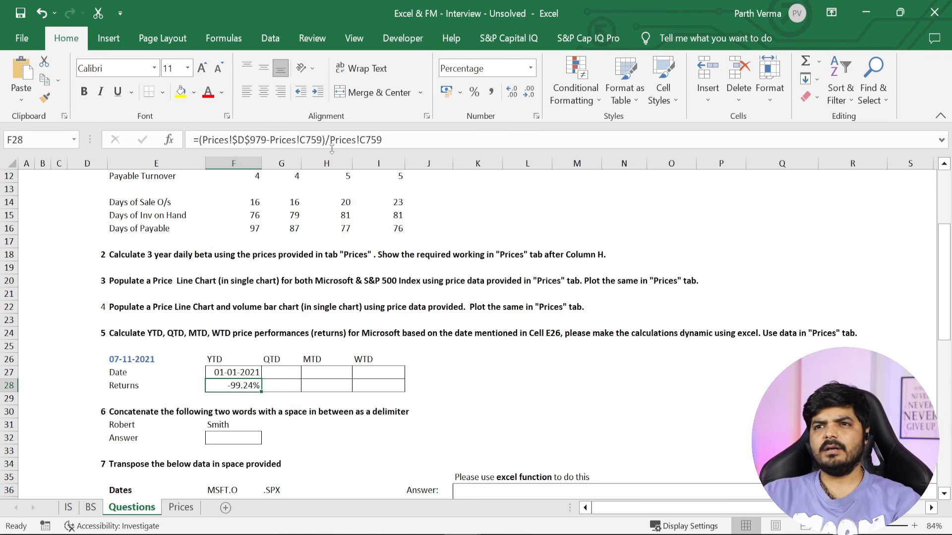
{"action": "left_click", "coordinate": [305, 142]}
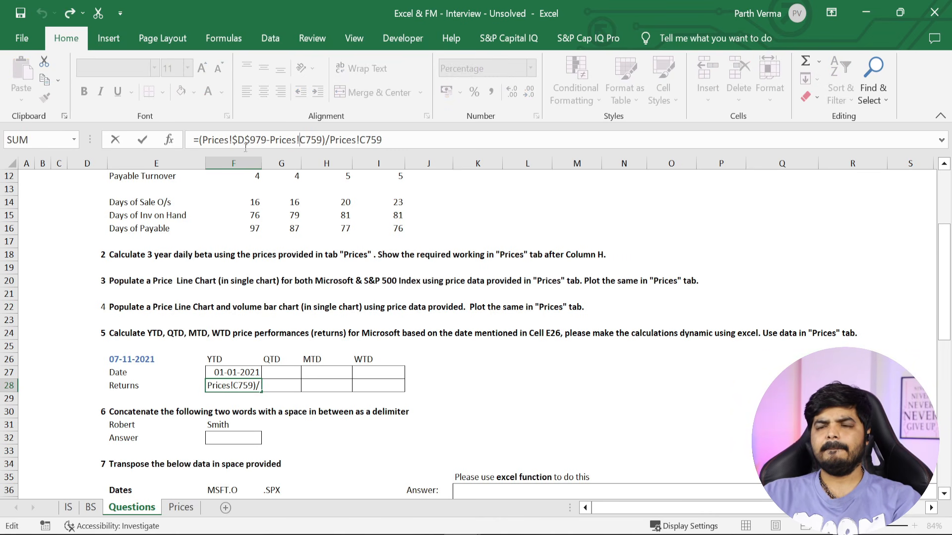
{"action": "left_click", "coordinate": [181, 507]}
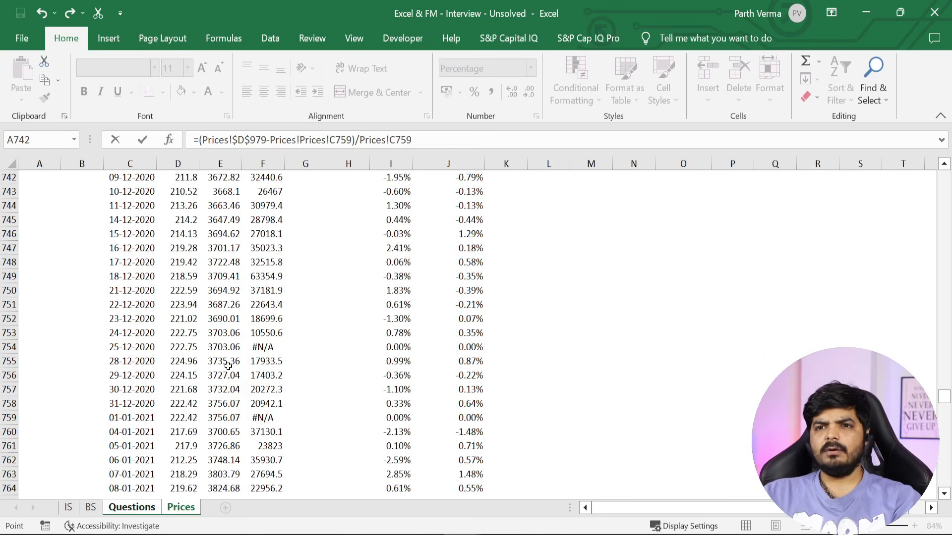
{"action": "left_click", "coordinate": [191, 305]}
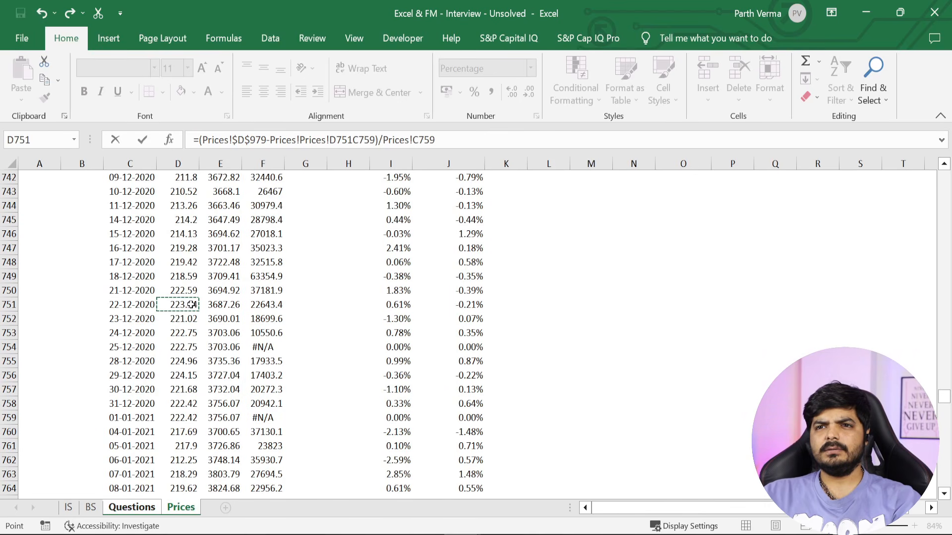
{"action": "key", "text": "BackSpace"}
{"action": "key", "text": "BackSpace"}
{"action": "key", "text": "BackSpace"}
{"action": "key", "text": "BackSpace"}
{"action": "key", "text": "BackSpace"}
{"action": "key", "text": "BackSpace"}
{"action": "key", "text": "BackSpace"}
{"action": "key", "text": "BackSpace"}
{"action": "key", "text": "BackSpace"}
{"action": "key", "text": "BackSpace"}
{"action": "key", "text": "BackSpace"}
{"action": "key", "text": "Return"}
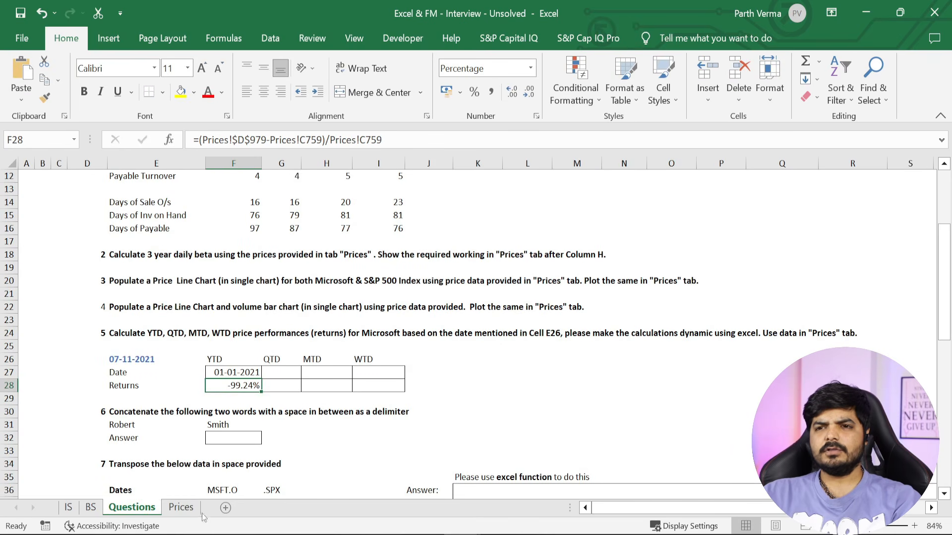
Check Microsoft's prices for 01-01-2021 and early November 2021 on the Prices sheet against the YTD returns formula
{"action": "left_click", "coordinate": [91, 508]}
{"action": "left_click", "coordinate": [181, 507]}
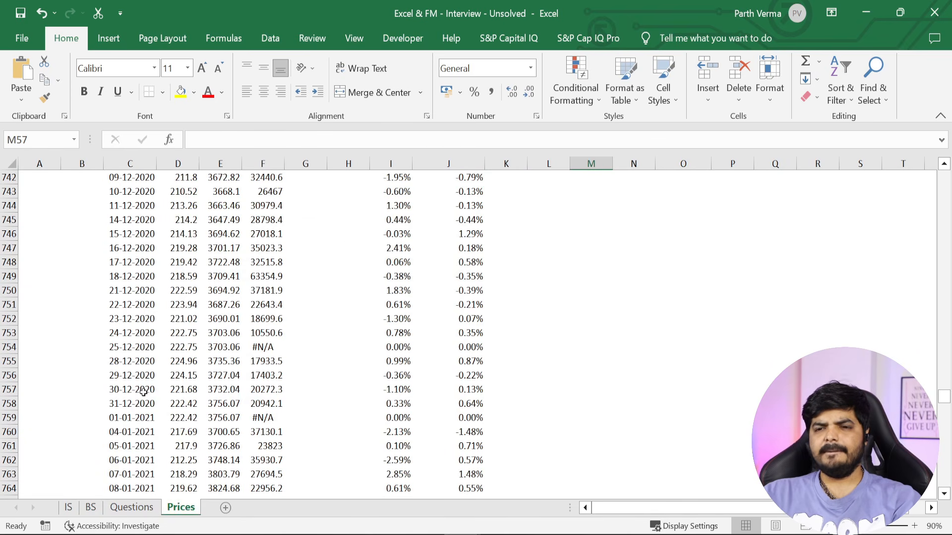
{"action": "left_click", "coordinate": [191, 418]}
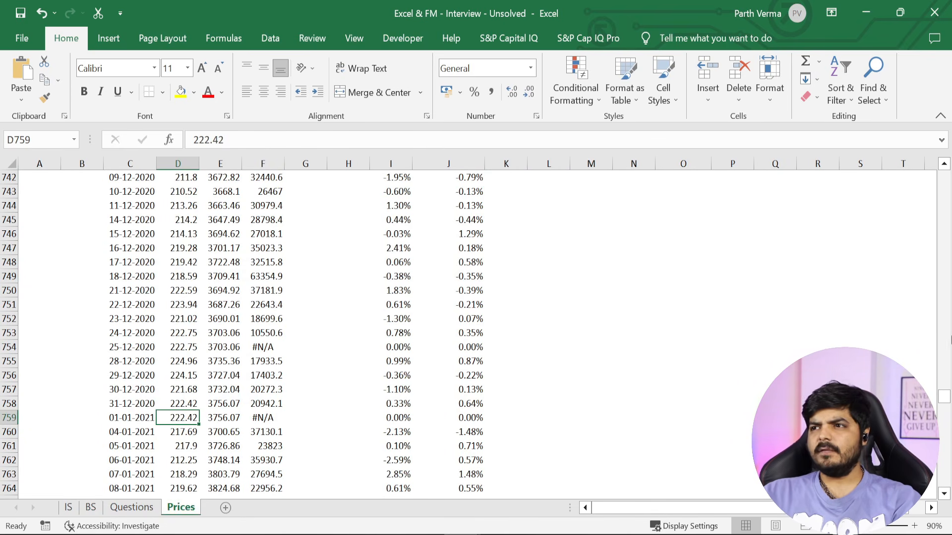
{"action": "left_click_drag", "start_coordinate": [946, 391], "coordinate": [945, 462]}
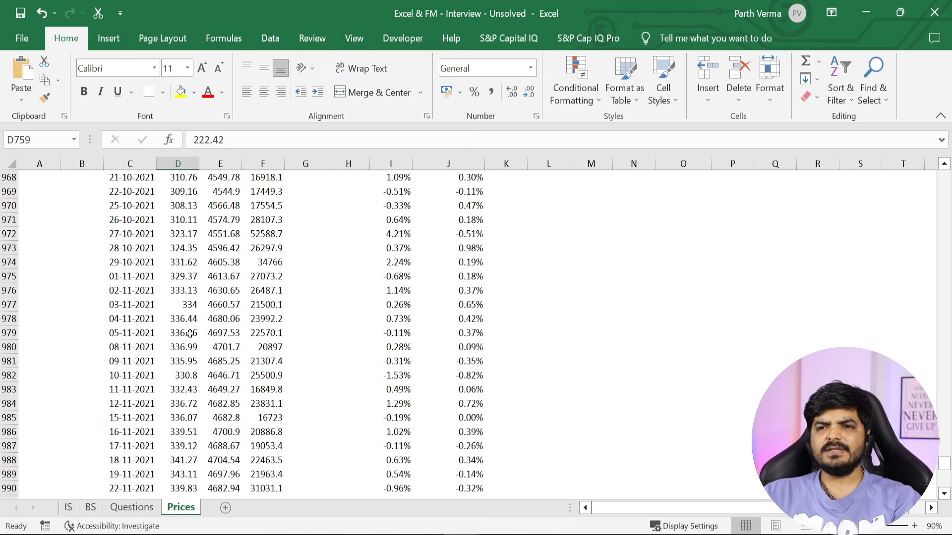
{"action": "left_click", "coordinate": [140, 507]}
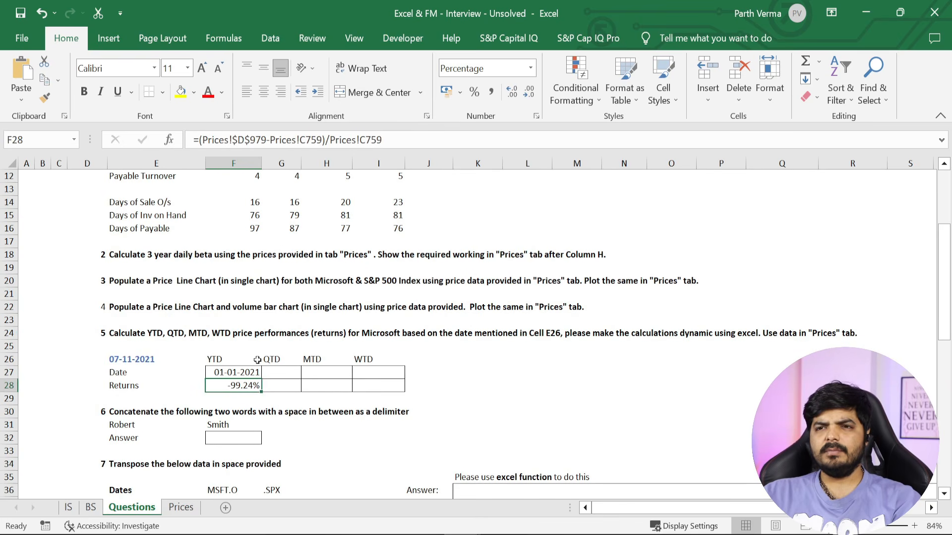
Review the YTD returns formula in F28 and clear it from the cell
{"action": "key", "text": "F2"}
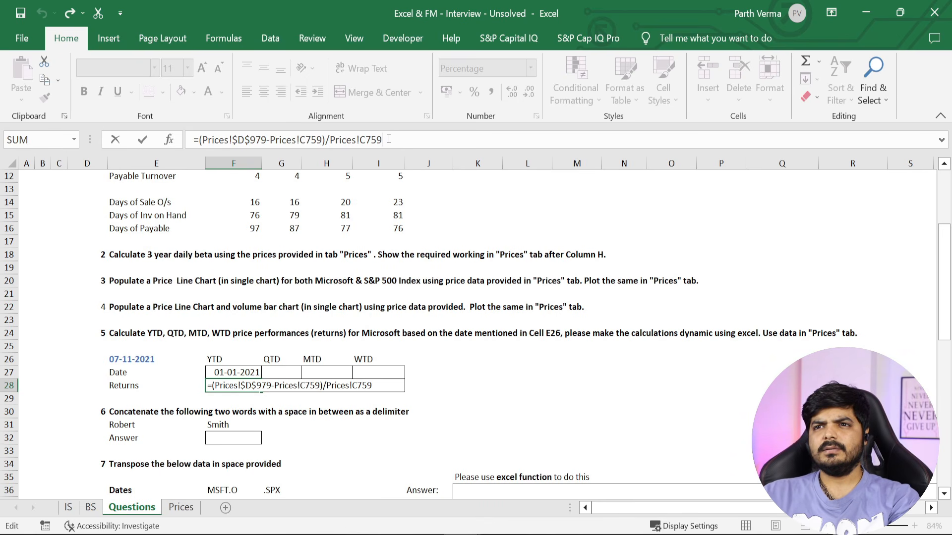
{"action": "key", "text": "Return"}
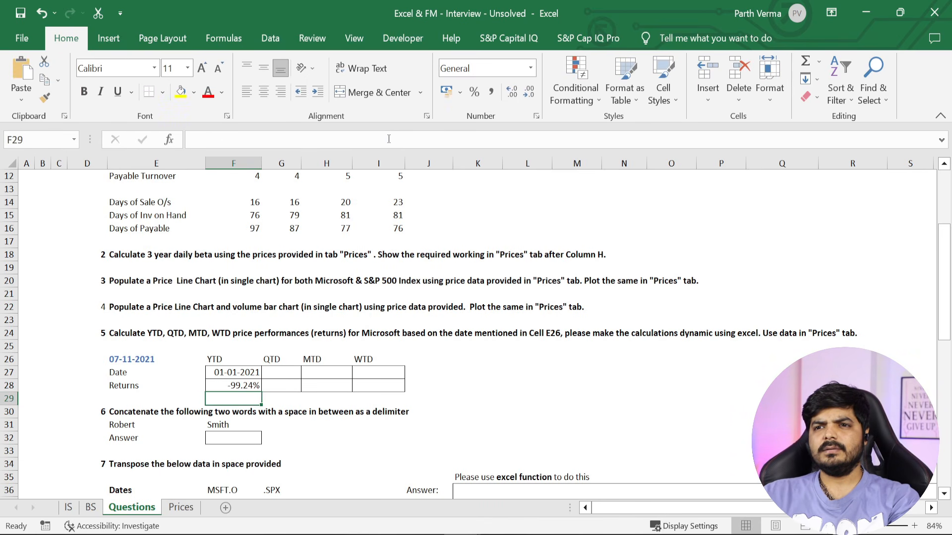
{"action": "left_click", "coordinate": [243, 390]}
{"action": "key", "text": "Delete"}
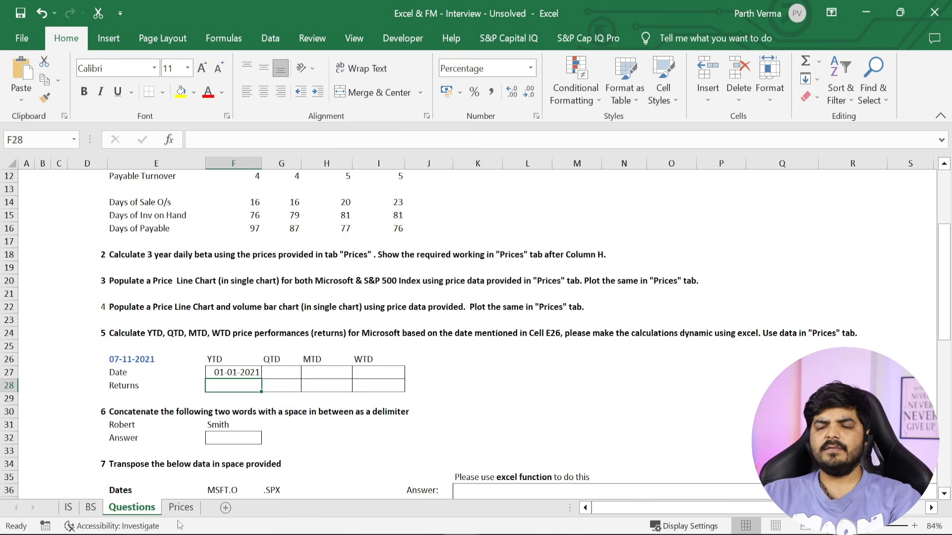
Enter =(Prices!D979-Prices!D759)/Prices!D759 as Microsoft's YTD returns formula in F28
{"action": "left_click", "coordinate": [190, 505]}
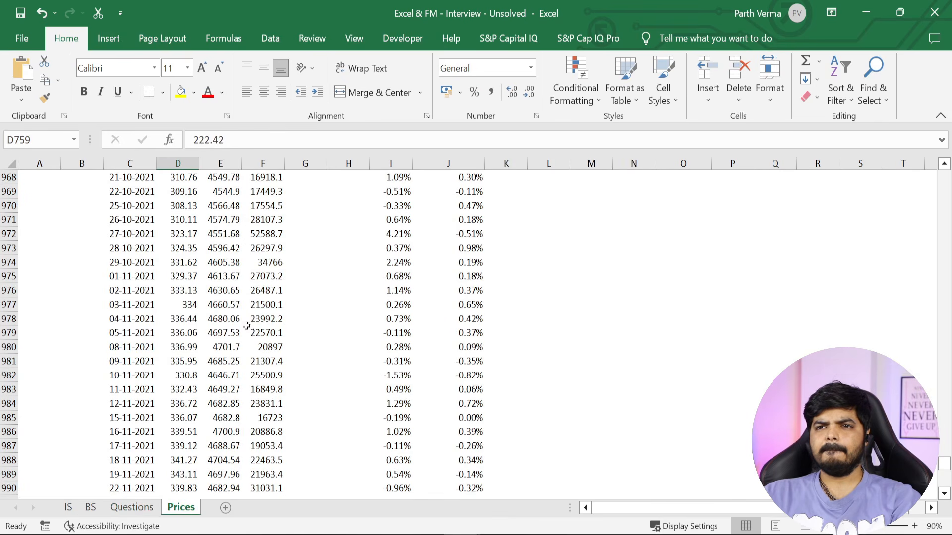
{"action": "left_click", "coordinate": [217, 250]}
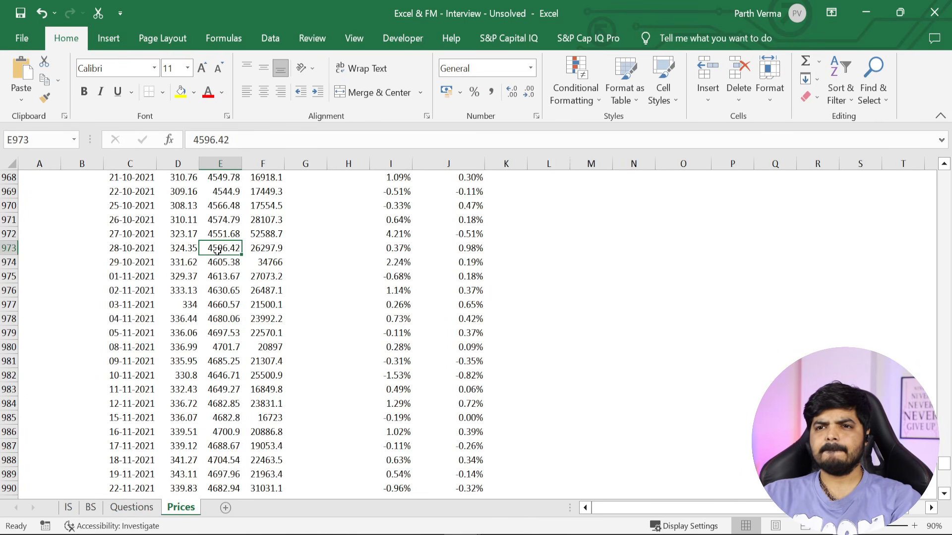
{"action": "left_click", "coordinate": [139, 511]}
{"action": "type", "text": "="}
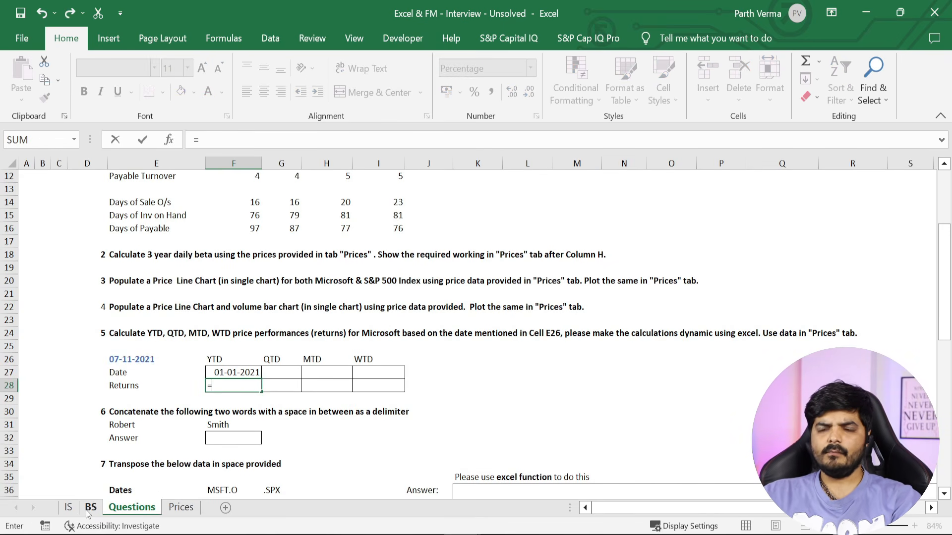
{"action": "left_click", "coordinate": [180, 508]}
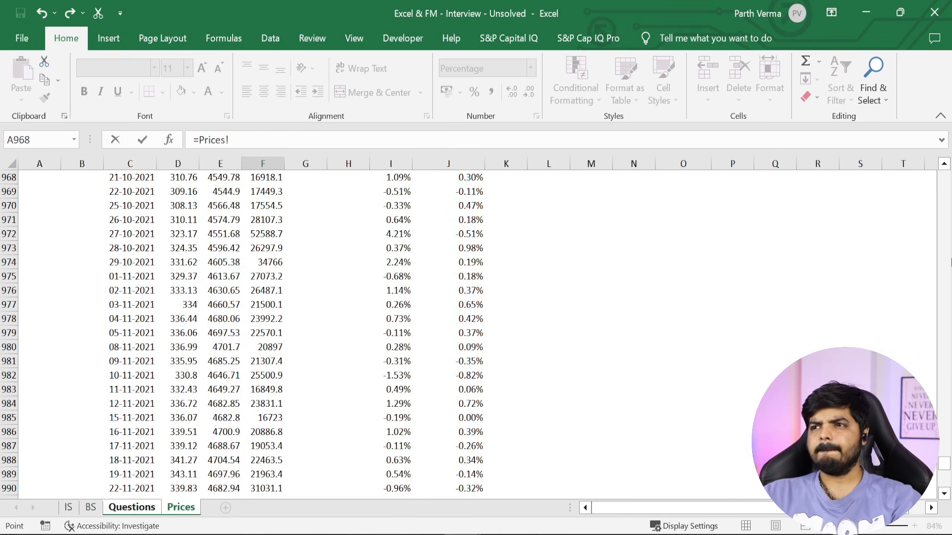
{"action": "mouse_move", "coordinate": [944, 465]}
{"action": "left_mouse_down"}
{"action": "mouse_move", "coordinate": [945, 399]}
{"action": "mouse_move", "coordinate": [945, 482]}
{"action": "mouse_move", "coordinate": [944, 466]}
{"action": "left_mouse_up"}
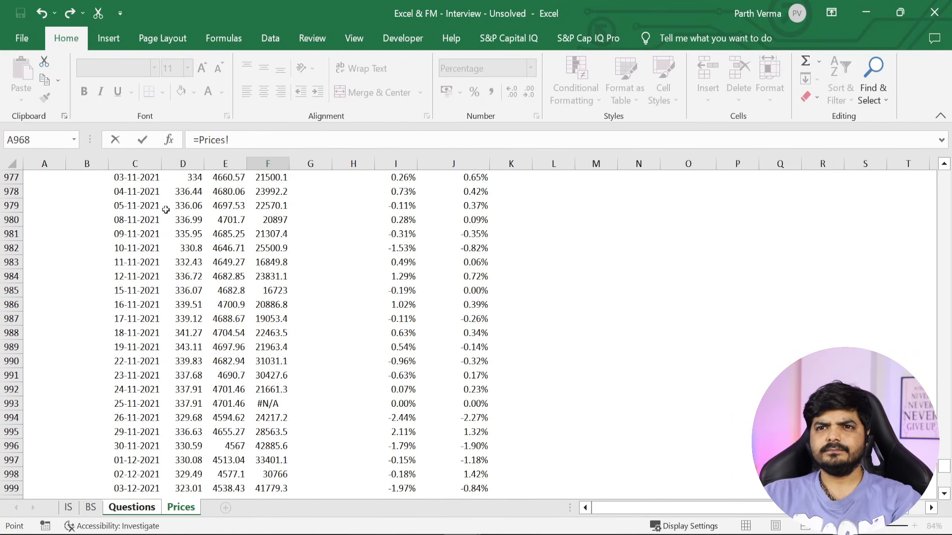
{"action": "left_click", "coordinate": [183, 206]}
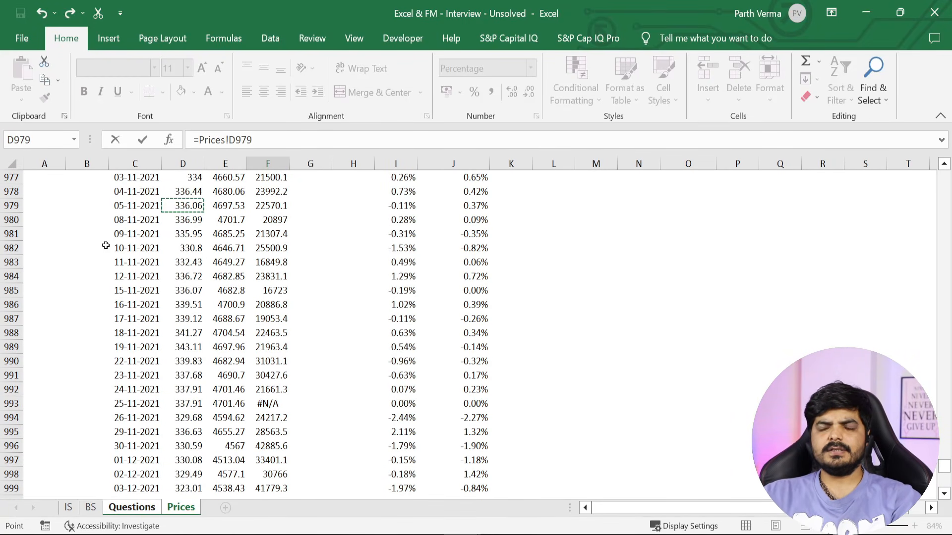
{"action": "type", "text": "-"}
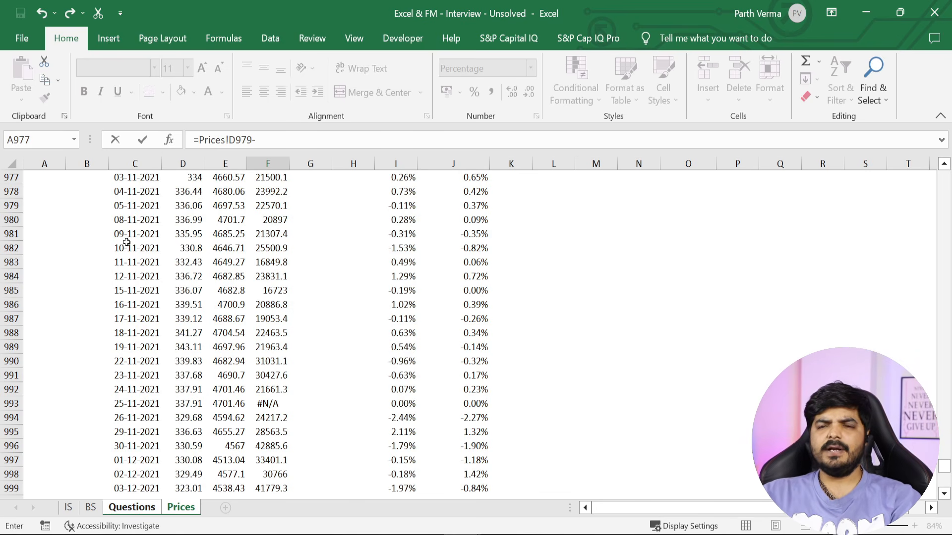
{"action": "left_click", "coordinate": [200, 139]}
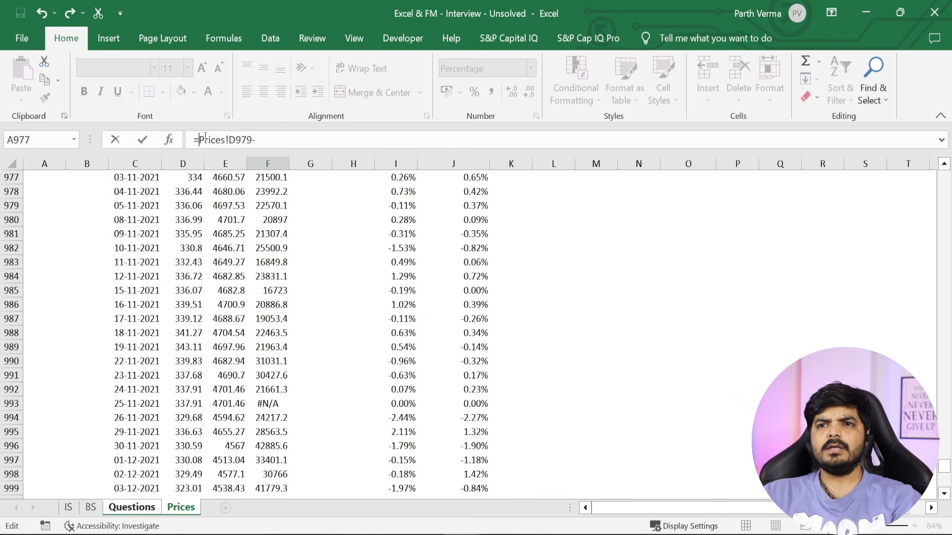
{"action": "type", "text": "("}
{"action": "left_click", "coordinate": [264, 142]}
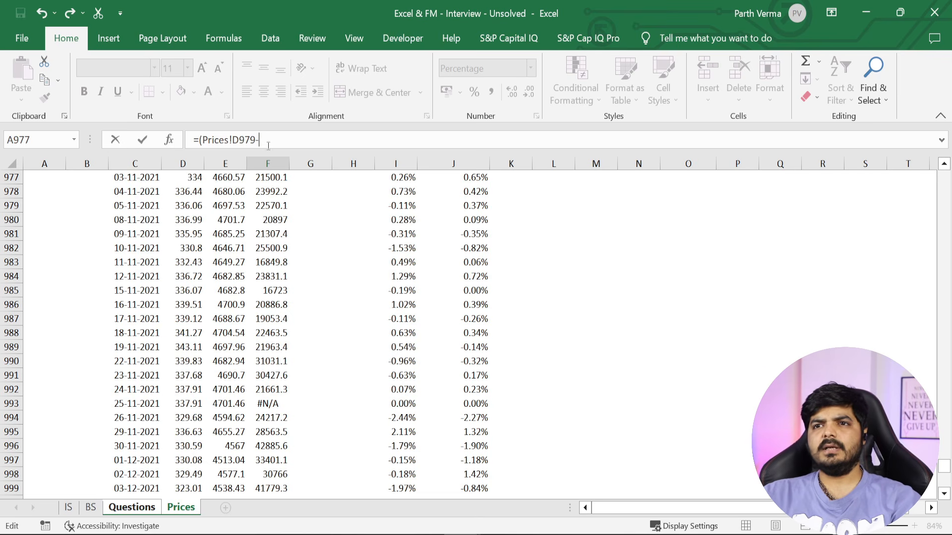
{"action": "left_click_drag", "start_coordinate": [944, 467], "coordinate": [933, 399]}
{"action": "left_click", "coordinate": [190, 261]}
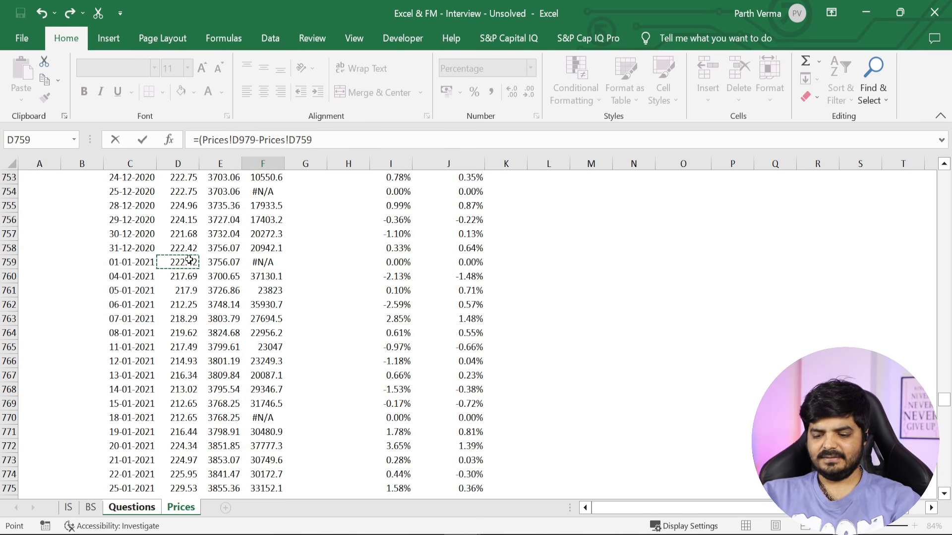
{"action": "type", "text": ")/"}
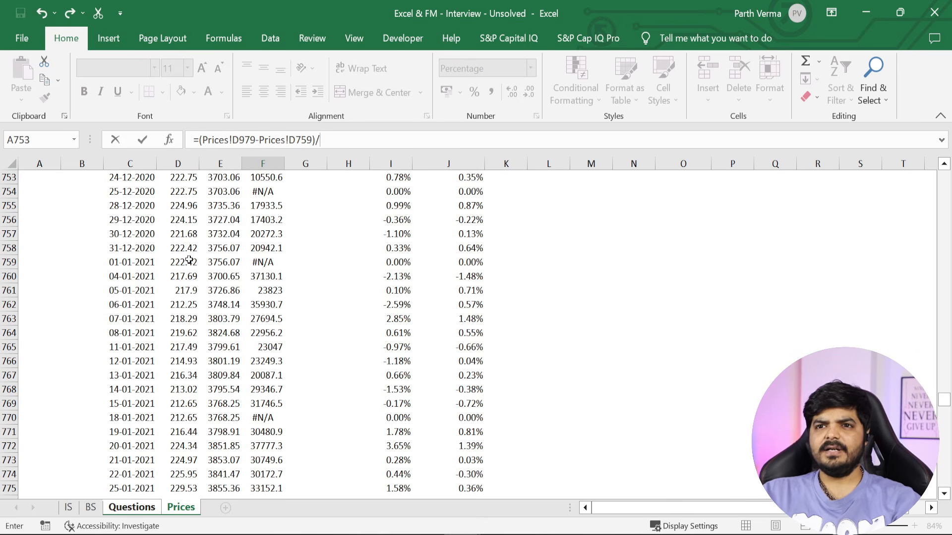
{"action": "left_click", "coordinate": [190, 260]}
{"action": "key", "text": "Return"}
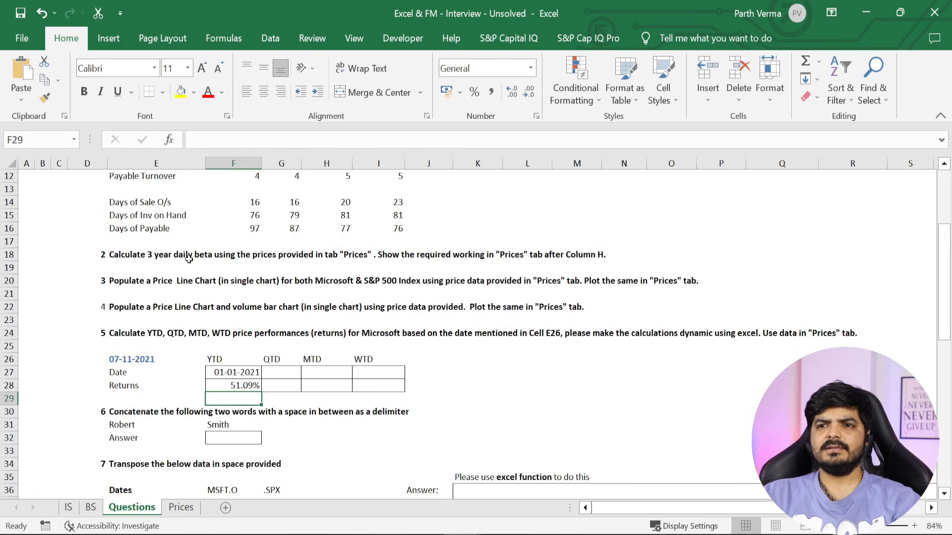
{"action": "left_click", "coordinate": [250, 389]}
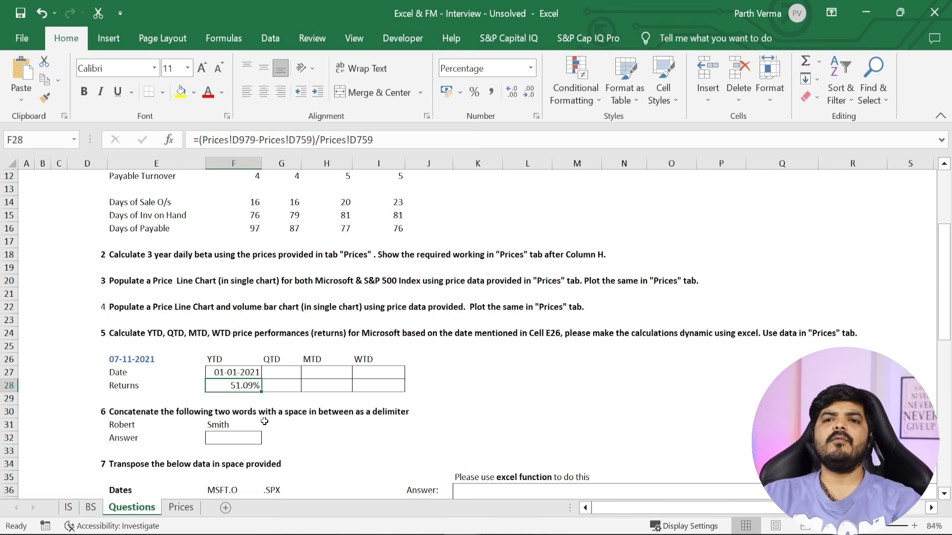
Link the QTD date in G27 to the 01-10-2021 date in Prices!C954
{"action": "left_click", "coordinate": [282, 376]}
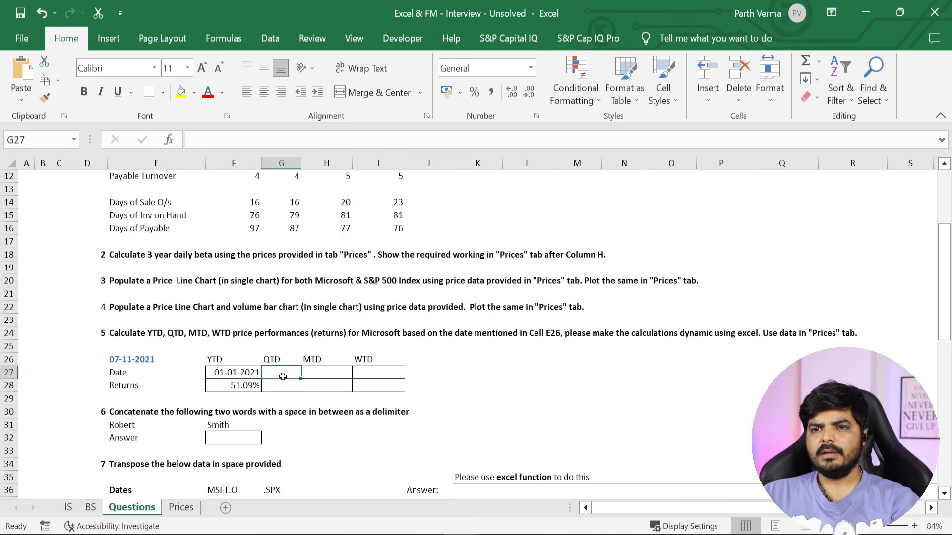
{"action": "type", "text": "="}
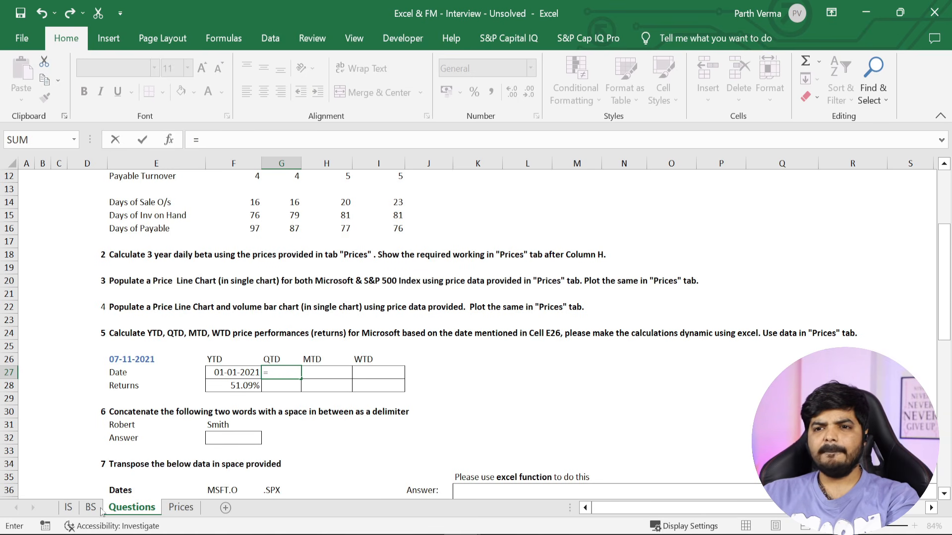
{"action": "left_click", "coordinate": [180, 507]}
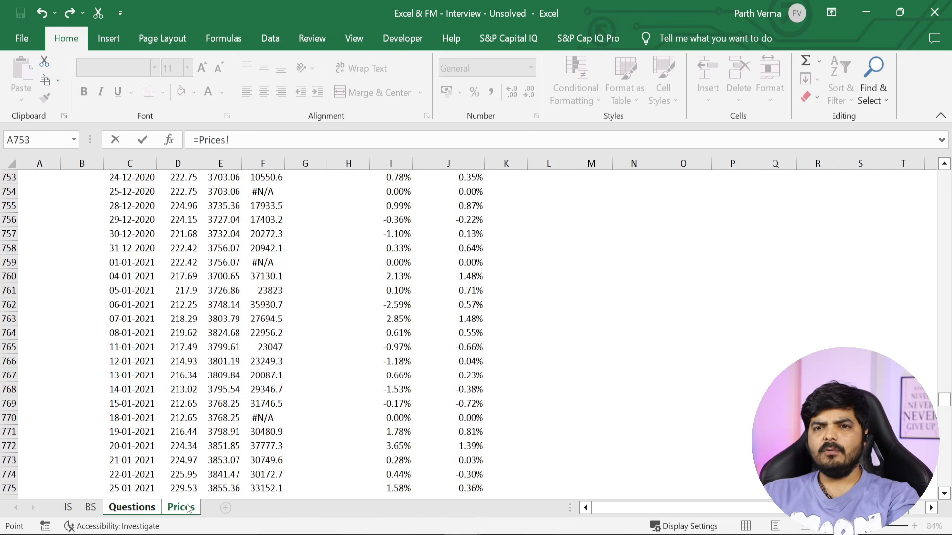
{"action": "left_click_drag", "start_coordinate": [944, 399], "coordinate": [944, 458]}
{"action": "left_click", "coordinate": [114, 208]}
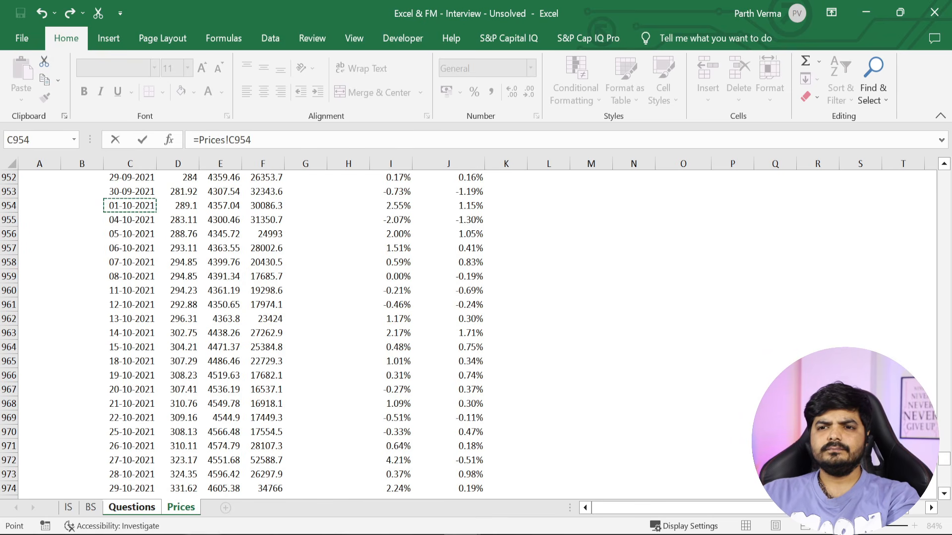
{"action": "key", "text": "Return"}
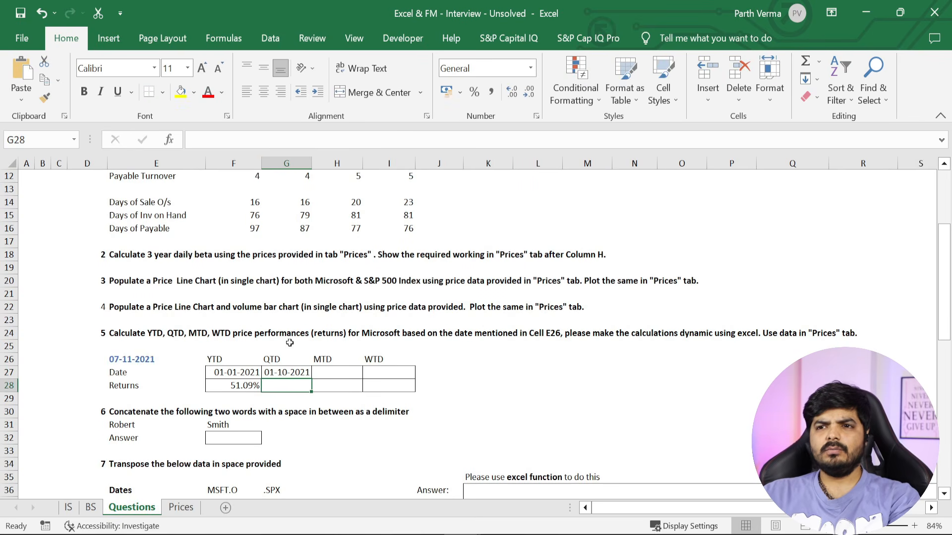
{"action": "type", "text": "="}
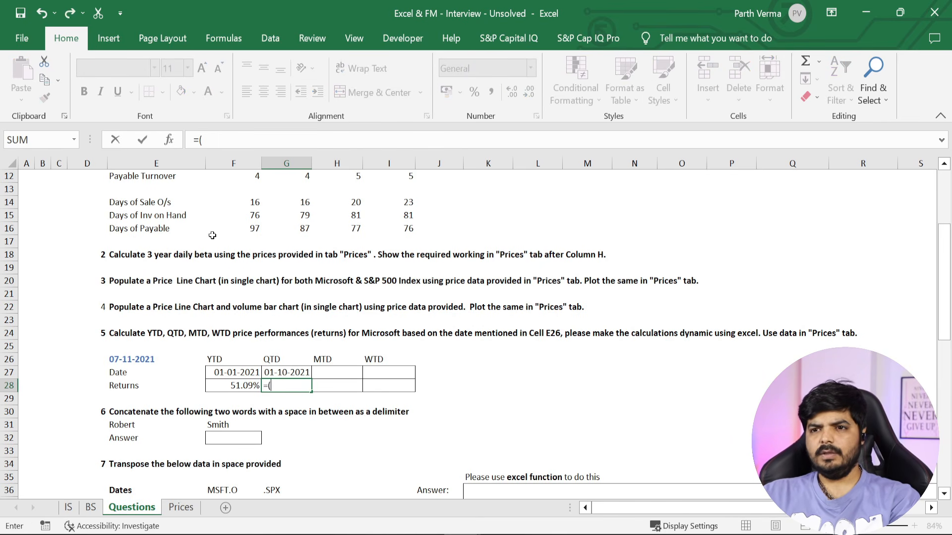
{"action": "type", "text": "("}
{"action": "key", "text": "Escape"}
Enter =(Prices!D979-Prices!D954)/Prices!D954 as the QTD returns formula in G28, reusing the Prices!D979 reference copied from the YTD formula
{"action": "left_click", "coordinate": [242, 388]}
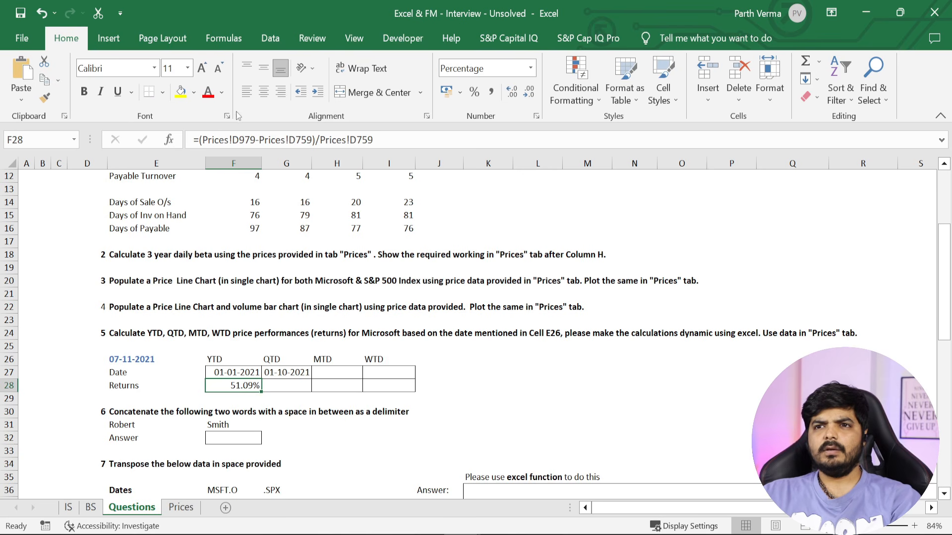
{"action": "left_click_drag", "start_coordinate": [256, 139], "coordinate": [202, 139]}
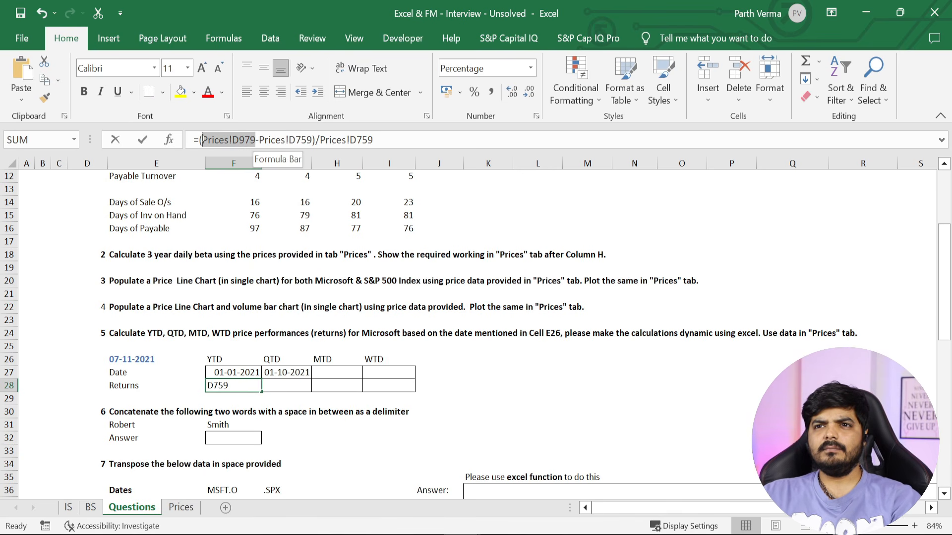
{"action": "key", "text": "Escape"}
{"action": "left_click", "coordinate": [295, 383]}
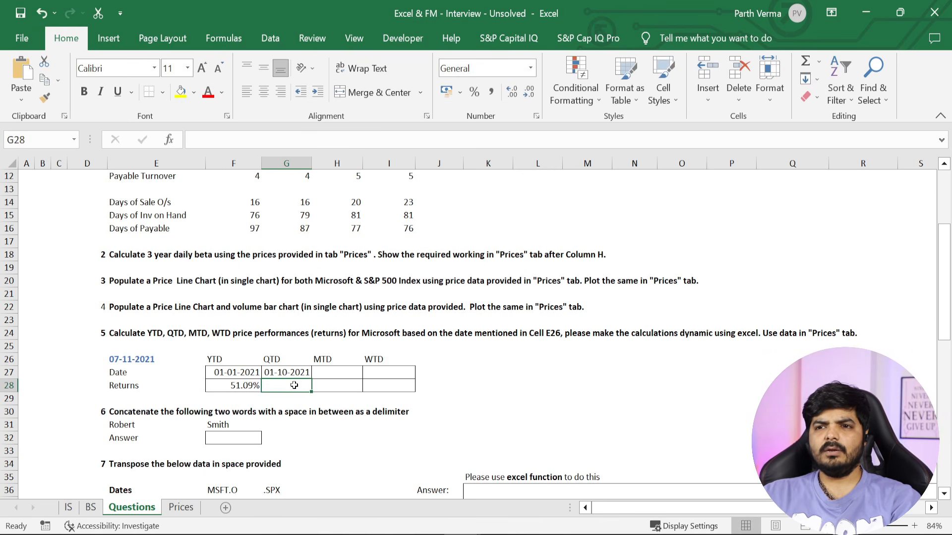
{"action": "double_click", "coordinate": [295, 383]}
{"action": "type", "text": "="}
{"action": "key", "text": "ctrl+v"}
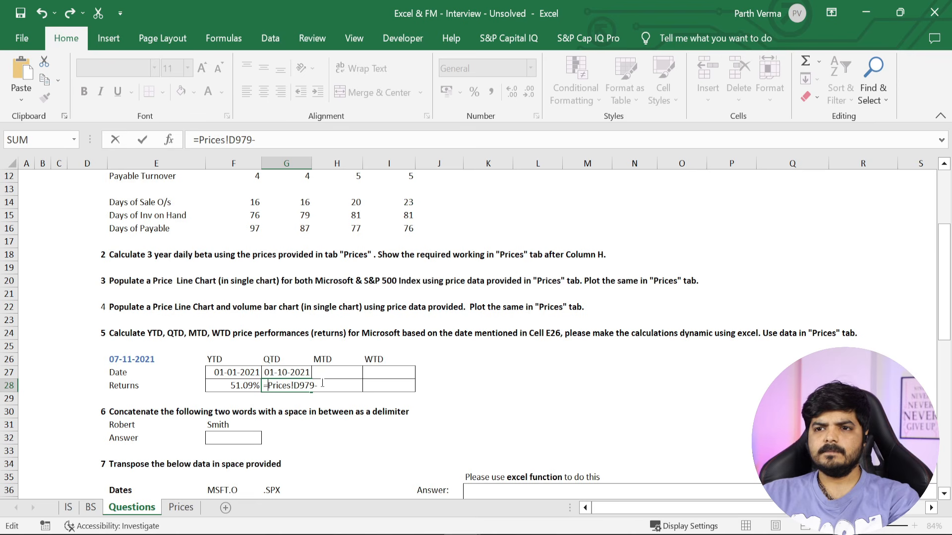
{"action": "key", "text": "Home"}
{"action": "key", "text": "Right"}
{"action": "type", "text": "("}
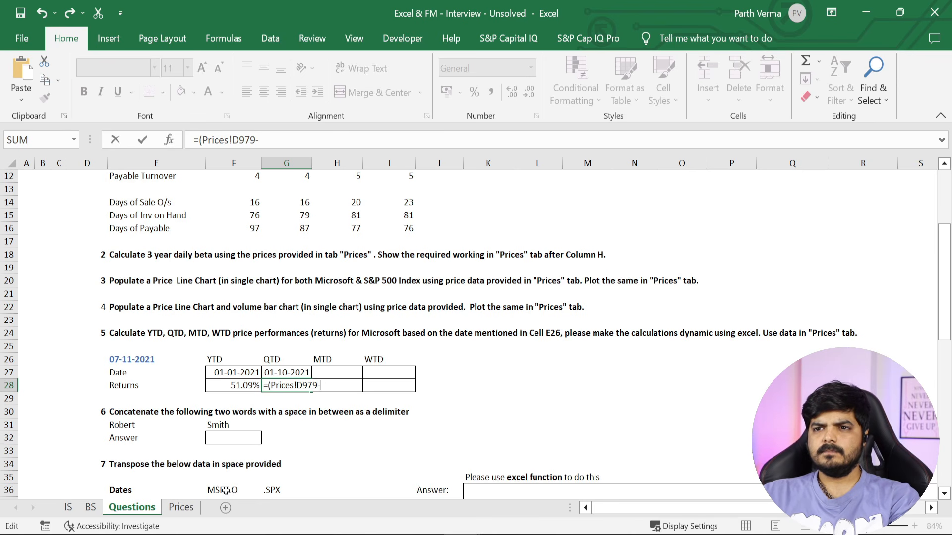
{"action": "left_click", "coordinate": [181, 507]}
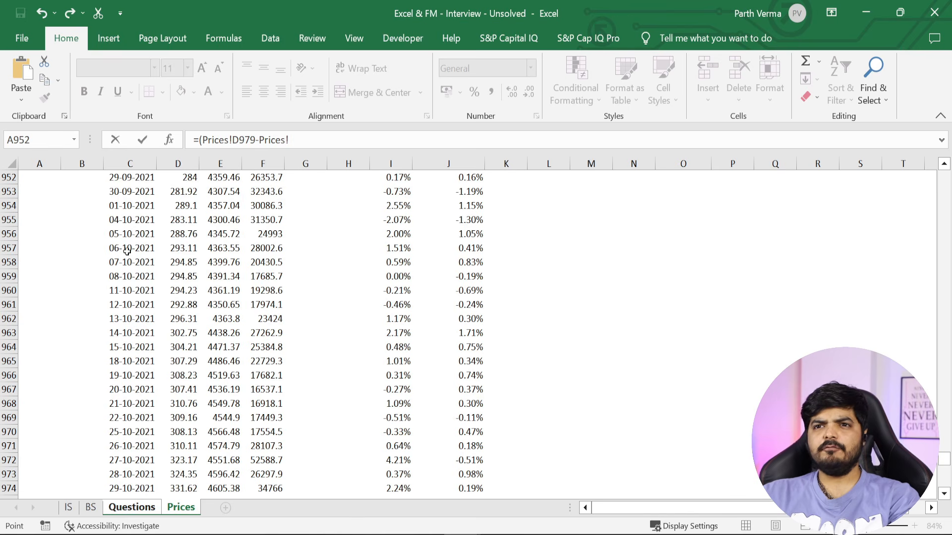
{"action": "left_click", "coordinate": [191, 203]}
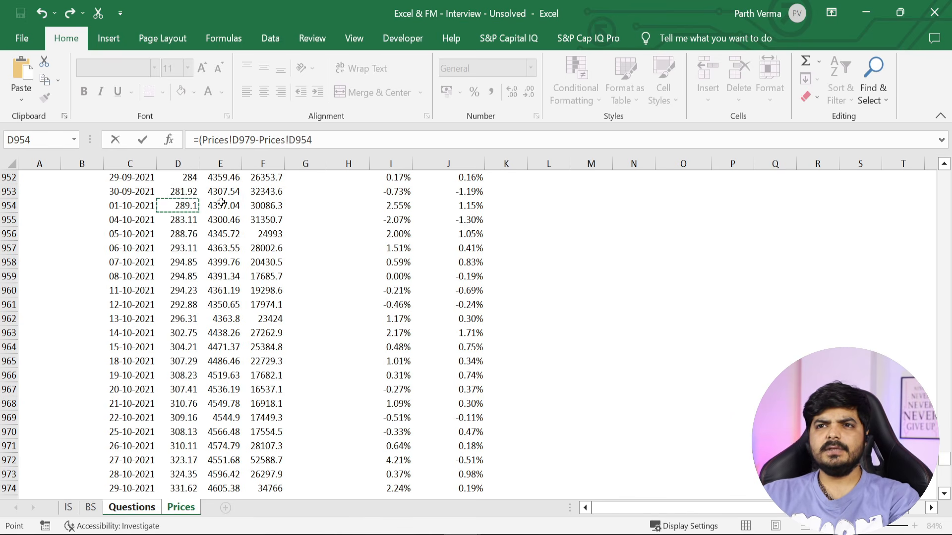
{"action": "type", "text": ")/"}
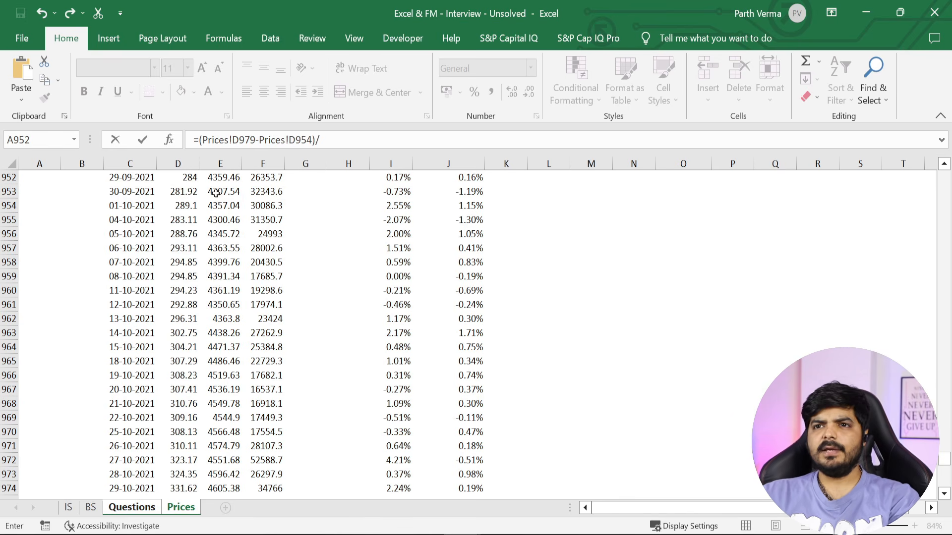
{"action": "left_click", "coordinate": [191, 207]}
{"action": "key", "text": "Return"}
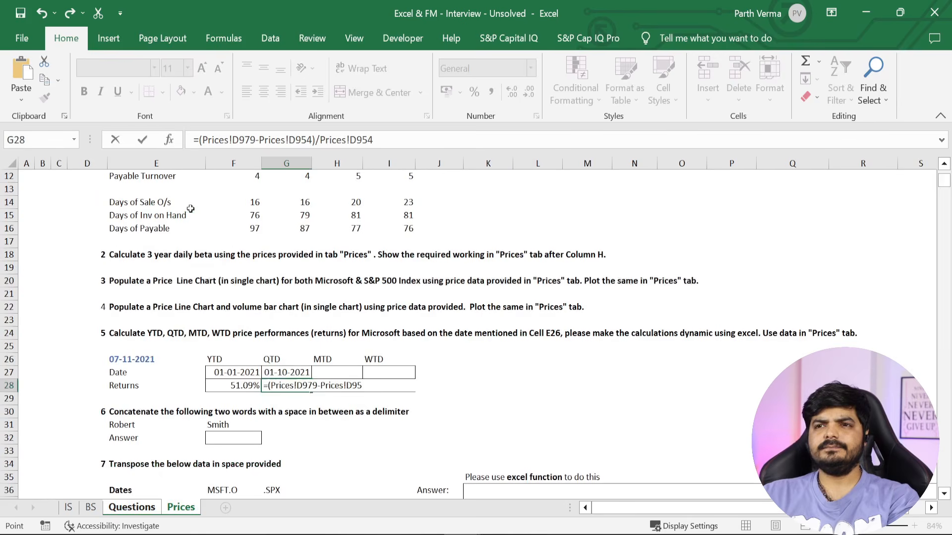
Format the QTD returns cell G28 as a percentage with two decimal places
{"action": "left_click", "coordinate": [272, 386]}
{"action": "key", "text": "alt"}
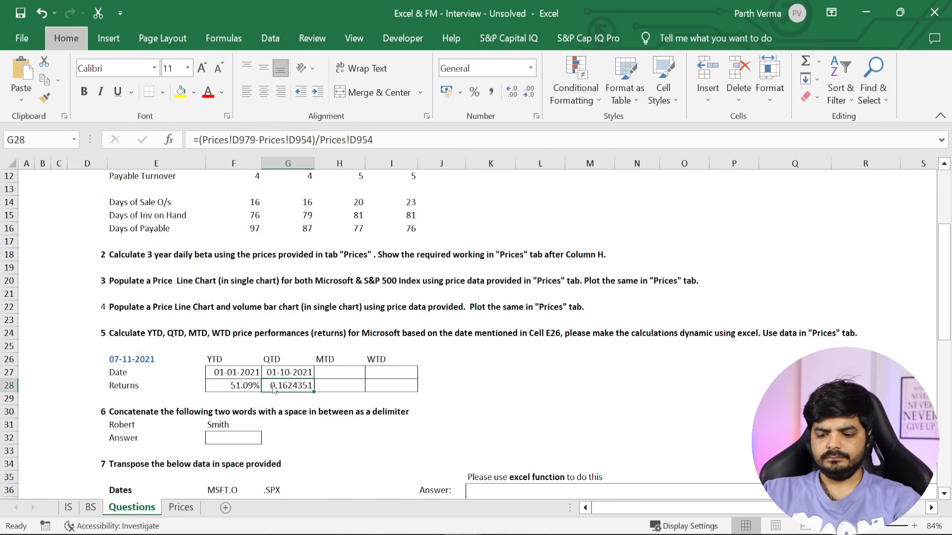
{"action": "key", "text": "h"}
{"action": "key", "text": "p"}
{"action": "key", "text": "alt"}
{"action": "key", "text": "h"}
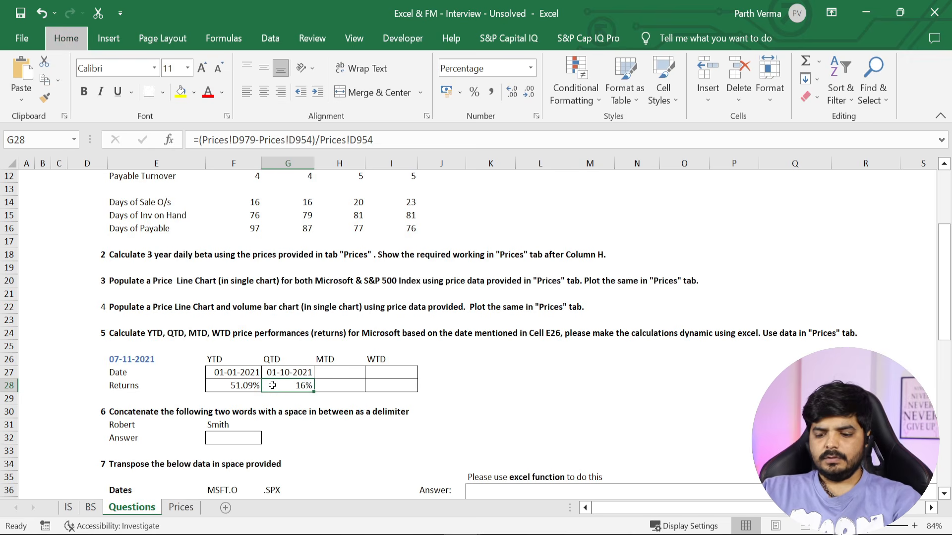
{"action": "key", "text": "0"}
{"action": "key", "text": "alt"}
{"action": "key", "text": "h"}
{"action": "key", "text": "0"}
Link the MTD date in H27 to the 01-11-2021 date in Prices!C975
{"action": "left_click", "coordinate": [316, 373]}
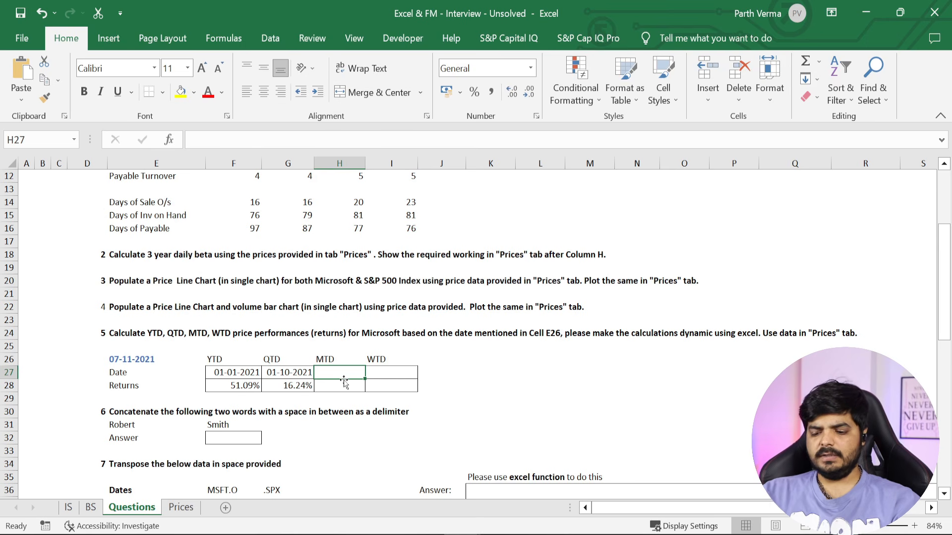
{"action": "type", "text": "="}
{"action": "left_click", "coordinate": [189, 508]}
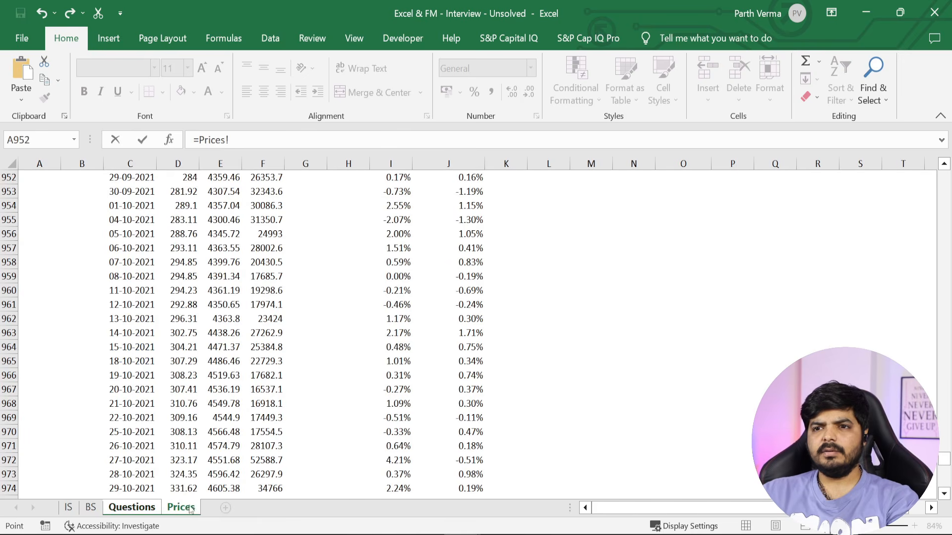
{"action": "left_click", "coordinate": [944, 494]}
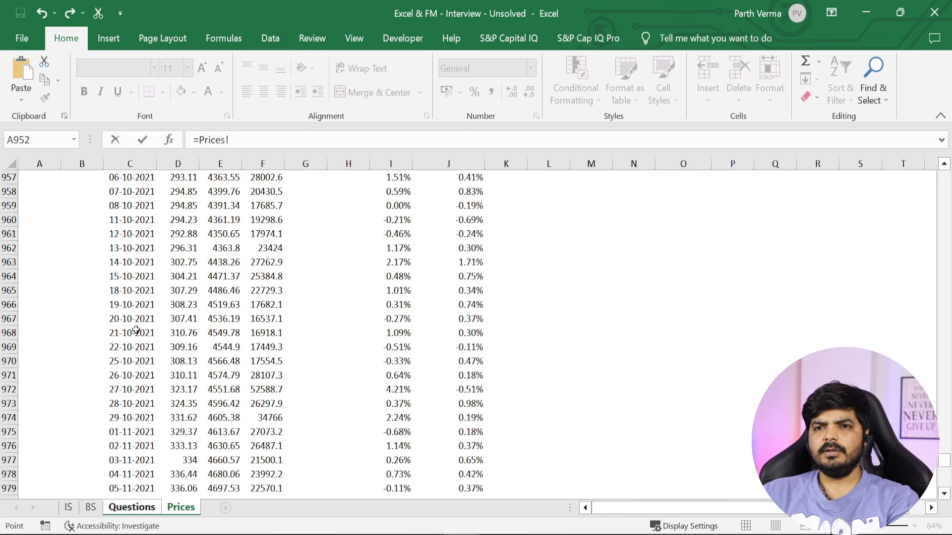
{"action": "left_click", "coordinate": [135, 433]}
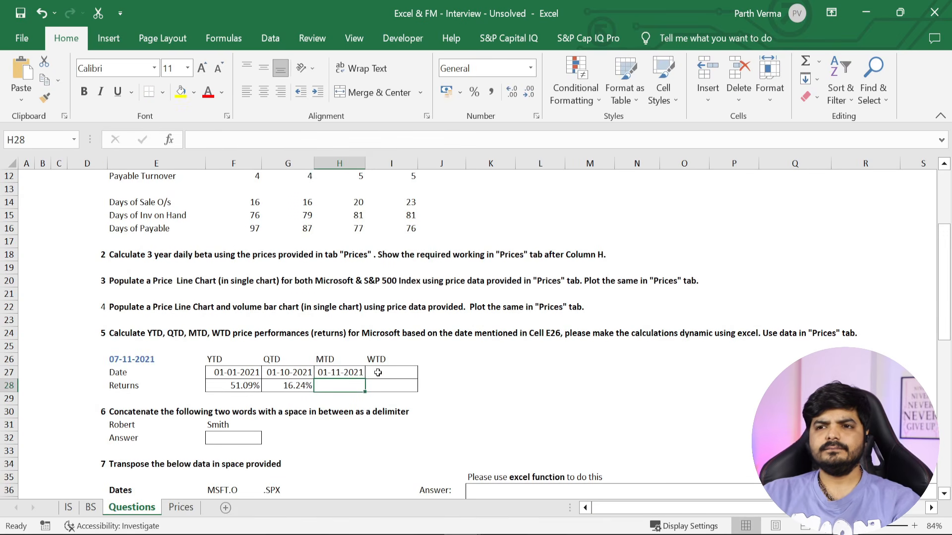
Enter =(Prices!D979-Prices!D975)/Prices!D975 as the MTD returns formula in H28
{"action": "type", "text": "=(Prices!D979"}
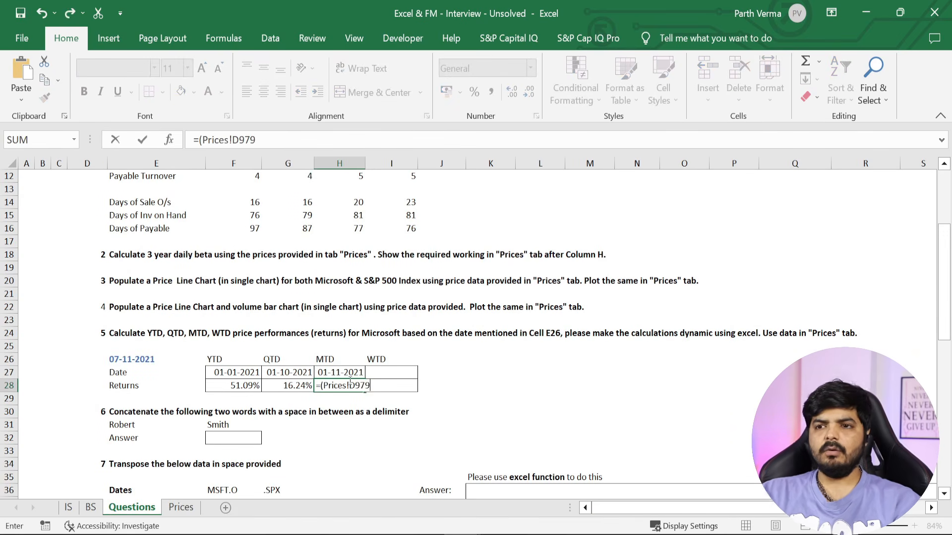
{"action": "type", "text": "-"}
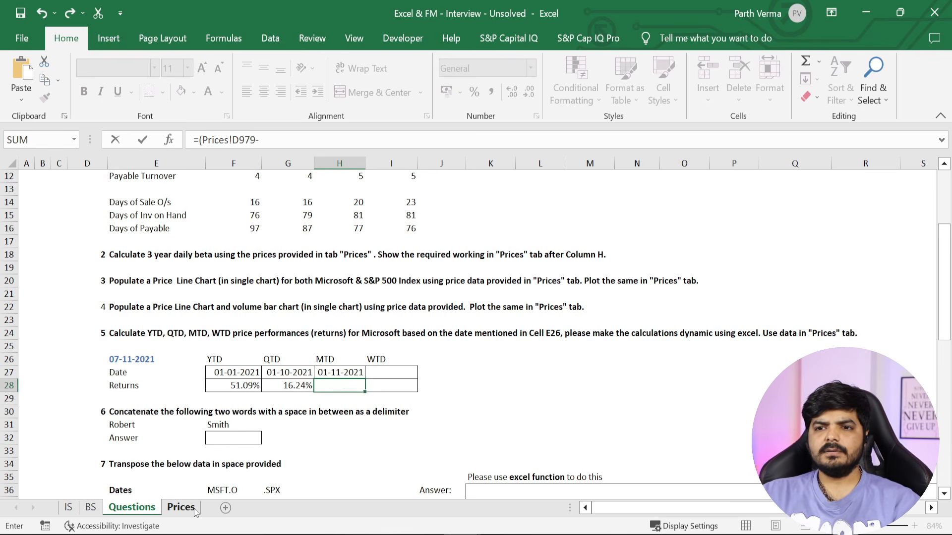
{"action": "left_click", "coordinate": [187, 508]}
{"action": "left_click", "coordinate": [187, 433]}
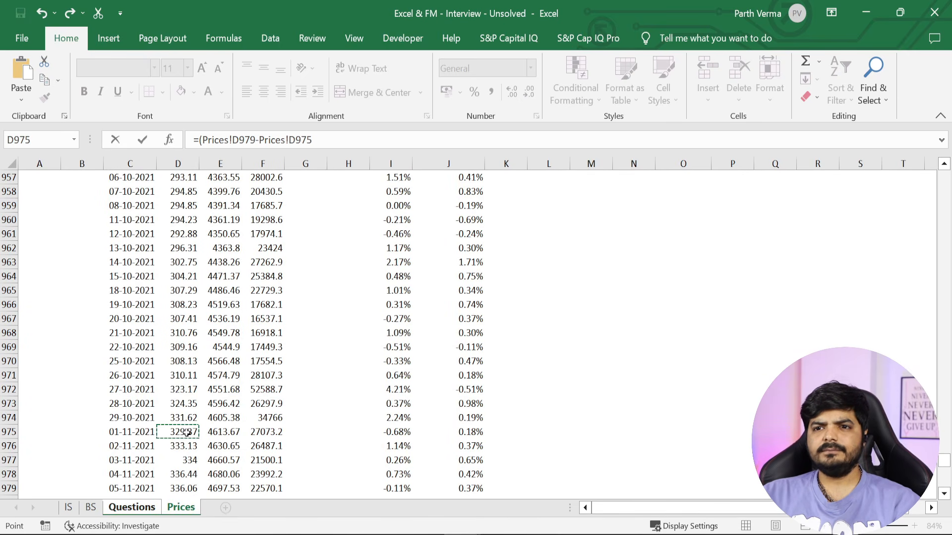
{"action": "type", "text": ")/"}
{"action": "left_click", "coordinate": [186, 432]}
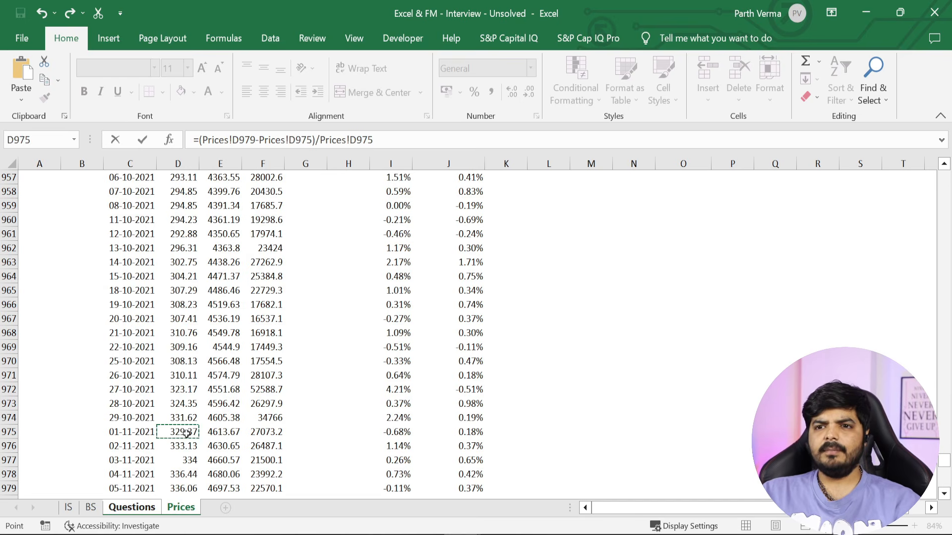
{"action": "key", "text": "Return"}
Format the MTD returns cell H28 as a percentage with two decimal places
{"action": "left_click", "coordinate": [349, 390]}
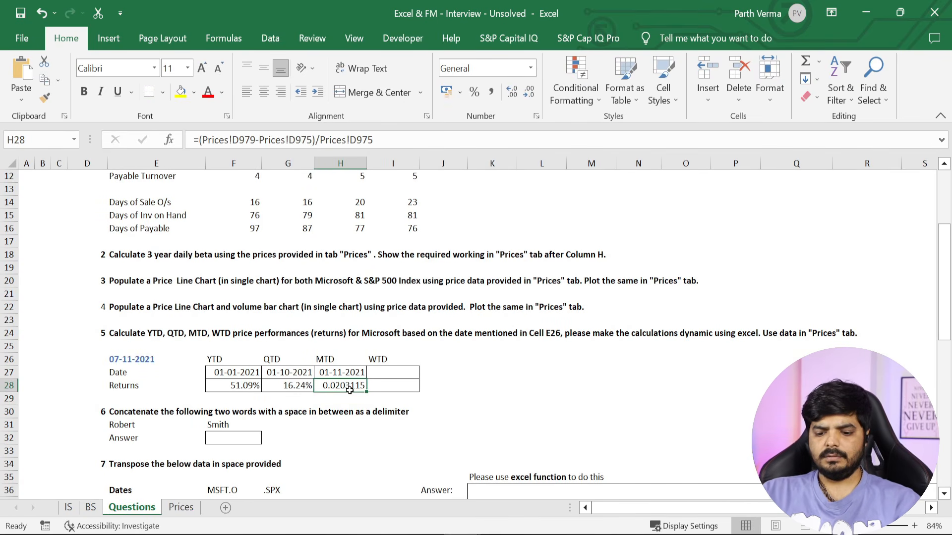
{"action": "key", "text": "alt"}
{"action": "key", "text": "h"}
{"action": "key", "text": "p"}
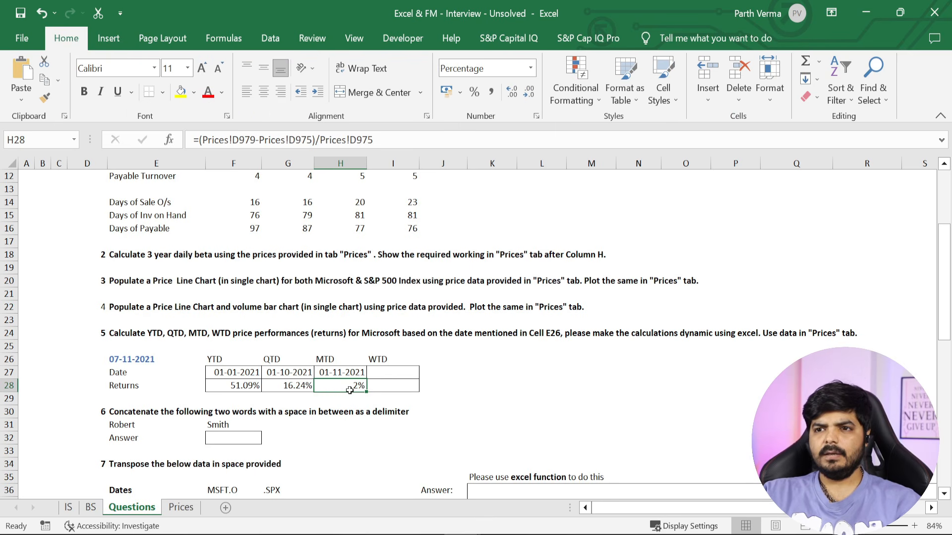
{"action": "key", "text": "alt"}
{"action": "key", "text": "h"}
{"action": "key", "text": "0"}
{"action": "key", "text": "alt"}
{"action": "key", "text": "h"}
{"action": "key", "text": "0"}
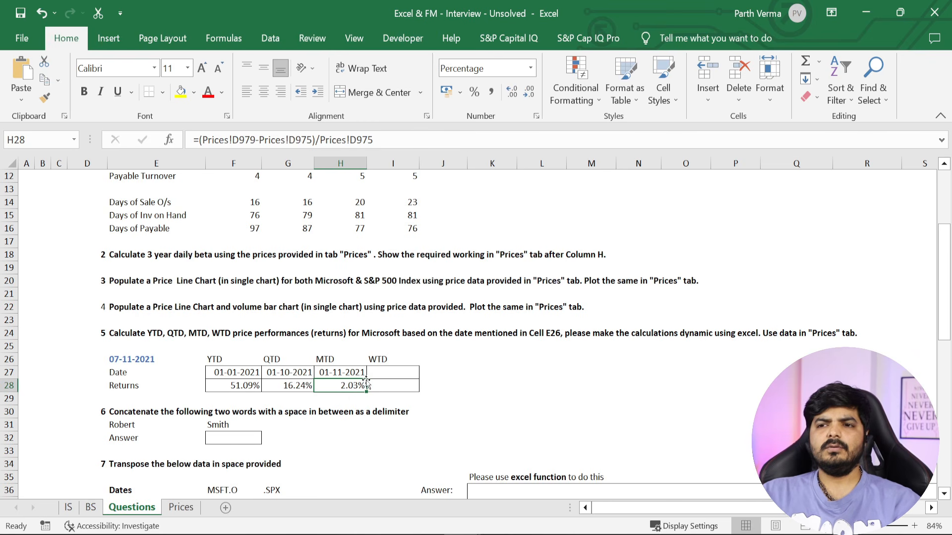
Copy the MTD date formula =Prices!C975 from H27 into the WTD date cell I27
{"action": "key", "text": "Up"}
{"action": "key", "text": "F2"}
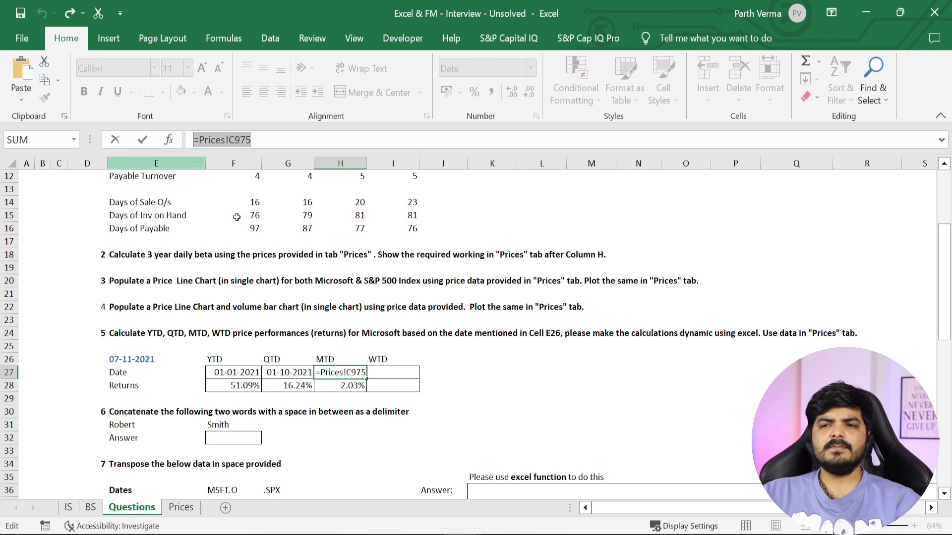
{"action": "key", "text": "ctrl+c"}
{"action": "key", "text": "Tab"}
{"action": "key", "text": "ctrl+v"}
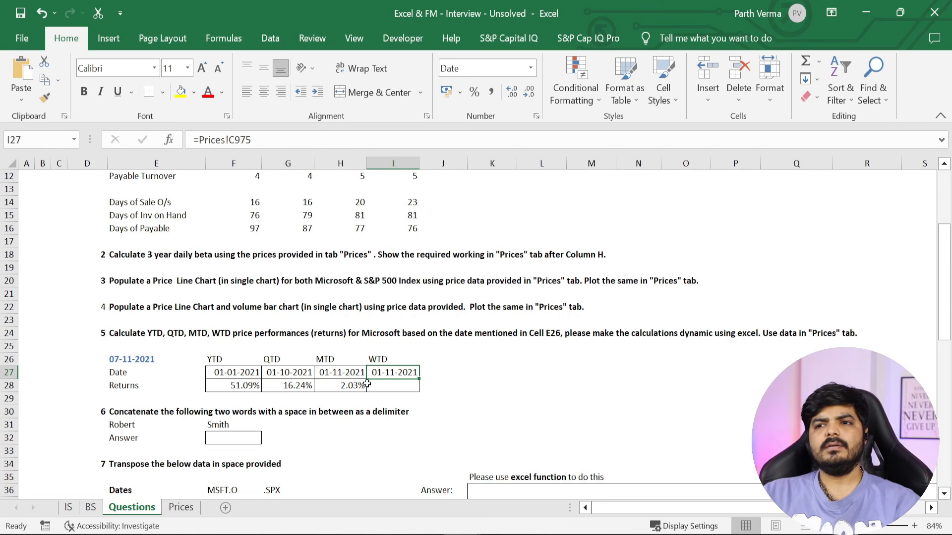
On the Prices sheet, enter =TEXT(C979,"ddd") in B979 to get the weekday of 05-11-2021
{"action": "left_click", "coordinate": [174, 507]}
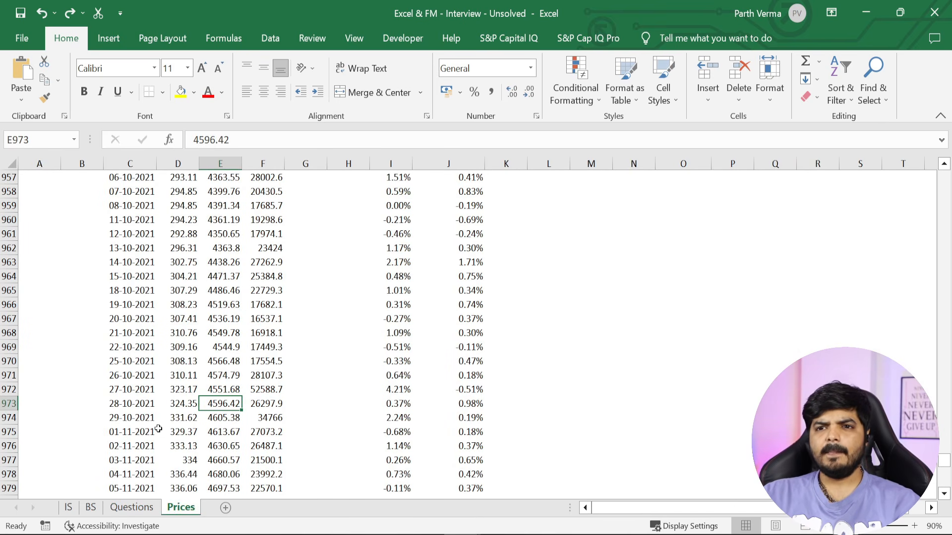
{"action": "left_click_drag", "start_coordinate": [143, 441], "coordinate": [130, 344]}
{"action": "left_click", "coordinate": [130, 344]}
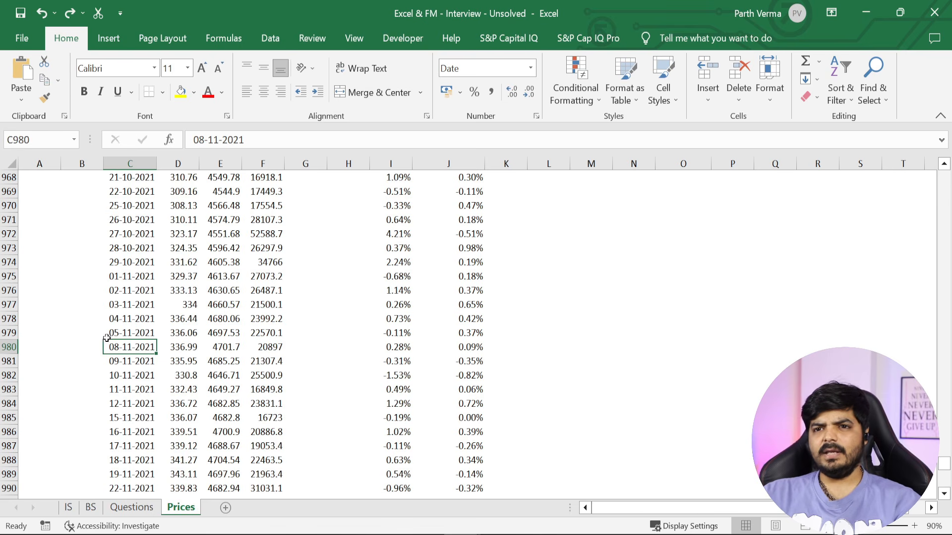
{"action": "left_click", "coordinate": [83, 334]}
{"action": "type", "text": "=tw"}
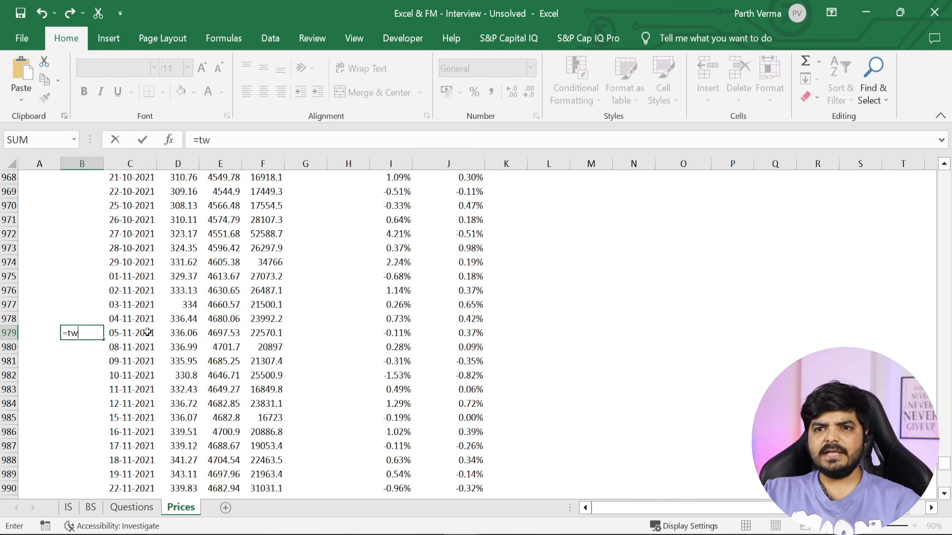
{"action": "key", "text": "BackSpace"}
{"action": "type", "text": "ex"}
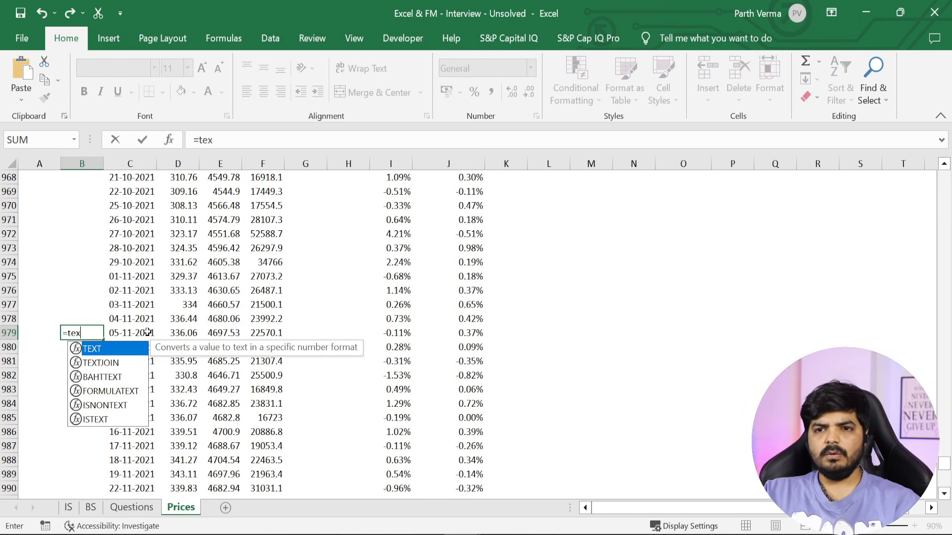
{"action": "type", "text": "t("}
{"action": "left_click", "coordinate": [148, 333]}
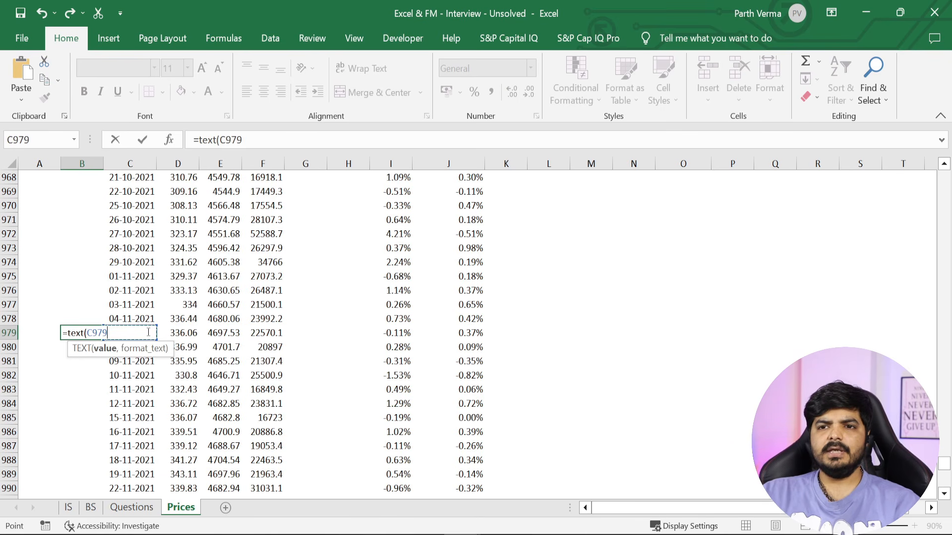
{"action": "type", "text": ","}
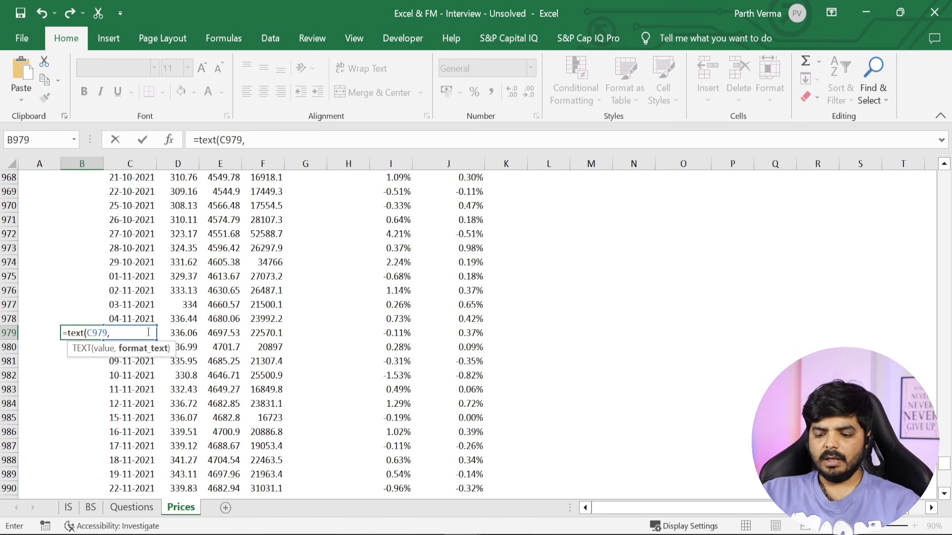
{"action": "type", "text": "\"ddd"}
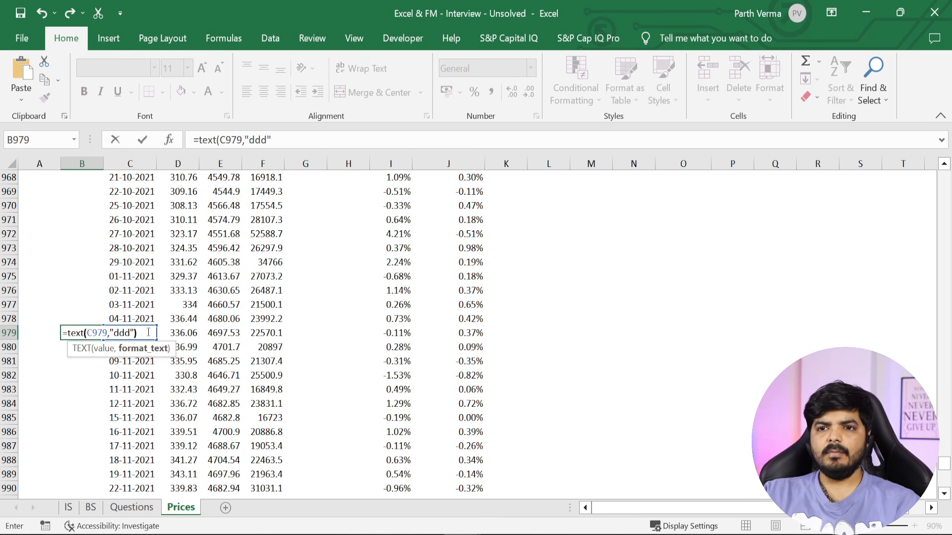
{"action": "type", "text": "\")"}
{"action": "key", "text": "Return"}
Copy the weekday formula from B979 up to B975:B978, beside the dates from 01-11-2021 to 04-11-2021
{"action": "key", "text": "Up"}
{"action": "key", "text": "ctrl+c"}
{"action": "key", "text": "shift+Up"}
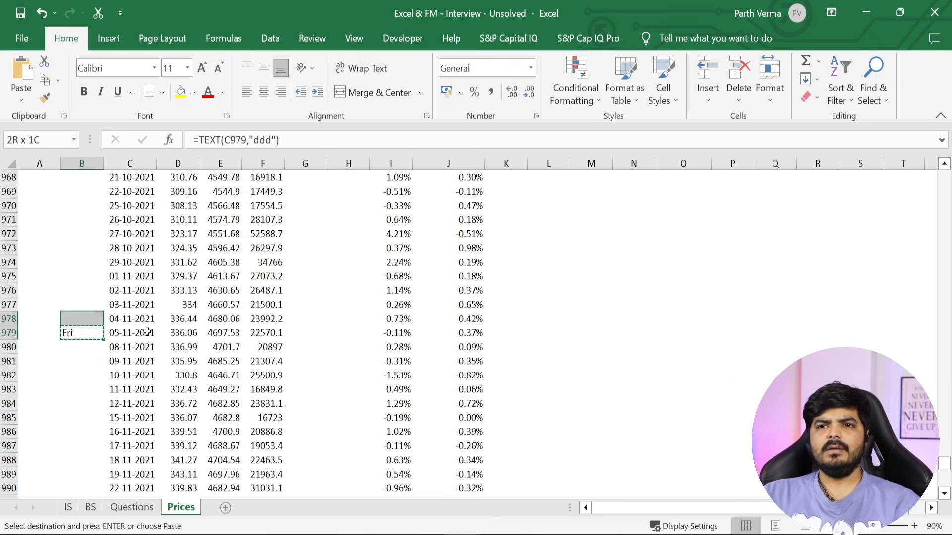
{"action": "key", "text": "shift+Up"}
{"action": "key", "text": "shift+Up"}
{"action": "key", "text": "shift+Up"}
{"action": "key", "text": "Return"}
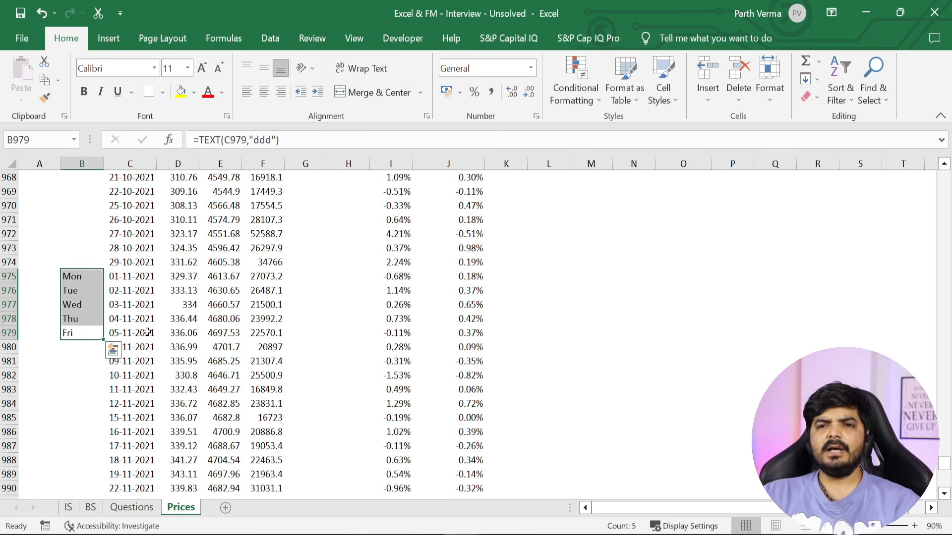
{"action": "key", "text": "Down"}
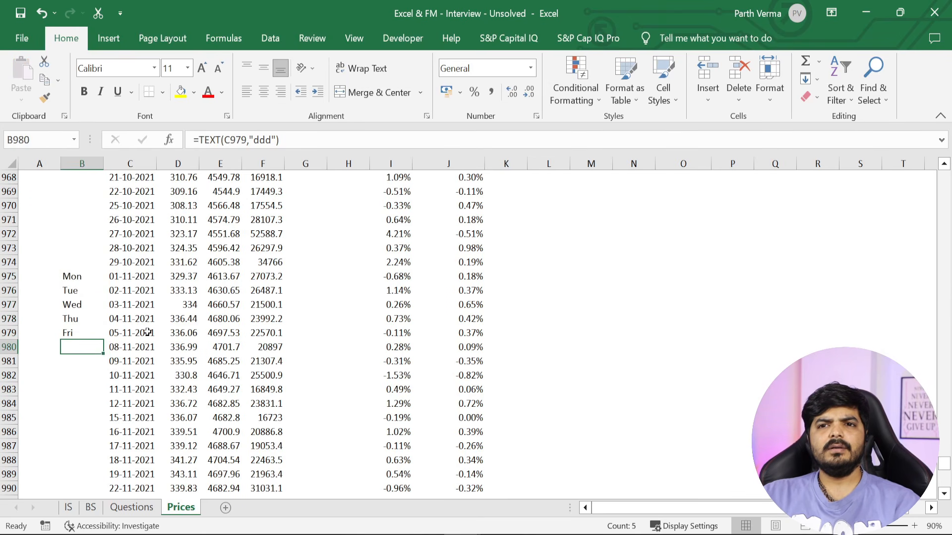
Examine the weekdays in B975:B979 to identify the first trading day of the week ending 05-11-2021
{"action": "key", "text": "Up"}
{"action": "key", "text": "Up"}
{"action": "key", "text": "Up"}
{"action": "key", "text": "Up"}
{"action": "key", "text": "Up"}
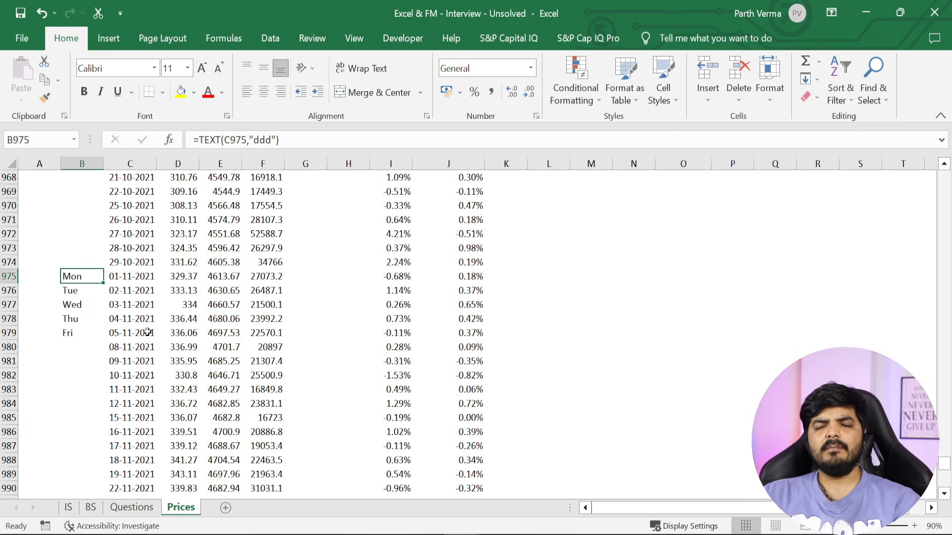
{"action": "key", "text": "Down"}
{"action": "key", "text": "Down"}
{"action": "key", "text": "Down"}
{"action": "key", "text": "Down"}
{"action": "key", "text": "Up"}
{"action": "key", "text": "Up"}
{"action": "key", "text": "Up"}
{"action": "key", "text": "Up"}
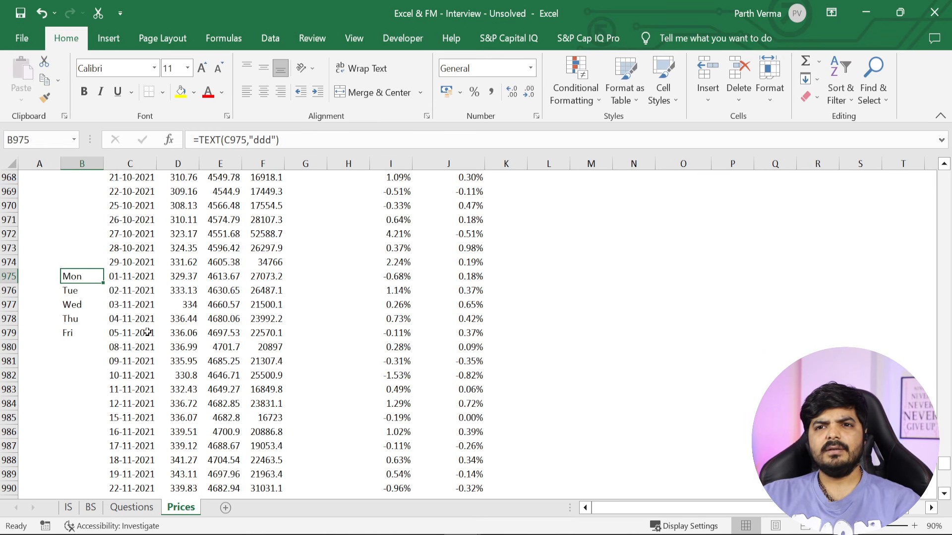
{"action": "key", "text": "shift+Down"}
{"action": "key", "text": "shift+Down"}
{"action": "key", "text": "shift+Down"}
{"action": "key", "text": "shift+Down"}
{"action": "key", "text": "Up"}
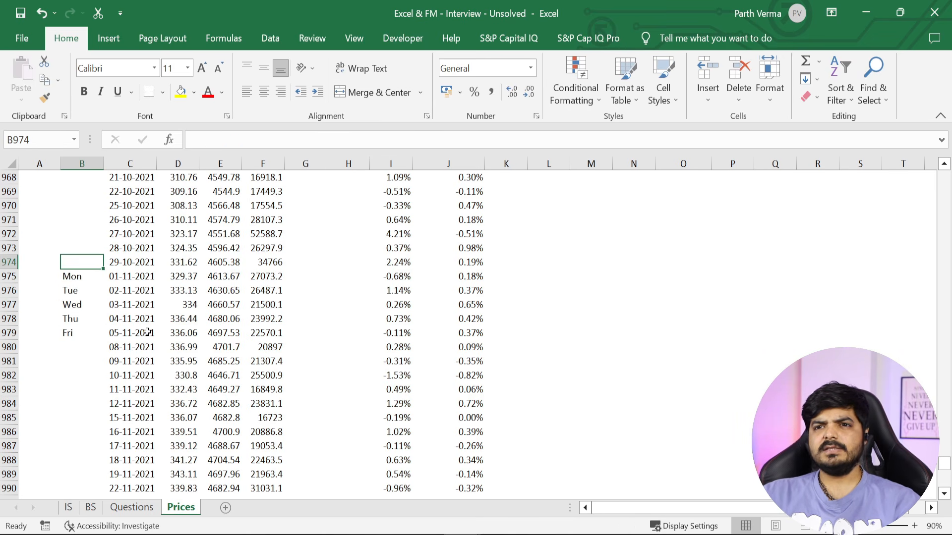
On the Questions sheet, enter the MTD date formula =Prices!C975 from H27 as the WTD date in I27
{"action": "left_click", "coordinate": [157, 511]}
{"action": "left_click", "coordinate": [331, 376]}
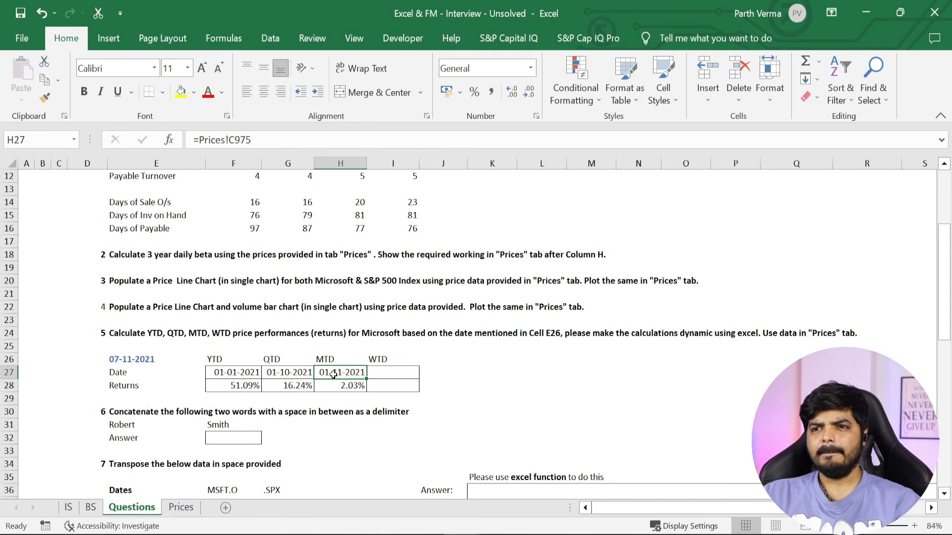
{"action": "left_click_drag", "start_coordinate": [262, 140], "coordinate": [174, 129]}
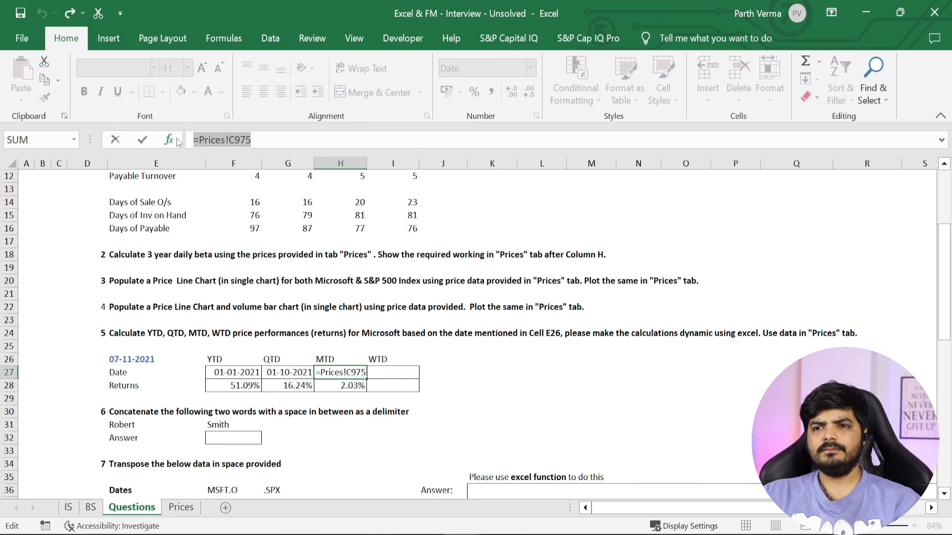
{"action": "key", "text": "ctrl+c"}
{"action": "key", "text": "Escape"}
{"action": "key", "text": "Right"}
{"action": "left_click", "coordinate": [246, 139]}
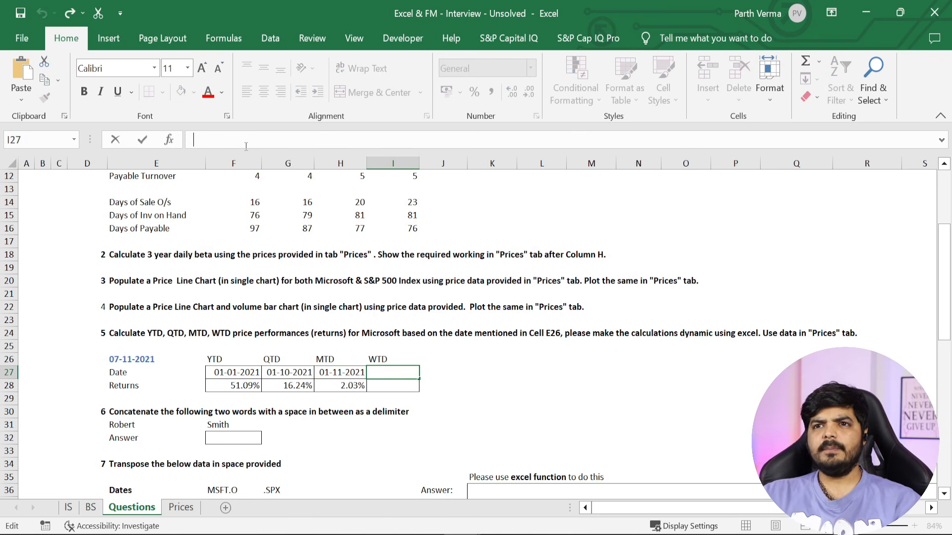
{"action": "key", "text": "ctrl+v"}
{"action": "key", "text": "Return"}
Copy the MTD returns formula =(Prices!D979-Prices!D975)/Prices!D975 from H28 into the WTD returns cell I28
{"action": "left_click", "coordinate": [335, 393]}
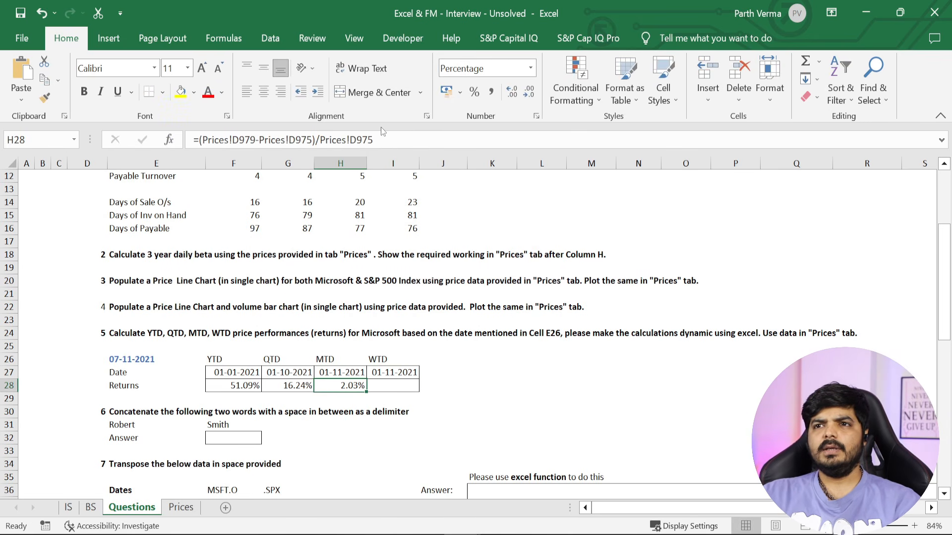
{"action": "left_click_drag", "start_coordinate": [377, 139], "coordinate": [191, 137]}
{"action": "key", "text": "ctrl+c"}
{"action": "key", "text": "Escape"}
{"action": "left_click", "coordinate": [384, 387]}
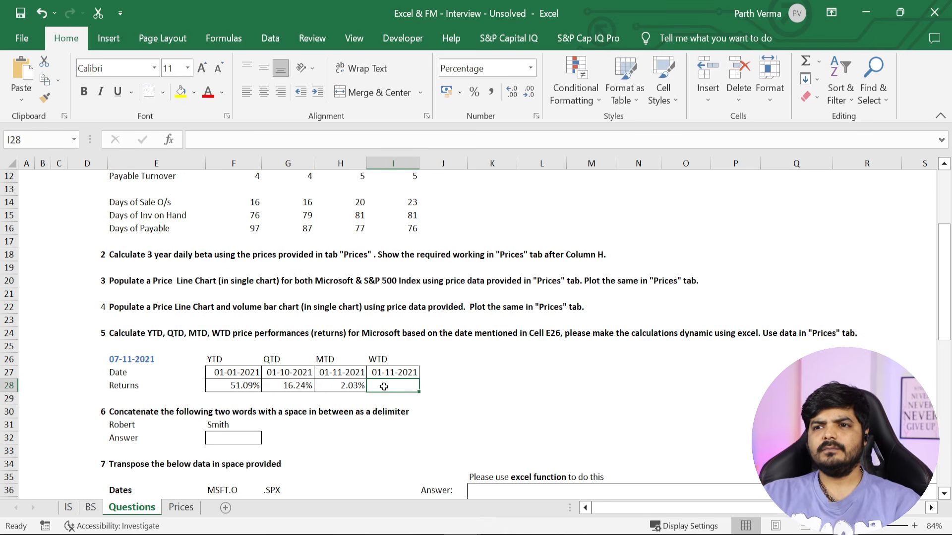
{"action": "left_click", "coordinate": [310, 140]}
{"action": "key", "text": "ctrl+v"}
{"action": "key", "text": "Return"}
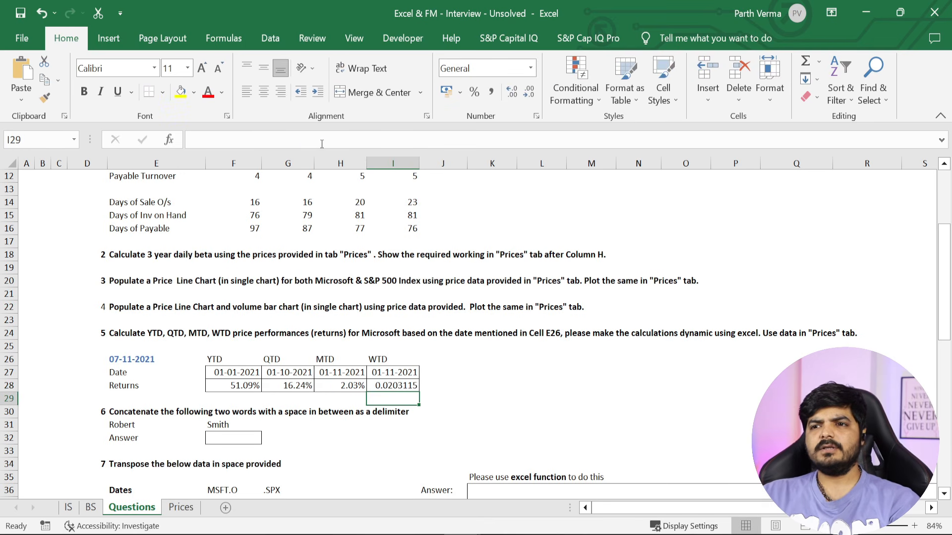
Copy the percentage format of the MTD returns cell H28 to the WTD returns cell I28 with Format Painter
{"action": "left_click", "coordinate": [363, 384]}
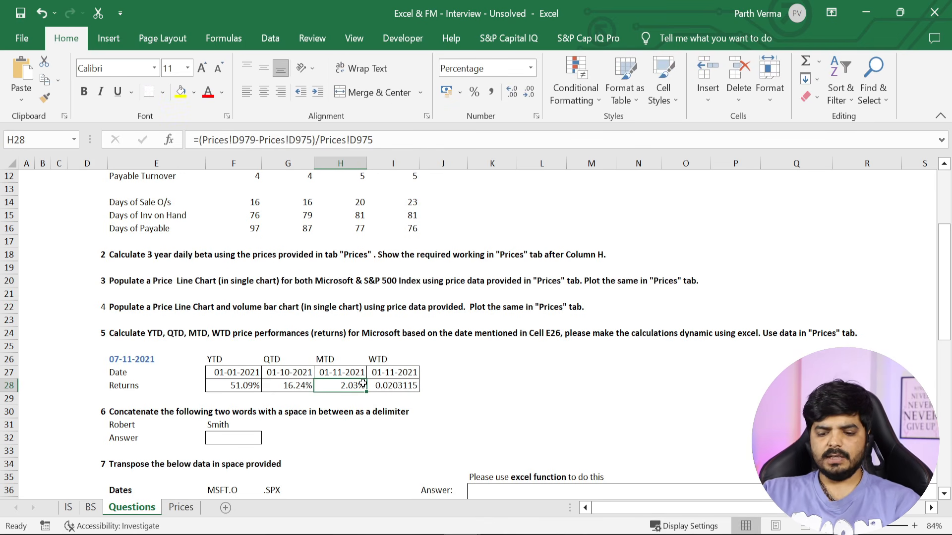
{"action": "key", "text": "alt+h"}
{"action": "key", "text": "f"}
{"action": "key", "text": "p"}
{"action": "left_click", "coordinate": [370, 385]}
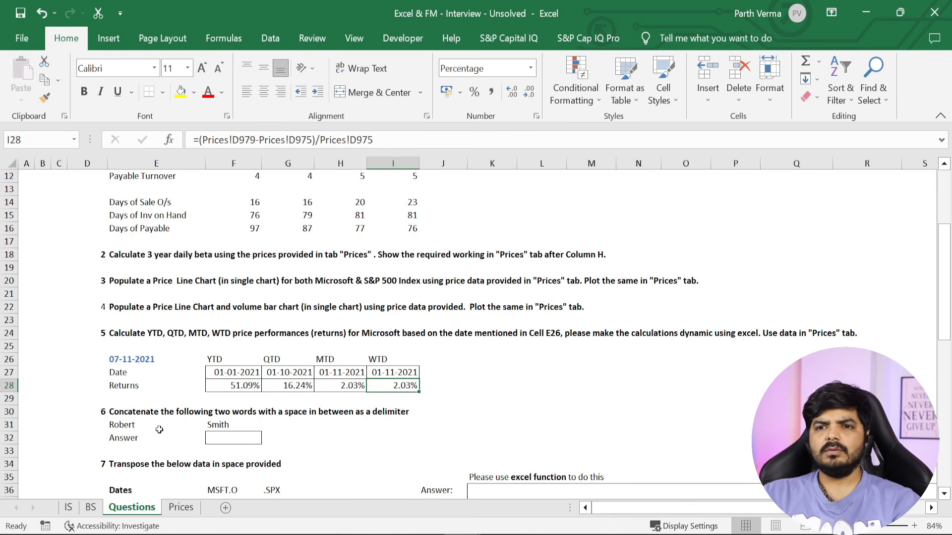
Make the four returns in F28:I28 bold
{"action": "left_click", "coordinate": [138, 426]}
{"action": "left_click", "coordinate": [151, 413]}
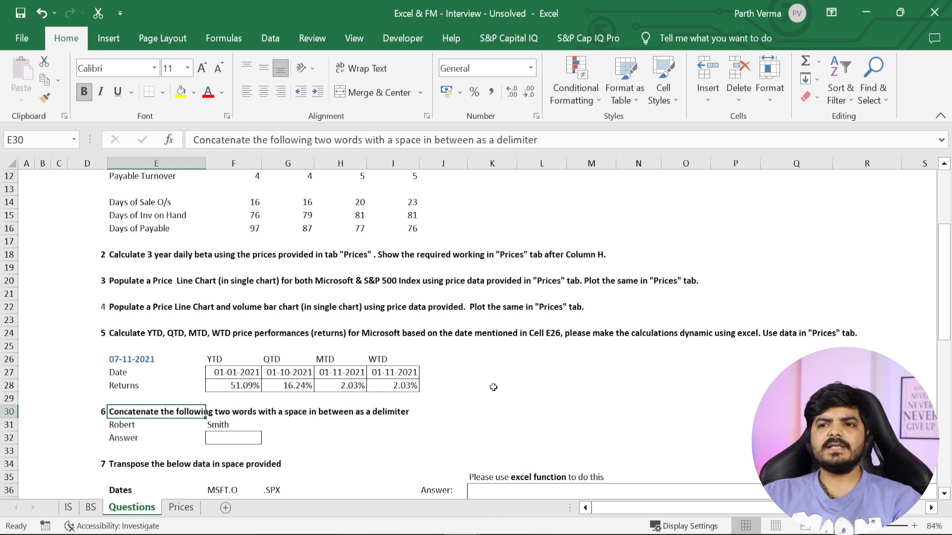
{"action": "left_click_drag", "start_coordinate": [244, 386], "coordinate": [393, 385]}
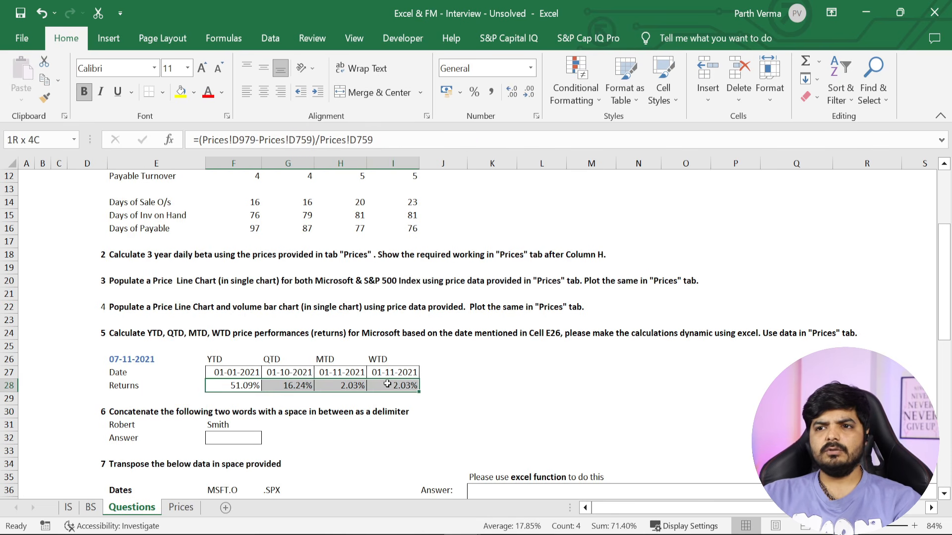
{"action": "key", "text": "ctrl+b"}
{"action": "left_click", "coordinate": [541, 398]}
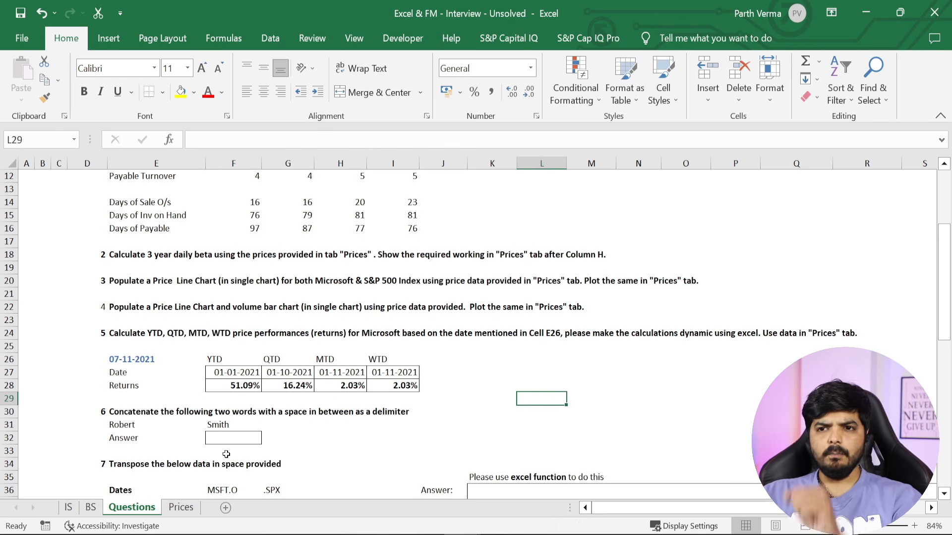
Join the two words of task 6 with a space by entering =CONCATENATE(E31," ",F31) in answer cell F32
{"action": "left_click", "coordinate": [114, 416]}
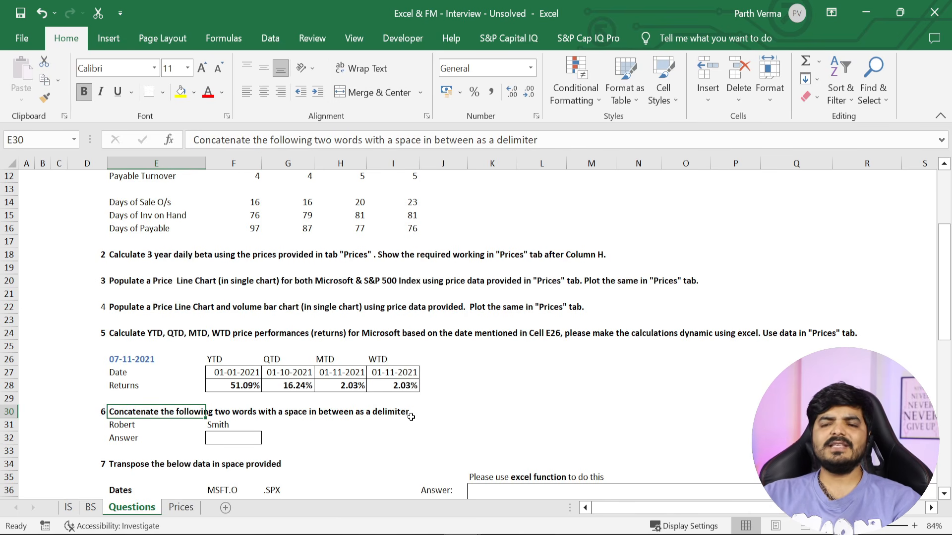
{"action": "left_click", "coordinate": [244, 435]}
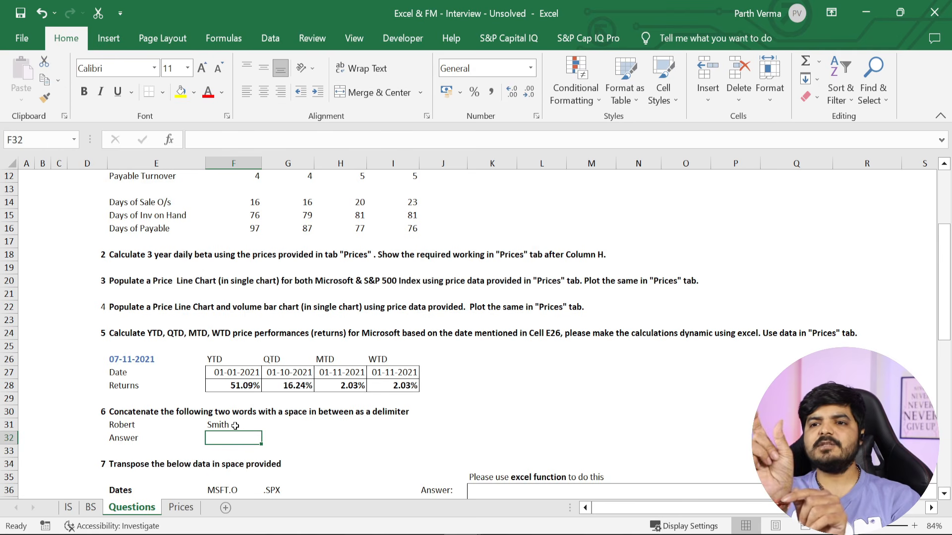
{"action": "type", "text": "="}
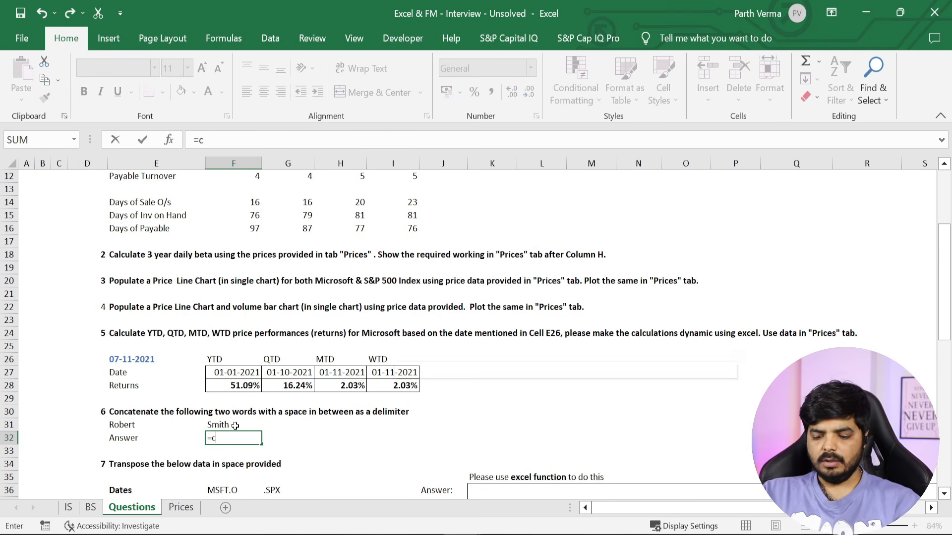
{"action": "type", "text": "c"}
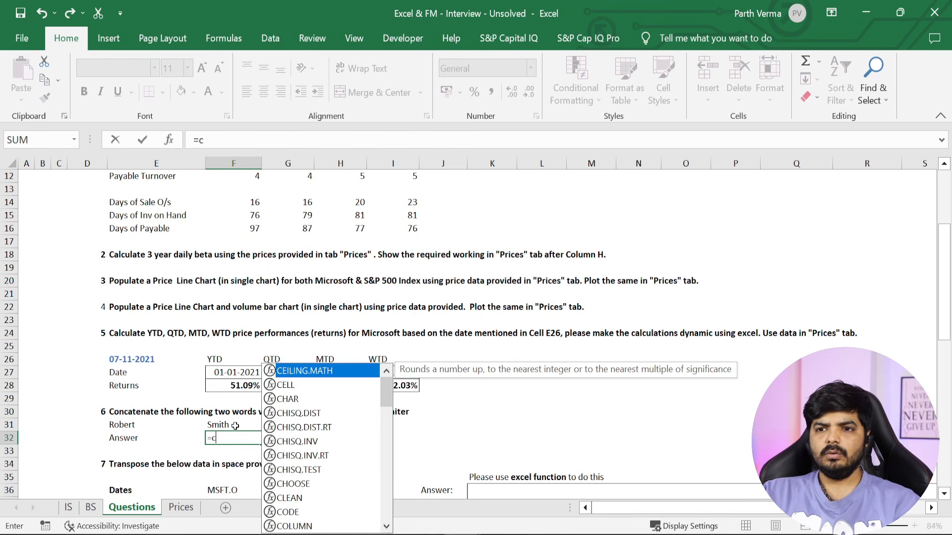
{"action": "type", "text": "onc"}
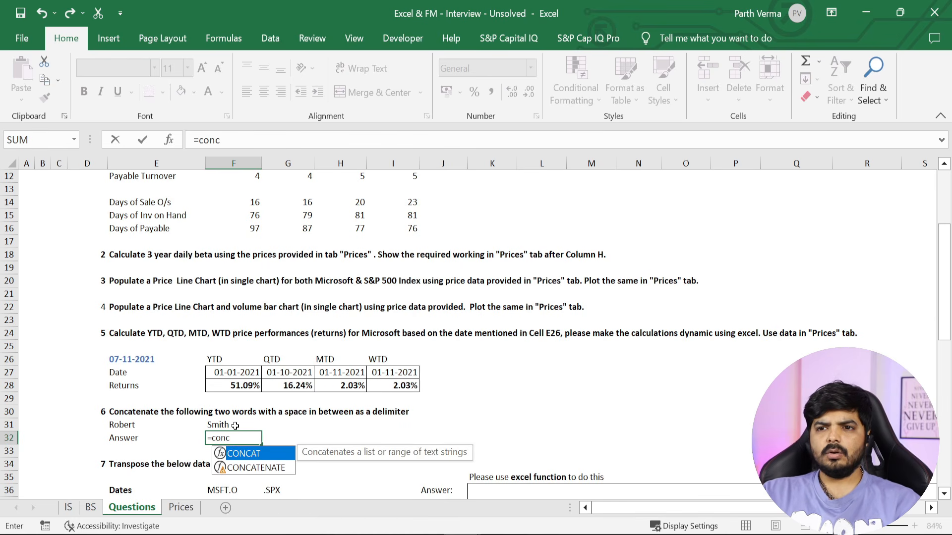
{"action": "key", "text": "Down"}
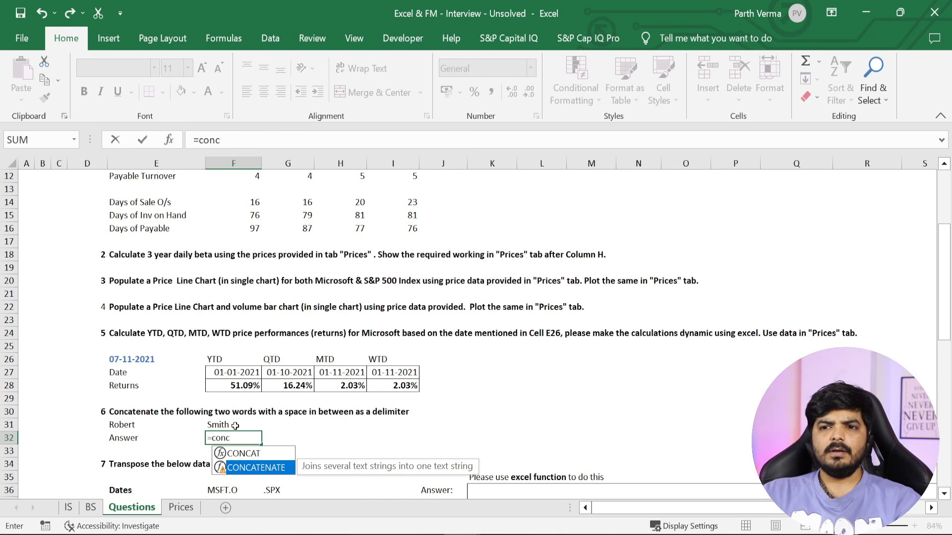
{"action": "key", "text": "Tab"}
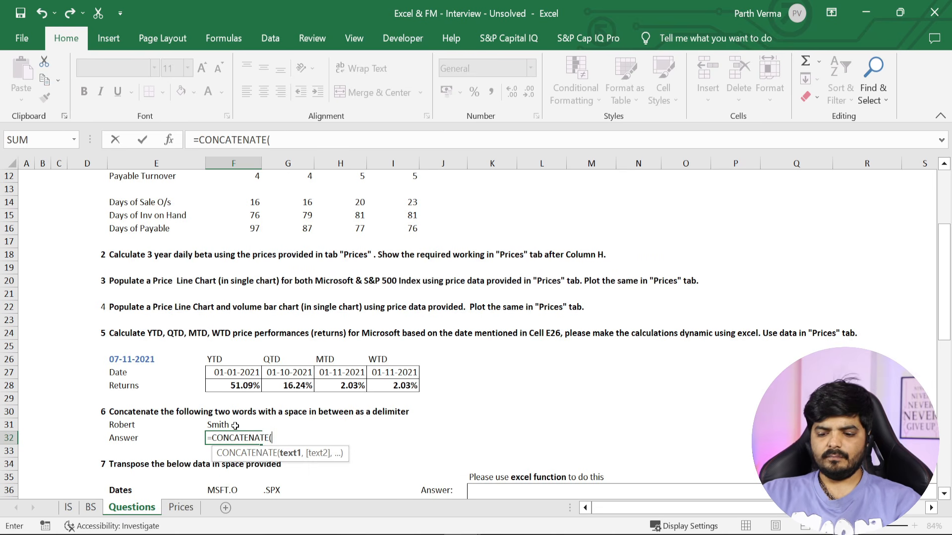
{"action": "left_click", "coordinate": [234, 426]}
{"action": "key", "text": "Left"}
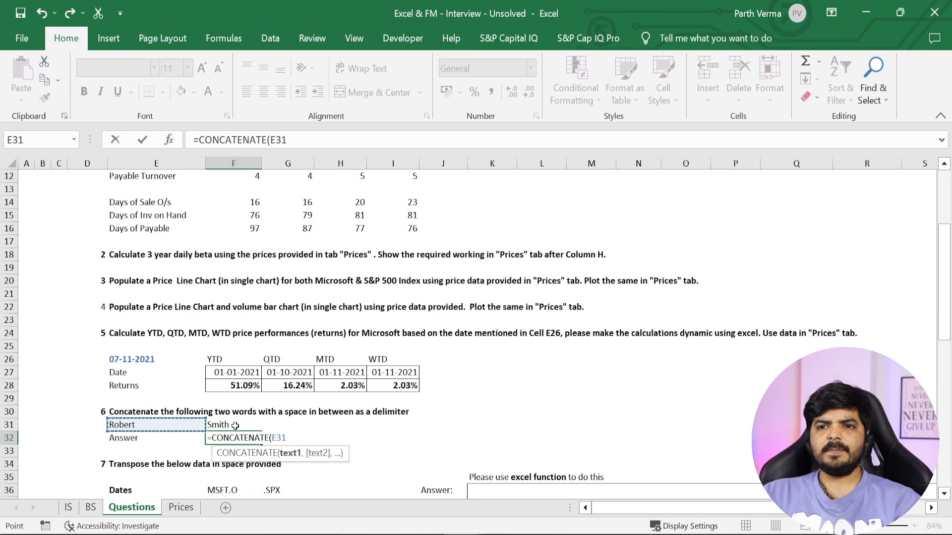
{"action": "type", "text": ","}
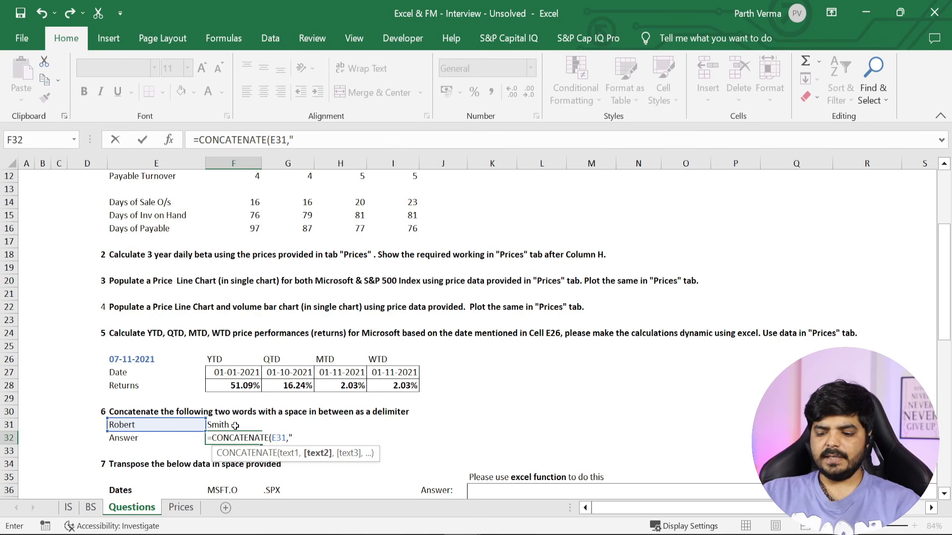
{"action": "type", "text": "\" \","}
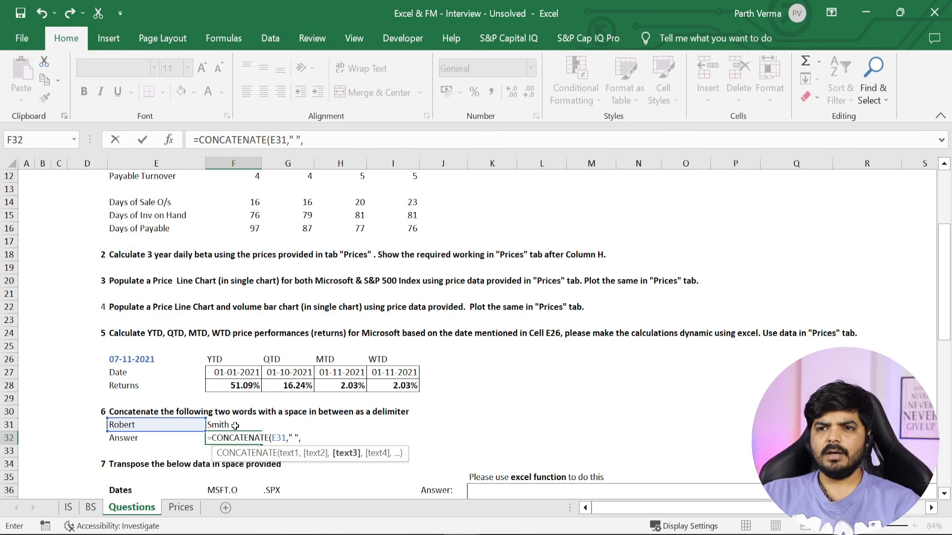
{"action": "left_click", "coordinate": [234, 426]}
{"action": "type", "text": ")"}
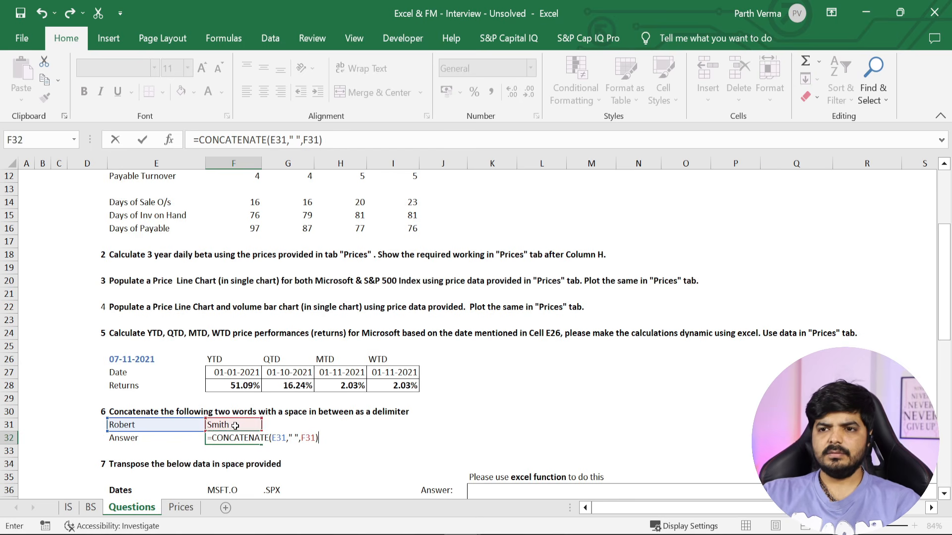
{"action": "key", "text": "Return"}
{"action": "key", "text": "Up"}
Examine task 7's transpose instructions, its Dates, MSFT.O and .SPX source data, and the space provided for the answer
{"action": "key", "text": "Down"}
{"action": "key", "text": "Down"}
{"action": "key", "text": "Down"}
{"action": "key", "text": "Down"}
{"action": "key", "text": "Down"}
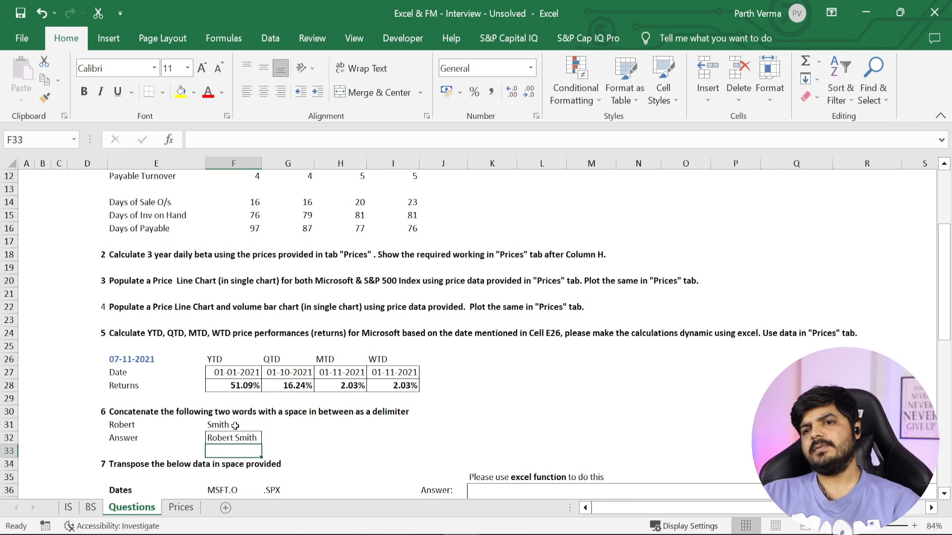
{"action": "key", "text": "Down"}
{"action": "key", "text": "Down"}
{"action": "key", "text": "Down"}
{"action": "key", "text": "Down"}
{"action": "key", "text": "Down"}
{"action": "key", "text": "Down"}
{"action": "key", "text": "Down"}
{"action": "key", "text": "Down"}
{"action": "key", "text": "Down"}
{"action": "key", "text": "Down"}
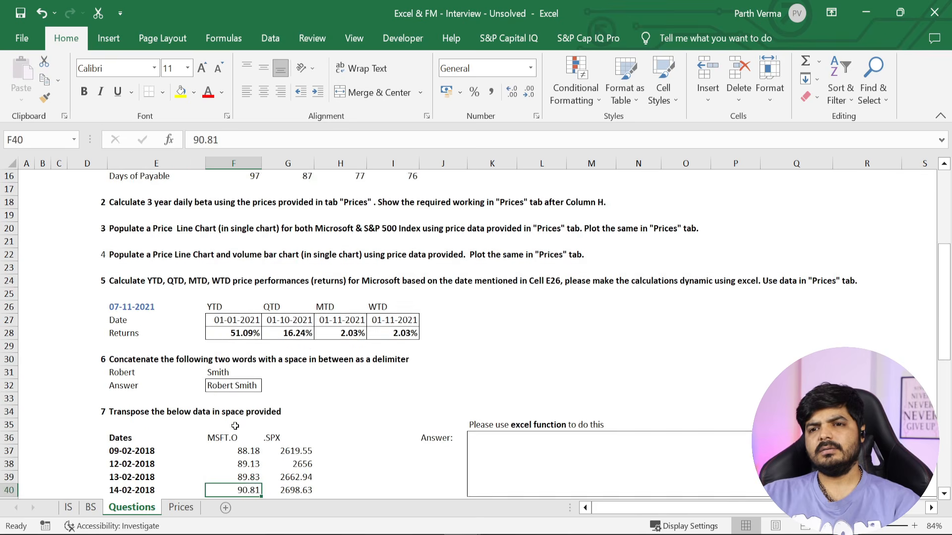
{"action": "key", "text": "Up"}
{"action": "key", "text": "Up"}
{"action": "key", "text": "Up"}
{"action": "key", "text": "Up"}
{"action": "key", "text": "Up"}
{"action": "key", "text": "Up"}
{"action": "key", "text": "Up"}
{"action": "key", "text": "Up"}
{"action": "key", "text": "Up"}
{"action": "key", "text": "Up"}
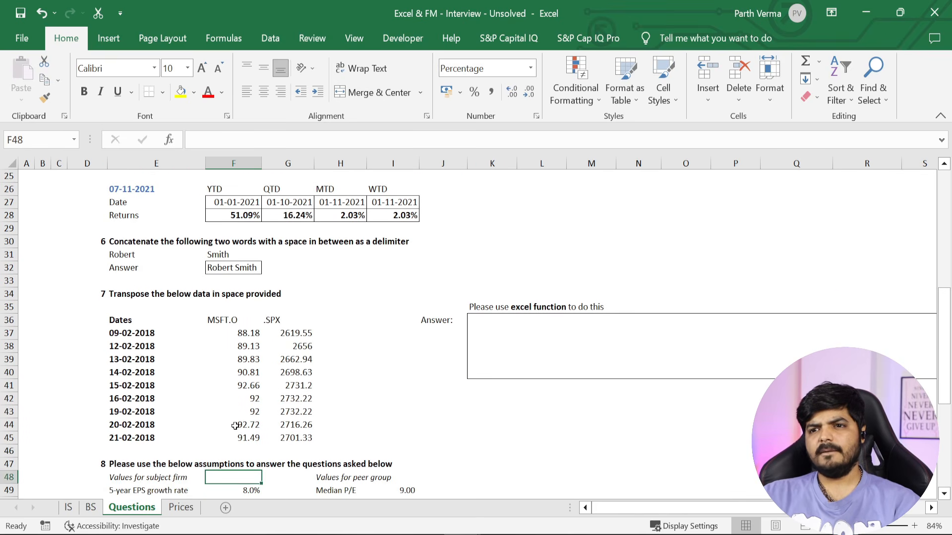
{"action": "key", "text": "Up"}
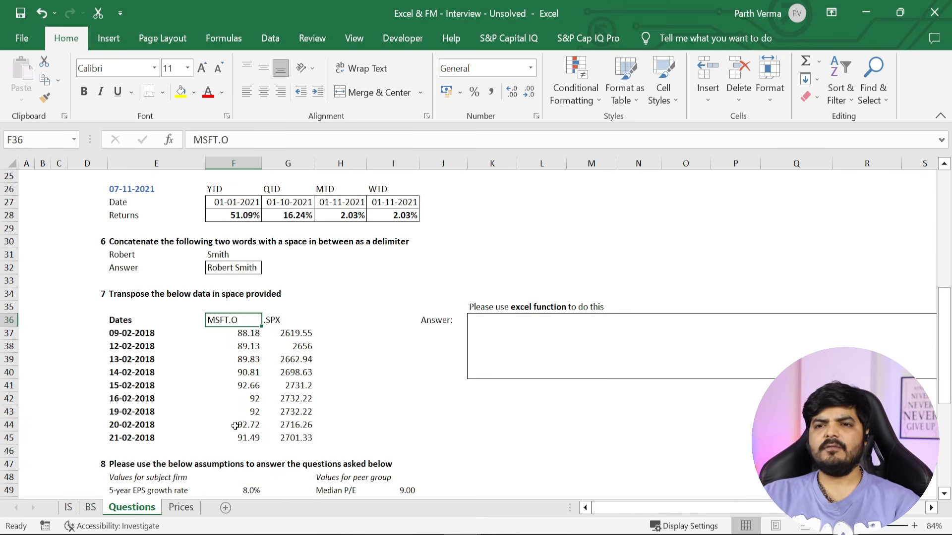
{"action": "key", "text": "Down"}
{"action": "key", "text": "Down"}
{"action": "key", "text": "Up"}
{"action": "key", "text": "Up"}
{"action": "key", "text": "Up"}
{"action": "key", "text": "Up"}
{"action": "key", "text": "Left"}
{"action": "key", "text": "Left"}
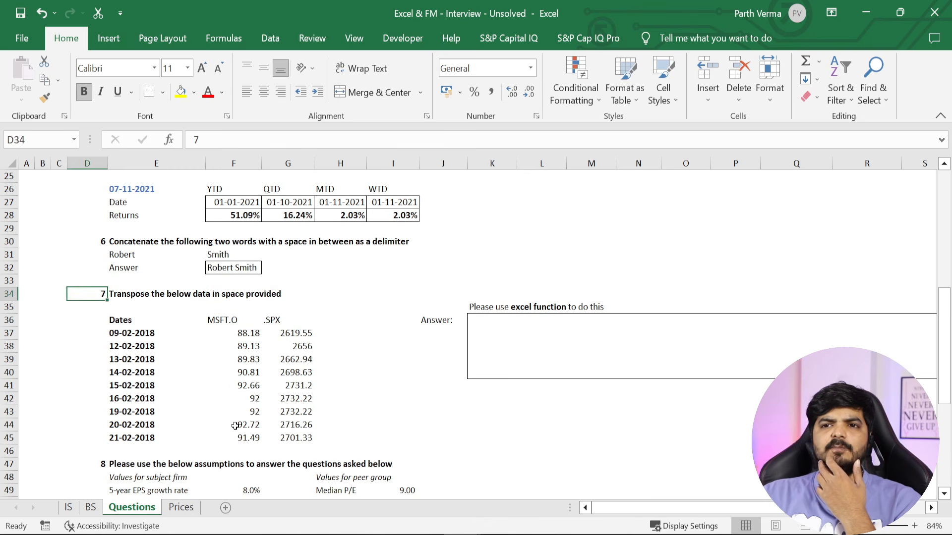
{"action": "key", "text": "Right"}
{"action": "key", "text": "Right"}
{"action": "key", "text": "Right"}
{"action": "key", "text": "Right"}
{"action": "key", "text": "Right"}
{"action": "key", "text": "Right"}
{"action": "key", "text": "Right"}
{"action": "key", "text": "Right"}
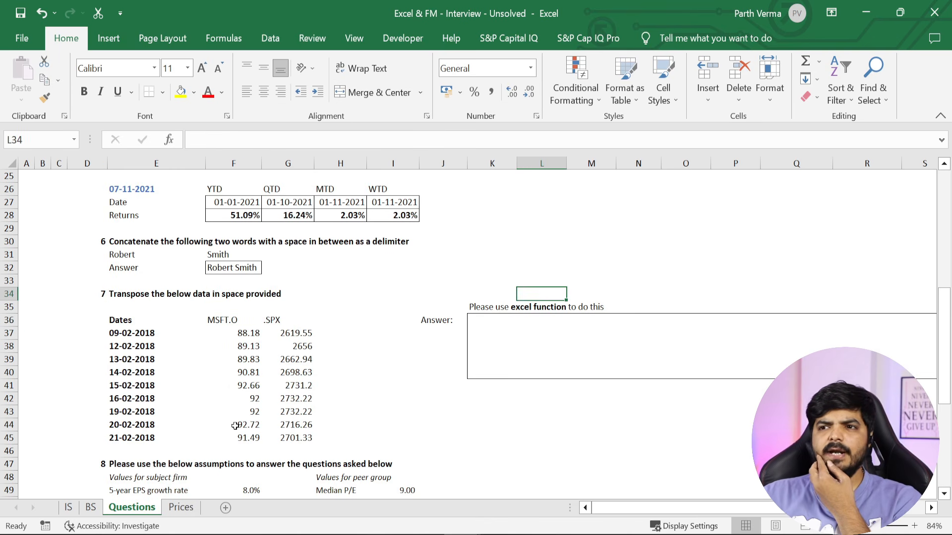
{"action": "key", "text": "Down"}
{"action": "key", "text": "Left"}
{"action": "key", "text": "Left"}
{"action": "key", "text": "Left"}
{"action": "key", "text": "Left"}
{"action": "key", "text": "Left"}
{"action": "key", "text": "Left"}
{"action": "key", "text": "Left"}
{"action": "key", "text": "Left"}
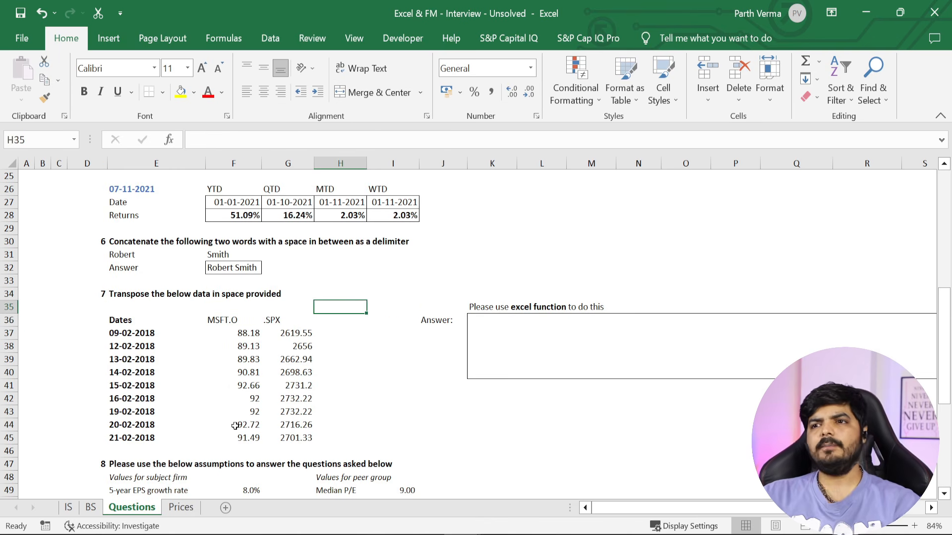
Try transposing the dates column E36:E45 into the answer area at K36 with Paste Special
{"action": "key", "text": "Down"}
{"action": "key", "text": "Right"}
{"action": "key", "text": "ctrl+shift+Down"}
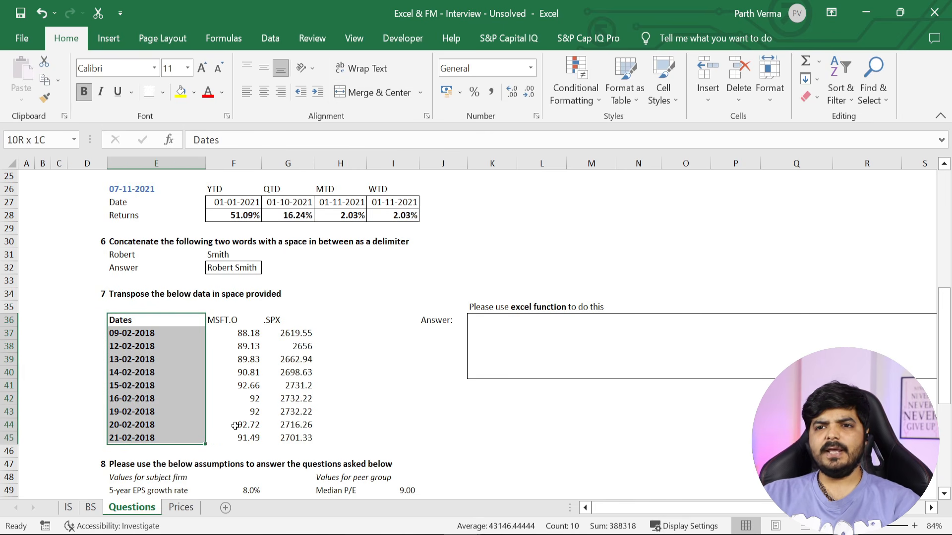
{"action": "key", "text": "ctrl+c"}
{"action": "key", "text": "Right"}
{"action": "key", "text": "Right"}
{"action": "key", "text": "Right"}
{"action": "key", "text": "Right"}
{"action": "key", "text": "Right"}
{"action": "key", "text": "Right"}
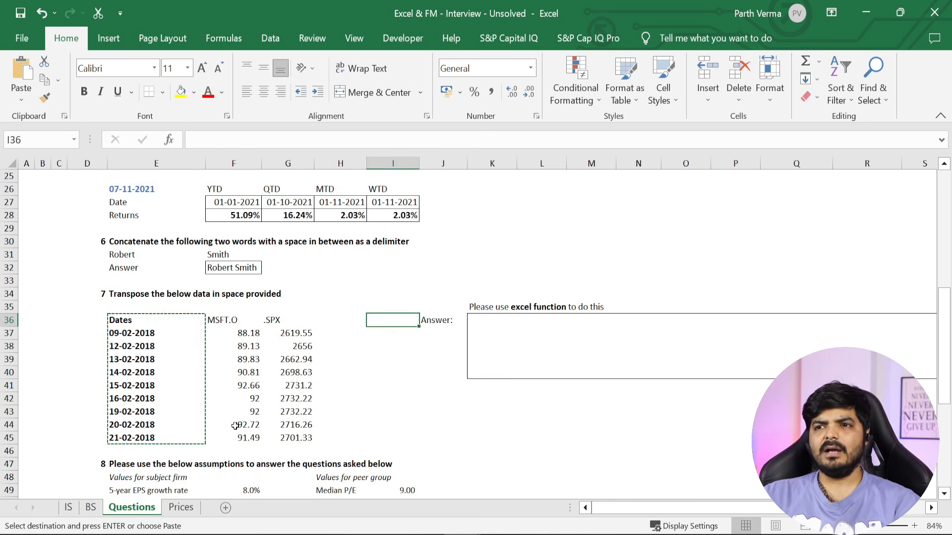
{"action": "key", "text": "ctrl+alt+v"}
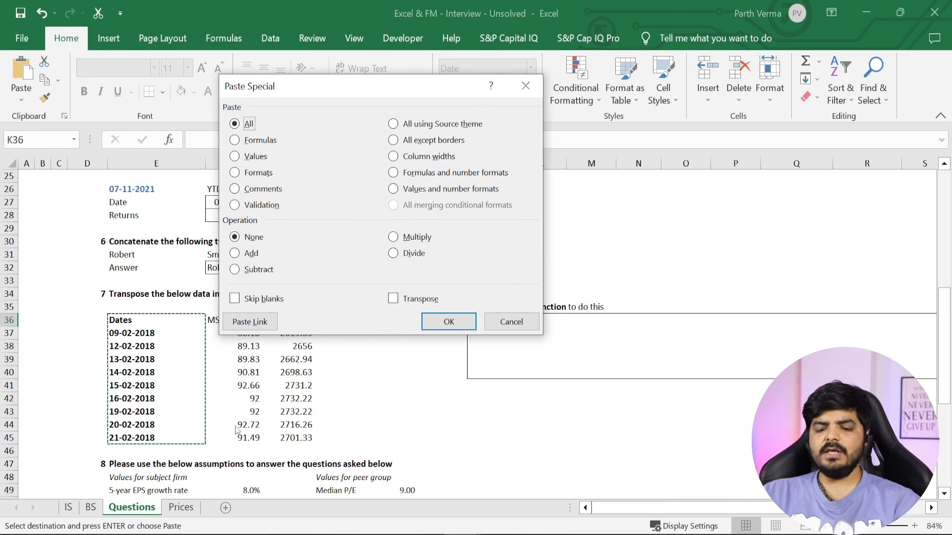
{"action": "left_click", "coordinate": [393, 299]}
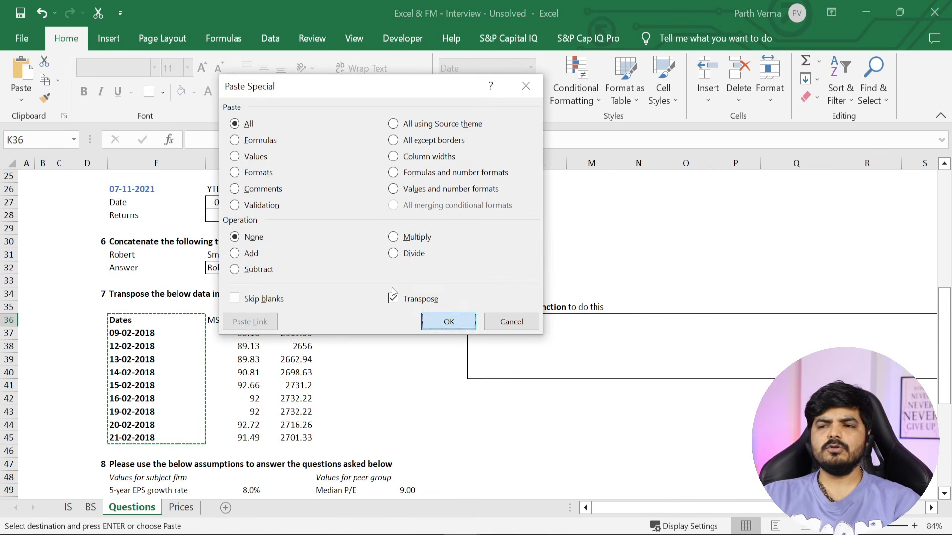
{"action": "key", "text": "Return"}
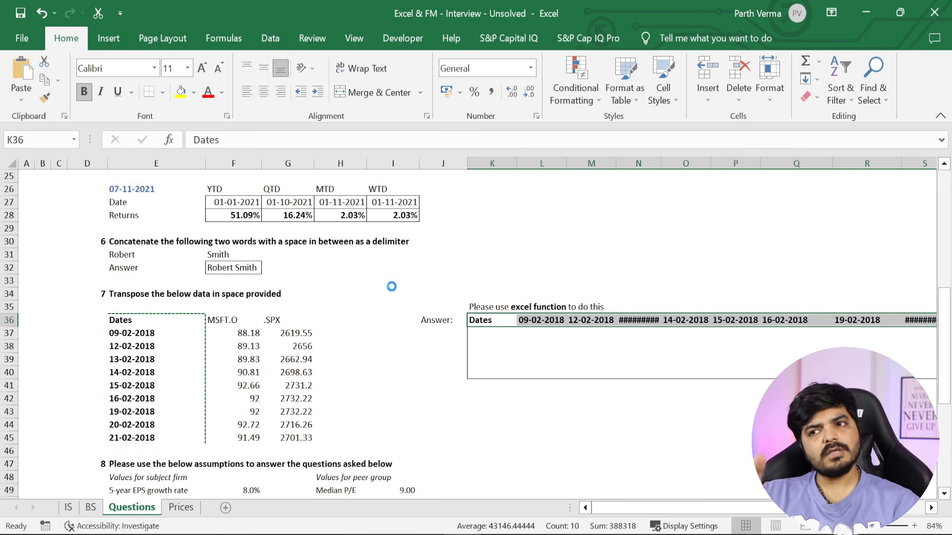
{"action": "key", "text": "ctrl+z"}
{"action": "key", "text": "Escape"}
Select K36:T36, the first row of task 7's answer box
{"action": "key", "text": "shift+Right"}
{"action": "key", "text": "shift+Right"}
{"action": "key", "text": "shift+Right"}
{"action": "key", "text": "shift+Right"}
{"action": "key", "text": "shift+Right"}
{"action": "key", "text": "shift+Right"}
{"action": "key", "text": "shift+Right"}
{"action": "key", "text": "shift+Right"}
{"action": "key", "text": "shift+Right"}
{"action": "key", "text": "shift+Right"}
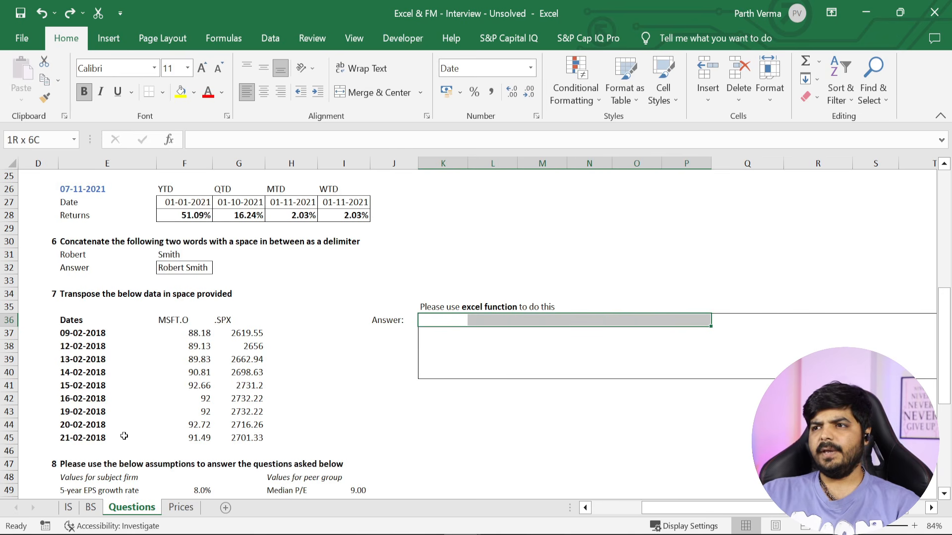
{"action": "key", "text": "shift+Left"}
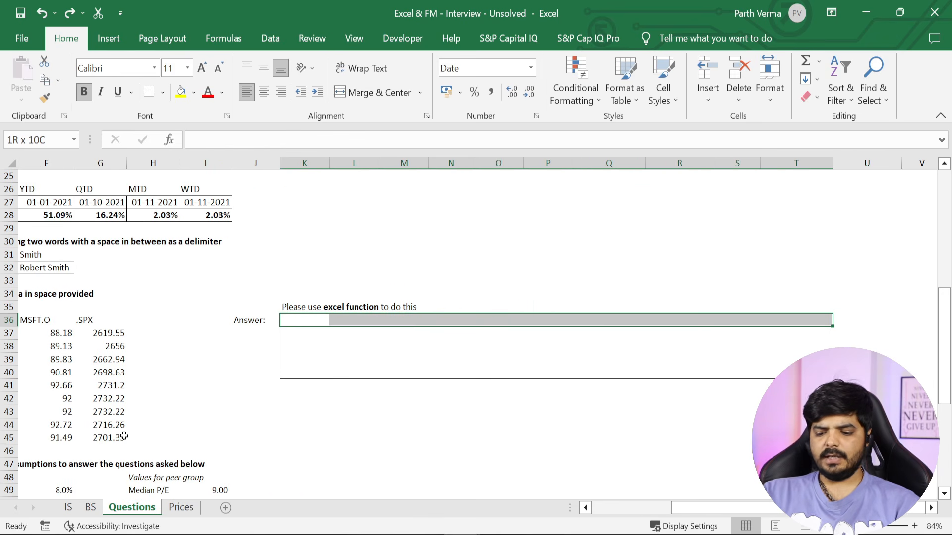
Try to fill the selected answer row with a TRANSPOSE of E36:E45 entered as a regular formula
{"action": "type", "text": "=tra"}
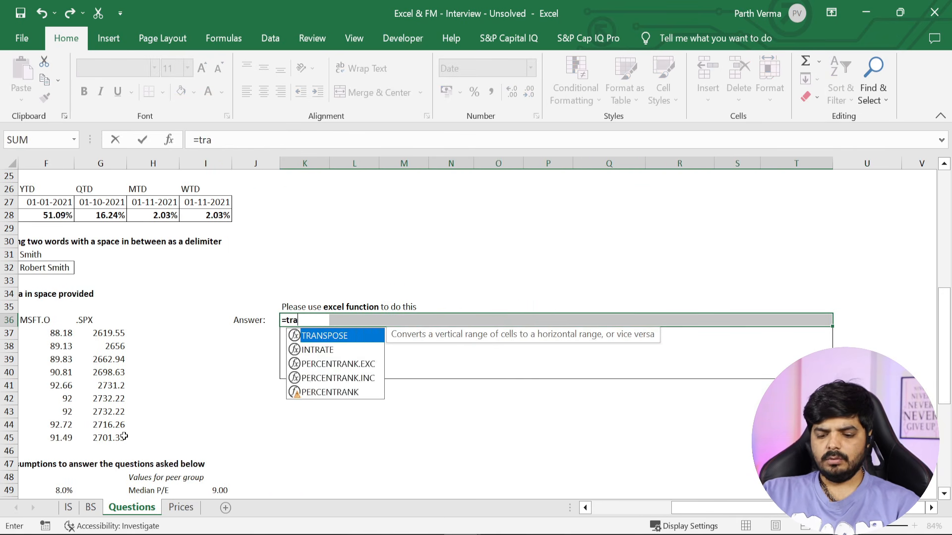
{"action": "type", "text": "nspose("}
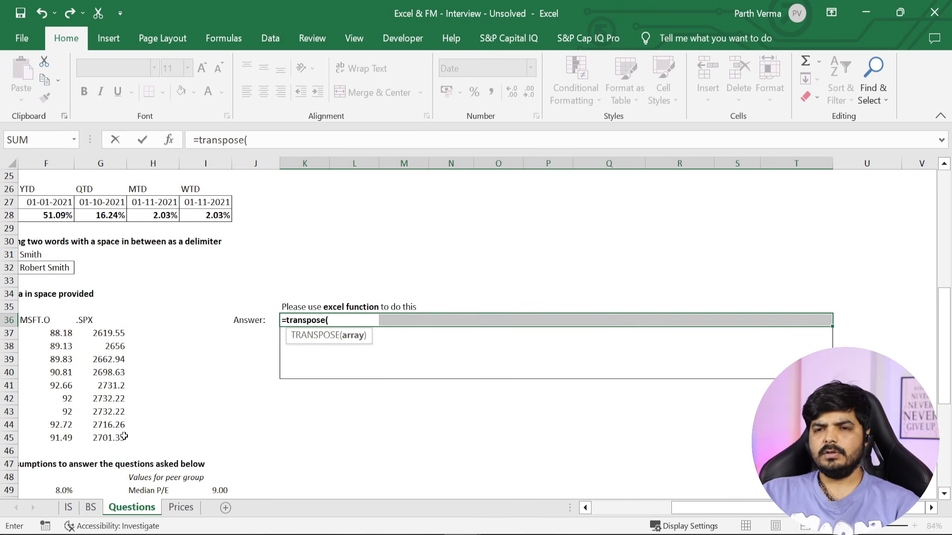
{"action": "key", "text": "Left"}
{"action": "key", "text": "Left"}
{"action": "key", "text": "Left"}
{"action": "key", "text": "Left"}
{"action": "key", "text": "Left"}
{"action": "key", "text": "Left"}
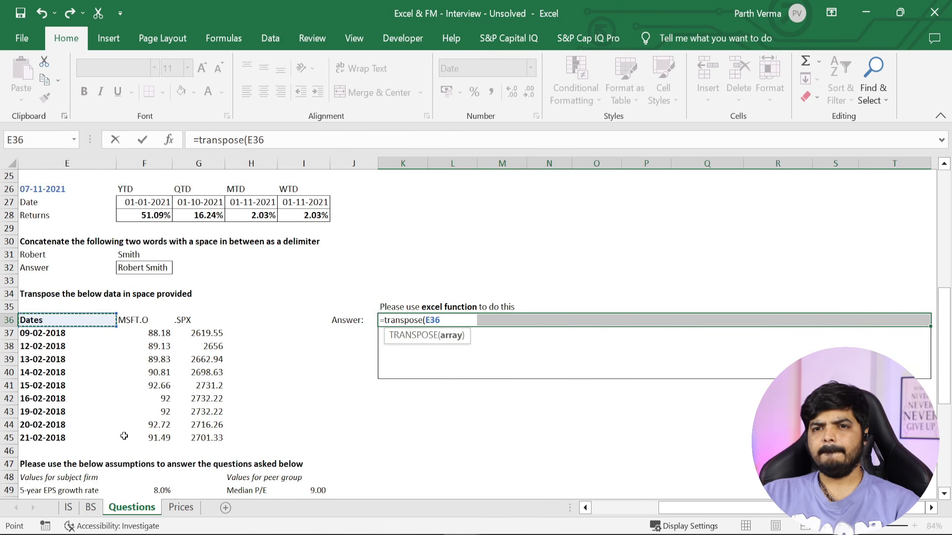
{"action": "key", "text": "shift+Down"}
{"action": "key", "text": "shift+Down"}
{"action": "key", "text": "shift+Down"}
{"action": "key", "text": "shift+Down"}
{"action": "key", "text": "shift+Down"}
{"action": "key", "text": "shift+Down"}
{"action": "key", "text": "shift+Down"}
{"action": "key", "text": "shift+Down"}
{"action": "key", "text": "shift+Down"}
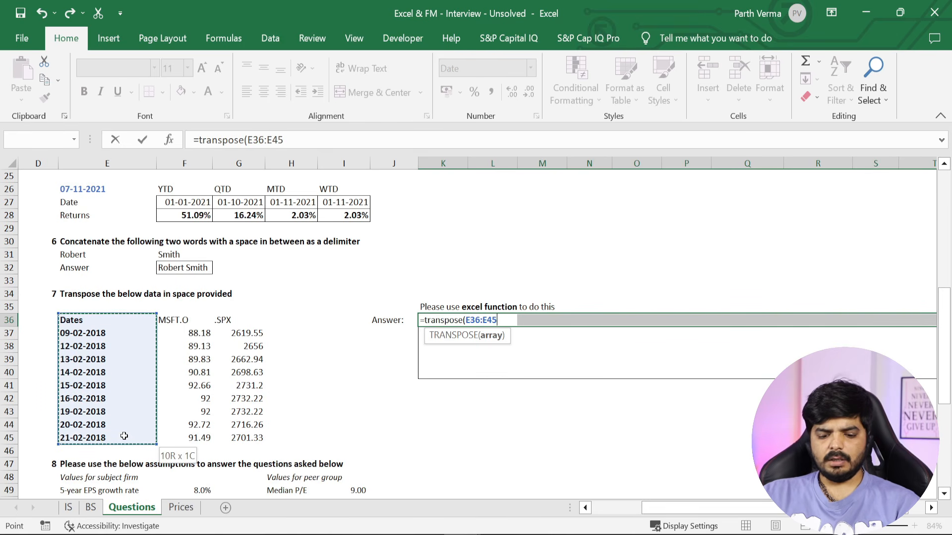
{"action": "key", "text": "ctrl+Return"}
{"action": "key", "text": "ctrl+z"}
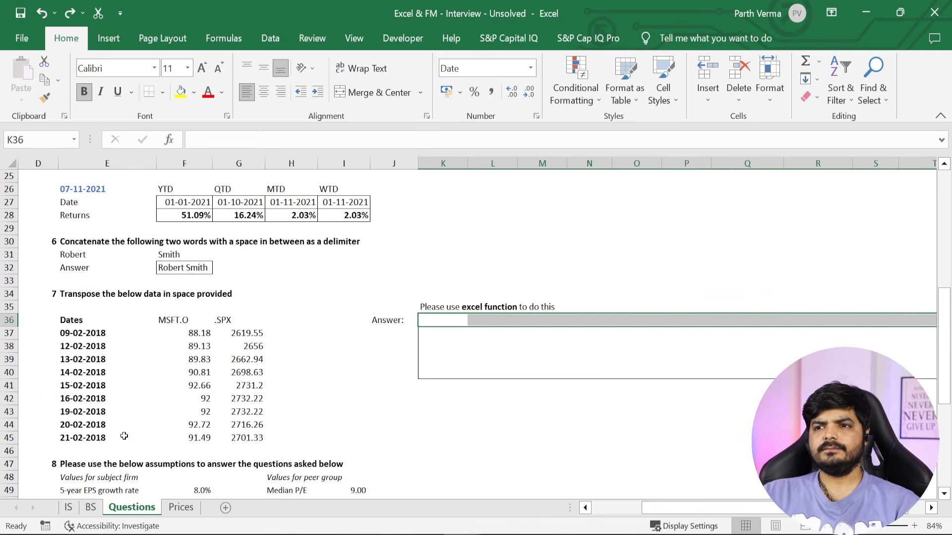
Transpose the dates column into K36:T36 with the array formula {=TRANSPOSE(E36:E45)}
{"action": "type", "text": "=t"}
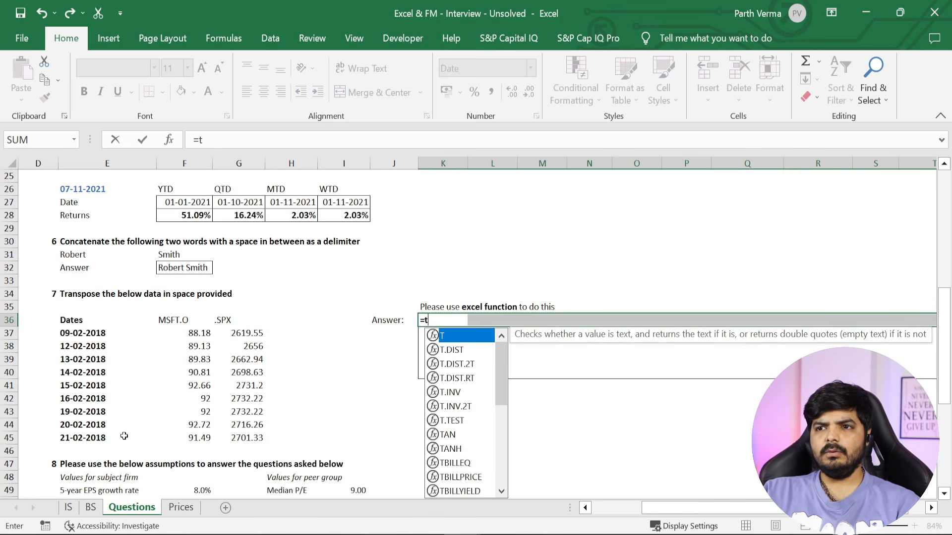
{"action": "type", "text": "ranspose("}
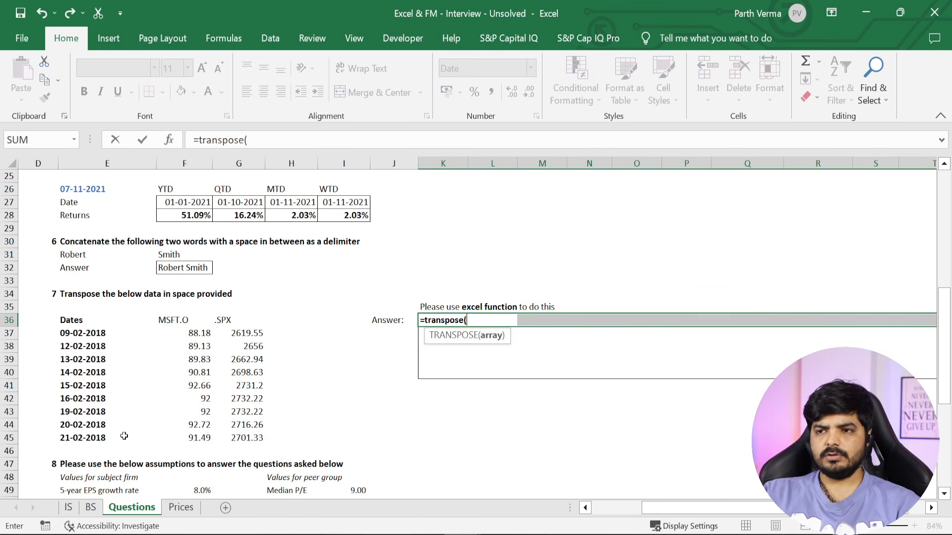
{"action": "key", "text": "Left"}
{"action": "key", "text": "Left"}
{"action": "key", "text": "Left"}
{"action": "key", "text": "Left"}
{"action": "key", "text": "Left"}
{"action": "key", "text": "Left"}
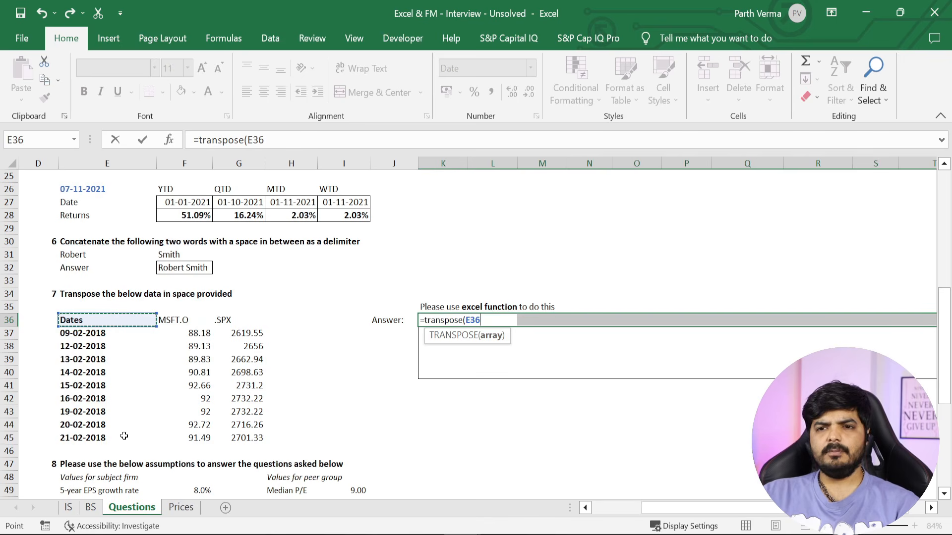
{"action": "key", "text": "ctrl+shift+Down"}
{"action": "key", "text": "ctrl+shift+Return"}
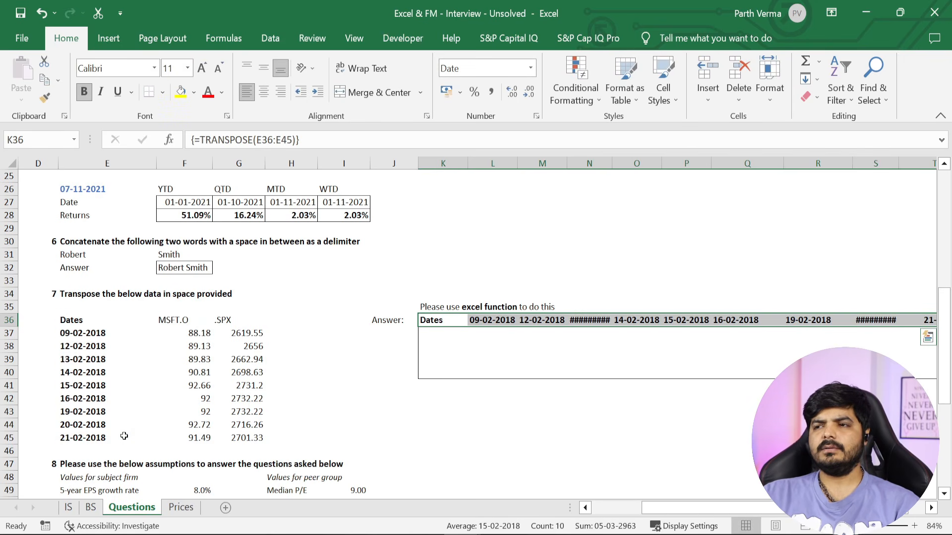
{"action": "key", "text": "Up"}
{"action": "key", "text": "Down"}
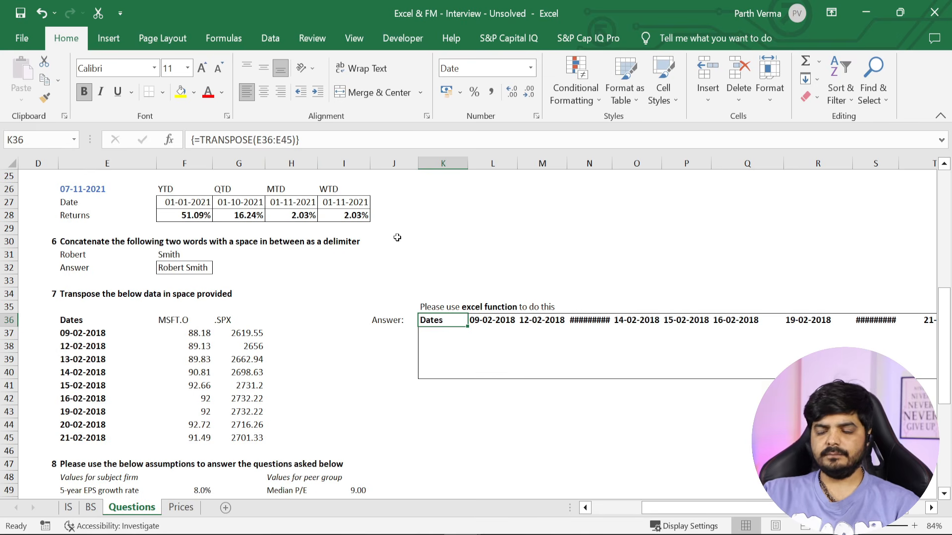
Autofit the widths of columns K to T to the transposed dates in K36:T36
{"action": "key", "text": "ctrl+shift+Right"}
{"action": "key", "text": "alt+h"}
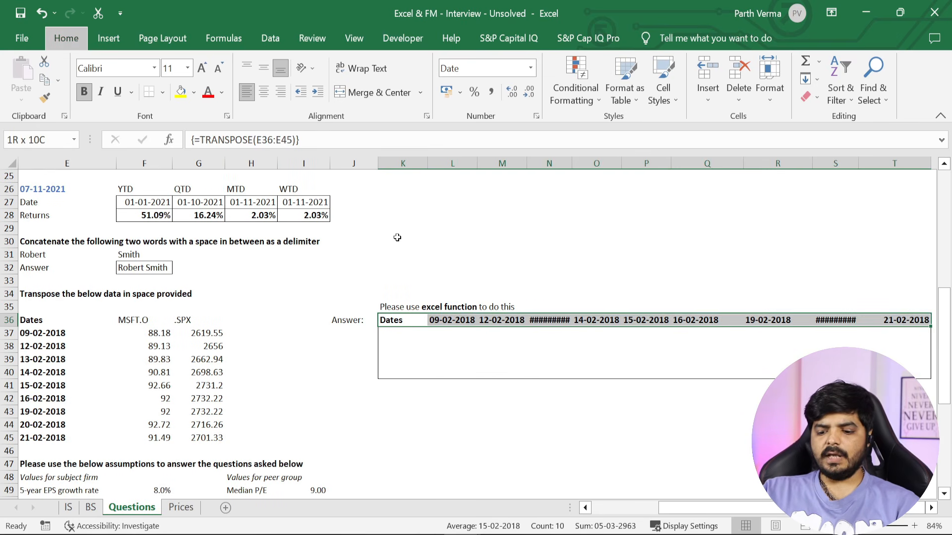
{"action": "key", "text": "o"}
{"action": "key", "text": "i"}
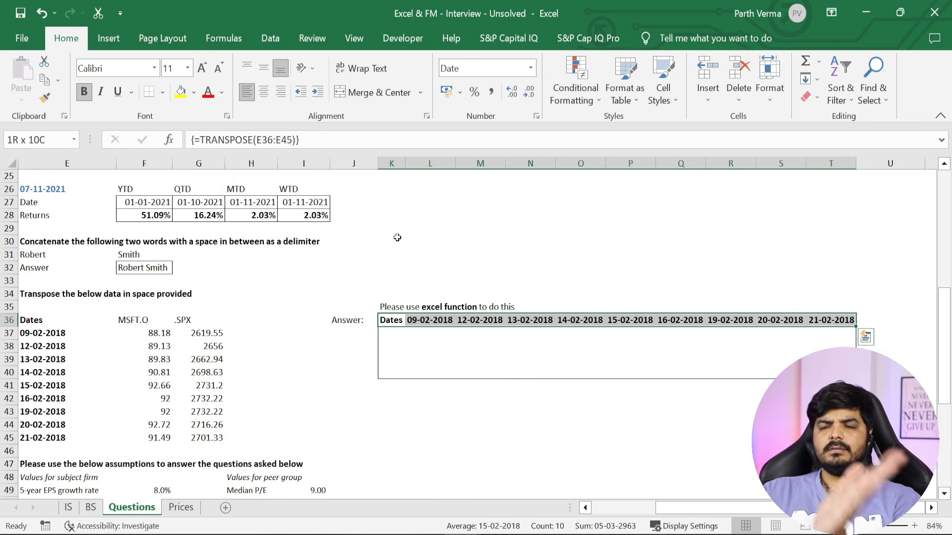
Select K37:T37, the second row of task 7's answer box
{"action": "key", "text": "Left"}
{"action": "key", "text": "Left"}
{"action": "key", "text": "Left"}
{"action": "key", "text": "Left"}
{"action": "key", "text": "Left"}
{"action": "key", "text": "Left"}
{"action": "key", "text": "Left"}
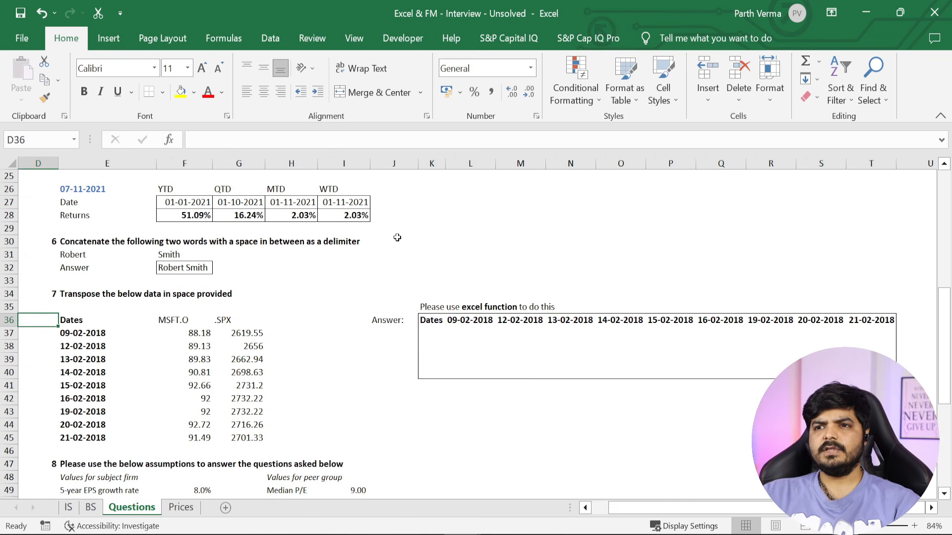
{"action": "key", "text": "Left"}
{"action": "key", "text": "Right"}
{"action": "key", "text": "Right"}
{"action": "key", "text": "Right"}
{"action": "key", "text": "Right"}
{"action": "key", "text": "Right"}
{"action": "key", "text": "Right"}
{"action": "key", "text": "Right"}
{"action": "key", "text": "Down"}
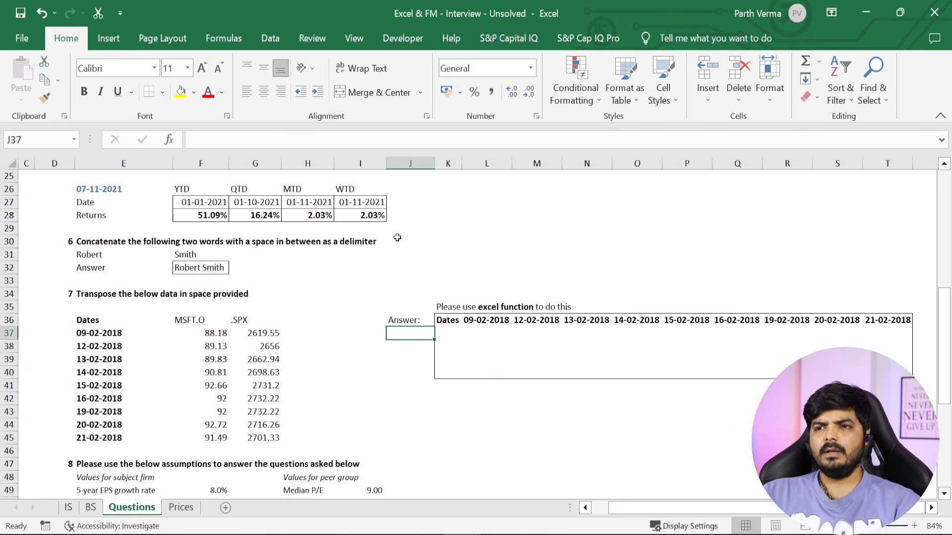
{"action": "key", "text": "Right"}
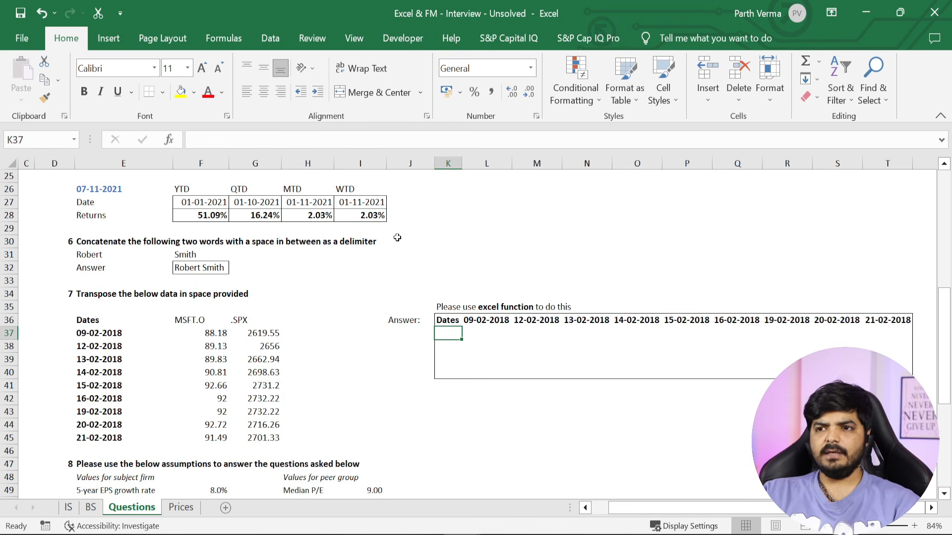
{"action": "key", "text": "Up"}
{"action": "key", "text": "Down"}
{"action": "key", "text": "shift+Right"}
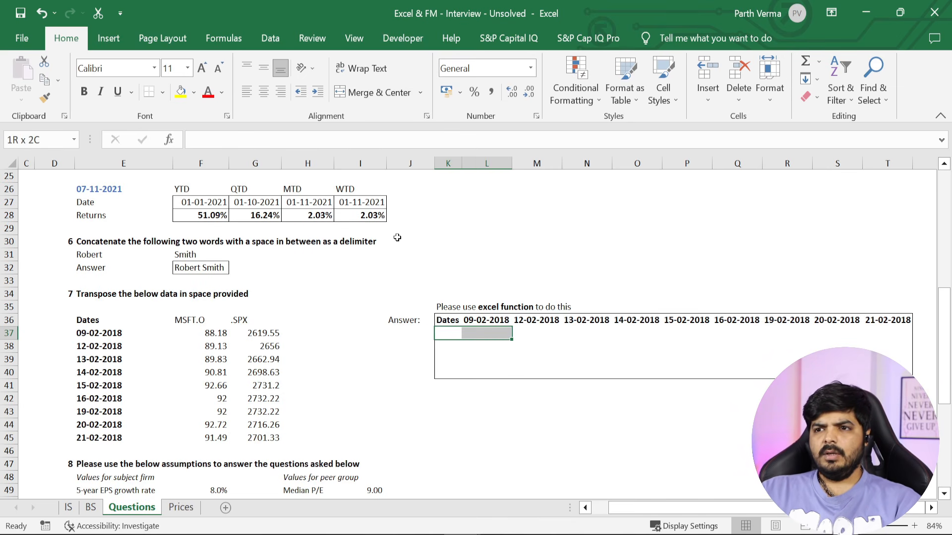
{"action": "key", "text": "shift+Right"}
{"action": "key", "text": "shift+Right"}
{"action": "key", "text": "shift+Right"}
{"action": "key", "text": "shift+Right"}
{"action": "key", "text": "shift+Right"}
{"action": "key", "text": "shift+Right"}
{"action": "key", "text": "shift+Right"}
{"action": "key", "text": "shift+Right"}
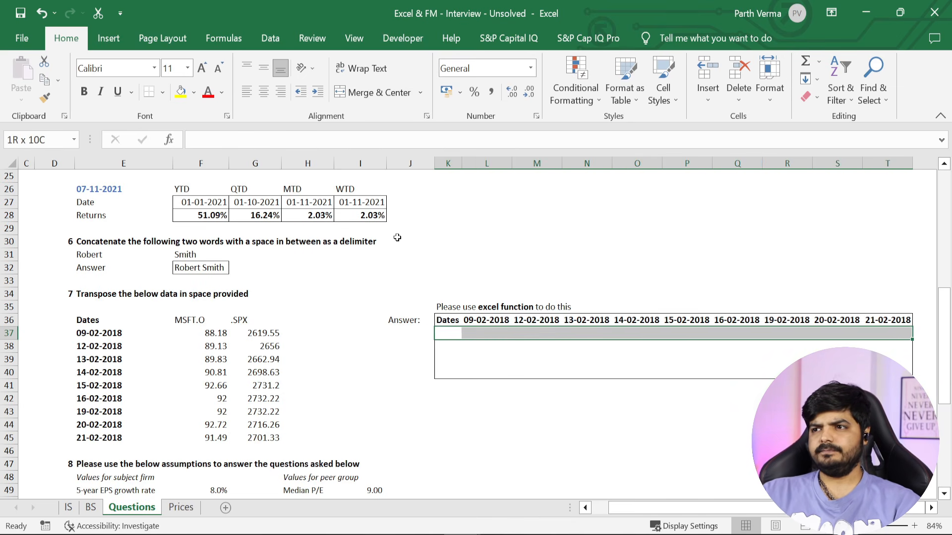
Transpose the MSFT.O price column into K37:T37 with the array formula {=TRANSPOSE(F36:F45)}
{"action": "type", "text": "=tr"}
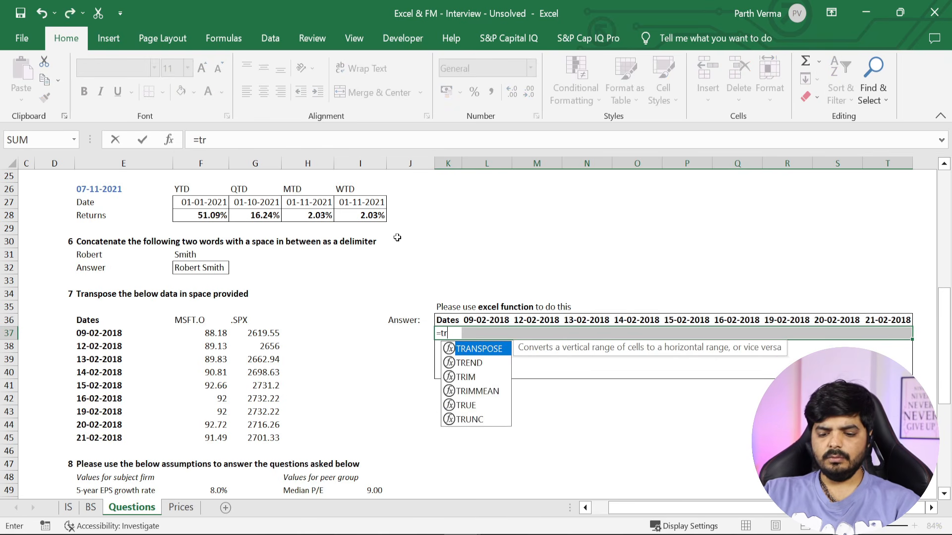
{"action": "type", "text": "anspose("}
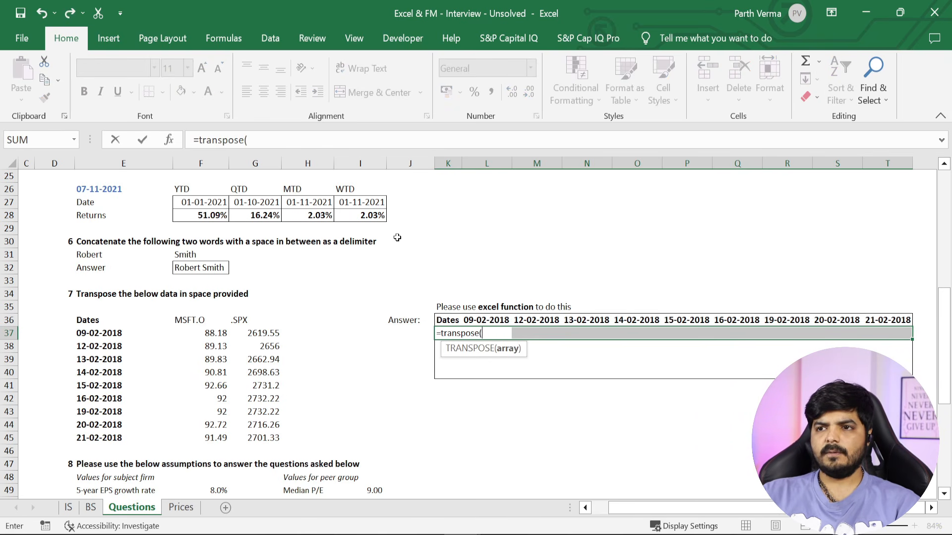
{"action": "key", "text": "Left"}
{"action": "key", "text": "Left"}
{"action": "key", "text": "Left"}
{"action": "key", "text": "Left"}
{"action": "key", "text": "Left"}
{"action": "key", "text": "Up"}
{"action": "key", "text": "ctrl+shift+Down"}
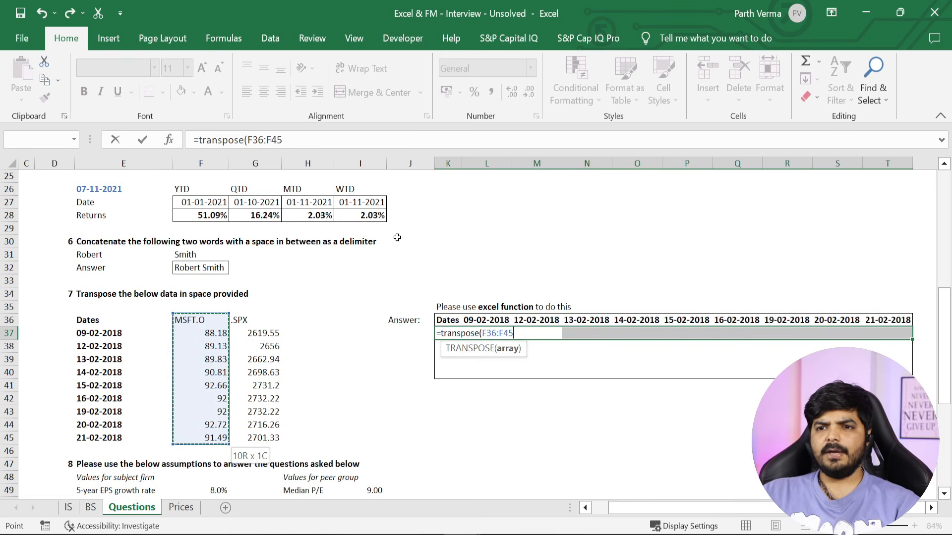
{"action": "key", "text": "ctrl+shift+Return"}
{"action": "key", "text": "Down"}
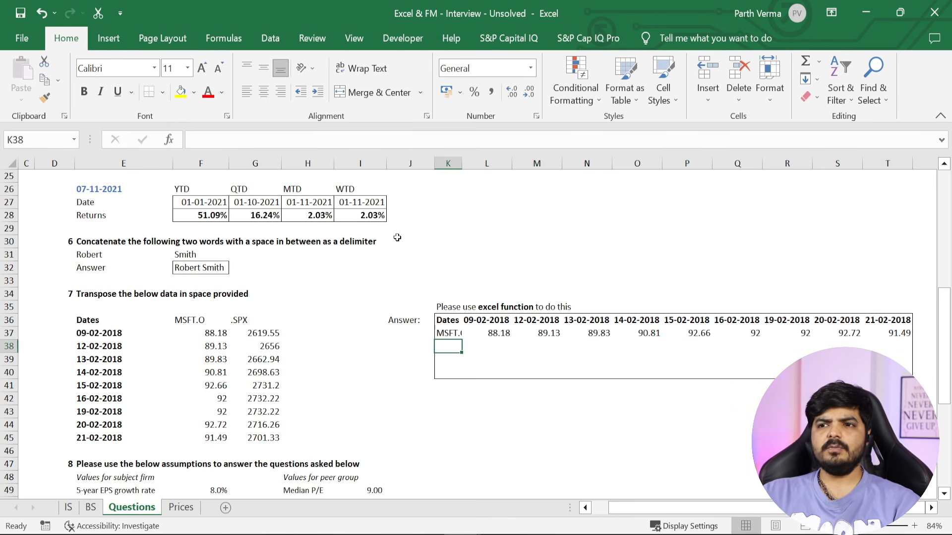
Autofit the width of column K to the MSFT.O label in K37
{"action": "key", "text": "Up"}
{"action": "key", "text": "alt+h"}
{"action": "key", "text": "o"}
{"action": "key", "text": "i"}
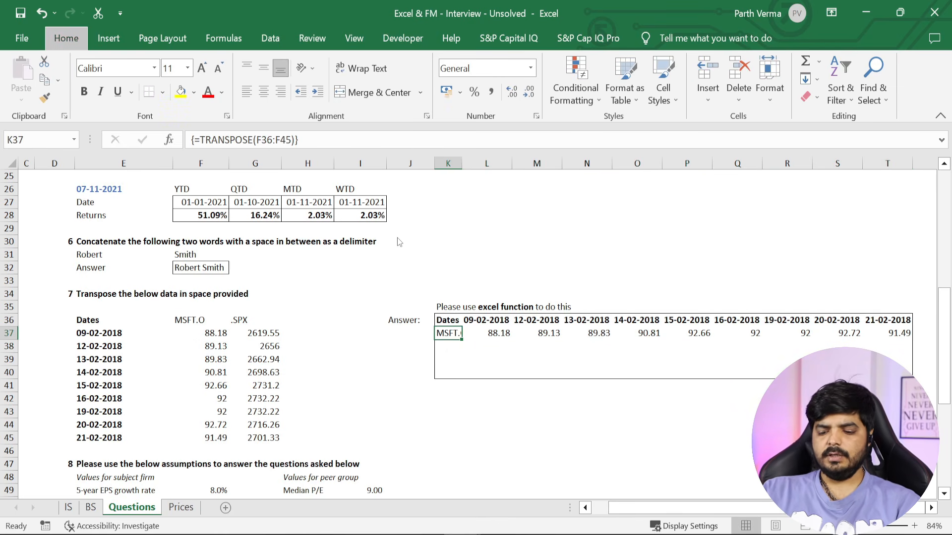
Try to transpose the .SPX column with {=TRANSPOSE(G36:G45)} entered in K38 alone, and clear that cell
{"action": "key", "text": "Down"}
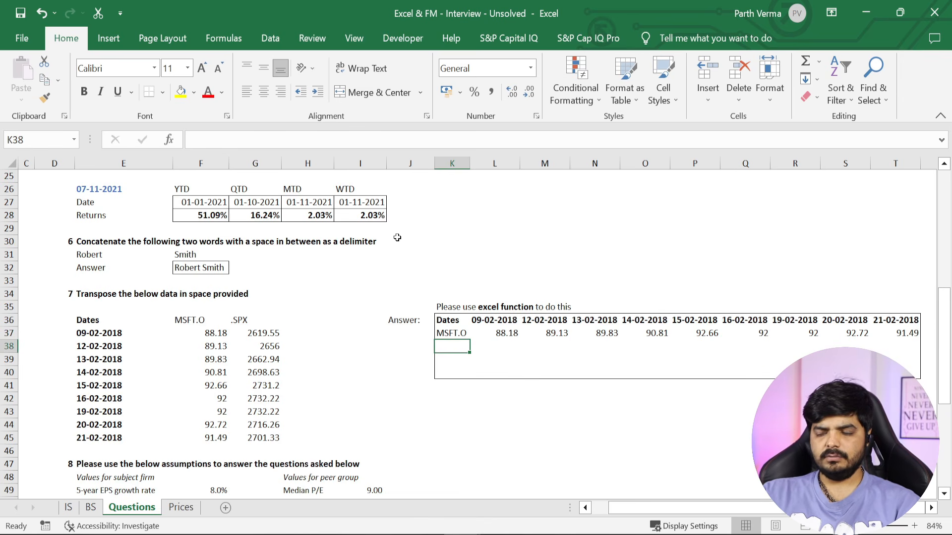
{"action": "type", "text": "="}
{"action": "type", "text": "nsp"}
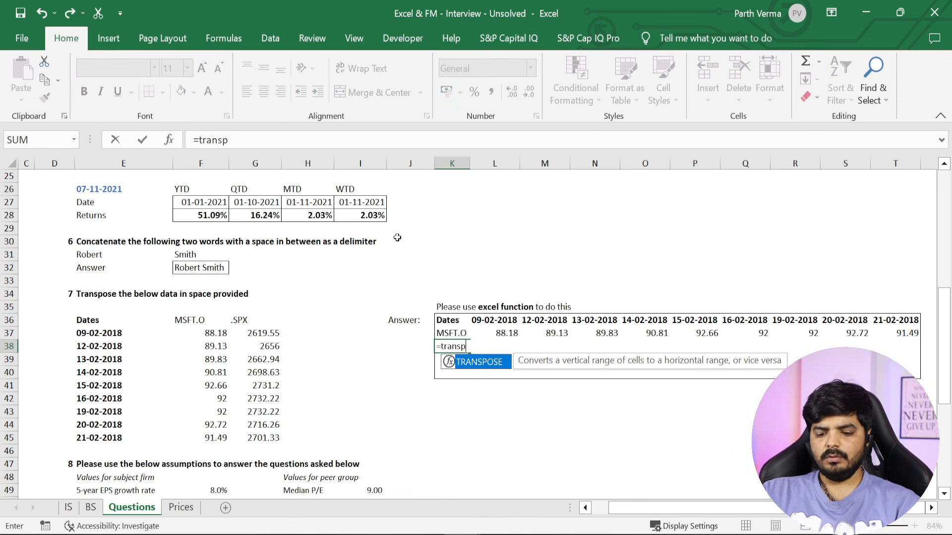
{"action": "type", "text": "ose("}
{"action": "key", "text": "Left"}
{"action": "key", "text": "Left"}
{"action": "key", "text": "Left"}
{"action": "key", "text": "Left"}
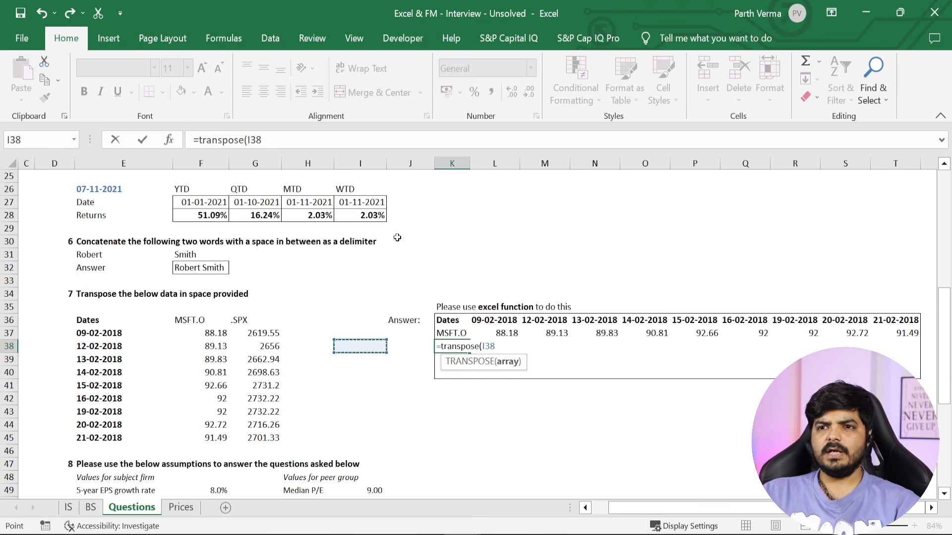
{"action": "key", "text": "Up"}
{"action": "key", "text": "Up"}
{"action": "key", "text": "ctrl+shift+Down"}
{"action": "key", "text": "ctrl+shift+Return"}
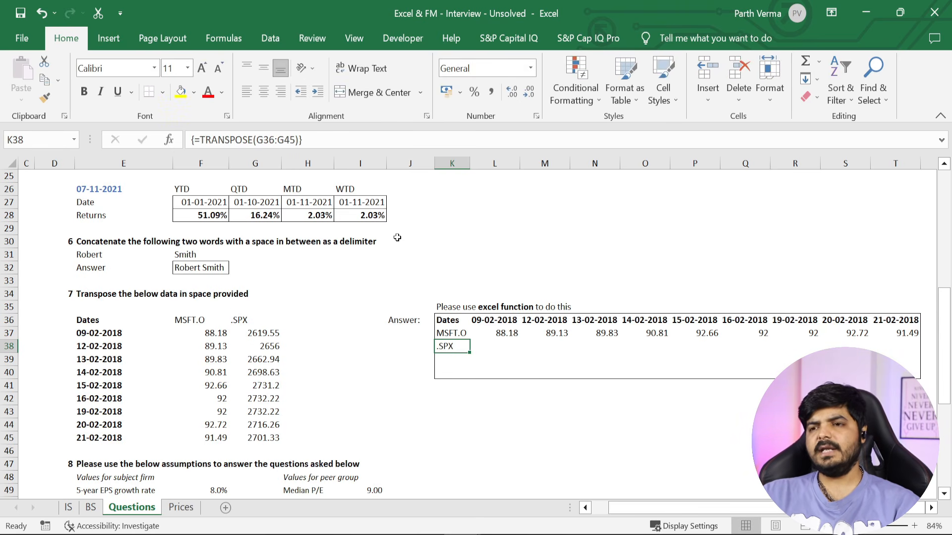
{"action": "key", "text": "Delete"}
Select K38:T38, the third row of task 7's answer box
{"action": "key", "text": "shift+Right"}
{"action": "key", "text": "shift+Right"}
{"action": "key", "text": "shift+Right"}
{"action": "key", "text": "shift+Right"}
{"action": "key", "text": "shift+Right"}
{"action": "key", "text": "shift+Right"}
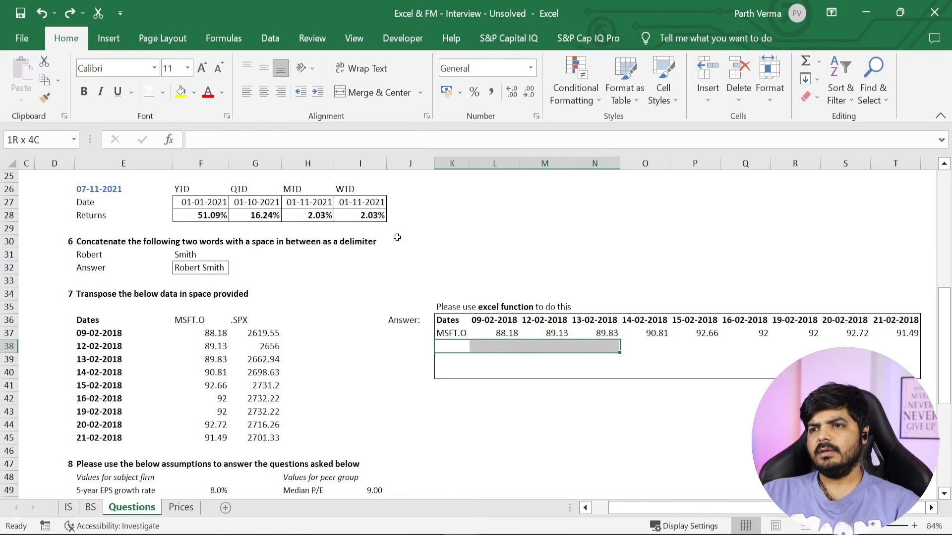
{"action": "key", "text": "shift+Right"}
{"action": "key", "text": "shift+Right"}
{"action": "key", "text": "shift+Right"}
Transpose the .SPX price column into K38:T38 with TRANSPOSE of G36:G45 entered as an array formula
{"action": "type", "text": "=transpose"}
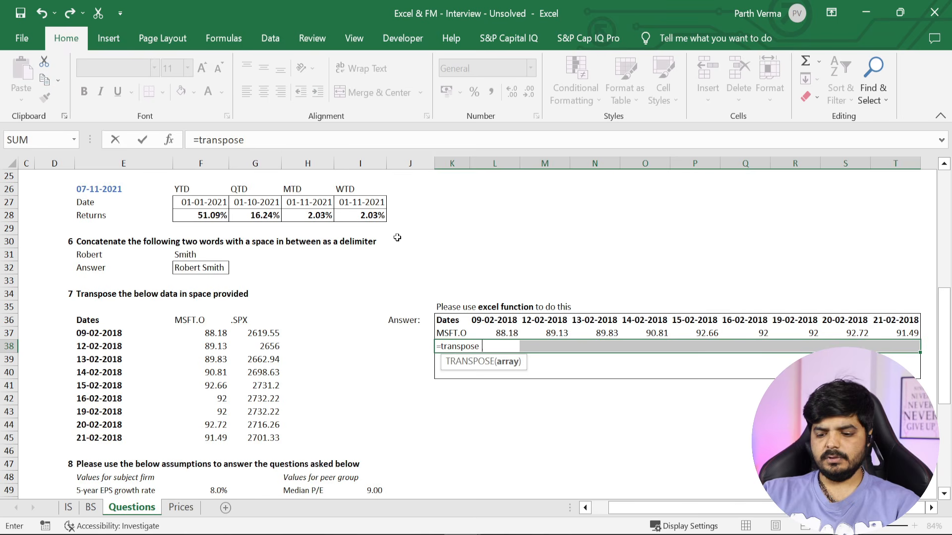
{"action": "key", "text": "Left"}
{"action": "key", "text": "Left"}
{"action": "key", "text": "Left"}
{"action": "key", "text": "Left"}
{"action": "key", "text": "Up"}
{"action": "key", "text": "Up"}
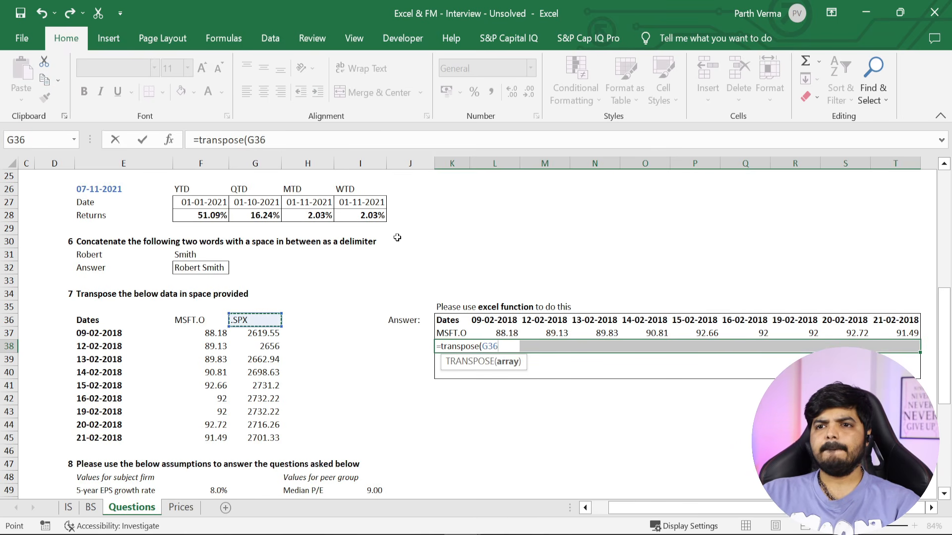
{"action": "key", "text": "ctrl+shift+Down"}
{"action": "key", "text": "ctrl+shift+Return"}
{"action": "key", "text": "Up"}
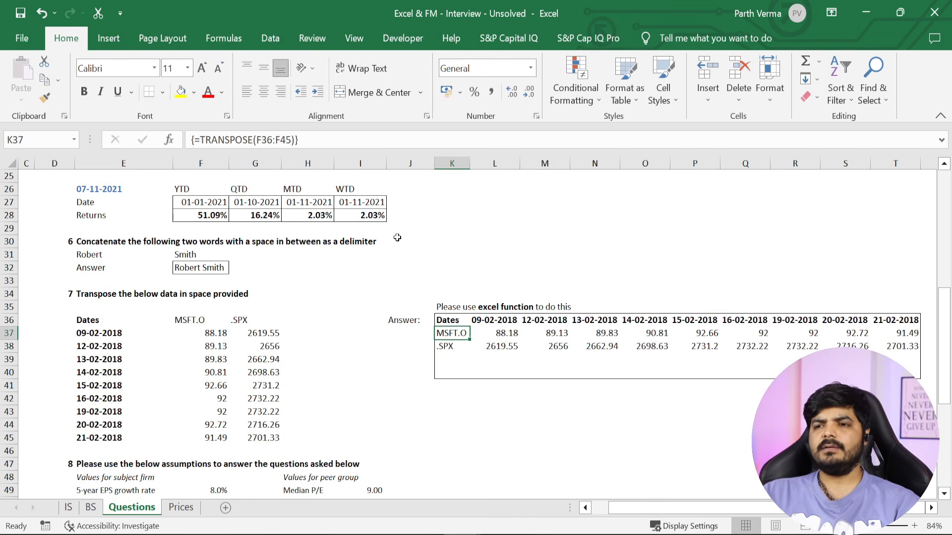
Look through the remaining tasks 8 and 9, covering the PEG assumptions and the bond price calculation
{"action": "key", "text": "Down"}
{"action": "key", "text": "Down"}
{"action": "key", "text": "Down"}
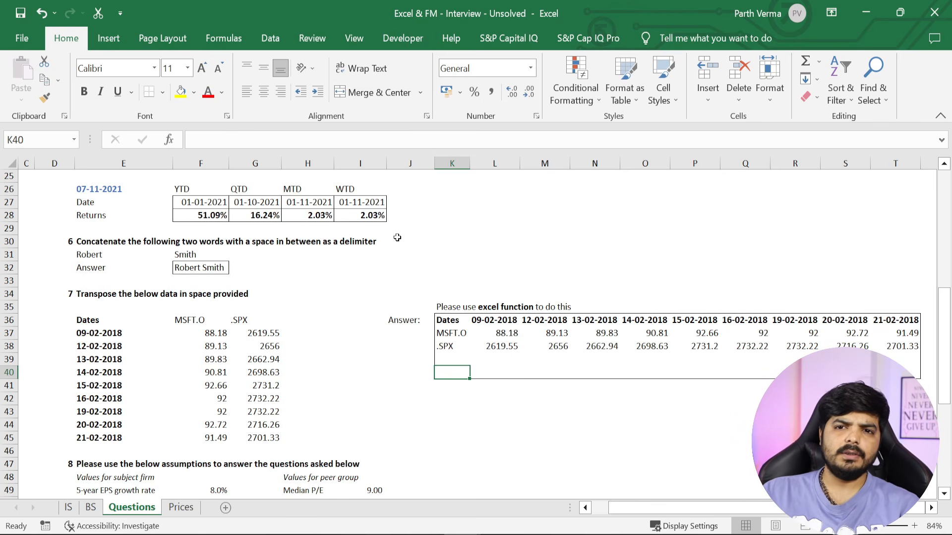
{"action": "key", "text": "Down"}
{"action": "key", "text": "Down"}
{"action": "key", "text": "Down"}
{"action": "key", "text": "Down"}
{"action": "key", "text": "Down"}
{"action": "key", "text": "Down"}
{"action": "key", "text": "Down"}
{"action": "key", "text": "Down"}
{"action": "key", "text": "Down"}
{"action": "key", "text": "Down"}
{"action": "key", "text": "Down"}
{"action": "key", "text": "Down"}
{"action": "key", "text": "Down"}
{"action": "key", "text": "Down"}
{"action": "key", "text": "Down"}
{"action": "key", "text": "Down"}
{"action": "key", "text": "Down"}
{"action": "key", "text": "Down"}
{"action": "key", "text": "Down"}
{"action": "key", "text": "Down"}
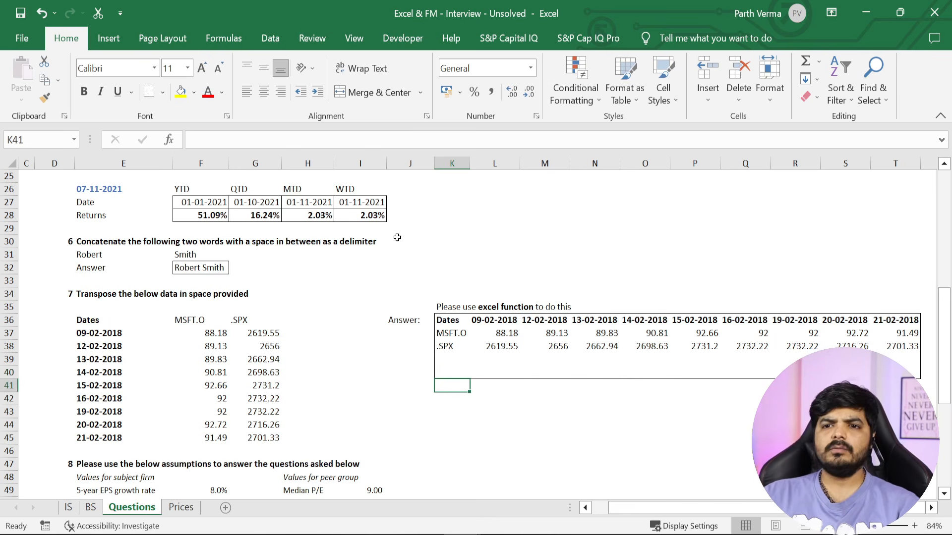
{"action": "key", "text": "Up"}
{"action": "key", "text": "Up"}
{"action": "key", "text": "Up"}
{"action": "key", "text": "Up"}
{"action": "key", "text": "Up"}
{"action": "key", "text": "Up"}
{"action": "key", "text": "Up"}
{"action": "key", "text": "Up"}
{"action": "key", "text": "Up"}
{"action": "key", "text": "Up"}
{"action": "key", "text": "Up"}
{"action": "key", "text": "Up"}
{"action": "key", "text": "Up"}
{"action": "key", "text": "Up"}
{"action": "key", "text": "Up"}
{"action": "key", "text": "Up"}
{"action": "key", "text": "Up"}
{"action": "key", "text": "Up"}
{"action": "key", "text": "Up"}
{"action": "key", "text": "Up"}
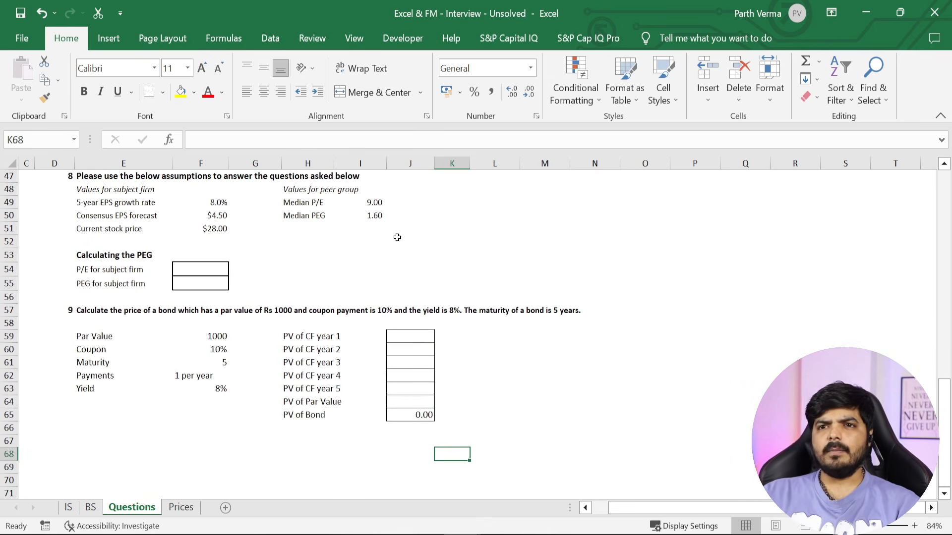
{"action": "key", "text": "Down"}
{"action": "key", "text": "Down"}
{"action": "key", "text": "Down"}
{"action": "key", "text": "Down"}
{"action": "key", "text": "Down"}
{"action": "key", "text": "Down"}
{"action": "key", "text": "Down"}
{"action": "key", "text": "Down"}
{"action": "key", "text": "Down"}
{"action": "key", "text": "Down"}
{"action": "key", "text": "Left"}
{"action": "key", "text": "Left"}
{"action": "key", "text": "Left"}
{"action": "key", "text": "Left"}
{"action": "key", "text": "Left"}
{"action": "key", "text": "Left"}
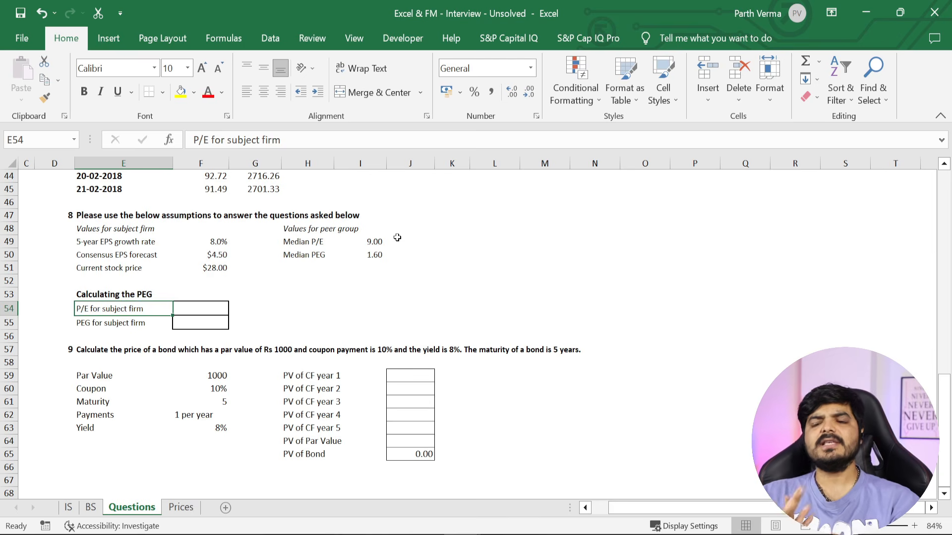
Calculate the P/E for the subject firm in F54 as current stock price over consensus EPS forecast, =F51/F50
{"action": "type", "text": "="}
{"action": "key", "text": "Escape"}
{"action": "key", "text": "Right"}
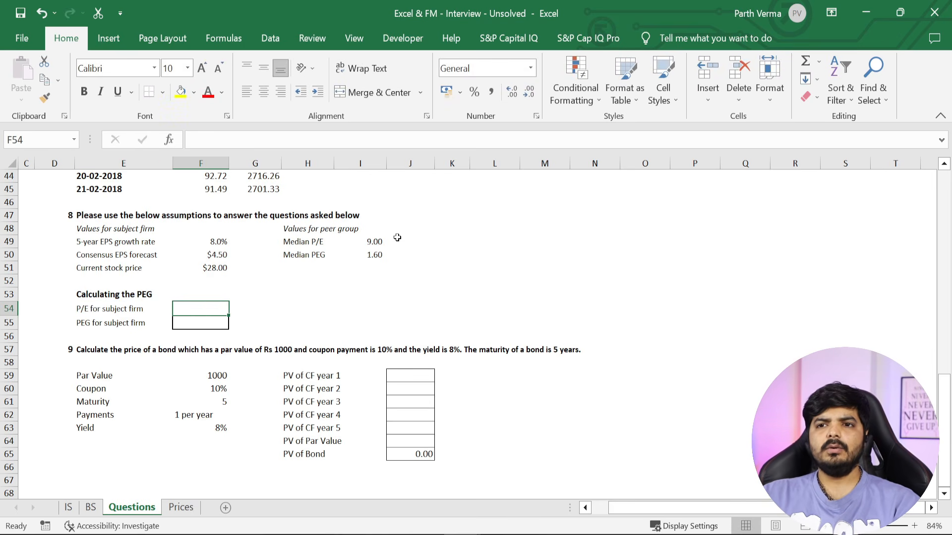
{"action": "type", "text": "="}
{"action": "key", "text": "Up"}
{"action": "key", "text": "Up"}
{"action": "key", "text": "Up"}
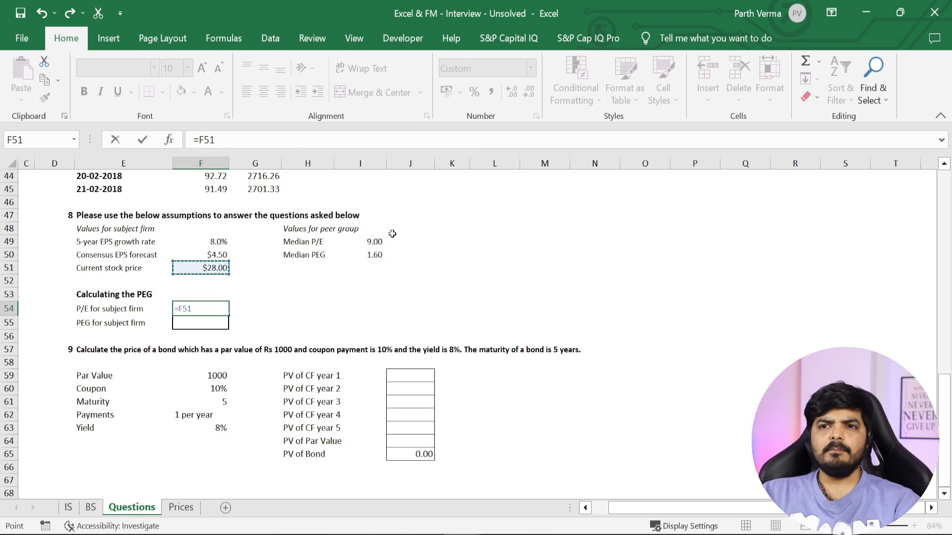
{"action": "type", "text": "/"}
{"action": "key", "text": "Up"}
{"action": "key", "text": "Up"}
{"action": "key", "text": "Up"}
{"action": "key", "text": "Up"}
{"action": "key", "text": "Return"}
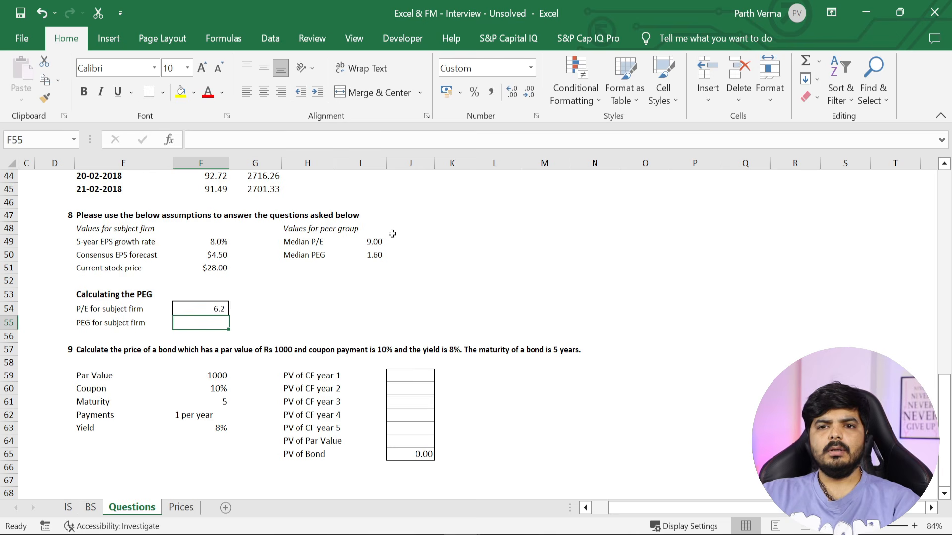
Calculate the PEG for the subject firm in F55 as P/E over 5-year EPS growth rate, =F54/F49
{"action": "type", "text": "="}
{"action": "key", "text": "Up"}
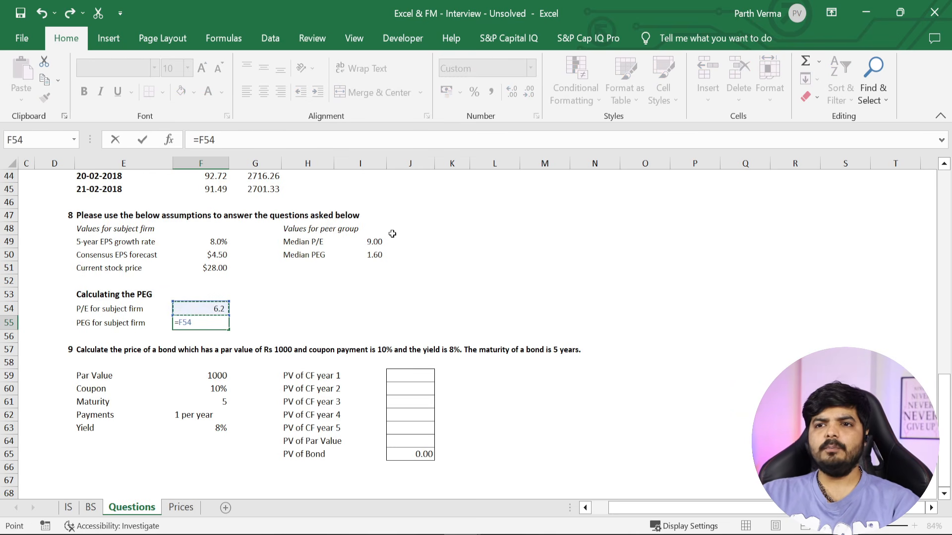
{"action": "type", "text": "/"}
{"action": "key", "text": "Up"}
{"action": "key", "text": "Up"}
{"action": "key", "text": "Up"}
{"action": "key", "text": "Up"}
{"action": "key", "text": "Up"}
{"action": "key", "text": "Up"}
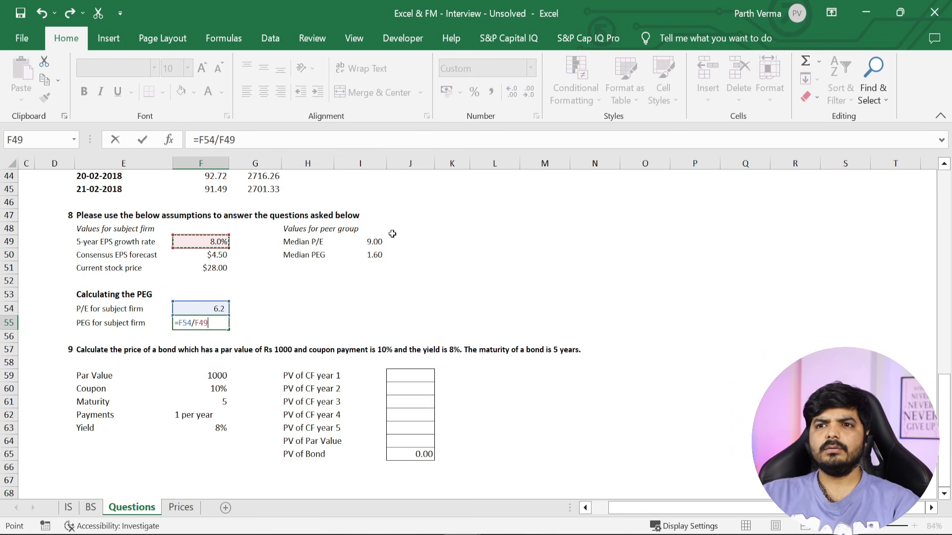
{"action": "key", "text": "Return"}
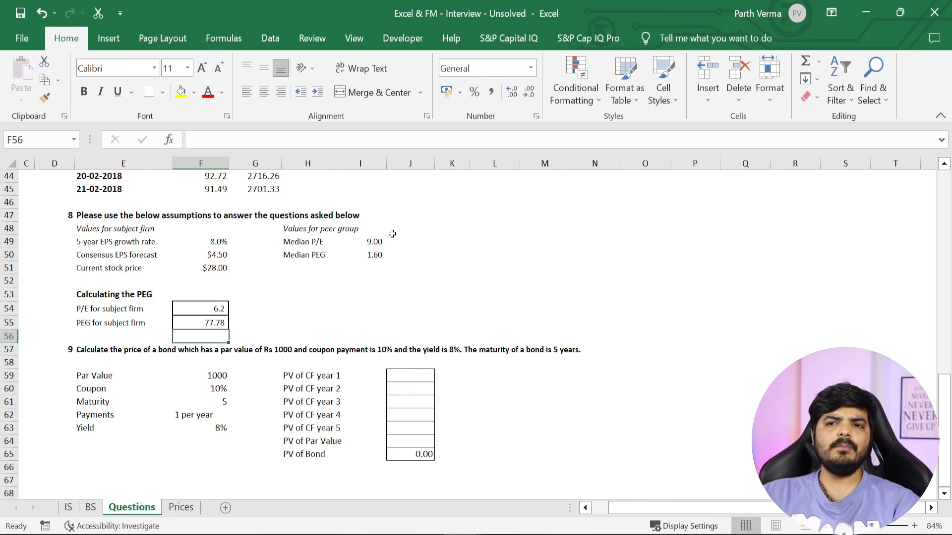
Look over task 9's bond question and its present value answer cells in J59:J65
{"action": "key", "text": "alt+Tab"}
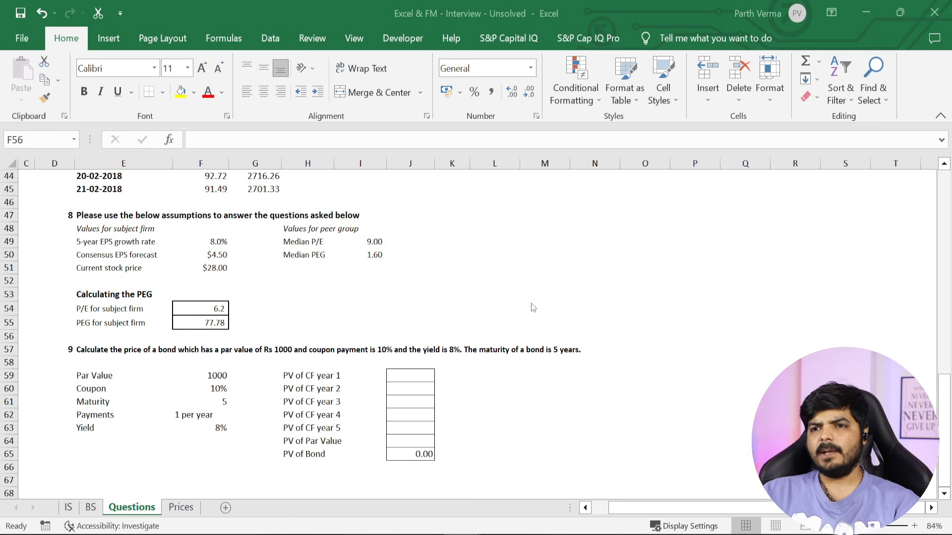
{"action": "key", "text": "alt+Tab"}
{"action": "left_click", "coordinate": [108, 350]}
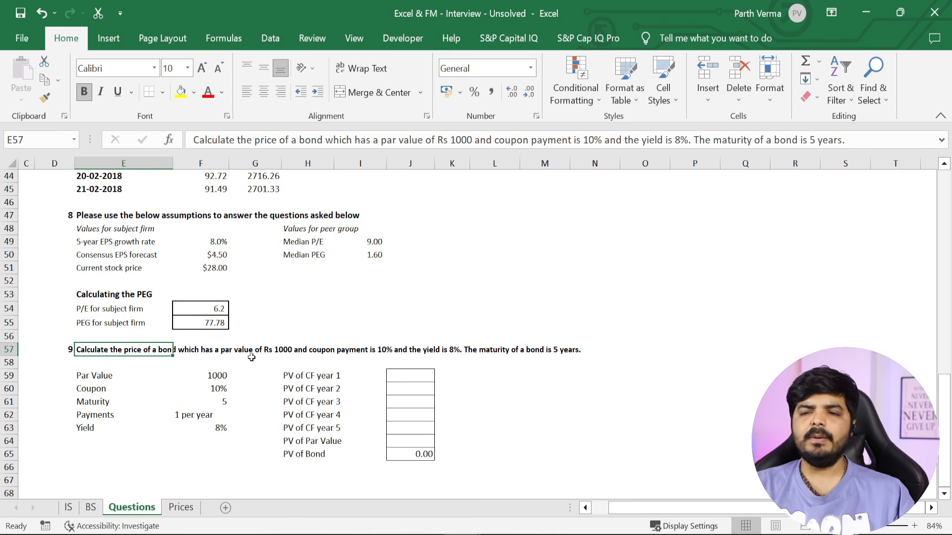
{"action": "left_click", "coordinate": [390, 375]}
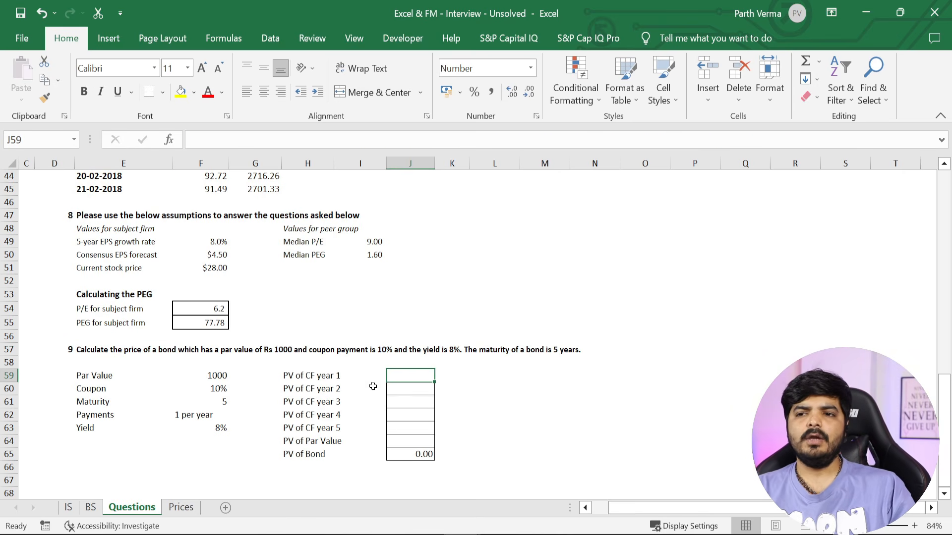
{"action": "key", "text": "Up"}
{"action": "key", "text": "Up"}
{"action": "key", "text": "Up"}
{"action": "key", "text": "Down"}
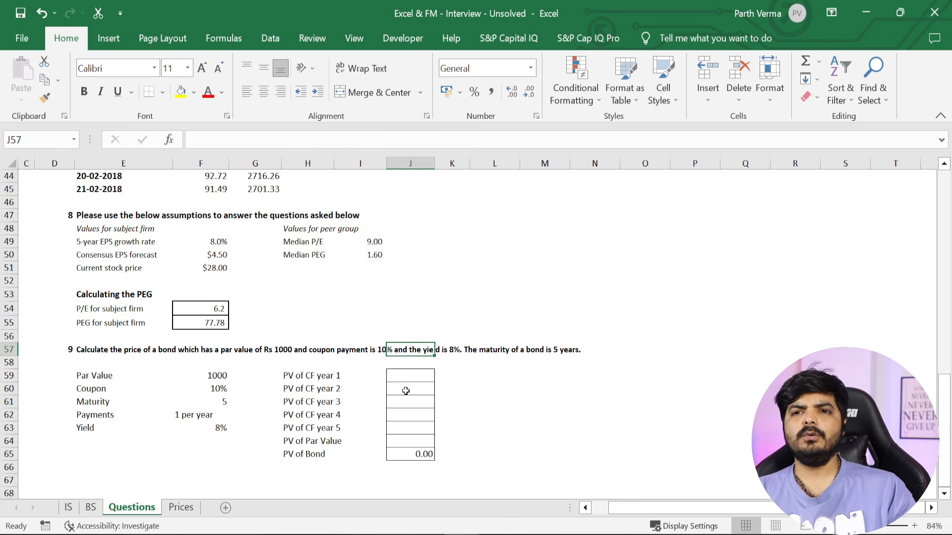
{"action": "key", "text": "Down"}
{"action": "key", "text": "Down"}
{"action": "key", "text": "Down"}
{"action": "key", "text": "Down"}
{"action": "key", "text": "Down"}
{"action": "key", "text": "Down"}
{"action": "key", "text": "Down"}
{"action": "key", "text": "Up"}
{"action": "key", "text": "Up"}
{"action": "key", "text": "Up"}
{"action": "key", "text": "Up"}
{"action": "key", "text": "Up"}
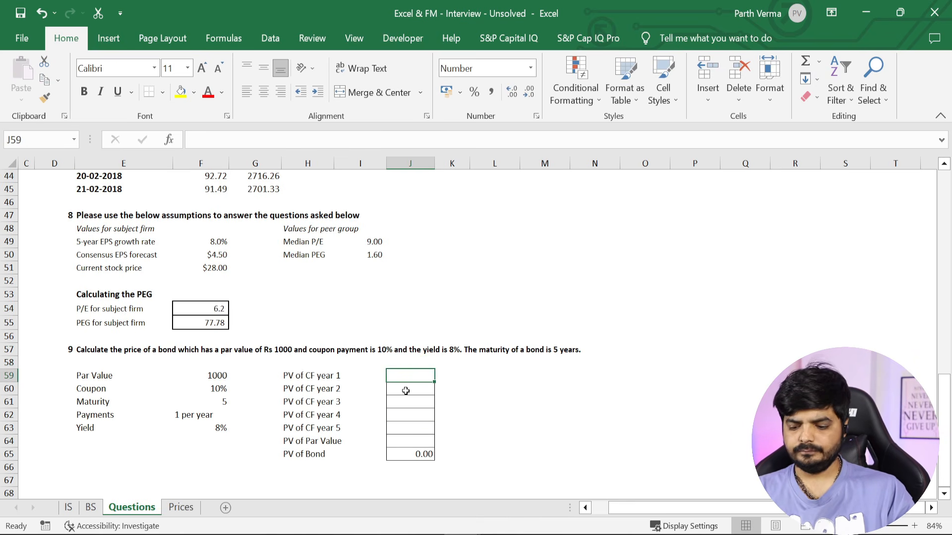
Calculate the PV of CF year 1 in J59 by discounting the coupon payment at the yield, =($F$59*F60)/(1+F63)^1
{"action": "type", "text": "=("}
{"action": "key", "text": "Left"}
{"action": "key", "text": "Left"}
{"action": "key", "text": "Left"}
{"action": "key", "text": "Left"}
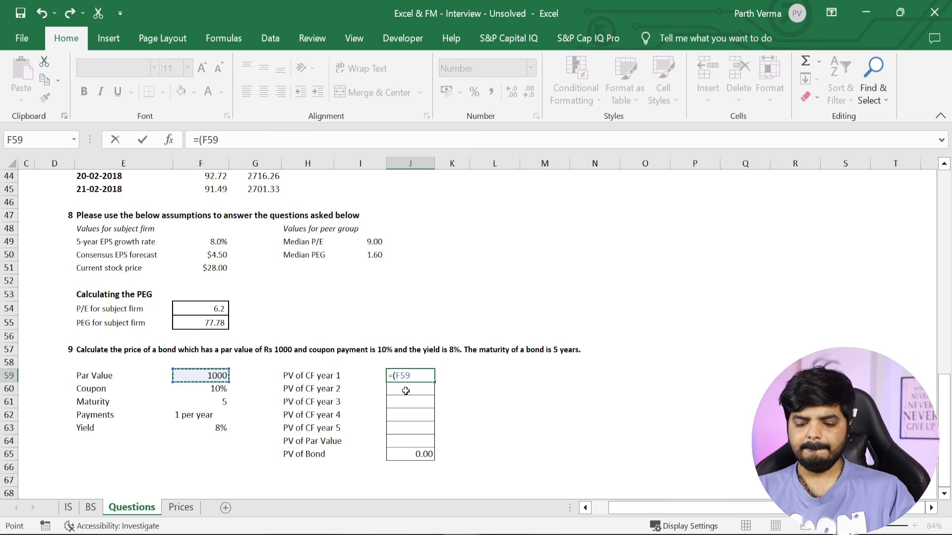
{"action": "type", "text": "*"}
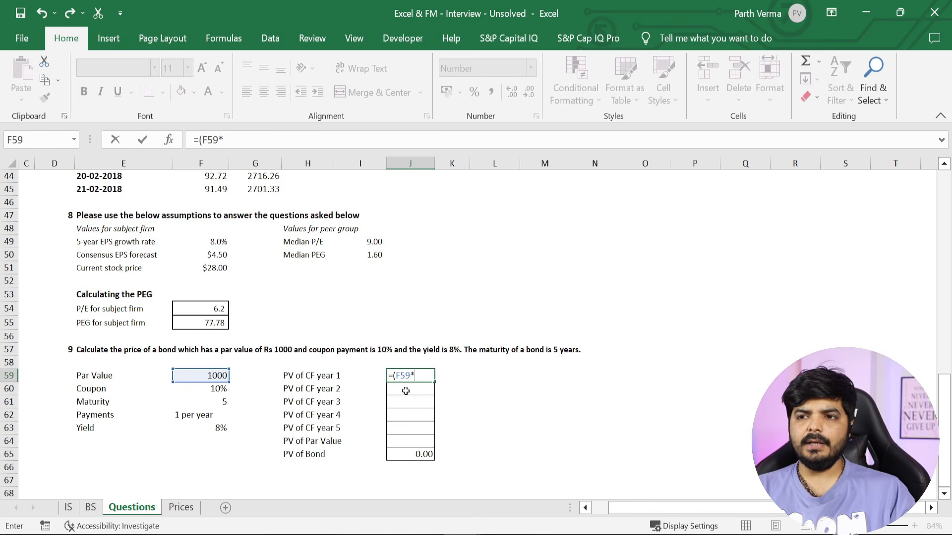
{"action": "key", "text": "BackSpace"}
{"action": "key", "text": "F4"}
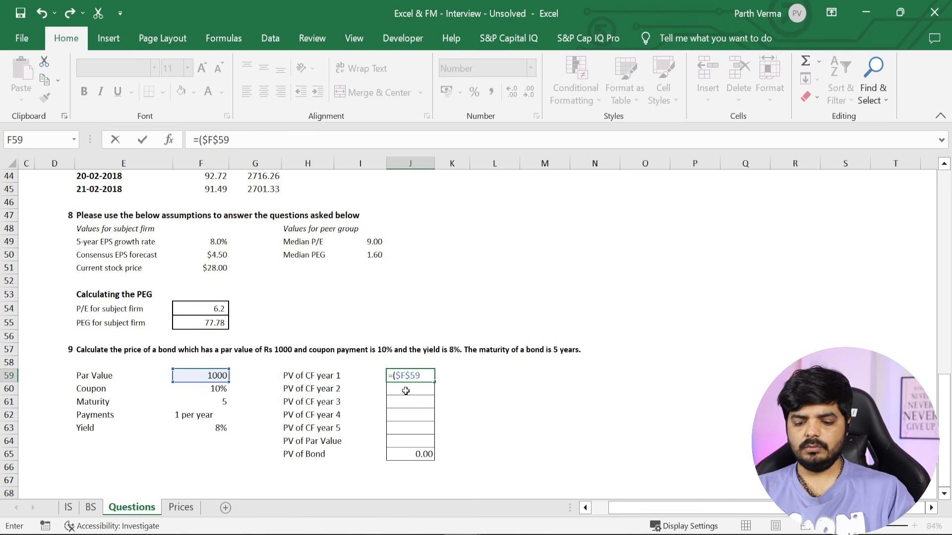
{"action": "type", "text": "*"}
{"action": "key", "text": "Left"}
{"action": "key", "text": "Left"}
{"action": "key", "text": "Left"}
{"action": "key", "text": "Left"}
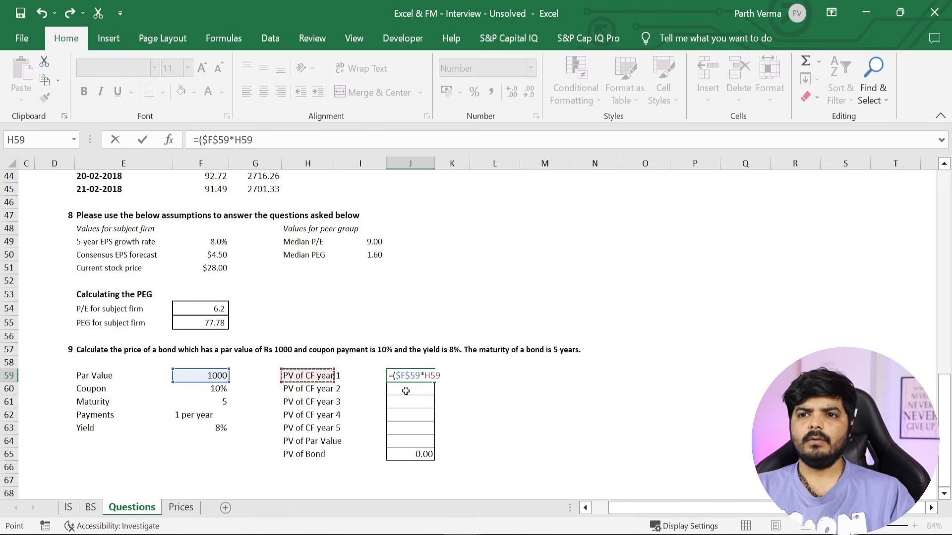
{"action": "key", "text": "Down"}
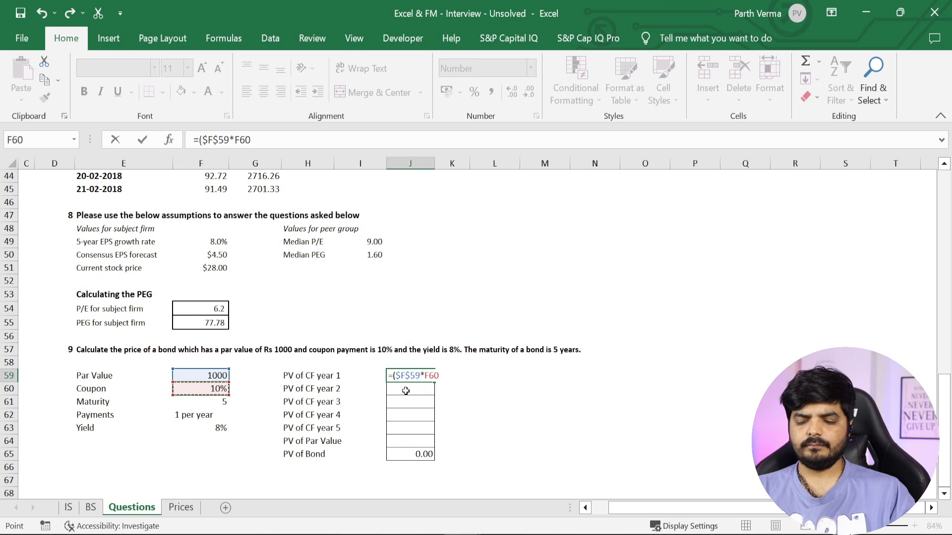
{"action": "type", "text": ")/("}
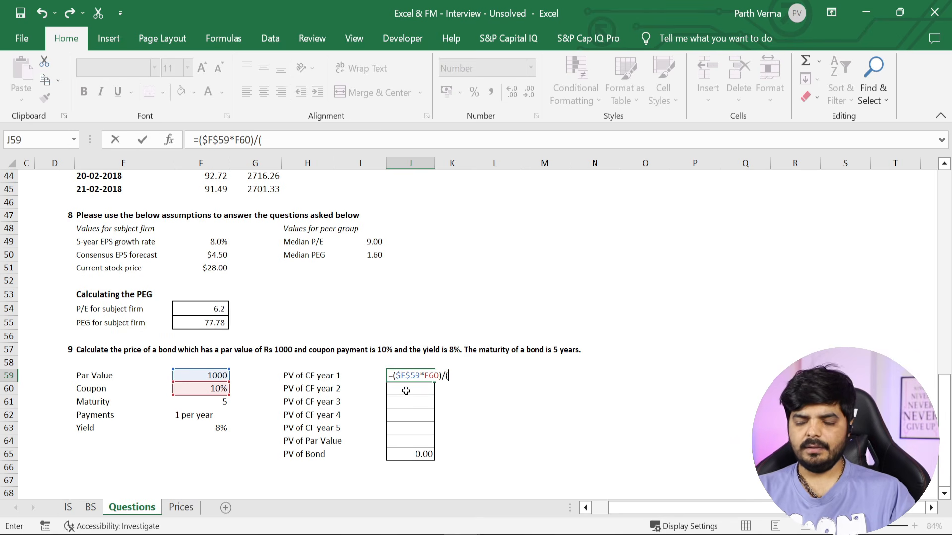
{"action": "type", "text": "1+"}
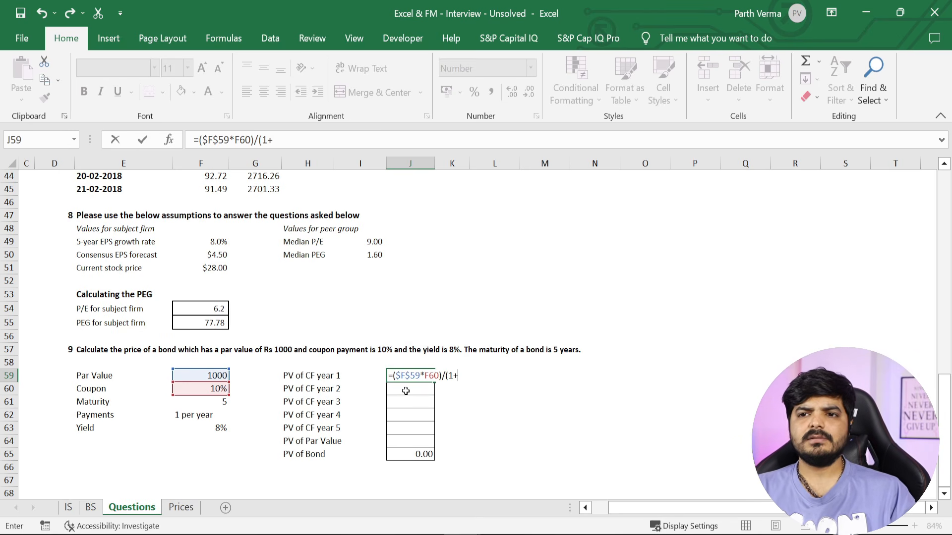
{"action": "key", "text": "Left"}
{"action": "key", "text": "Left"}
{"action": "key", "text": "Left"}
{"action": "key", "text": "Left"}
{"action": "key", "text": "Down"}
{"action": "key", "text": "Down"}
{"action": "key", "text": "Down"}
{"action": "key", "text": "Down"}
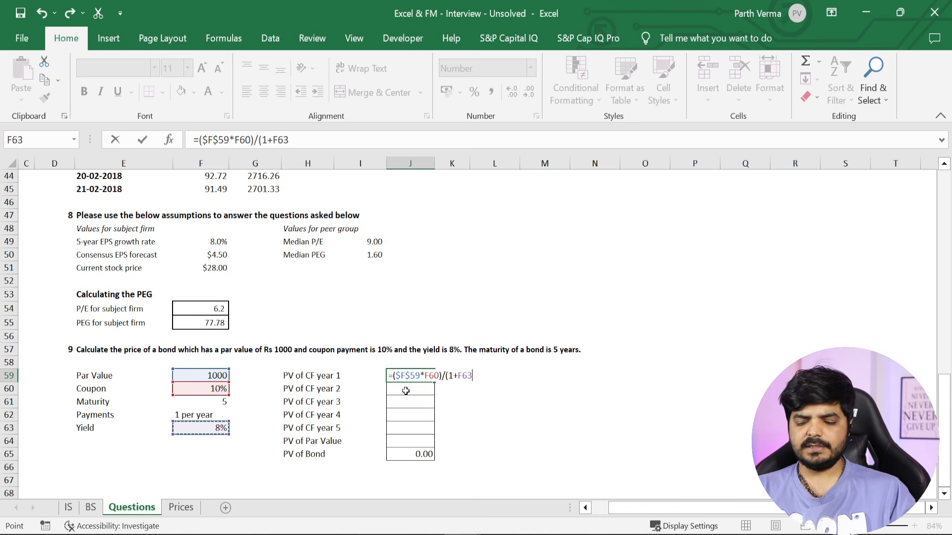
{"action": "type", "text": ")"}
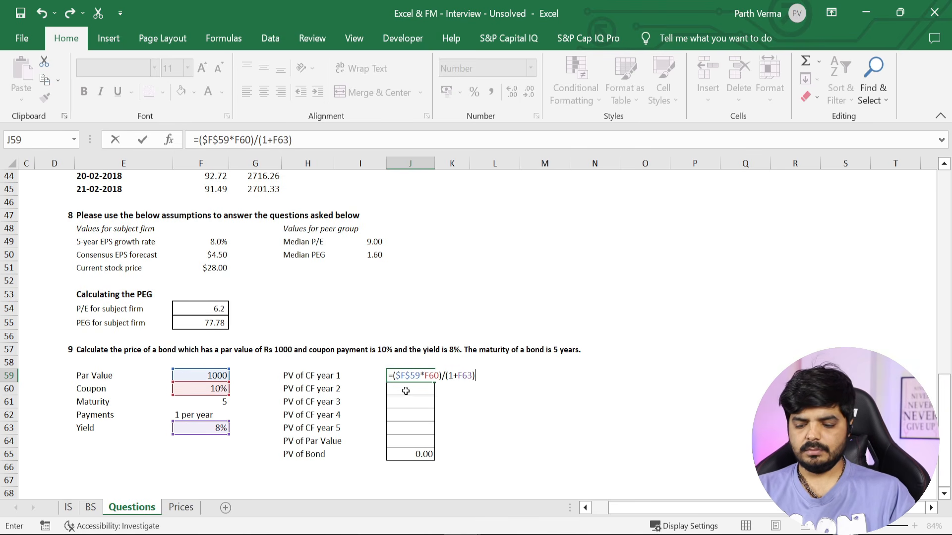
{"action": "type", "text": "^"}
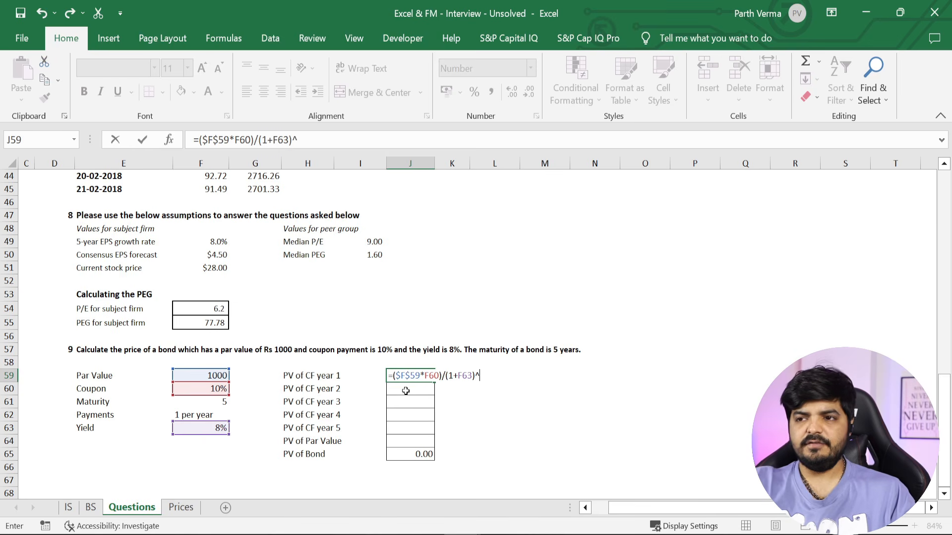
{"action": "type", "text": "1"}
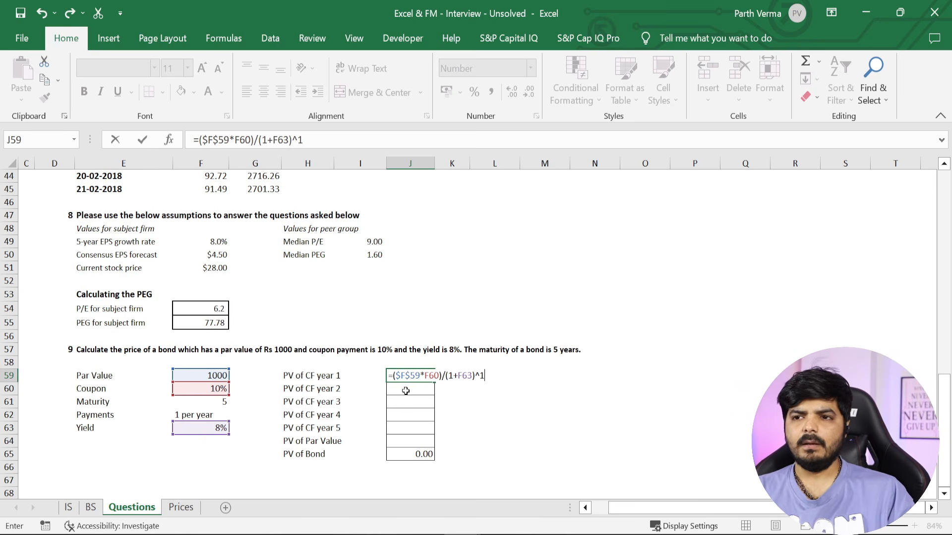
{"action": "key", "text": "Return"}
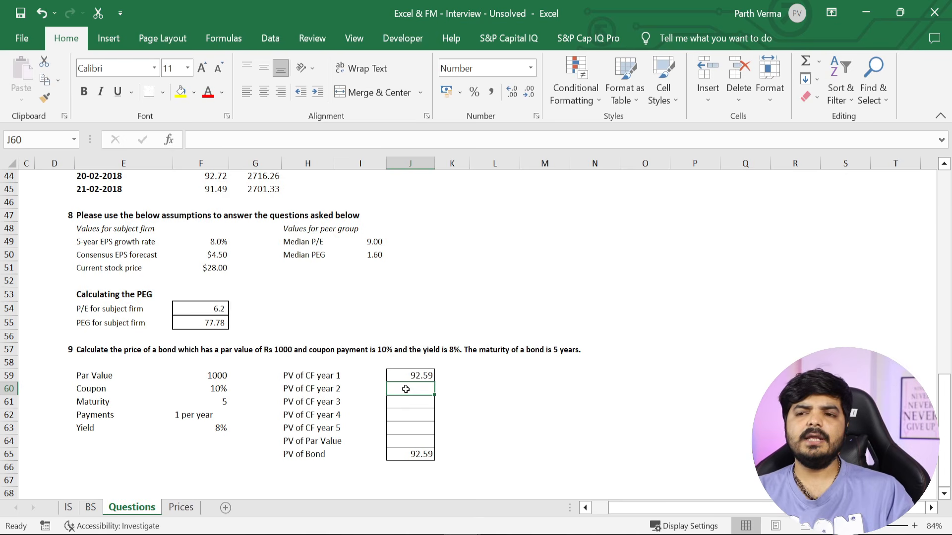
Replace the exponent 1 in J59's present value formula with a reference to the year number in I59
{"action": "key", "text": "Left"}
{"action": "key", "text": "Up"}
{"action": "key", "text": "Down"}
{"action": "key", "text": "Down"}
{"action": "key", "text": "Down"}
{"action": "key", "text": "Down"}
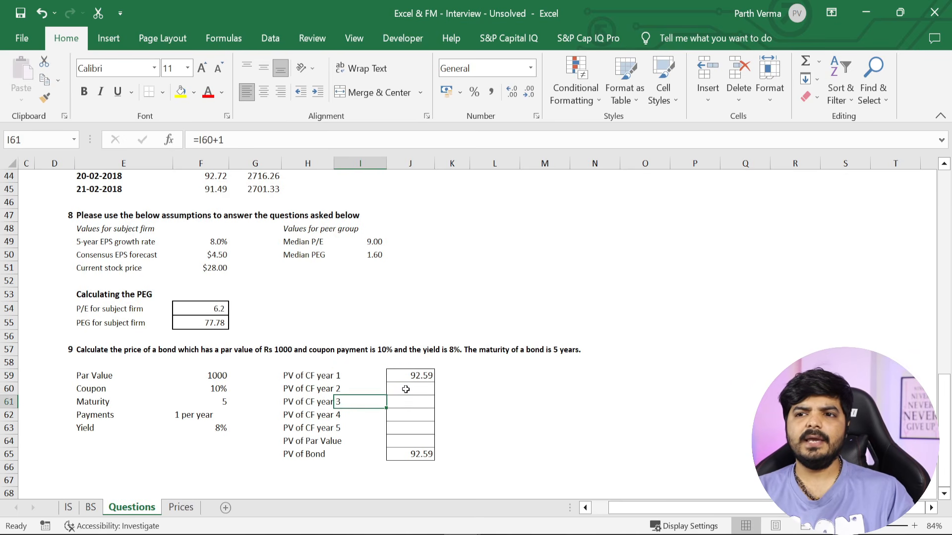
{"action": "key", "text": "Up"}
{"action": "key", "text": "Up"}
{"action": "key", "text": "Up"}
{"action": "key", "text": "Up"}
{"action": "key", "text": "Right"}
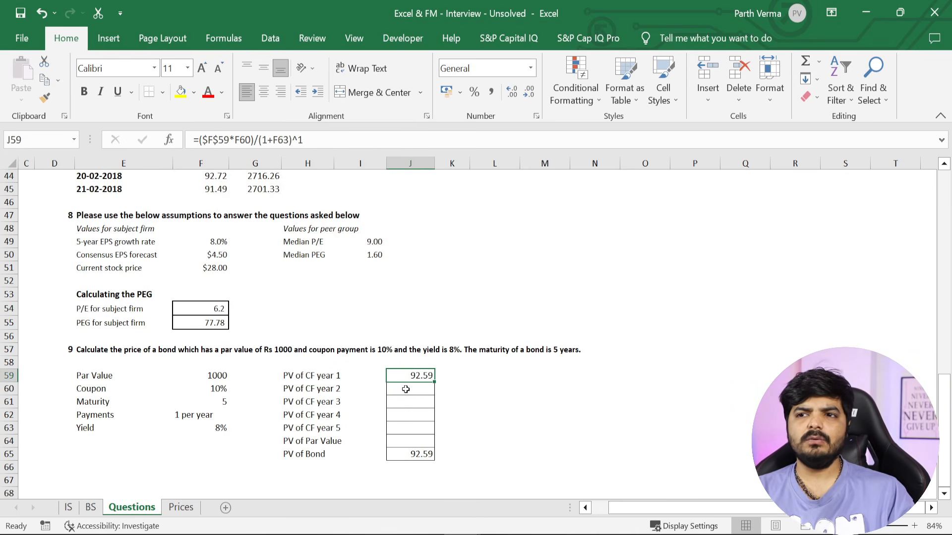
{"action": "key", "text": "F2"}
{"action": "key", "text": "BackSpace"}
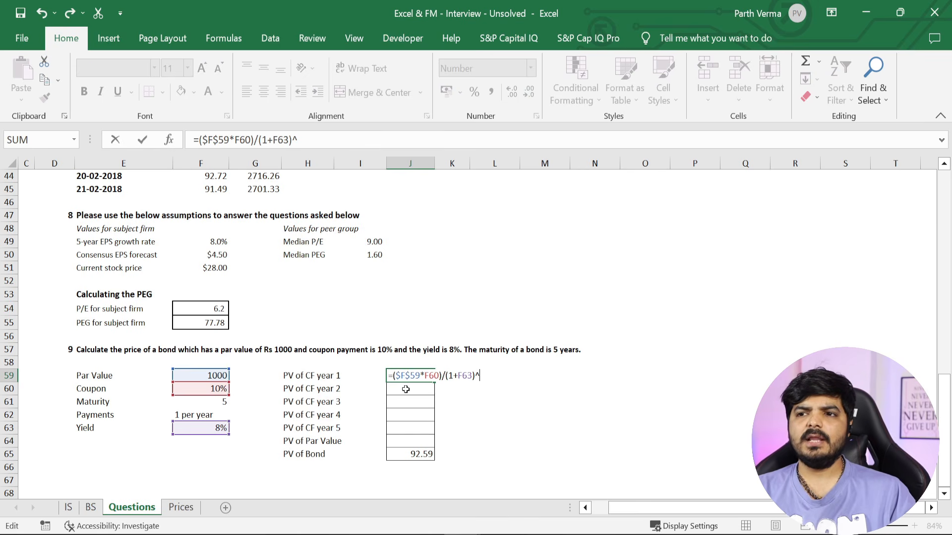
{"action": "left_click", "coordinate": [348, 374]}
{"action": "key", "text": "Return"}
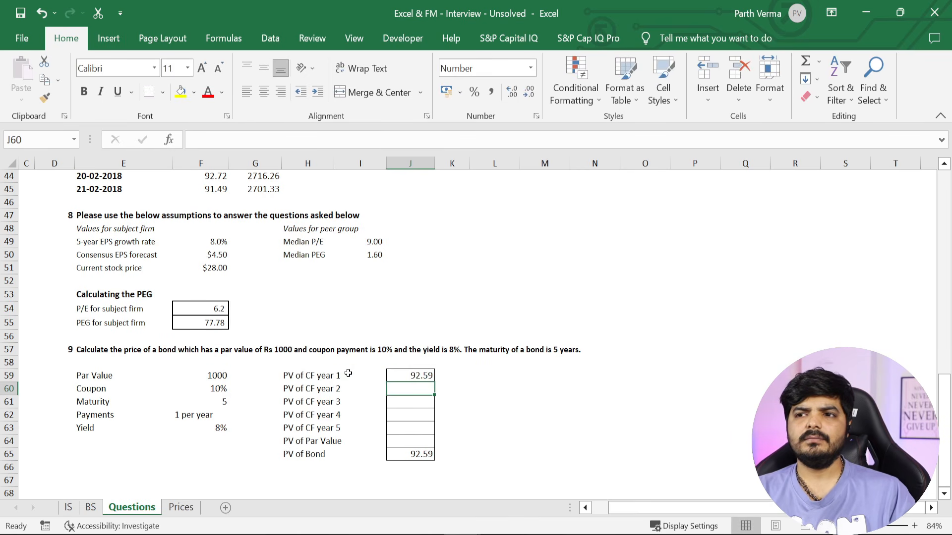
Make the yield reference in J59's formula absolute as $F$63
{"action": "key", "text": "Up"}
{"action": "key", "text": "Down"}
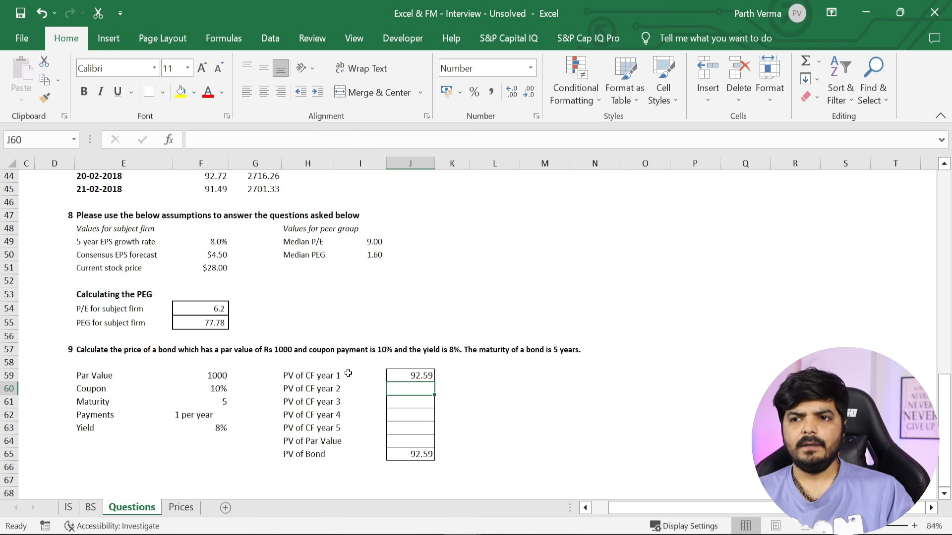
{"action": "key", "text": "Up"}
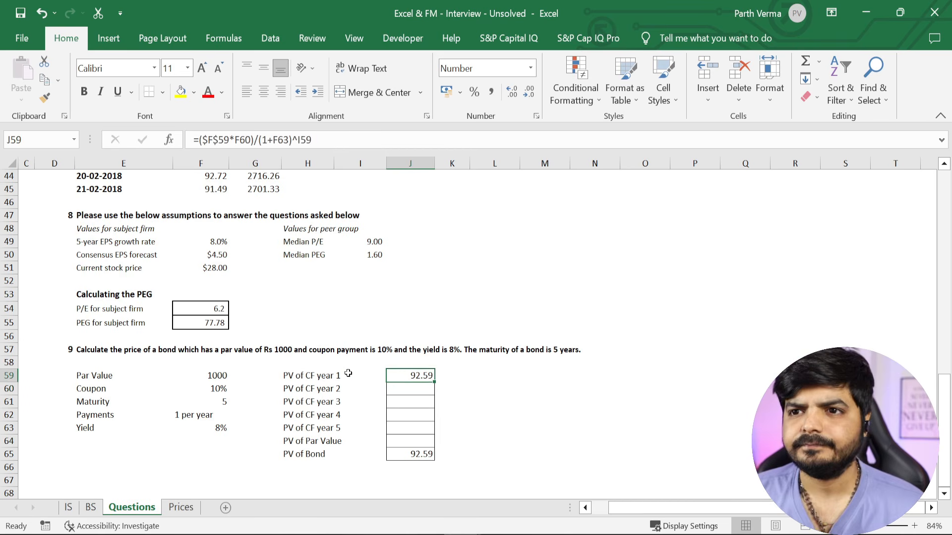
{"action": "key", "text": "F2"}
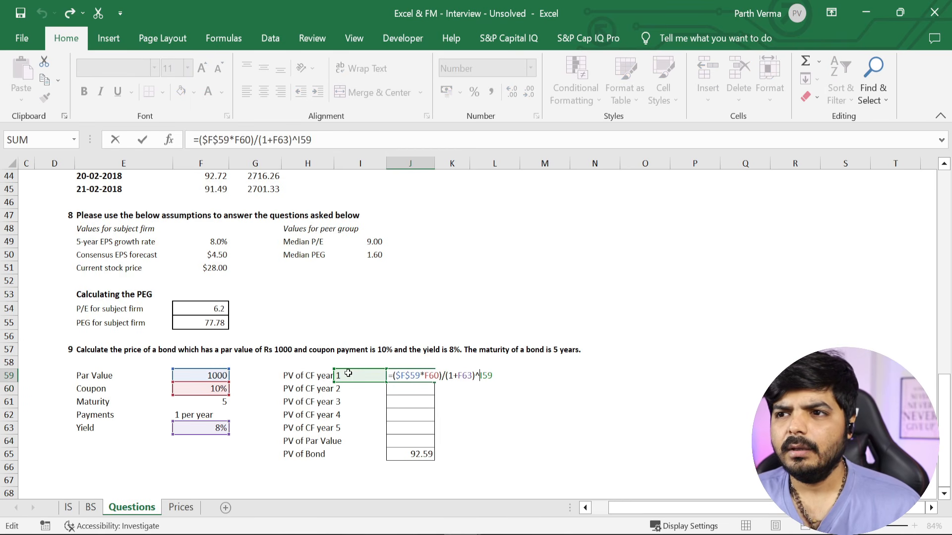
{"action": "key", "text": "Left"}
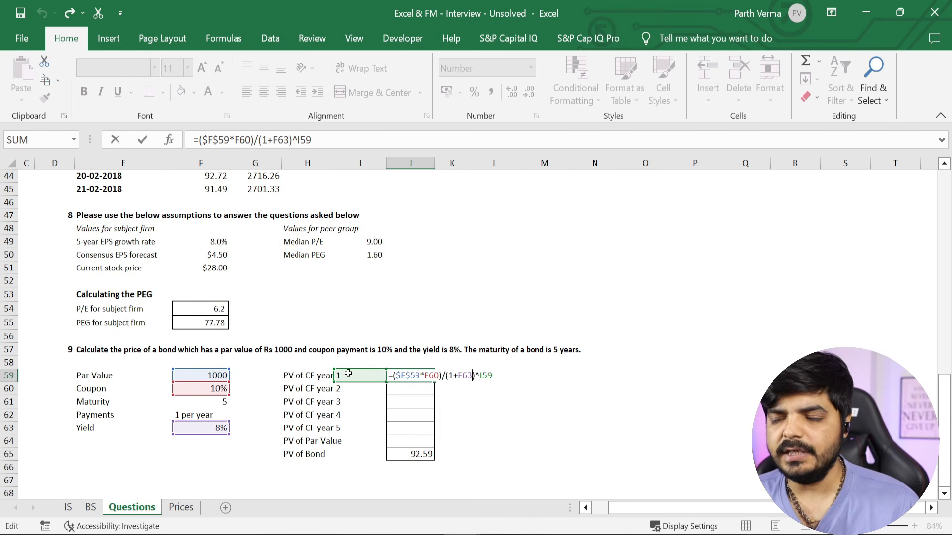
{"action": "key", "text": "F4"}
{"action": "key", "text": "ctrl+Return"}
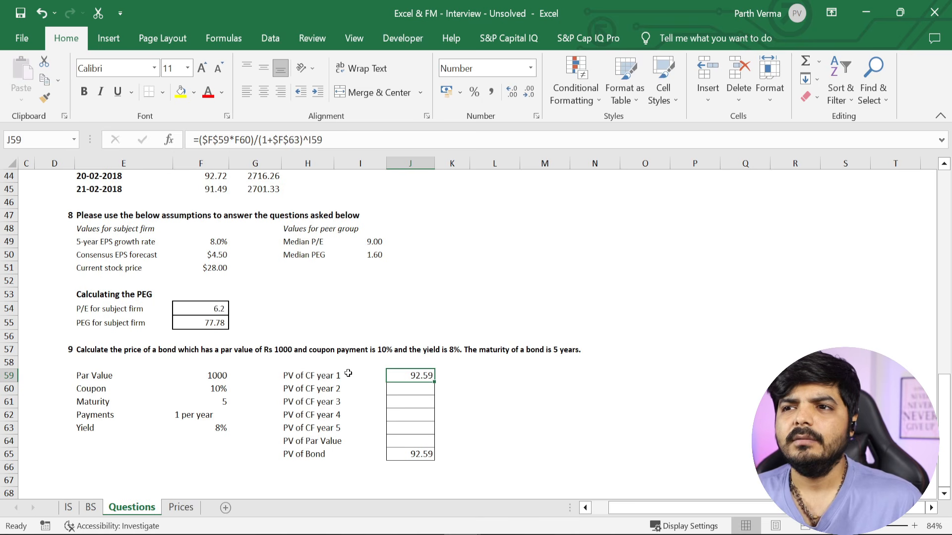
Copy J59's present value formula down through J63 for cash flow years 2 to 5
{"action": "key", "text": "ctrl+c"}
{"action": "key", "text": "shift+Down"}
{"action": "key", "text": "shift+Down"}
{"action": "key", "text": "shift+Down"}
{"action": "key", "text": "shift+Down"}
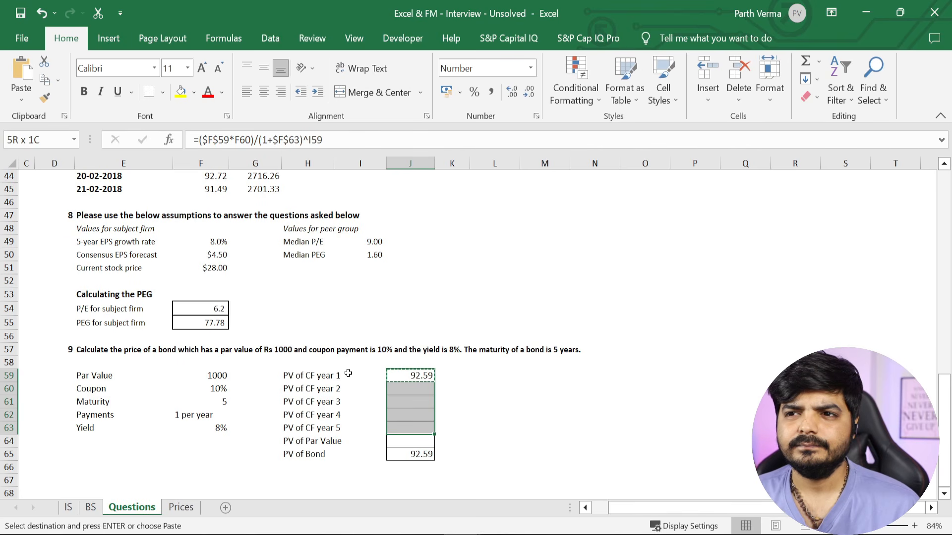
{"action": "key", "text": "Return"}
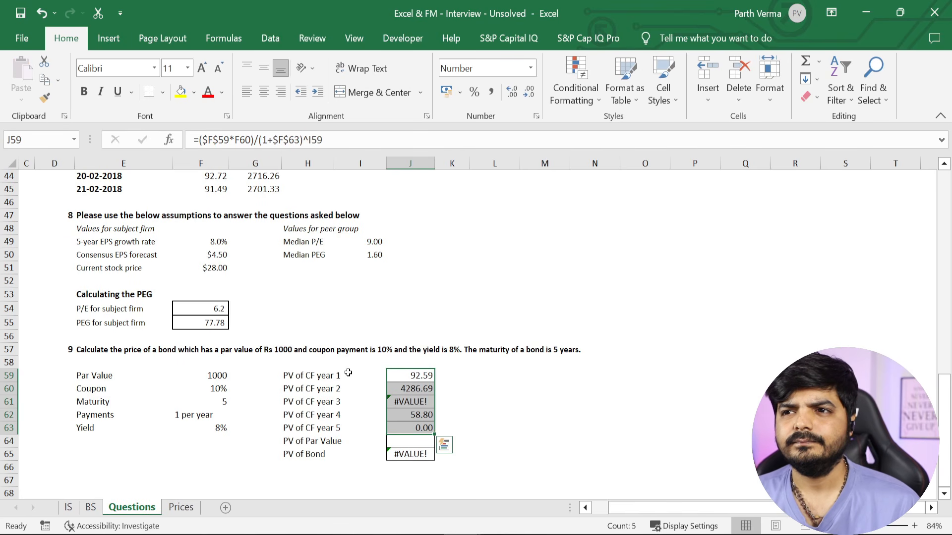
Compare the cell references in the year 2 formula in J60 with those in J59
{"action": "key", "text": "Up"}
{"action": "key", "text": "Down"}
{"action": "key", "text": "F2"}
{"action": "key", "text": "Return"}
{"action": "key", "text": "F2"}
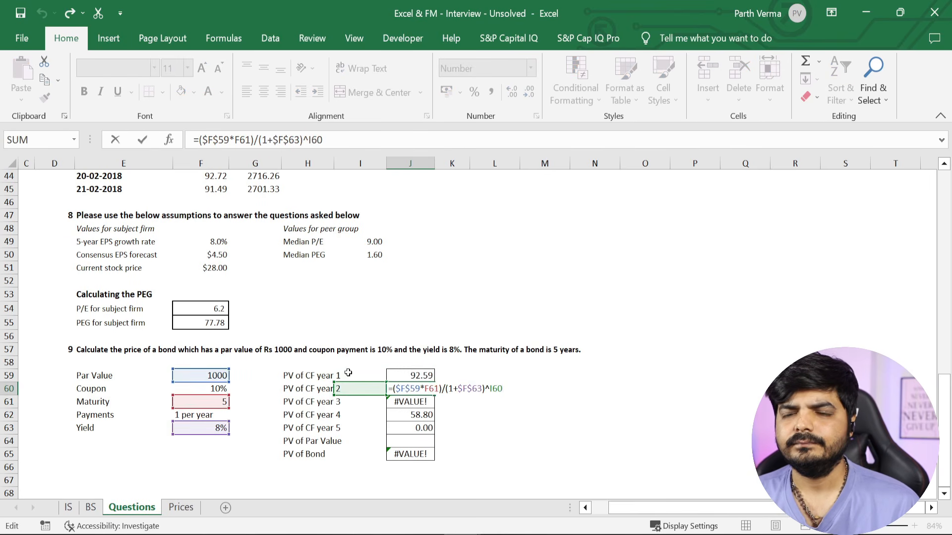
{"action": "key", "text": "Escape"}
{"action": "key", "text": "Up"}
{"action": "key", "text": "F2"}
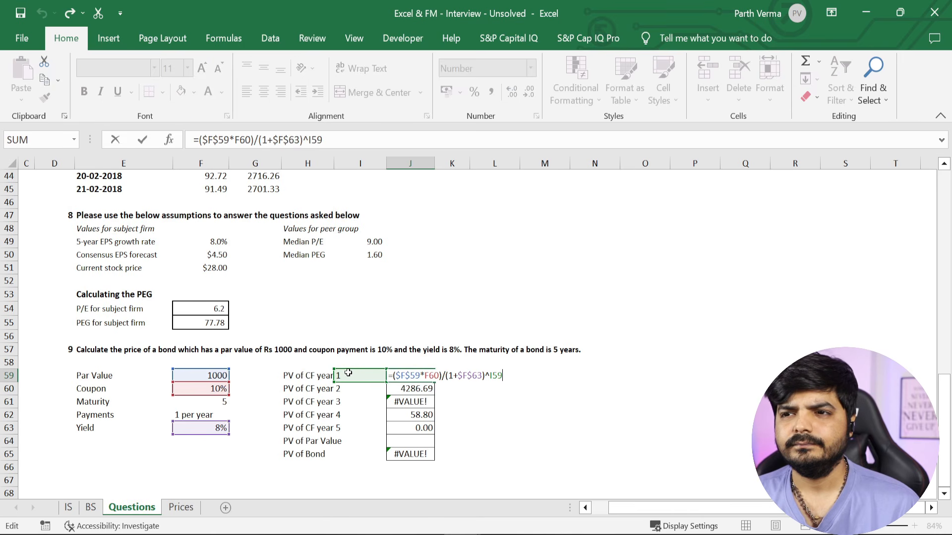
{"action": "key", "text": "Escape"}
Make the coupon reference in J59's formula absolute as $F$60
{"action": "key", "text": "F2"}
{"action": "key", "text": "Left"}
{"action": "key", "text": "Left"}
{"action": "key", "text": "Left"}
{"action": "key", "text": "Left"}
{"action": "key", "text": "Left"}
{"action": "key", "text": "Left"}
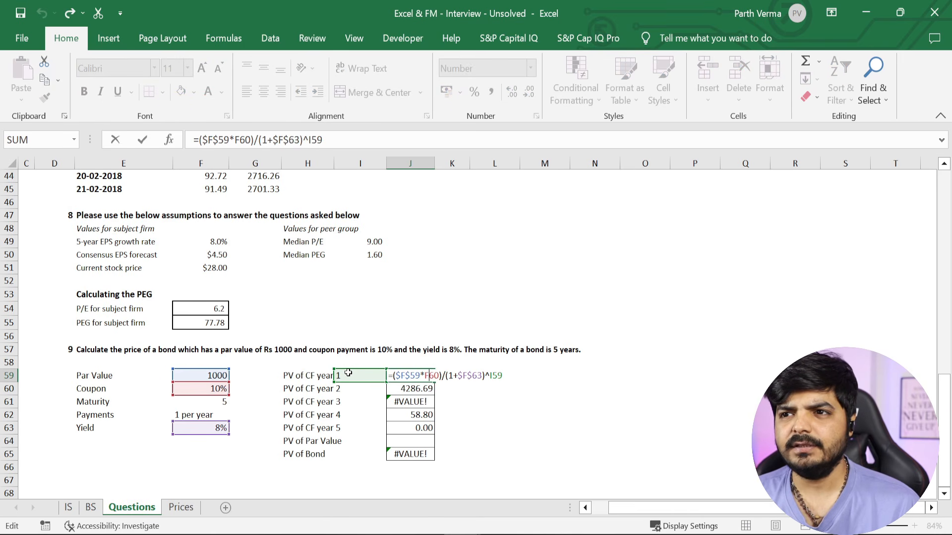
{"action": "key", "text": "F4"}
{"action": "key", "text": "Return"}
Copy J59's corrected present value formula down through J63 for cash flow years 2 to 5, replacing the existing formulas
{"action": "key", "text": "Up"}
{"action": "key", "text": "ctrl+c"}
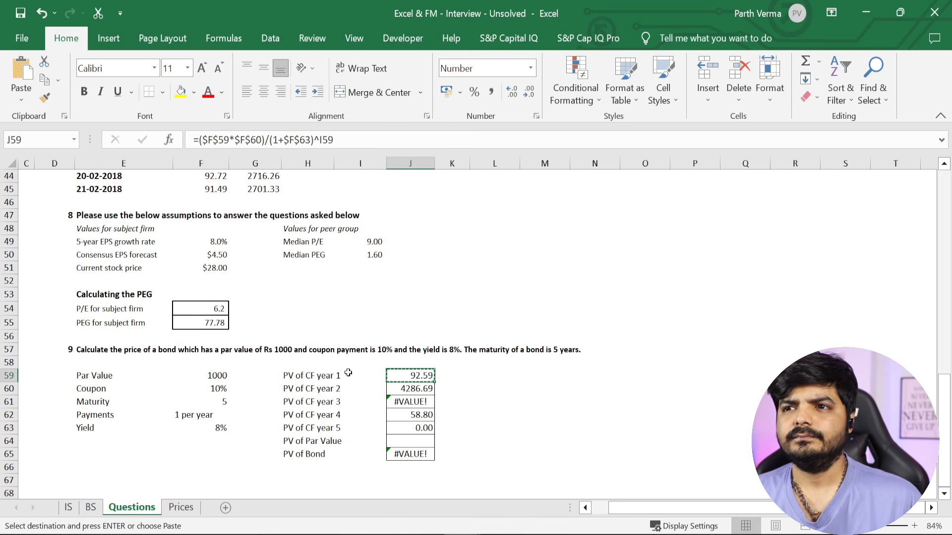
{"action": "key", "text": "shift+Down"}
{"action": "key", "text": "shift+Down"}
{"action": "key", "text": "shift+Down"}
{"action": "key", "text": "shift+Down"}
{"action": "key", "text": "Return"}
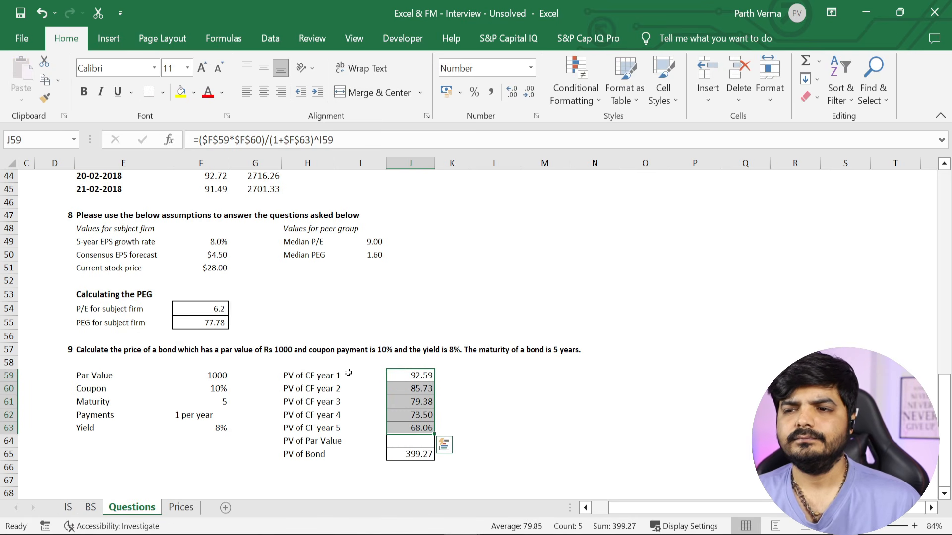
Begin the PV of Par Value formula in J64 with a reference to the par value in F59
{"action": "key", "text": "Down"}
{"action": "key", "text": "Down"}
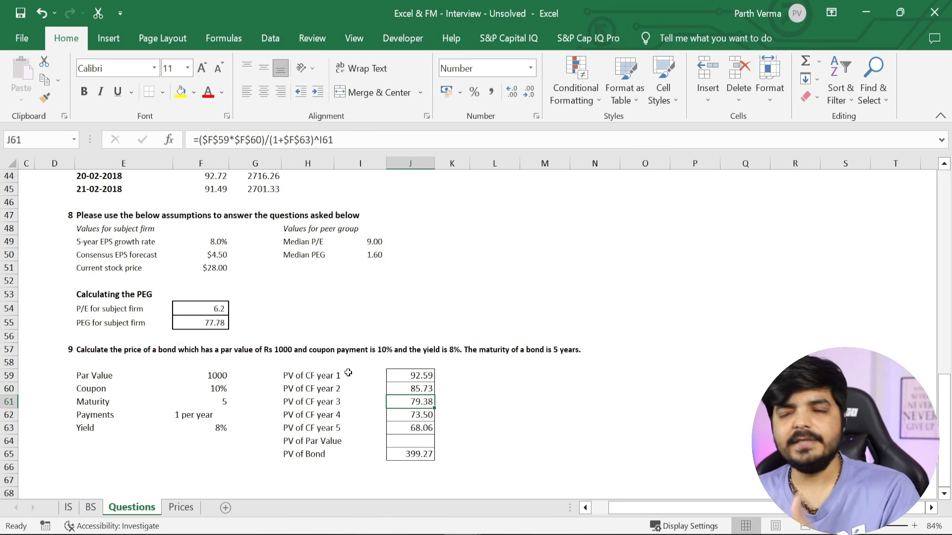
{"action": "key", "text": "Down"}
{"action": "key", "text": "Down"}
{"action": "key", "text": "Down"}
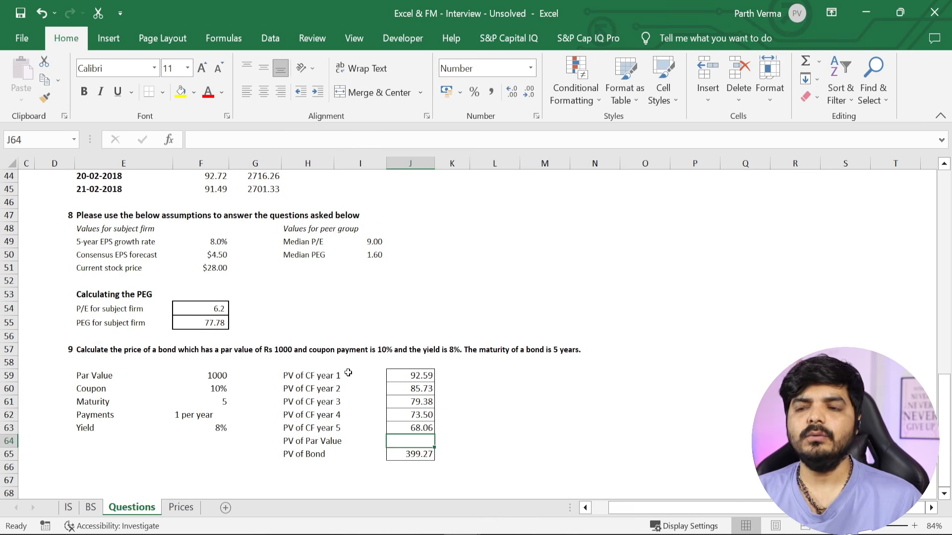
{"action": "type", "text": "="}
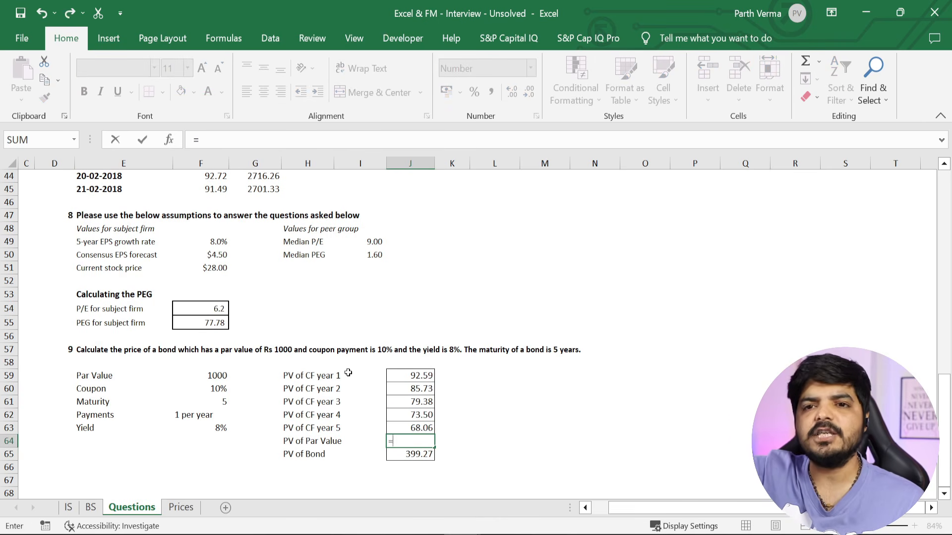
{"action": "key", "text": "Left"}
{"action": "key", "text": "Left"}
{"action": "key", "text": "Left"}
{"action": "key", "text": "Left"}
{"action": "key", "text": "Left"}
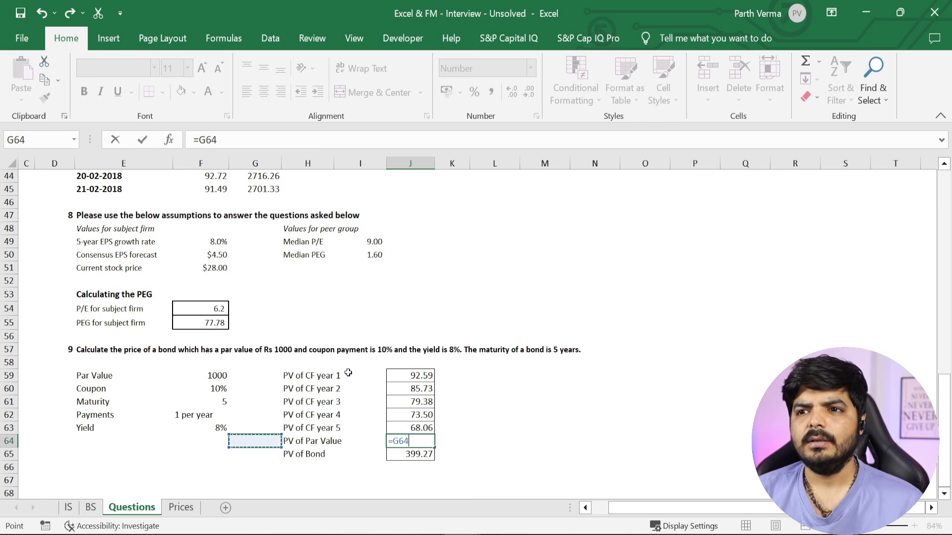
{"action": "key", "text": "Up"}
{"action": "key", "text": "Up"}
{"action": "key", "text": "Up"}
{"action": "key", "text": "Up"}
{"action": "key", "text": "Up"}
{"action": "key", "text": "Right"}
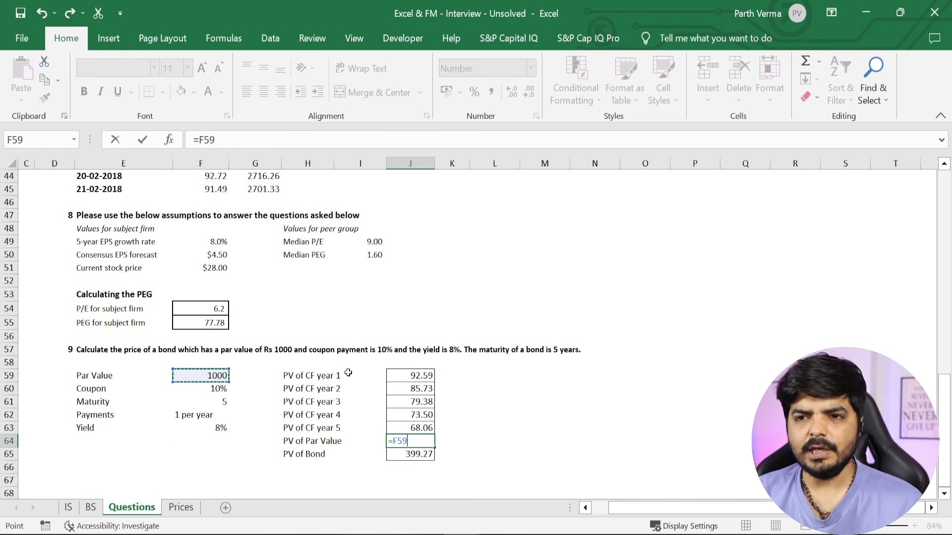
Divide the par value in J64's formula by one plus the yield, (1+F63)
{"action": "type", "text": "/(1+"}
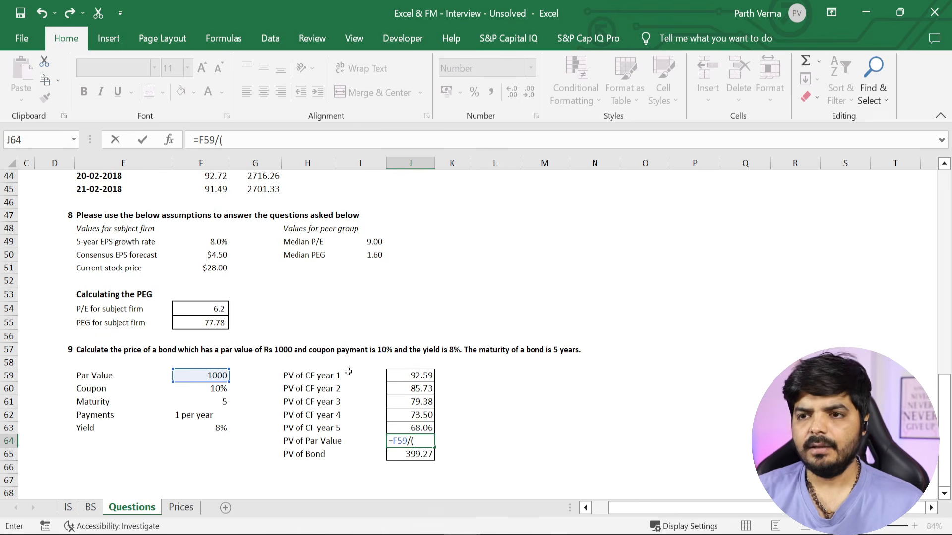
{"action": "key", "text": "Left"}
{"action": "key", "text": "Left"}
{"action": "key", "text": "Left"}
{"action": "key", "text": "Left"}
{"action": "key", "text": "Up"}
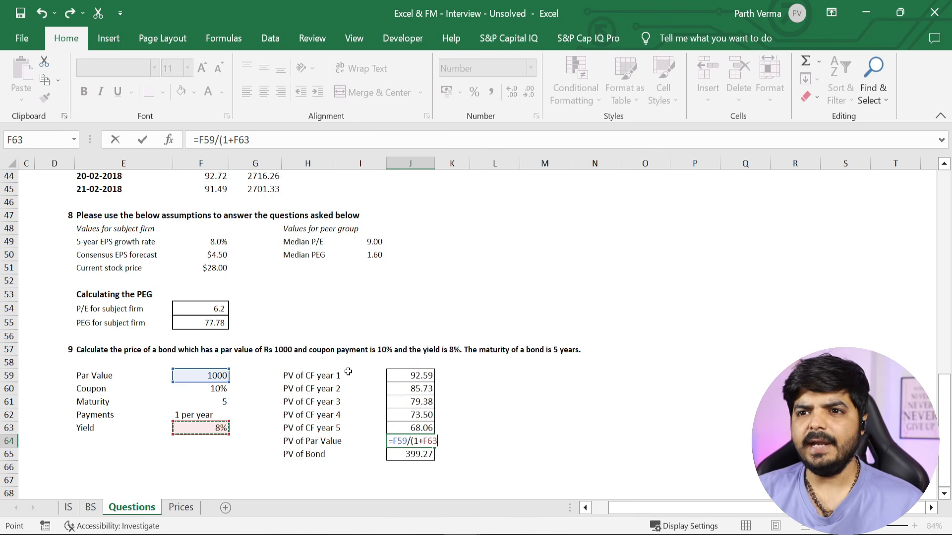
{"action": "type", "text": ")"}
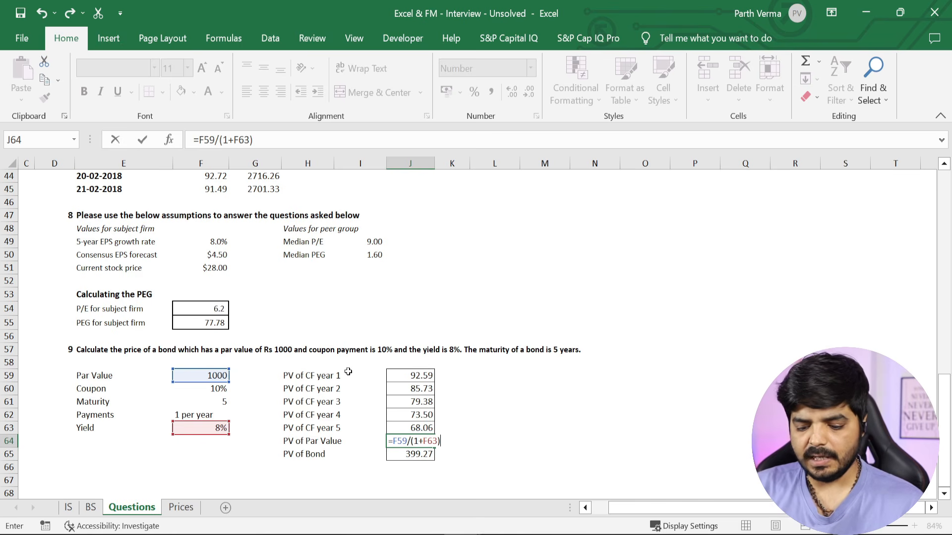
Raise the discount term in J64 to the year number in I63, completing the formula as =F59/(1+F63)^I63
{"action": "type", "text": "^"}
{"action": "key", "text": "Left"}
{"action": "key", "text": "Left"}
{"action": "key", "text": "Right"}
{"action": "key", "text": "Up"}
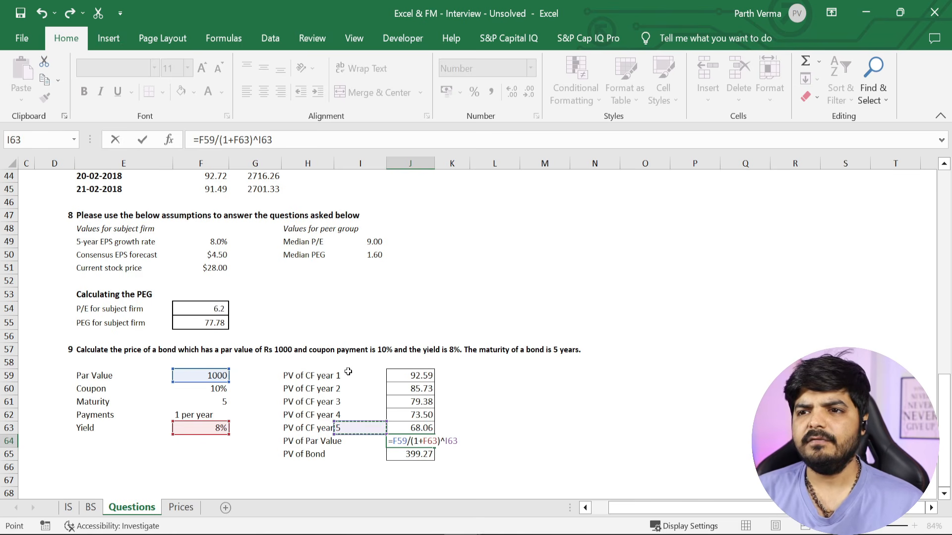
{"action": "key", "text": "Return"}
{"action": "key", "text": "Up"}
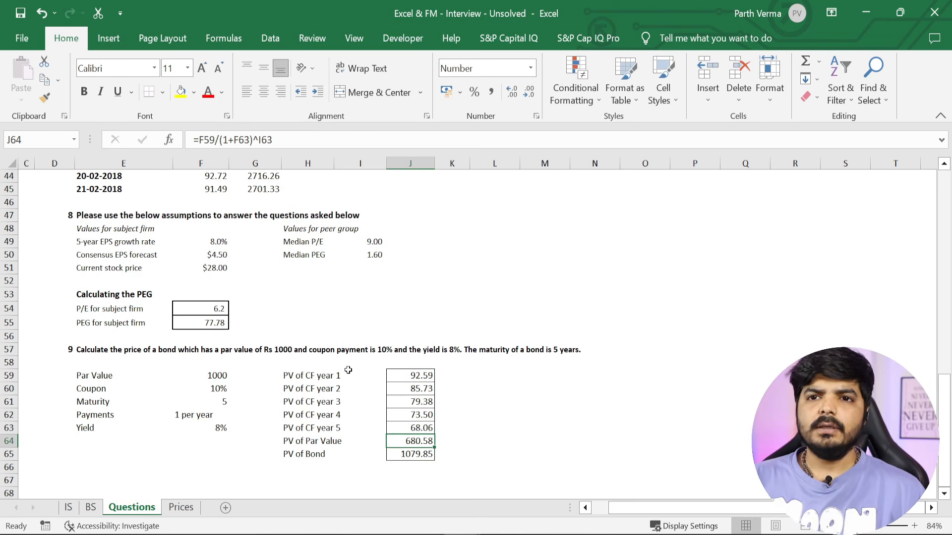